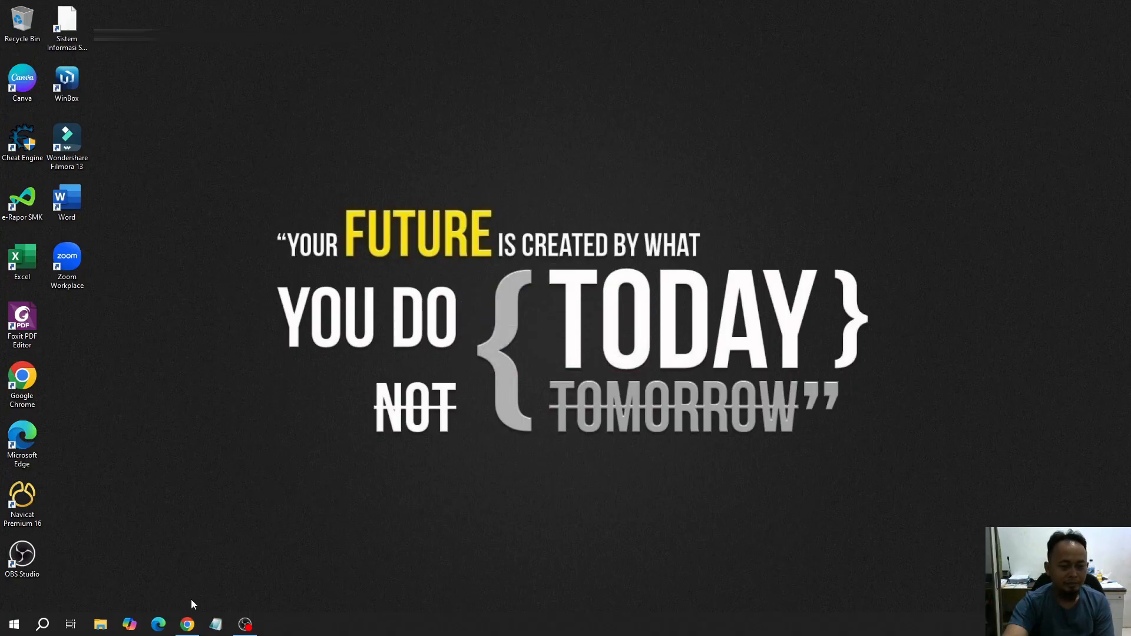
Switch to the browser and review the file list and README installation instructions of the eraporsmk/erapor7 GitHub repository
left_click(187, 624)
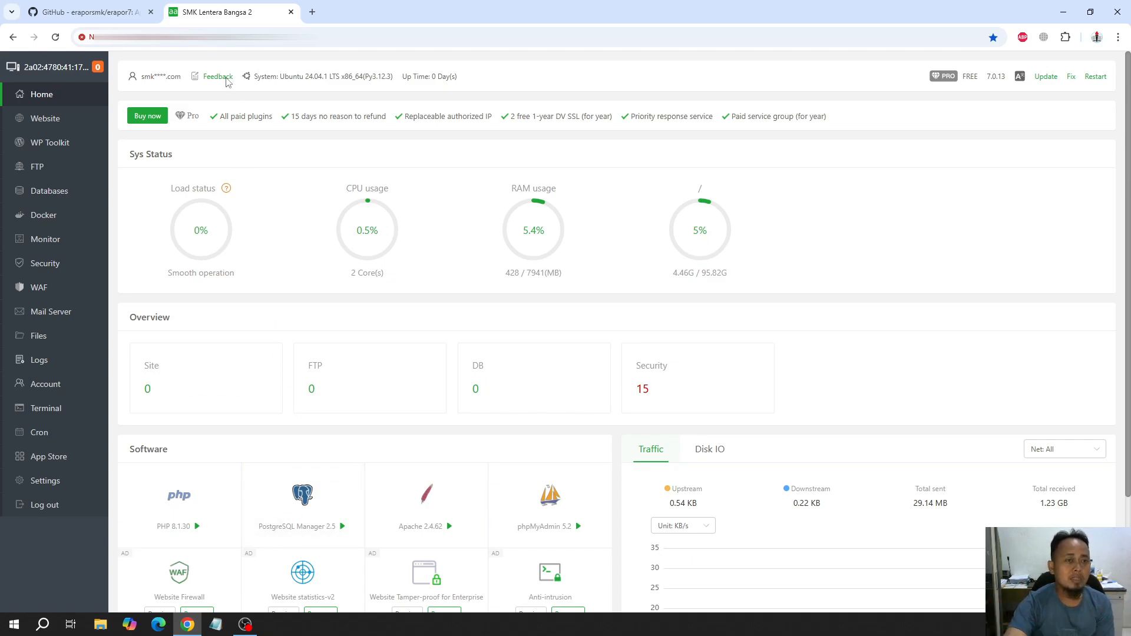
left_click(105, 5)
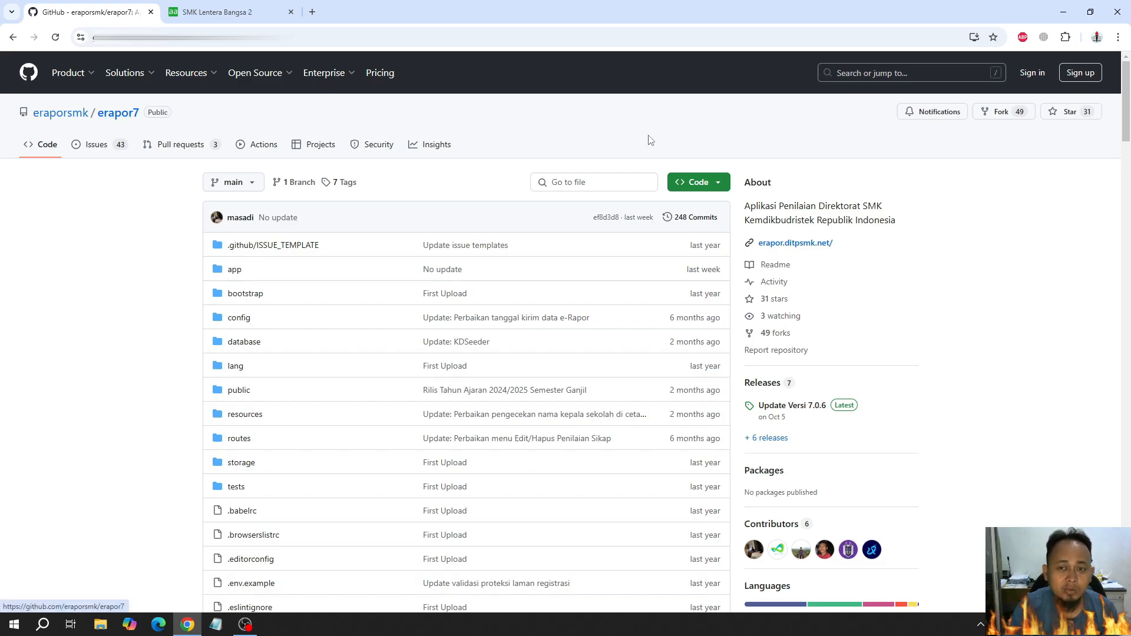
scroll(137, 339, "down", 15)
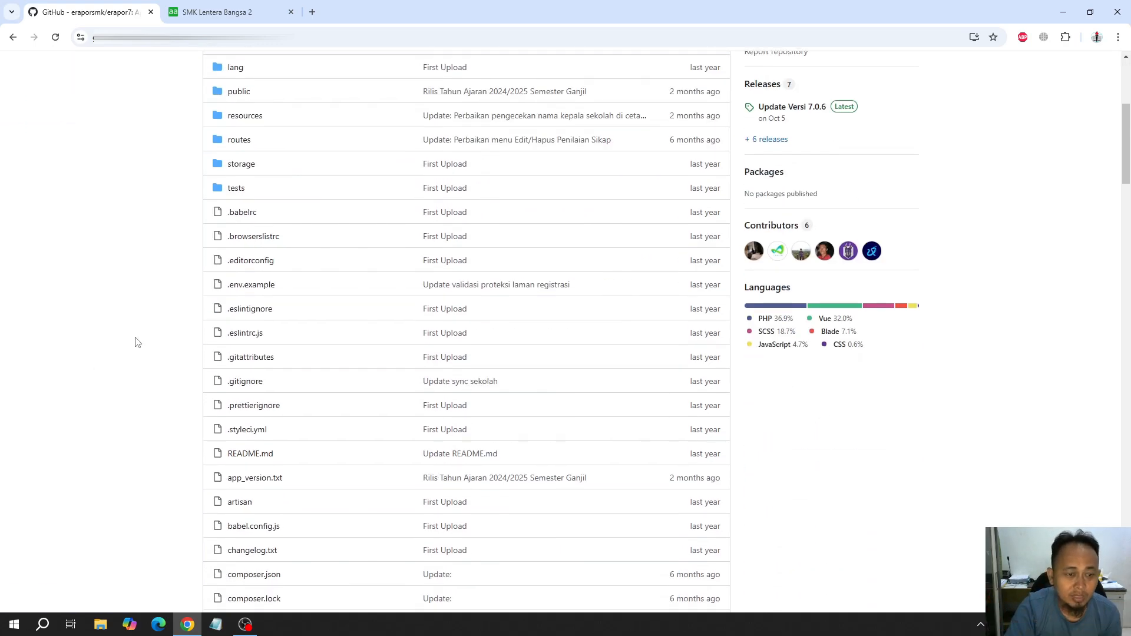
scroll(136, 341, "down", 20)
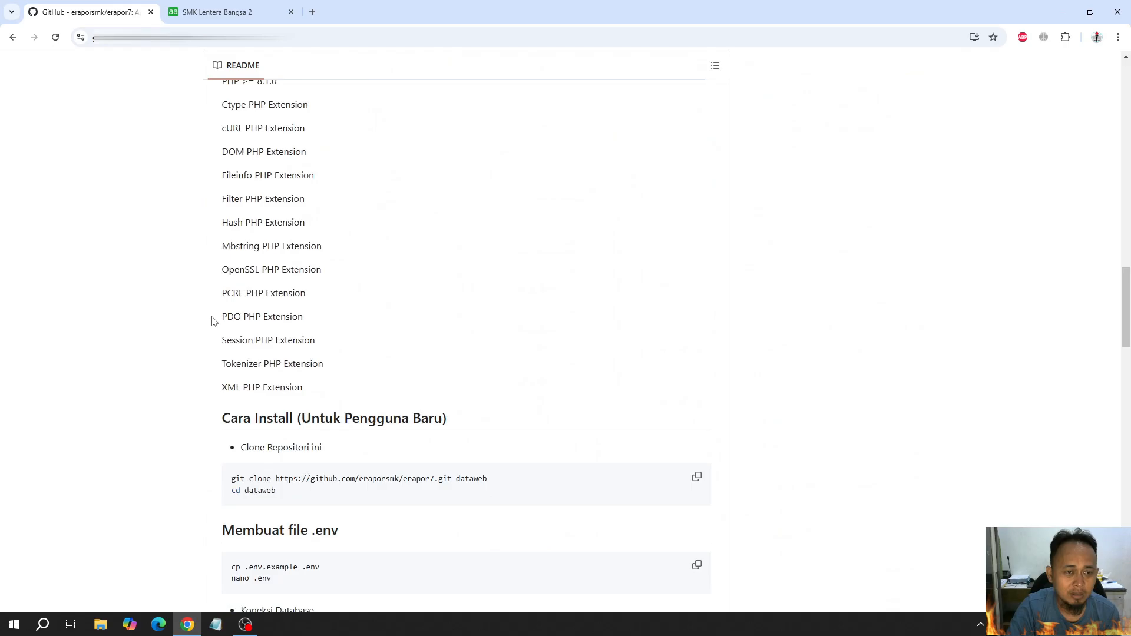
scroll(465, 425, "up", 6)
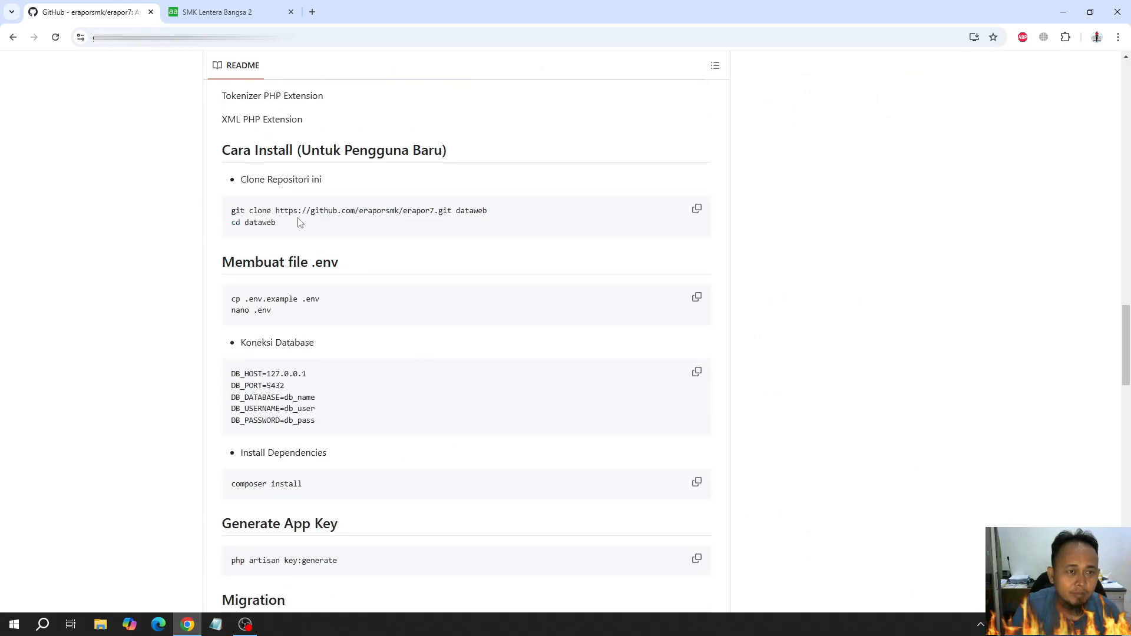
scroll(283, 198, "up", 1)
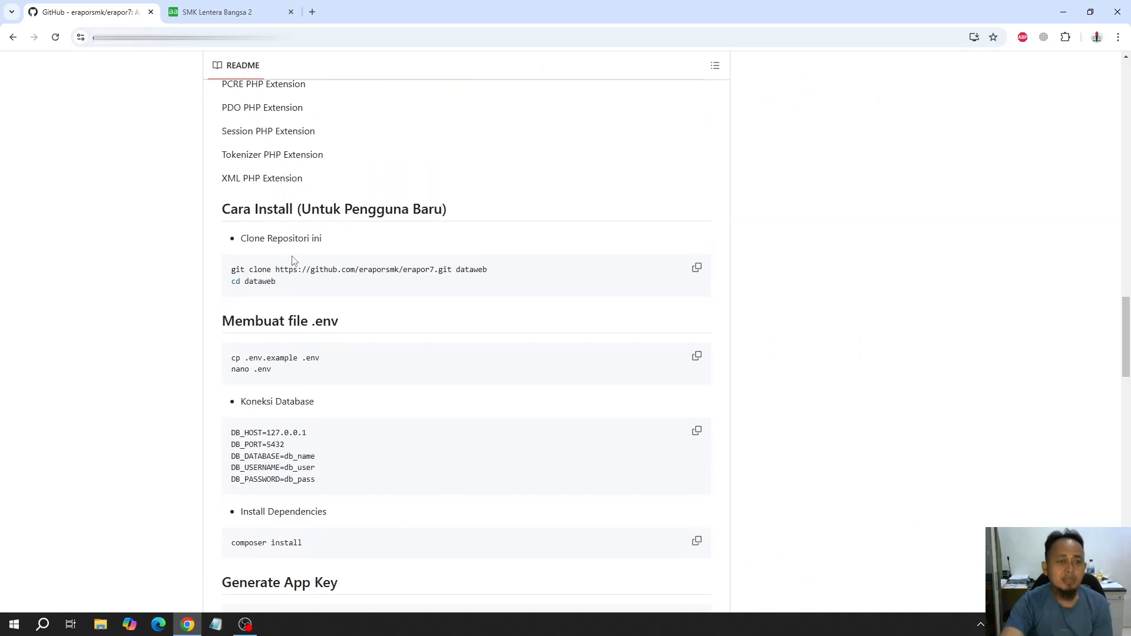
scroll(327, 251, "up", 20)
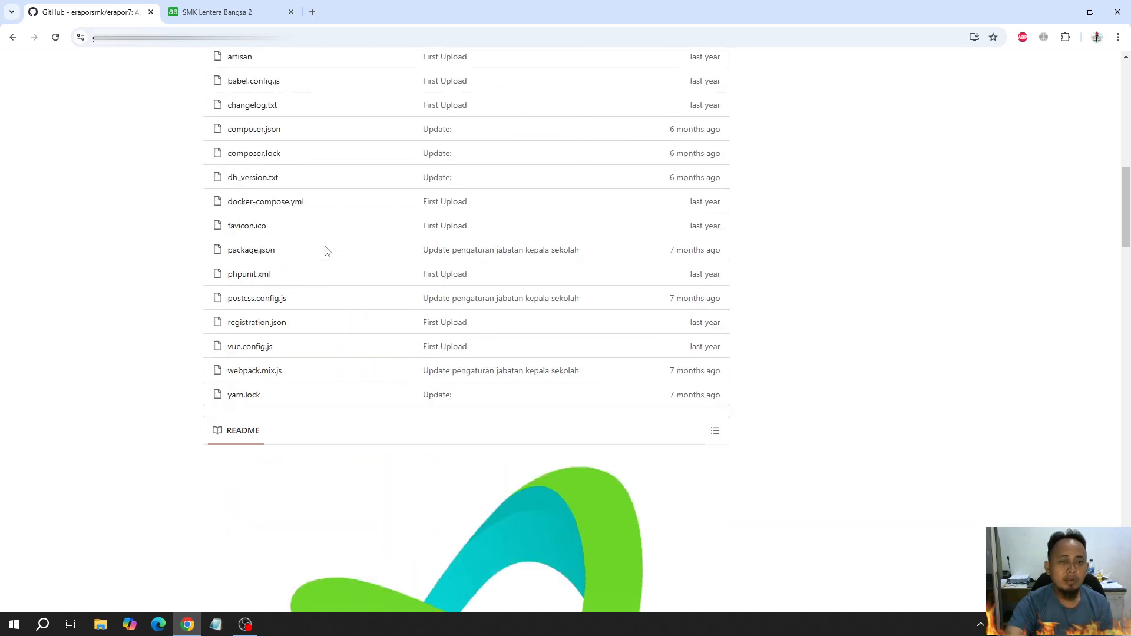
scroll(327, 251, "up", 5)
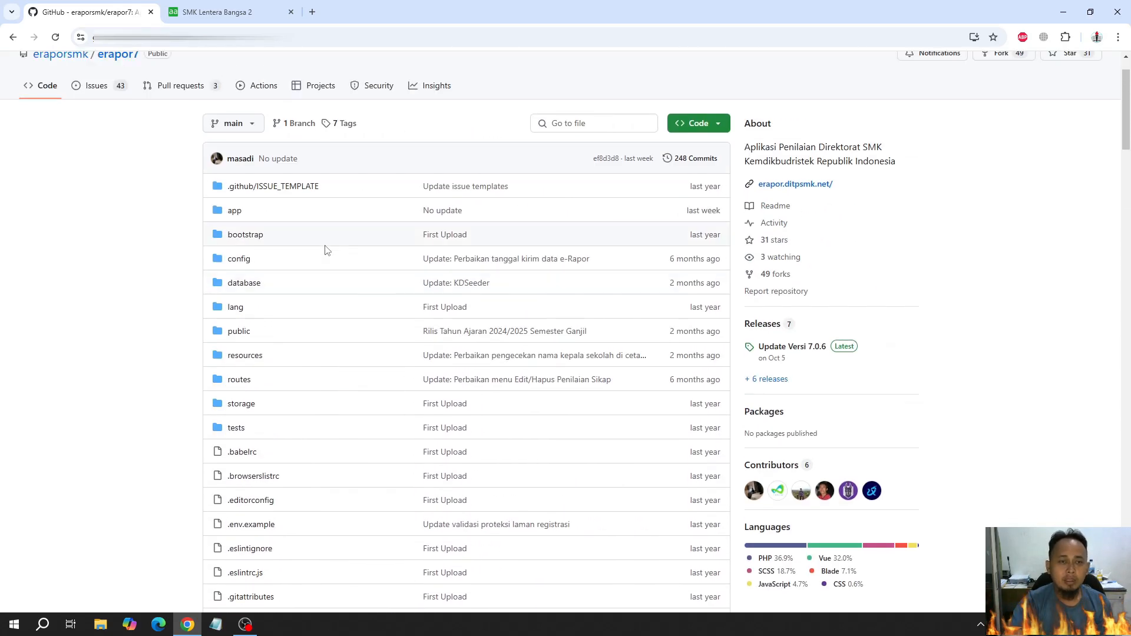
Copy the HTTPS clone URL of the eraporsmk/erapor7 repository
left_click(697, 126)
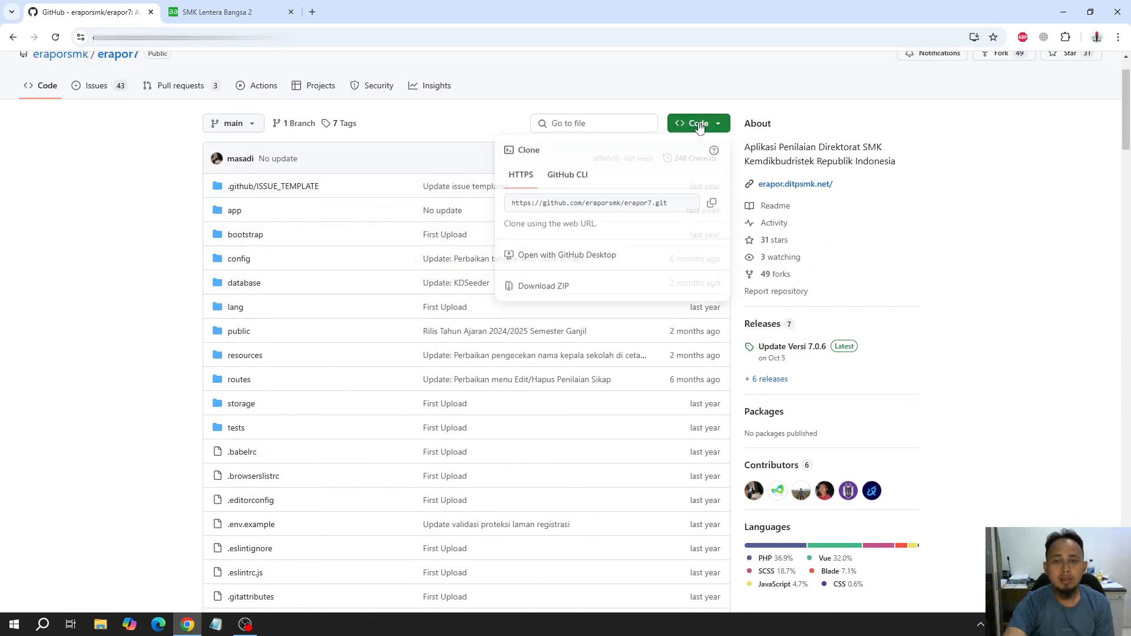
left_click(712, 204)
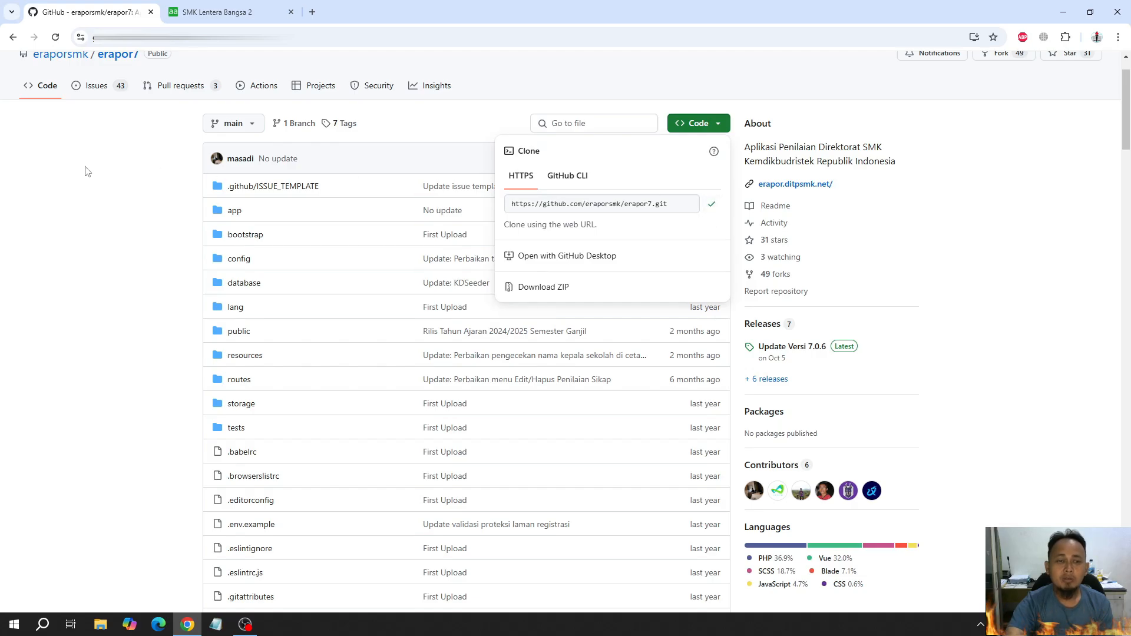
left_click(66, 156)
Set up a new PHP website in aaPanel with domain erapor.lb2:8154 and PHP version PHP-81
left_click(215, 12)
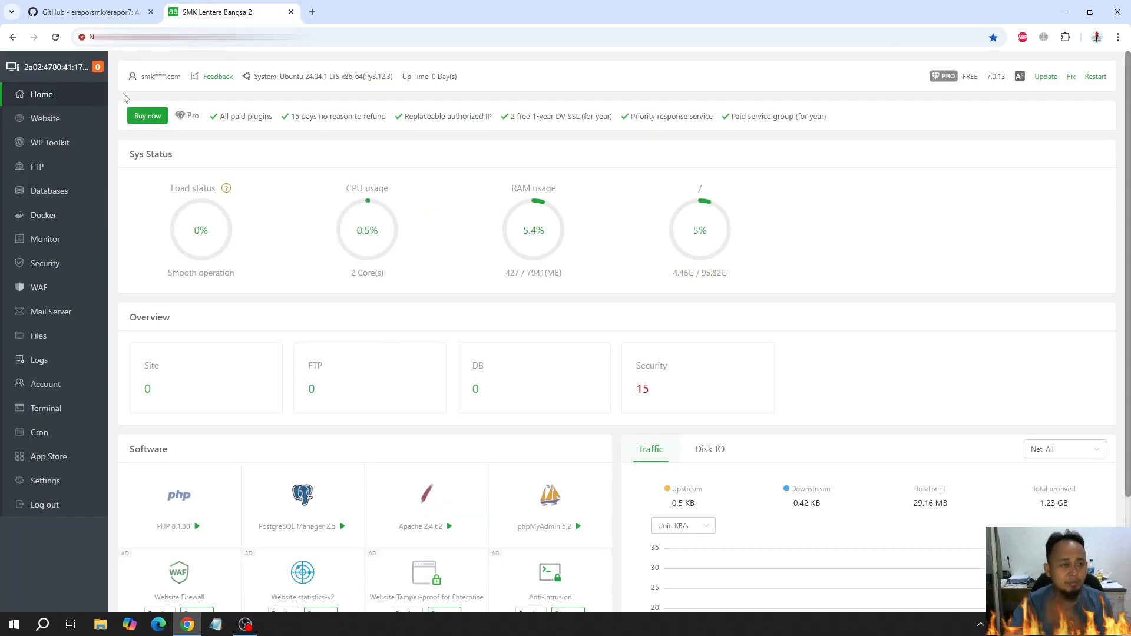
left_click(49, 121)
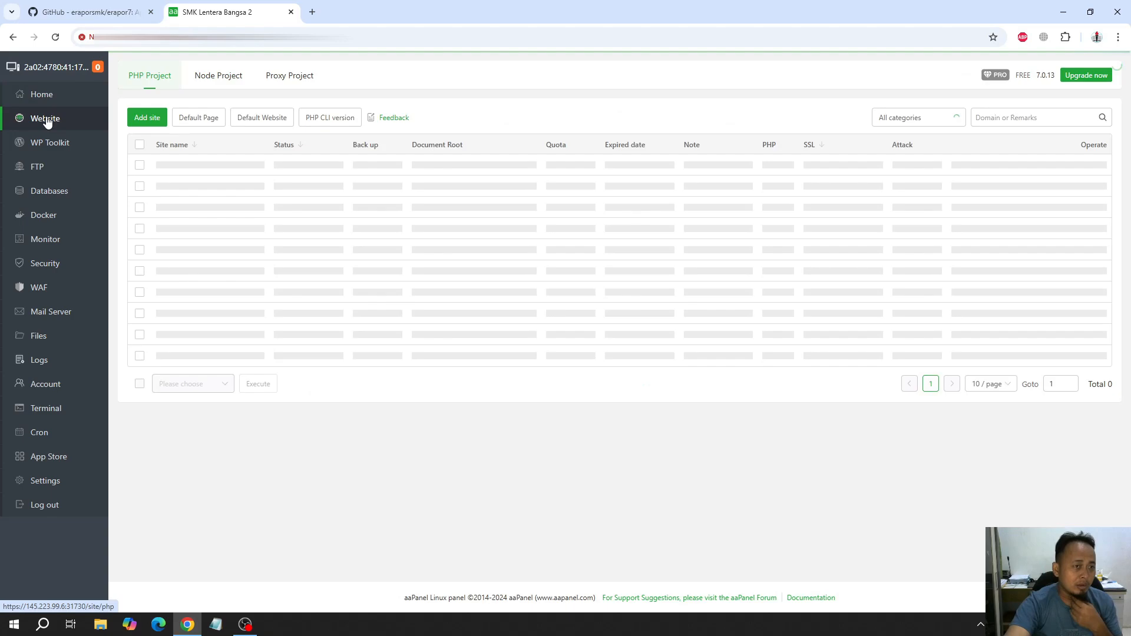
left_click(141, 119)
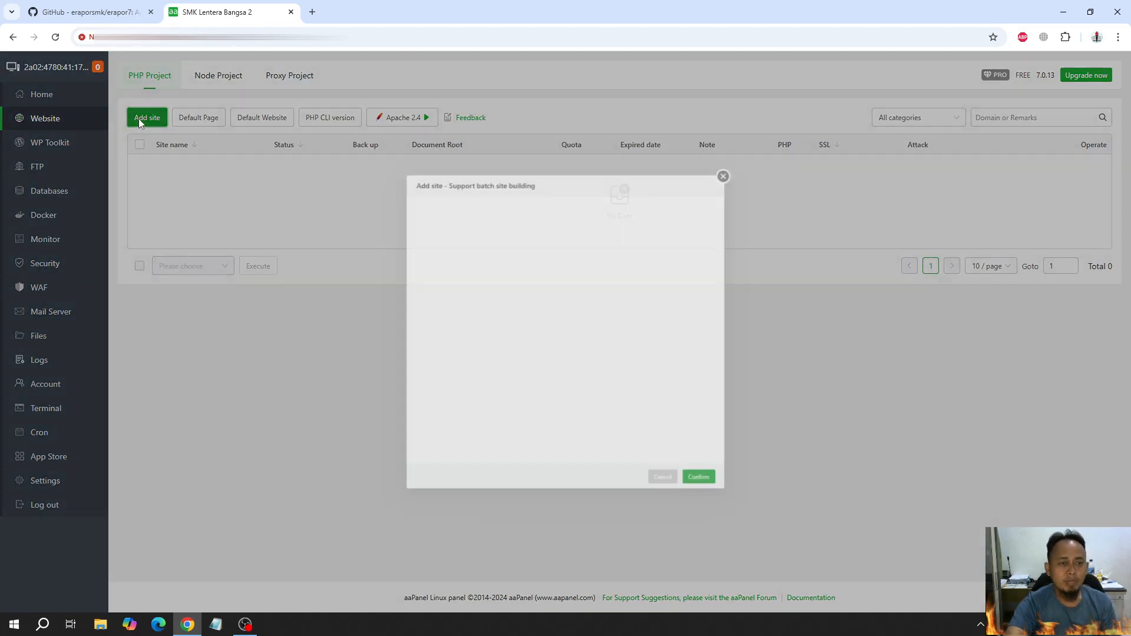
left_click(517, 244)
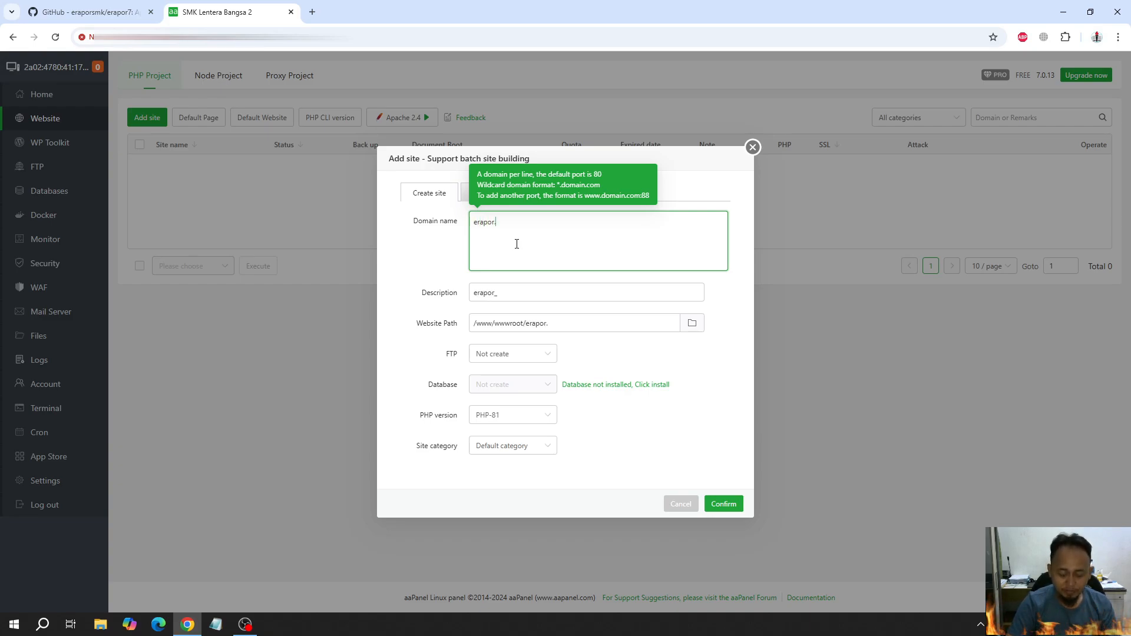
type("lb2:8154")
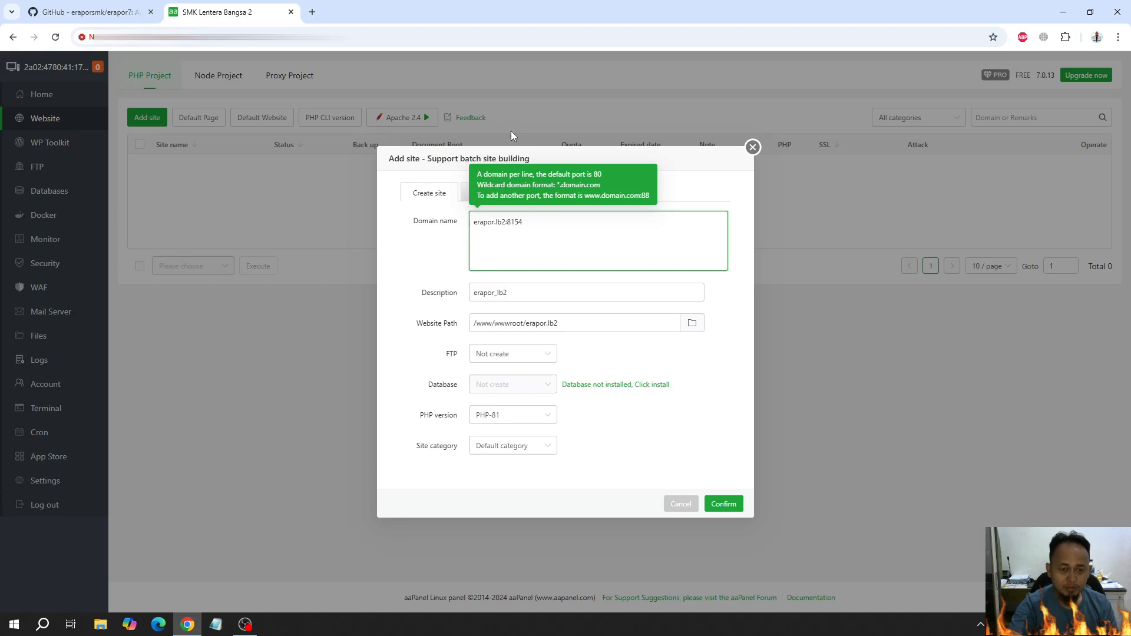
left_click(510, 416)
left_click(496, 439)
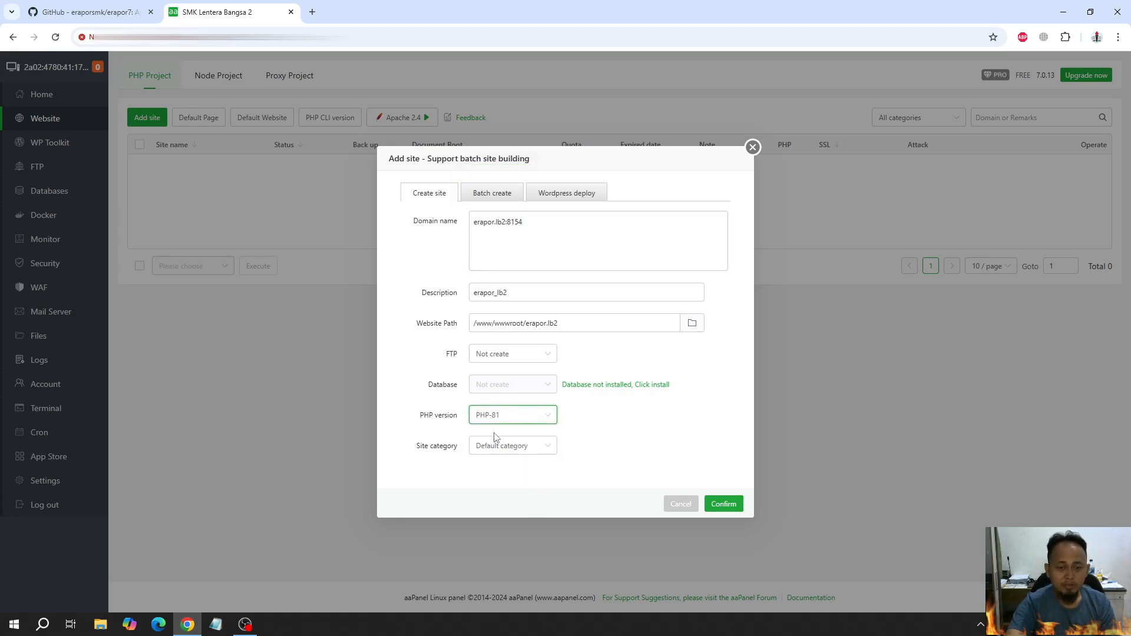
Check the PHP version requirement in the repository's README and create the erapor.lb2 site
left_click(89, 12)
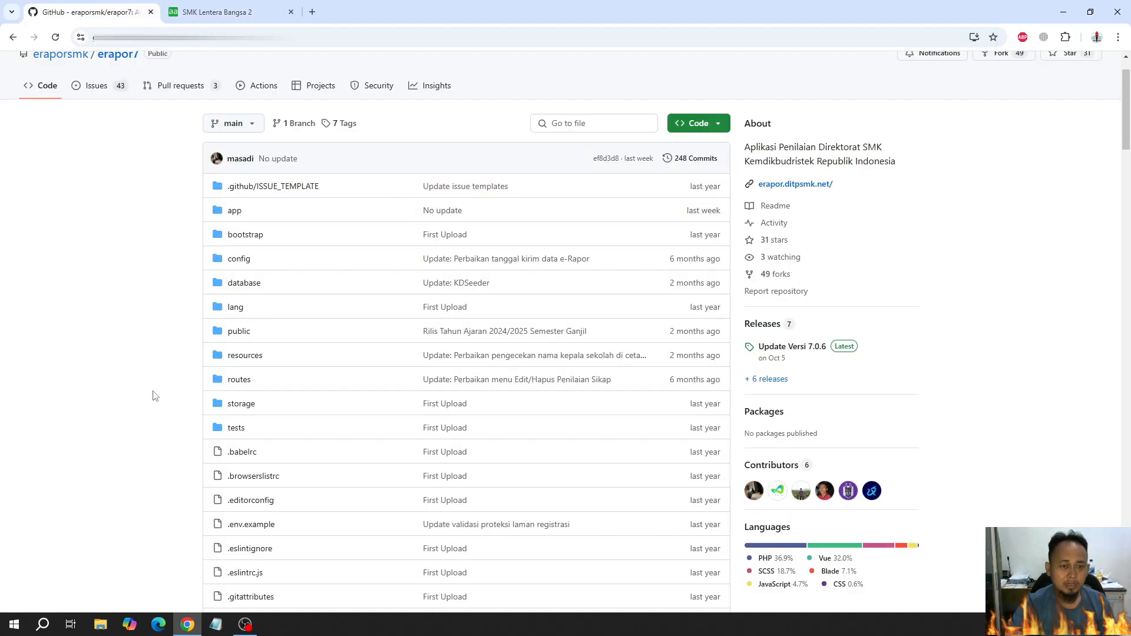
scroll(156, 397, "down", 15)
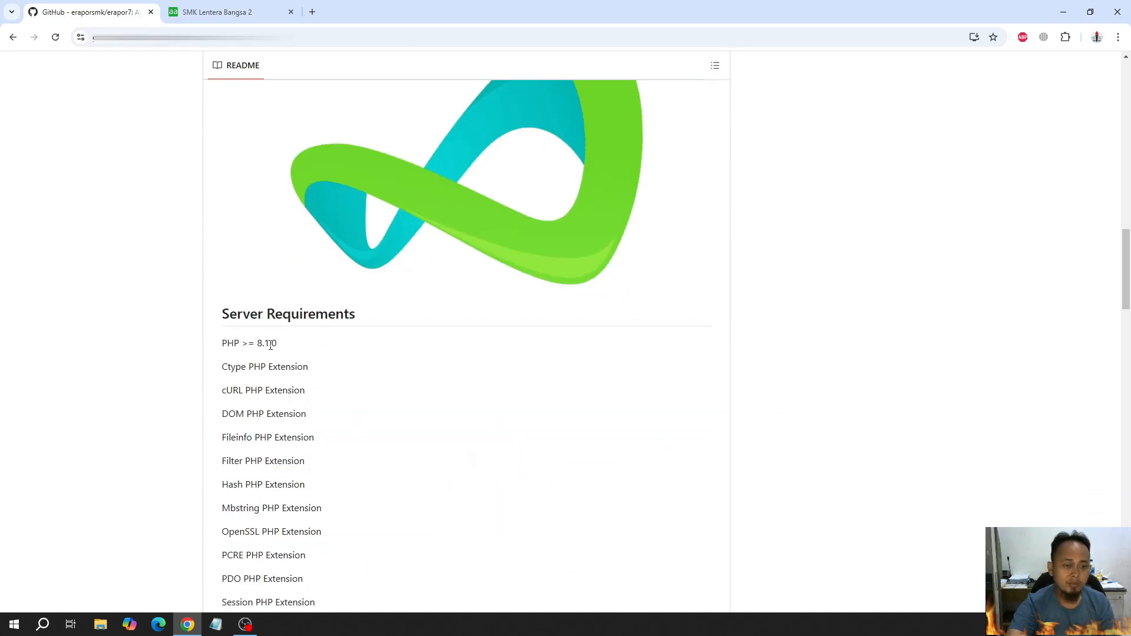
left_click(211, 8)
left_click(734, 503)
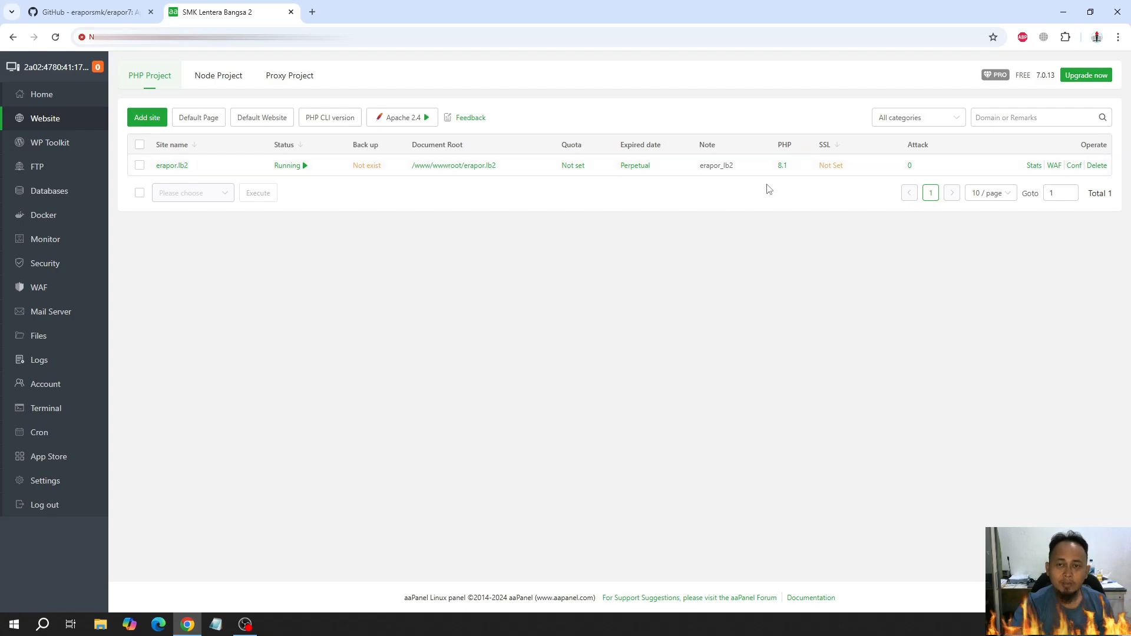
Delete all default files, including .user.ini, from the site's document root /www/wwwroot/erapor.lb2
left_click(475, 170)
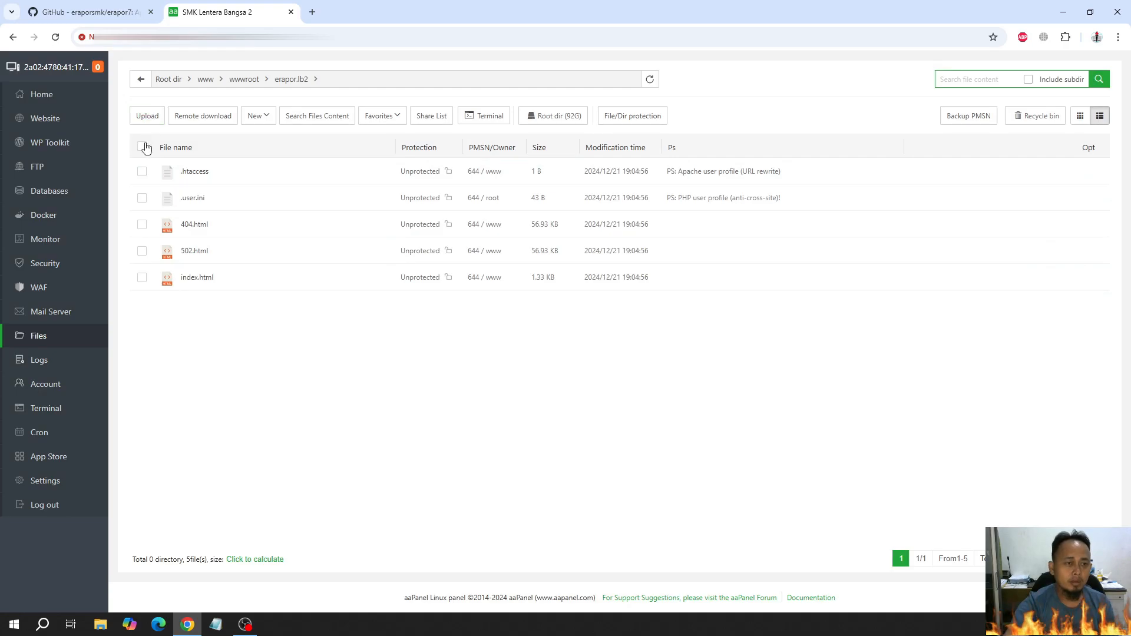
left_click(147, 146)
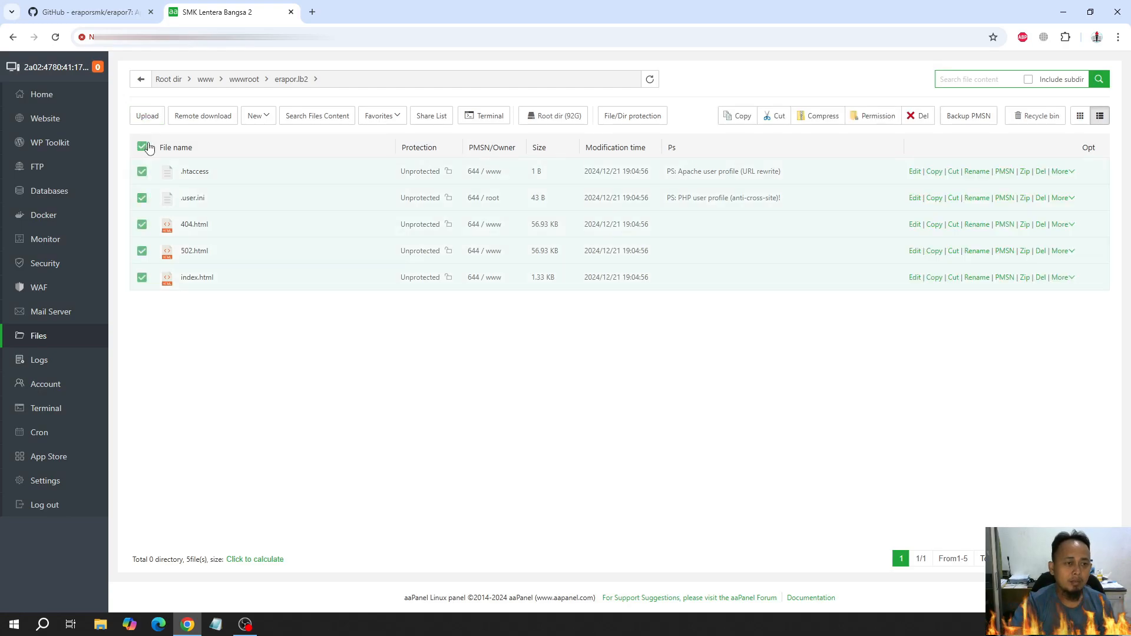
left_click(918, 116)
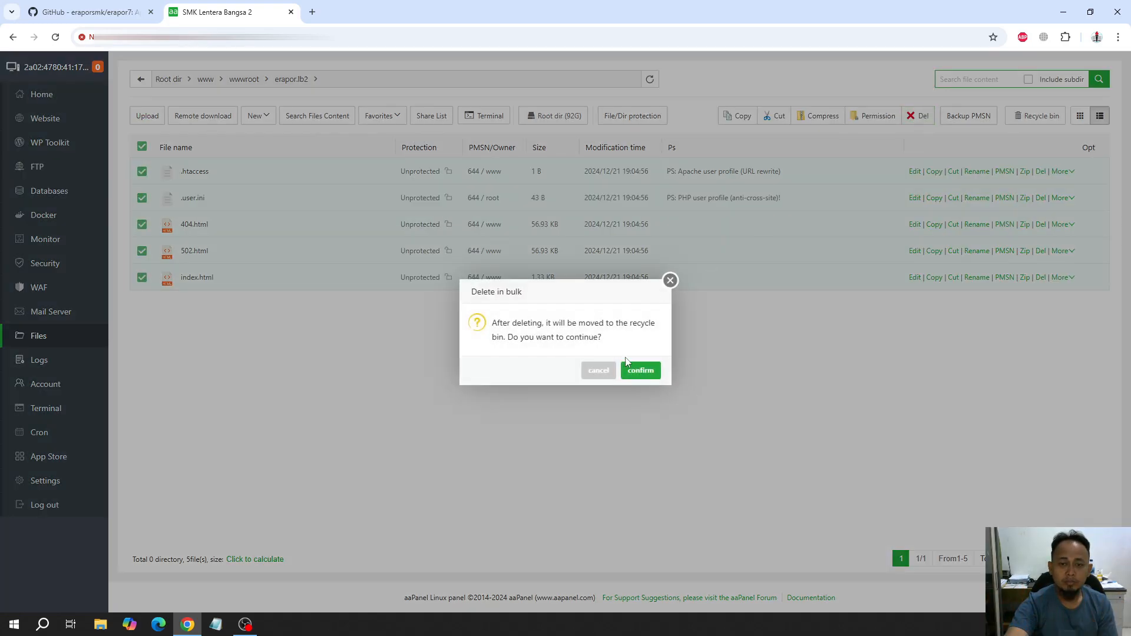
left_click(640, 371)
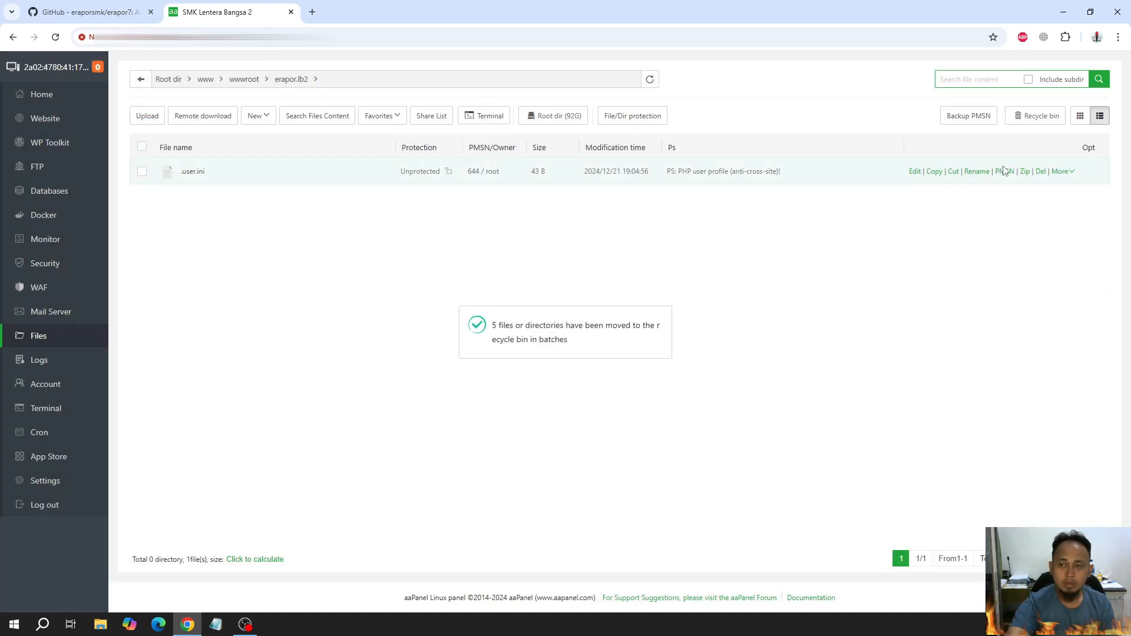
left_click(1040, 171)
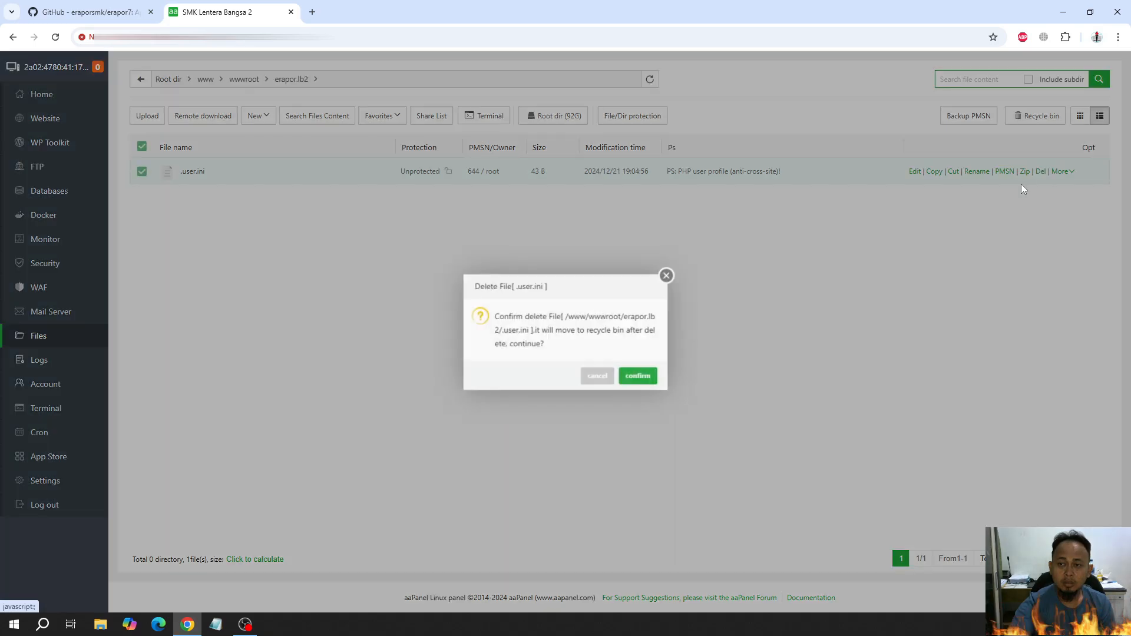
left_click(642, 379)
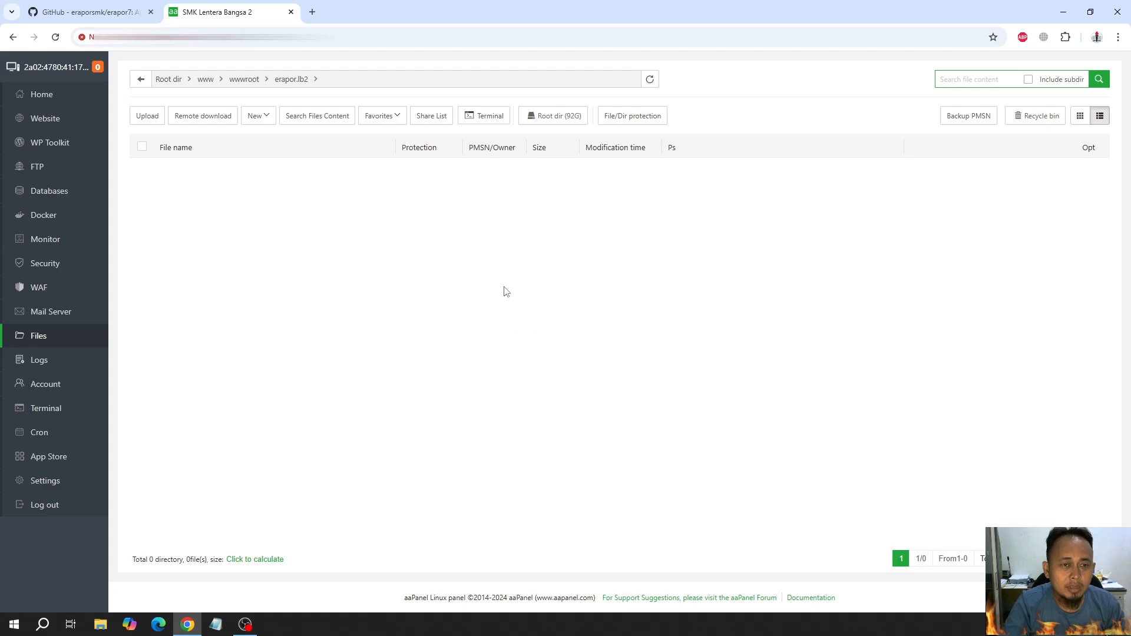
left_click(494, 118)
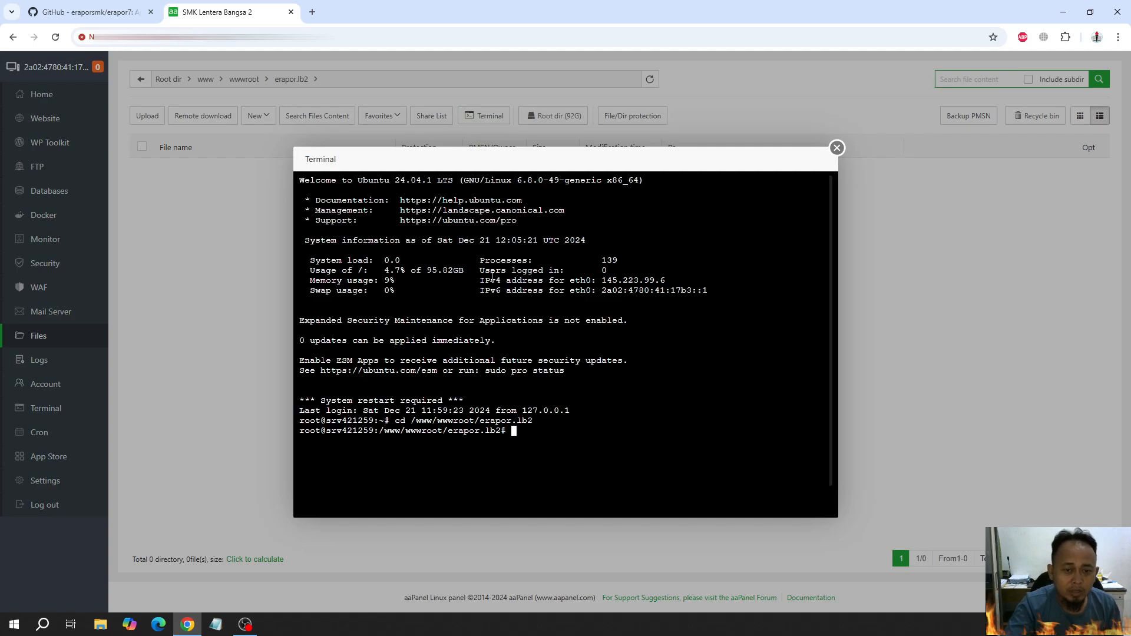
type("git clone")
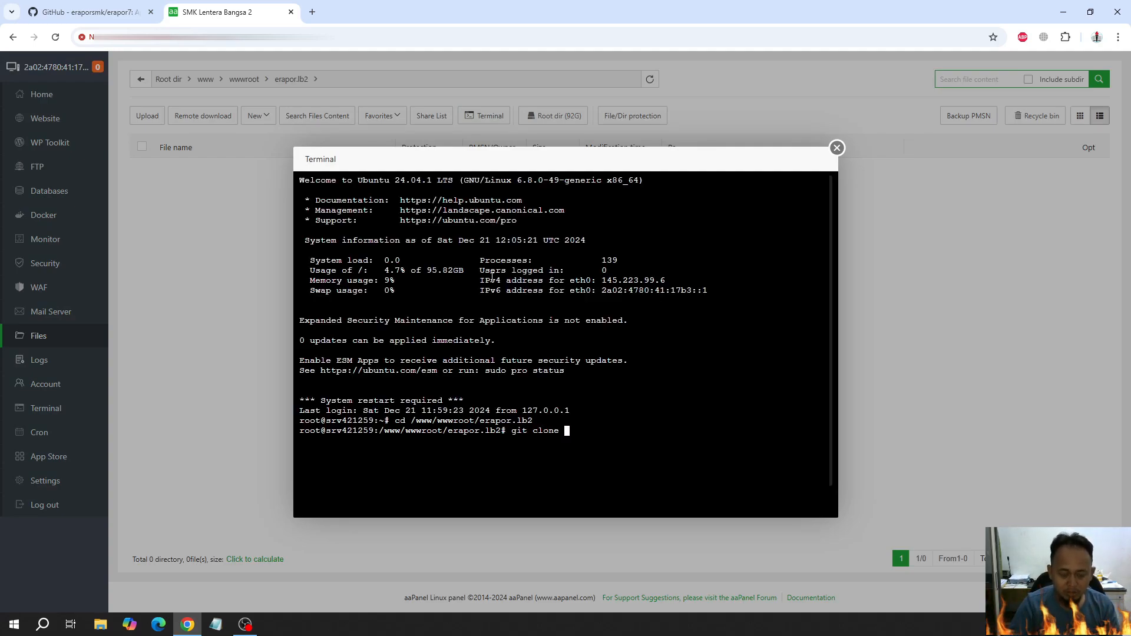
key("ctrl+v")
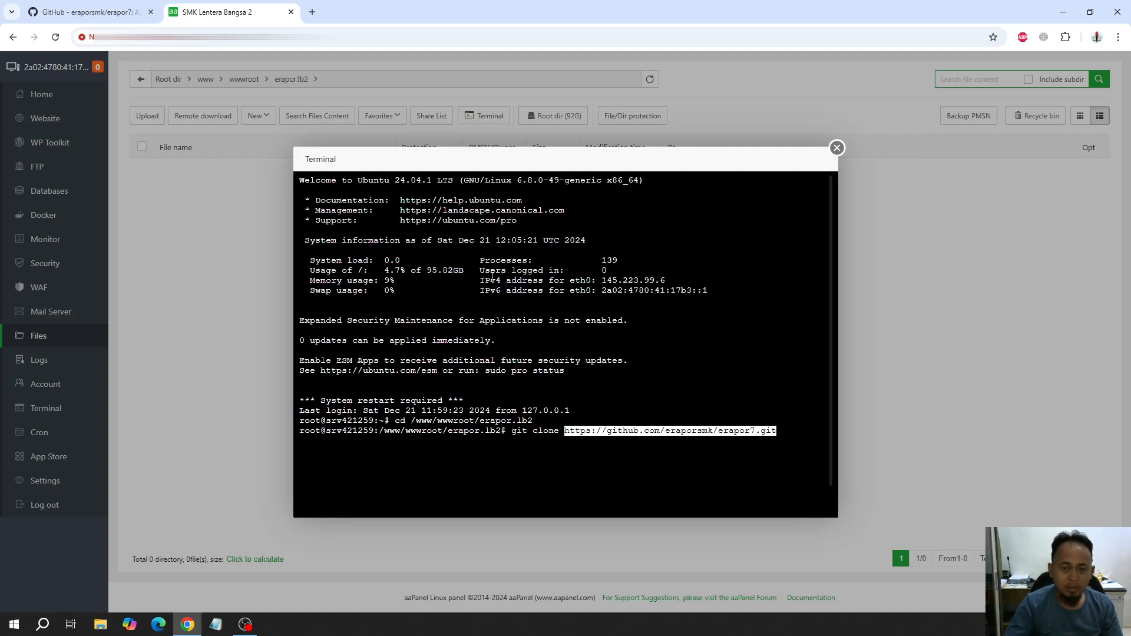
left_click(70, 19)
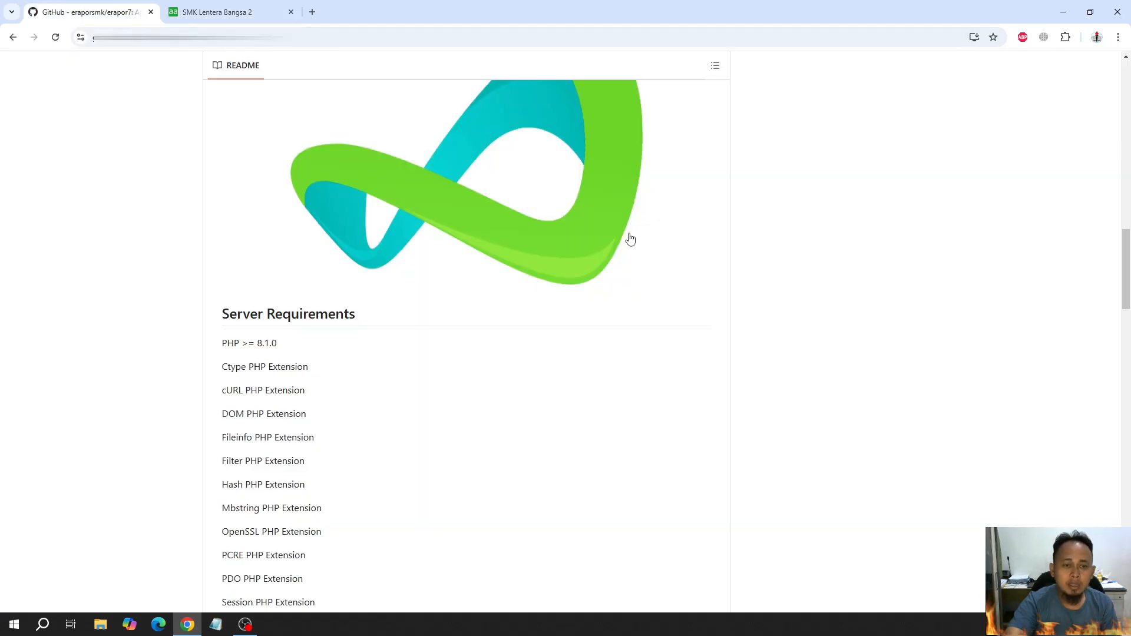
scroll(631, 239, "up", 10)
scroll(633, 237, "up", 8)
left_click(698, 182)
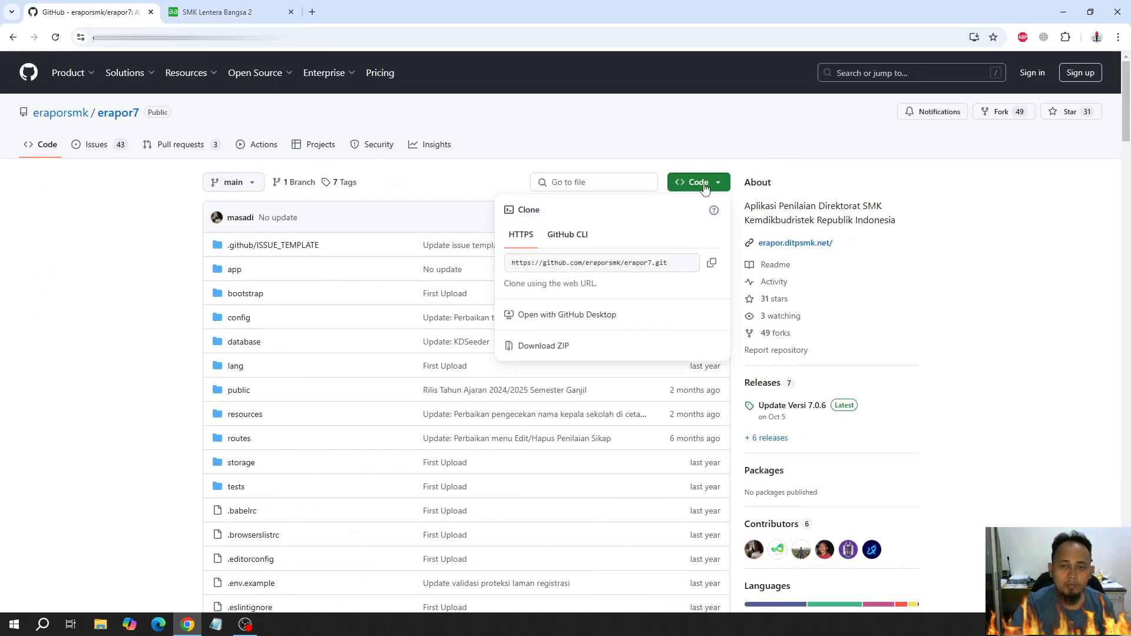
left_click(713, 263)
left_click(217, 12)
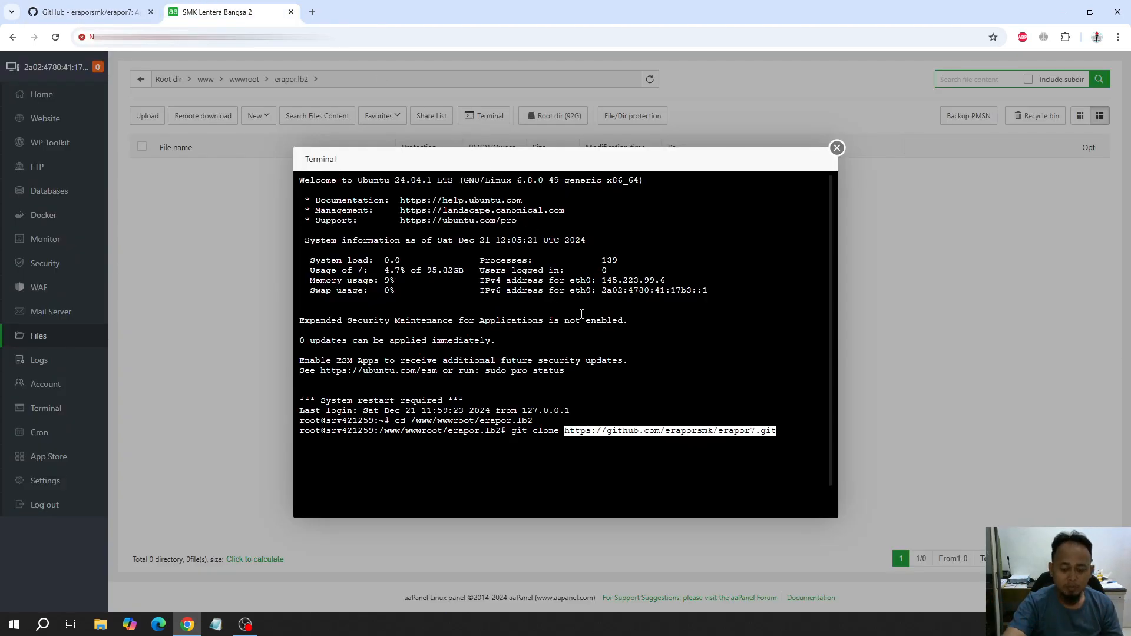
key("Return")
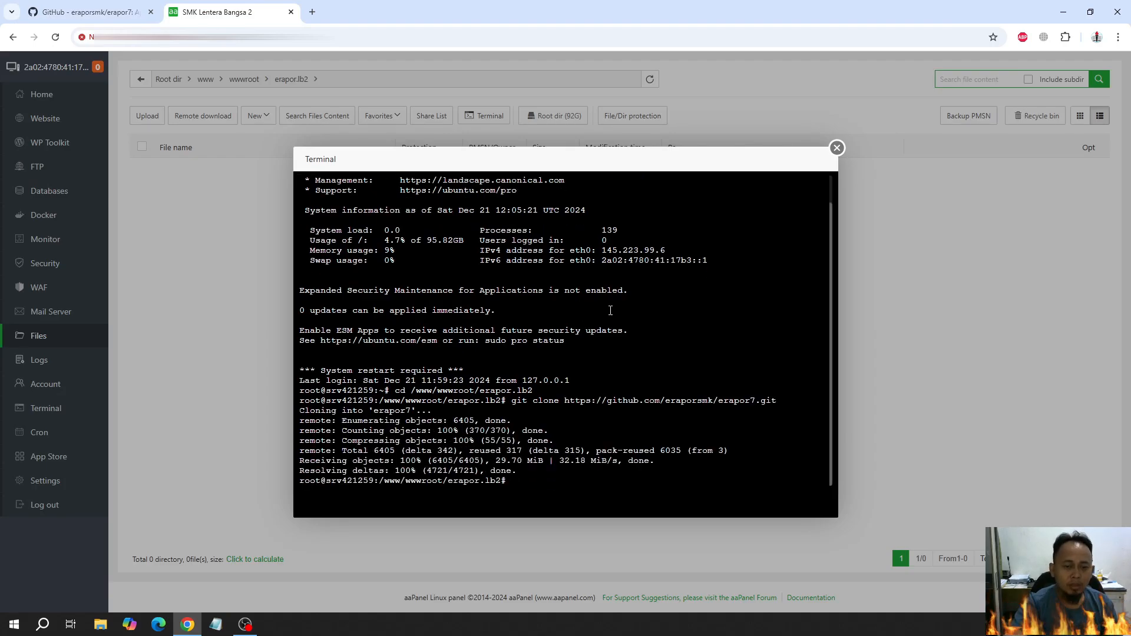
Close the terminal session and open the cloned erapor7 folder from the refreshed file list
left_click(837, 148)
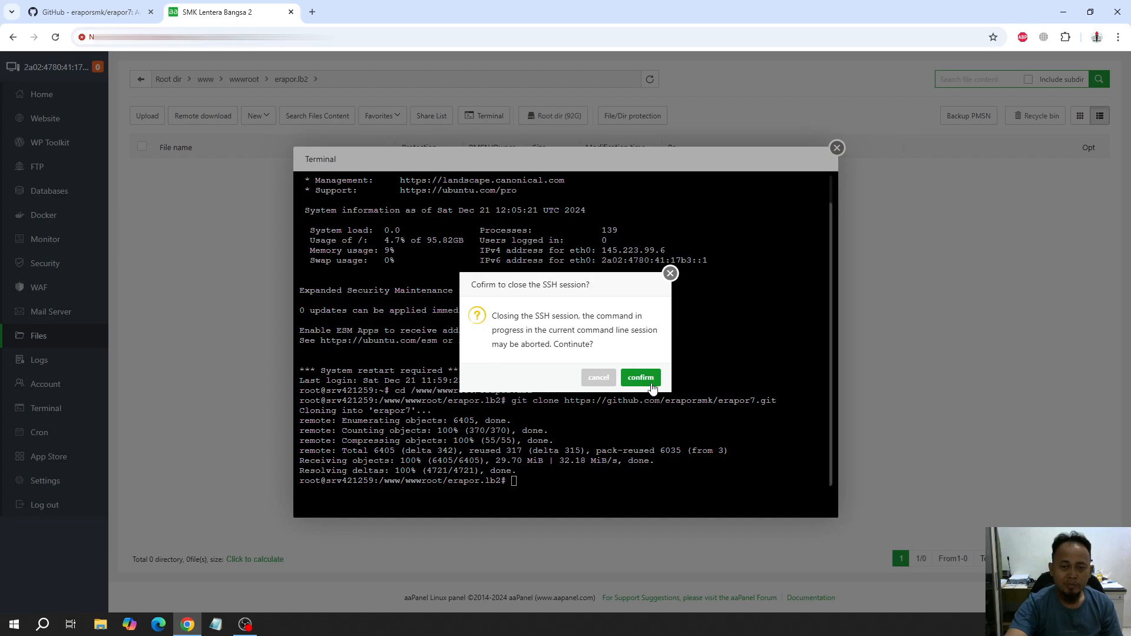
left_click(643, 376)
left_click(650, 79)
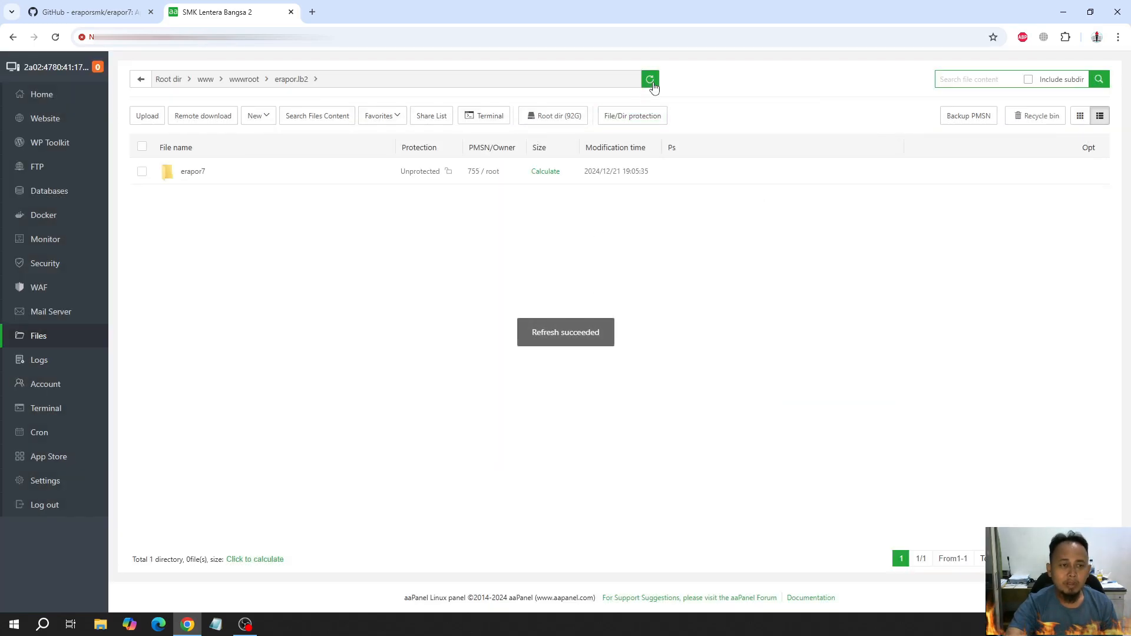
left_click(196, 172)
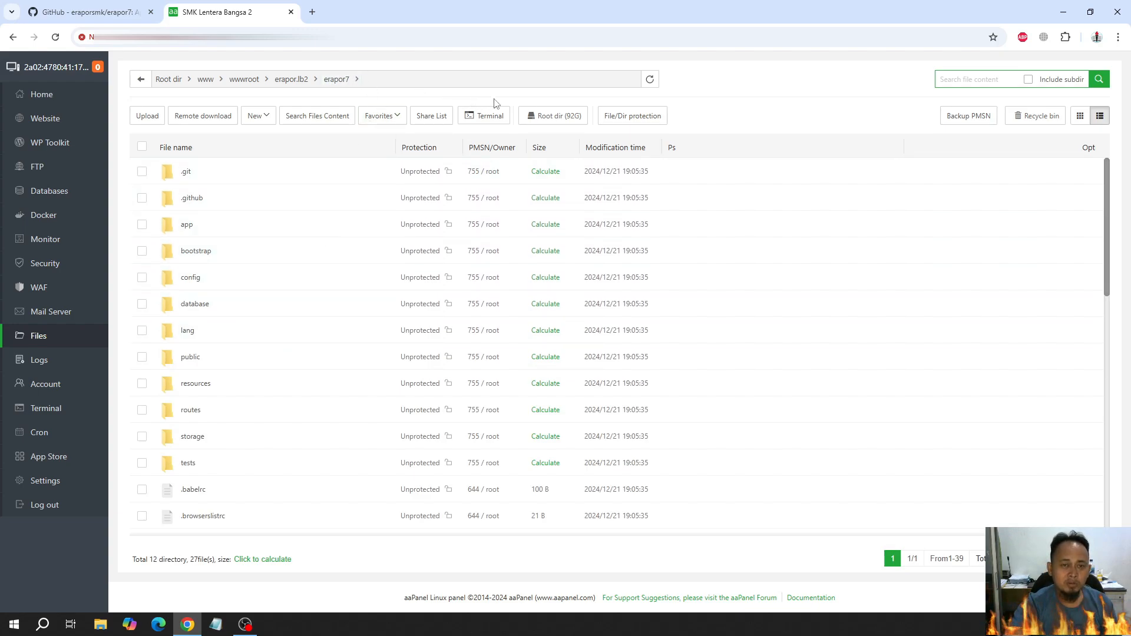
left_click(489, 118)
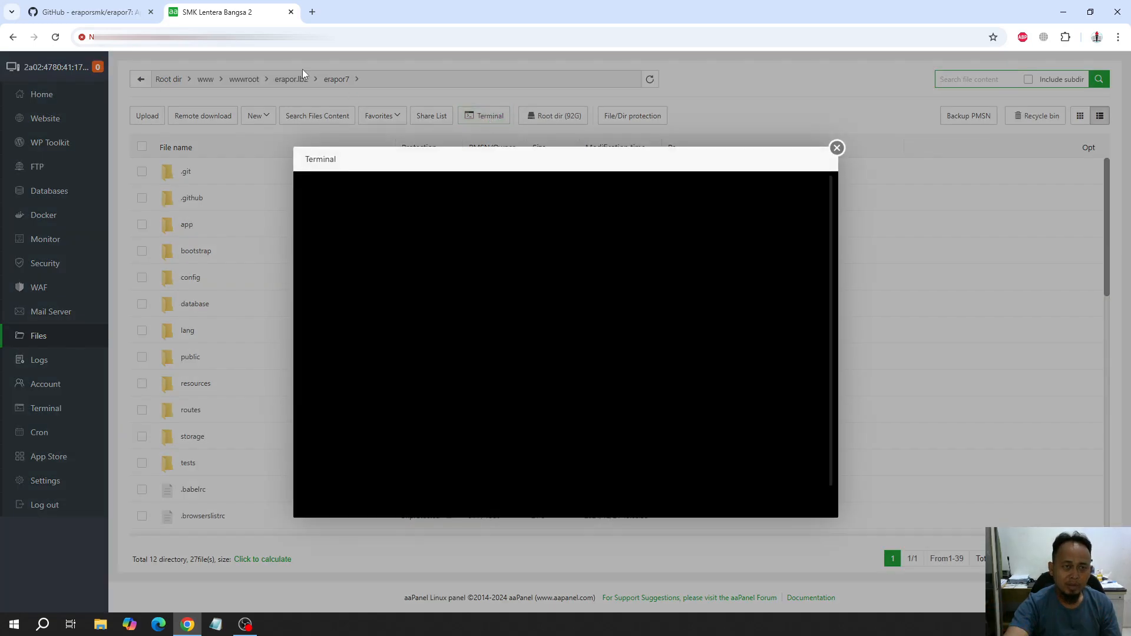
left_click(837, 148)
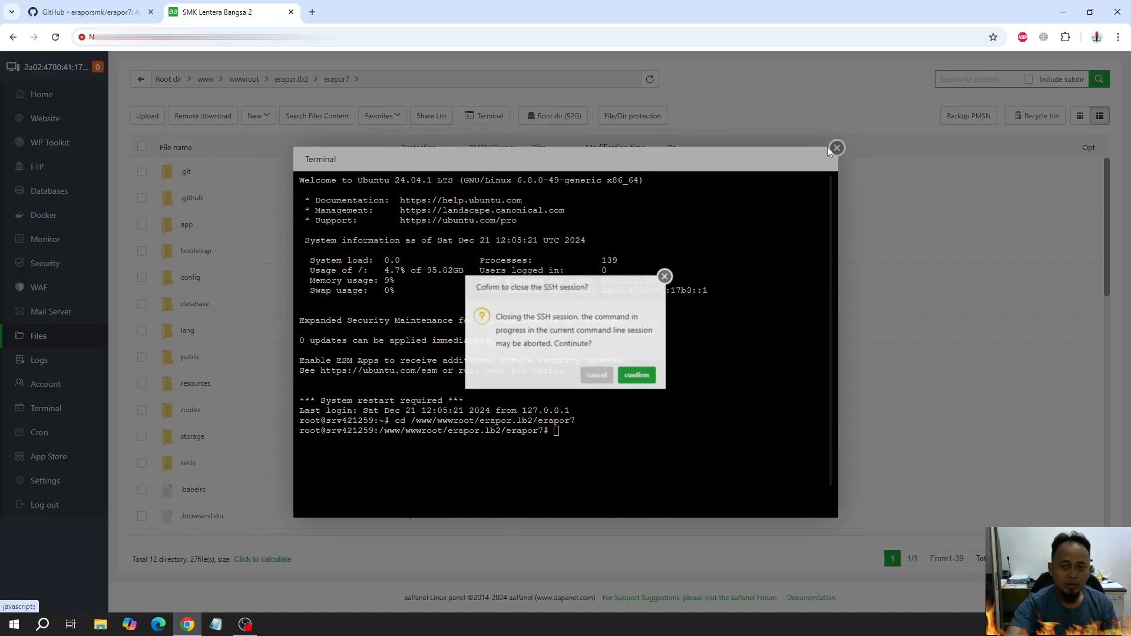
left_click(654, 378)
Check the repository README's instructions for the .env file and rename .env.example in the erapor7 folder to .env
left_click(89, 12)
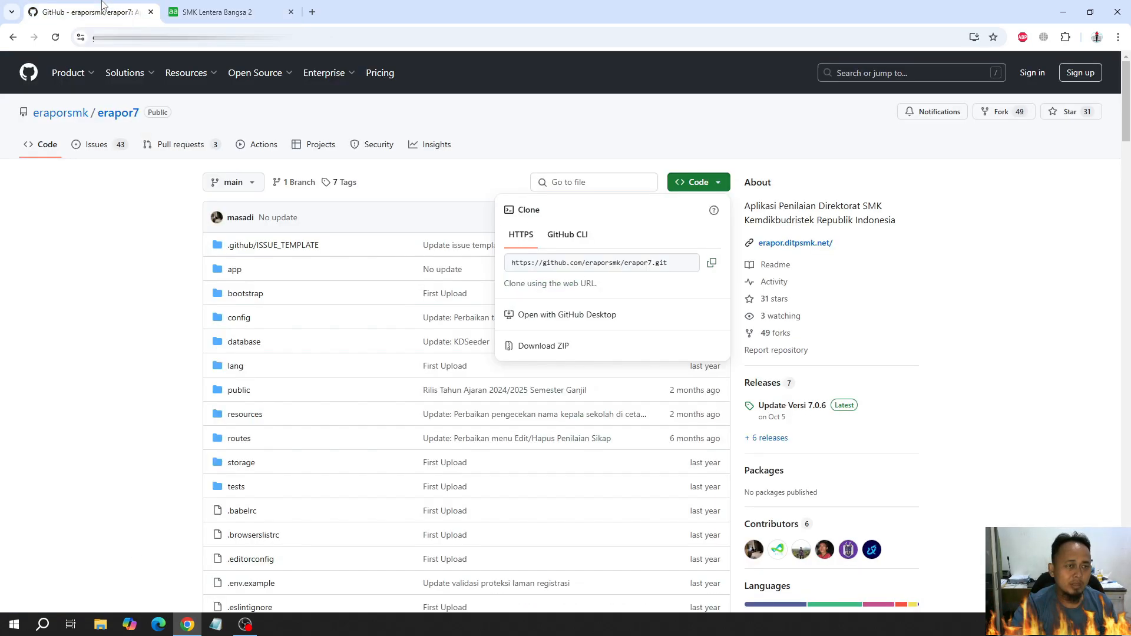
left_click(62, 354)
scroll(132, 371, "down", 20)
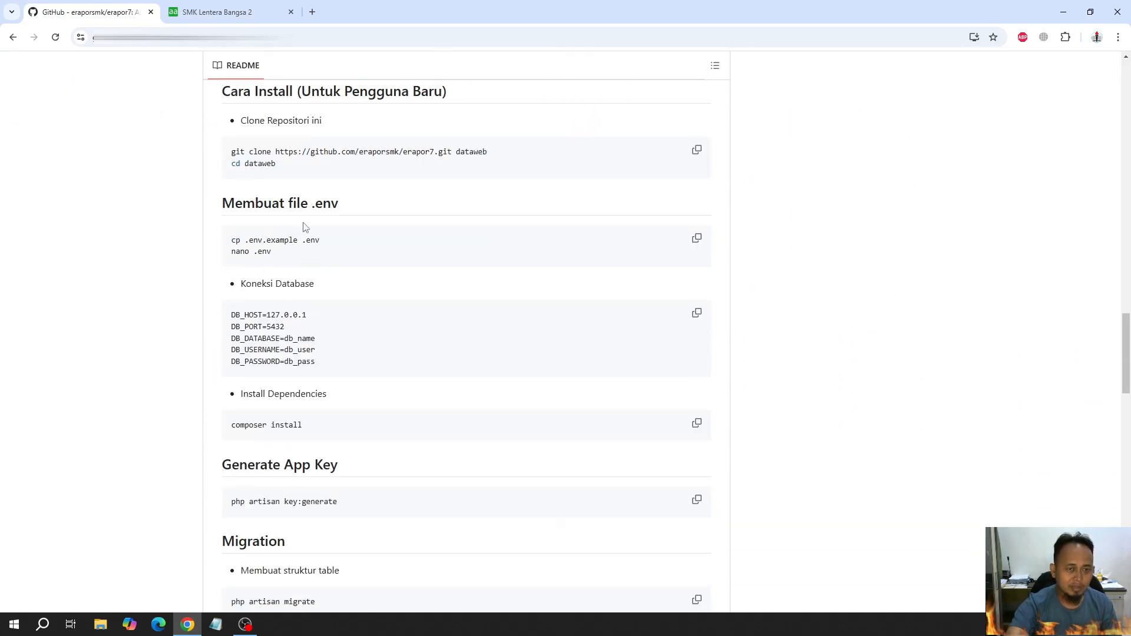
left_click(203, 9)
scroll(254, 347, "down", 4)
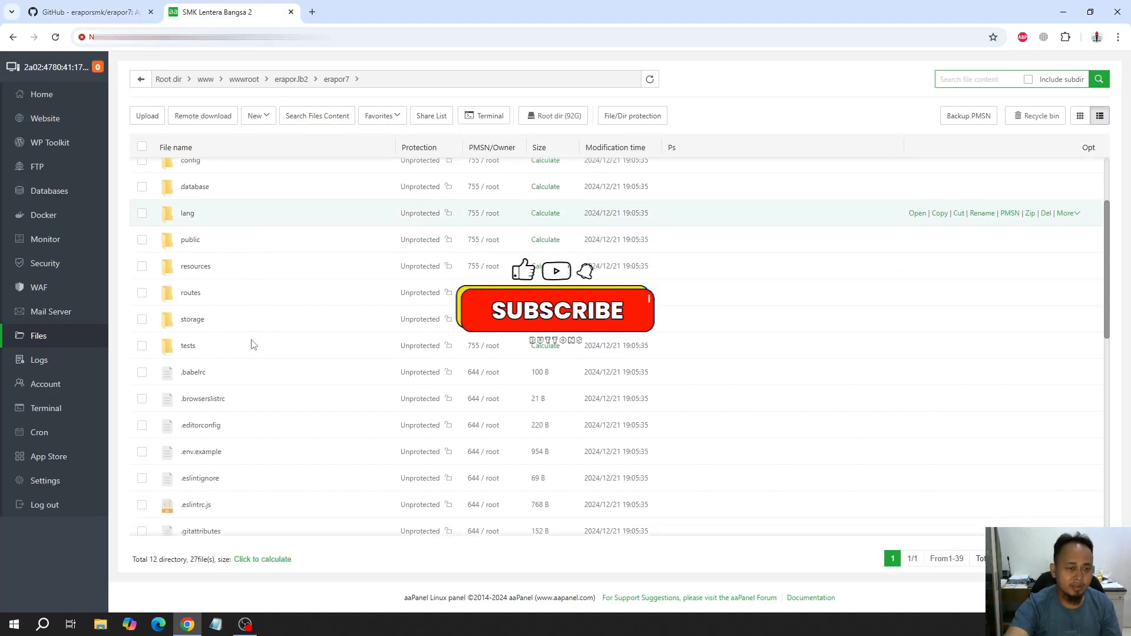
scroll(235, 354, "down", 2)
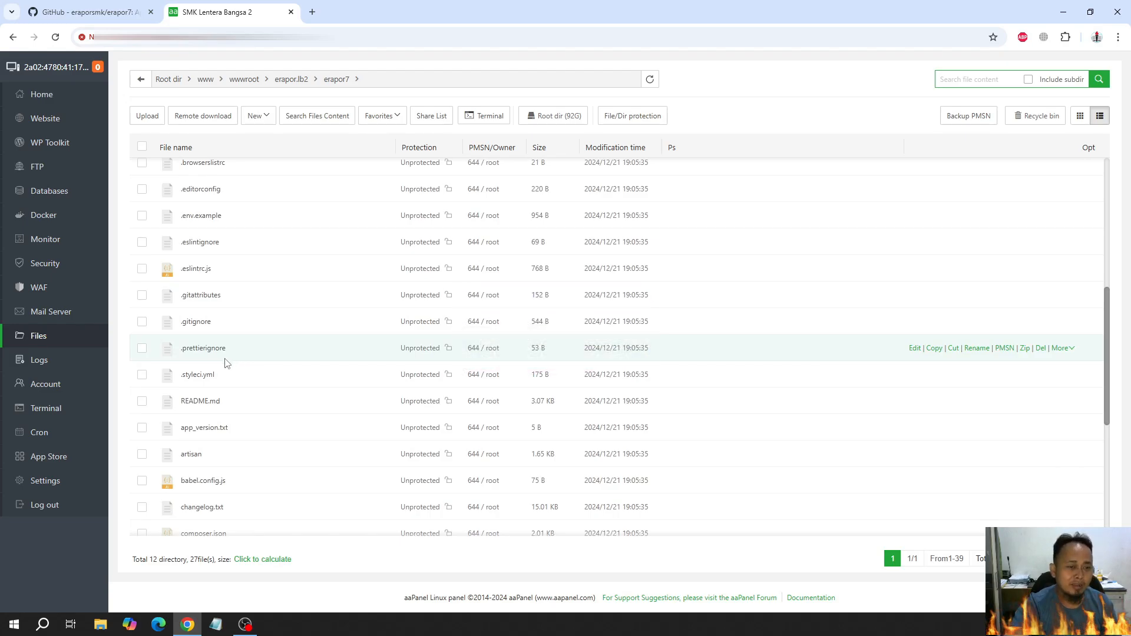
scroll(226, 357, "down", 1)
scroll(227, 356, "up", 3)
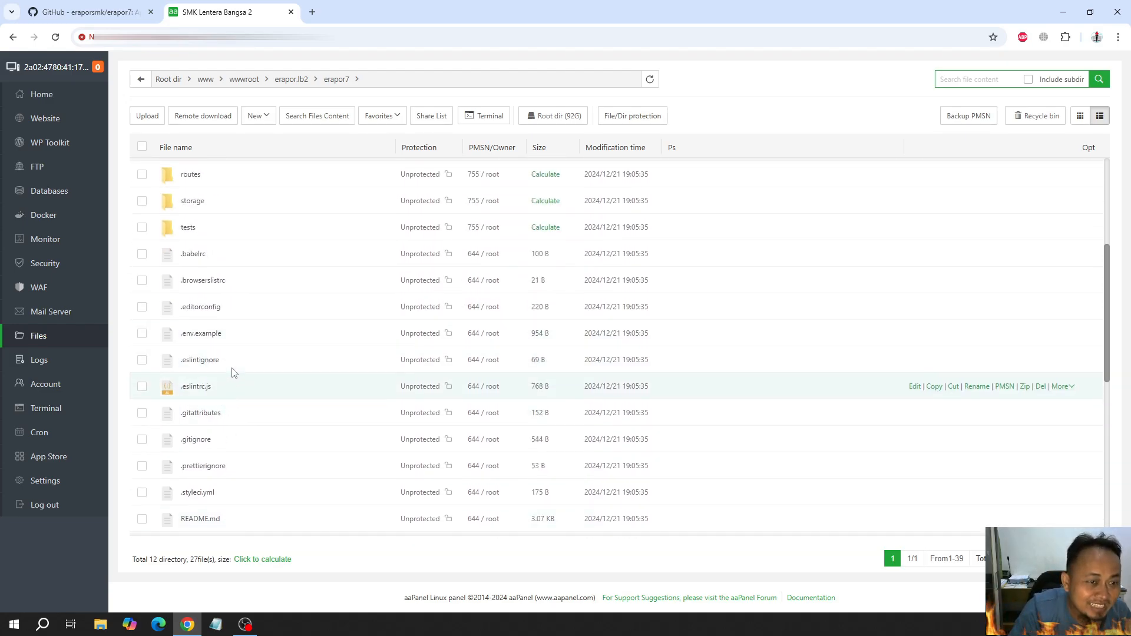
right_click(214, 336)
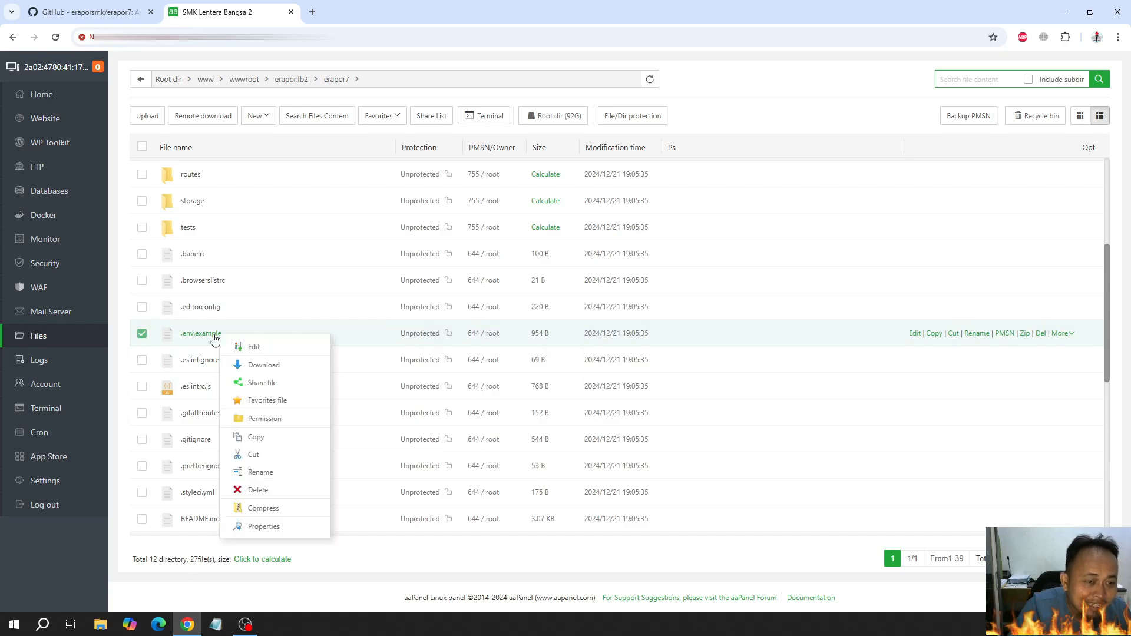
left_click(255, 472)
key("End")
key("BackSpace")
key("BackSpace")
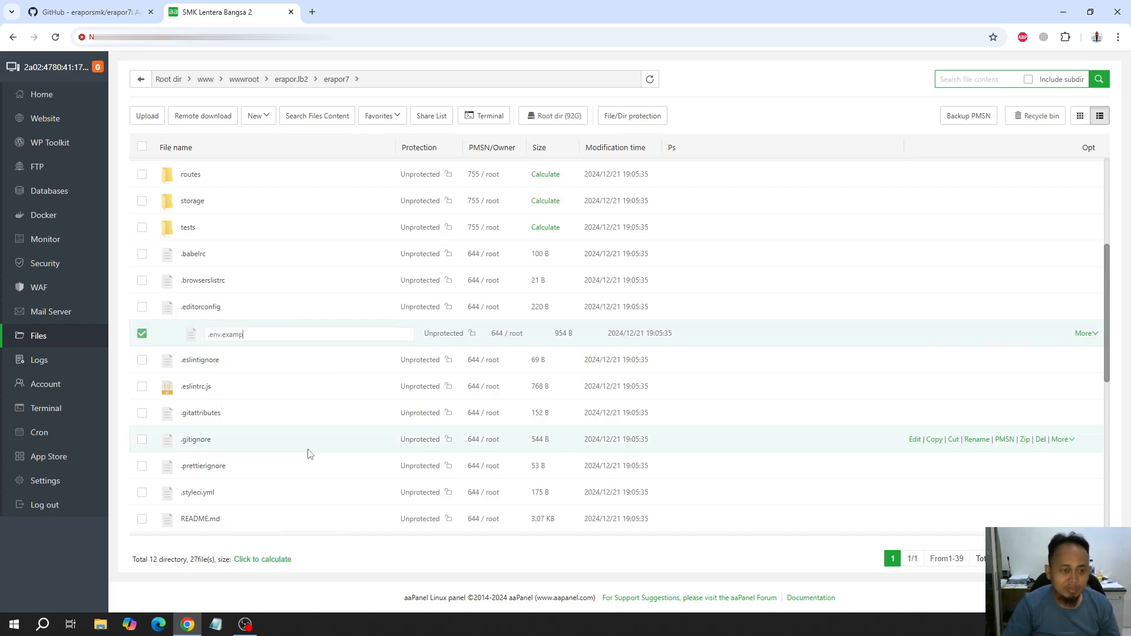
key("Return")
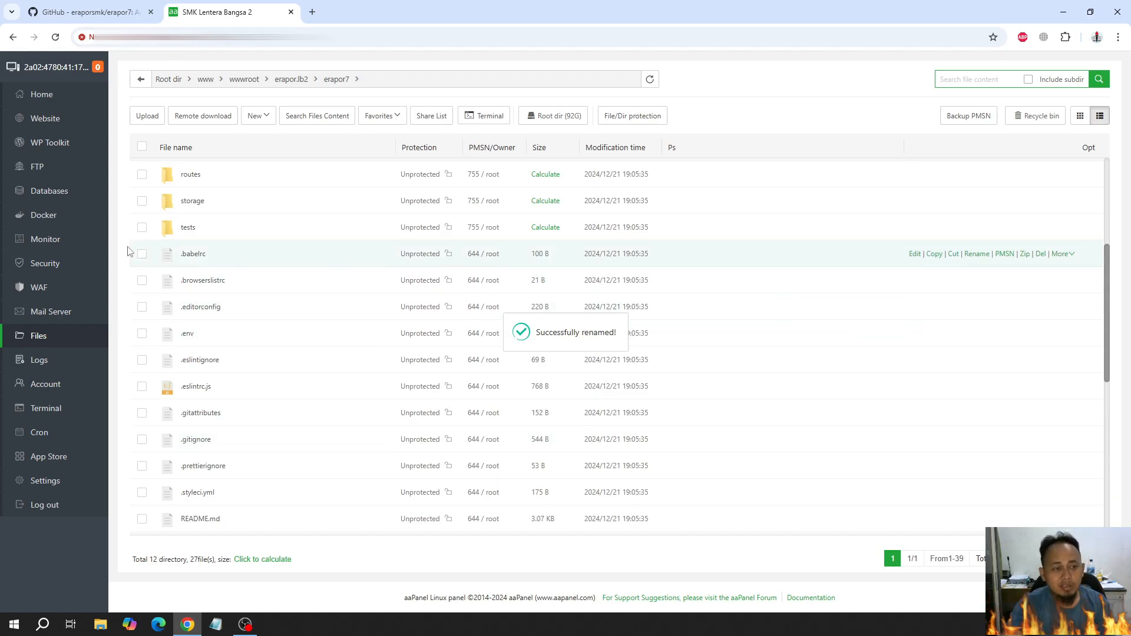
Add a PgSQL database named erapor with username erapor on the local server, copying its generated password
middle_click(54, 194)
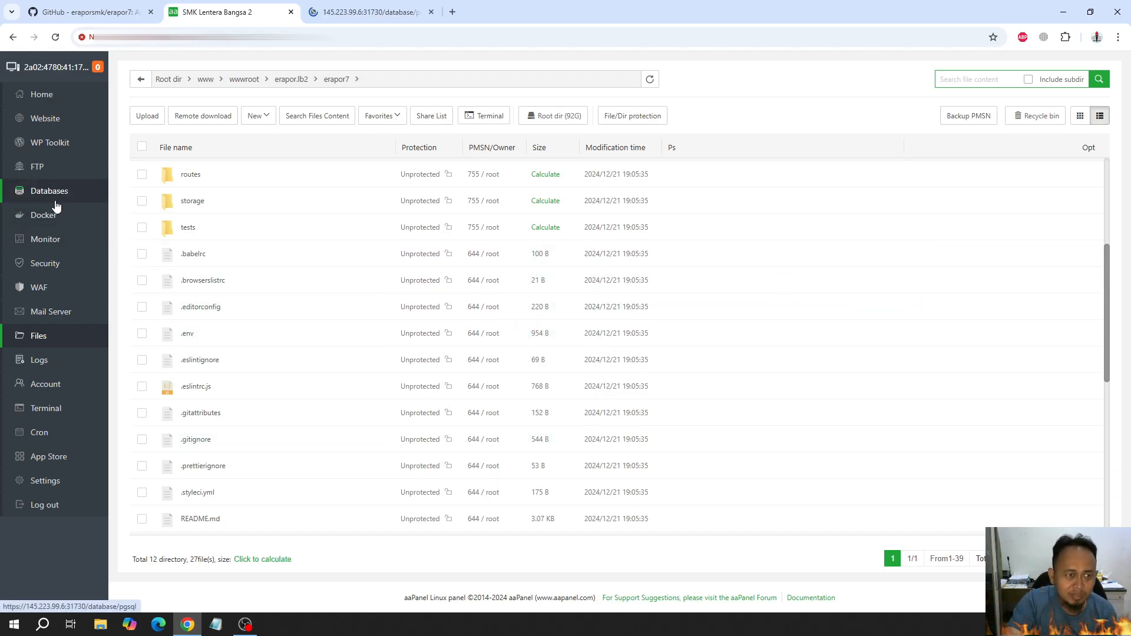
left_click(372, 12)
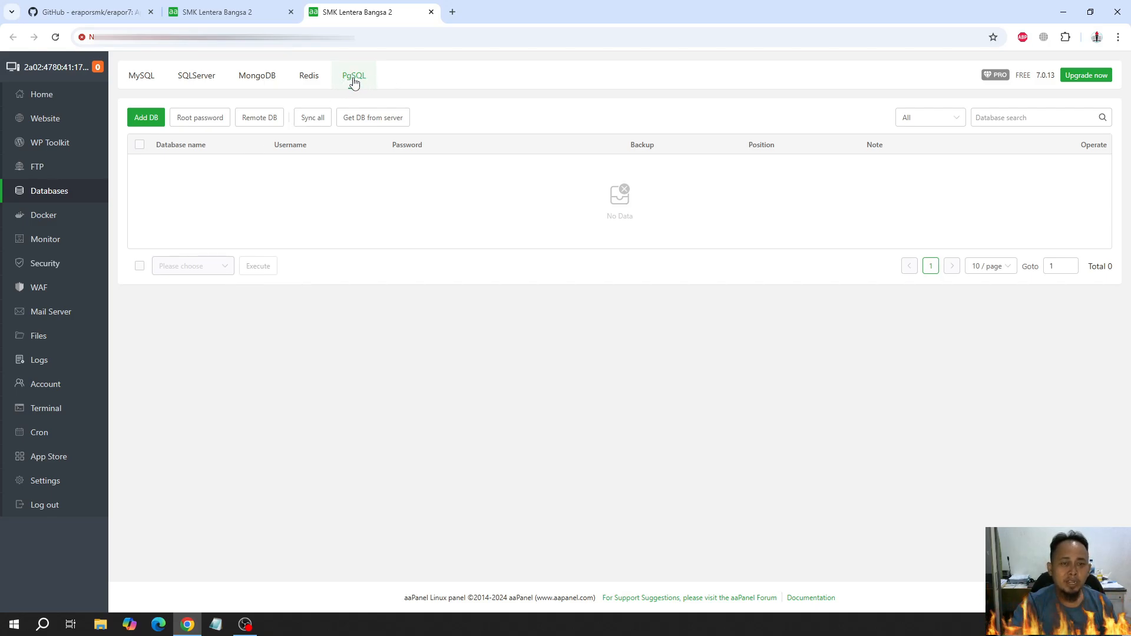
left_click(151, 120)
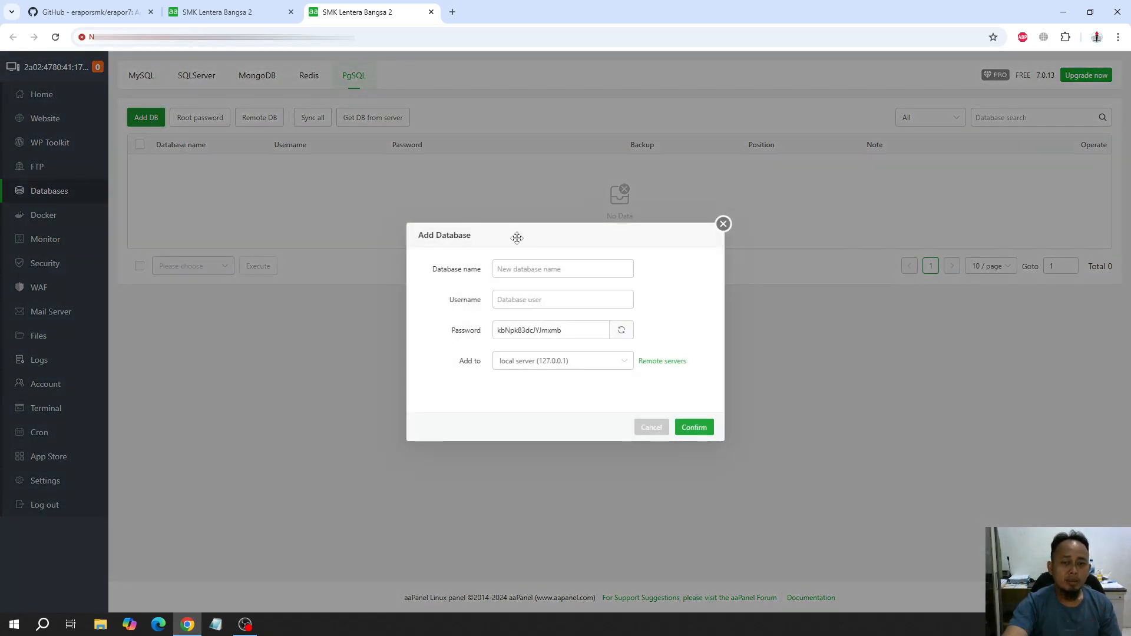
left_click(551, 268)
type("erapor")
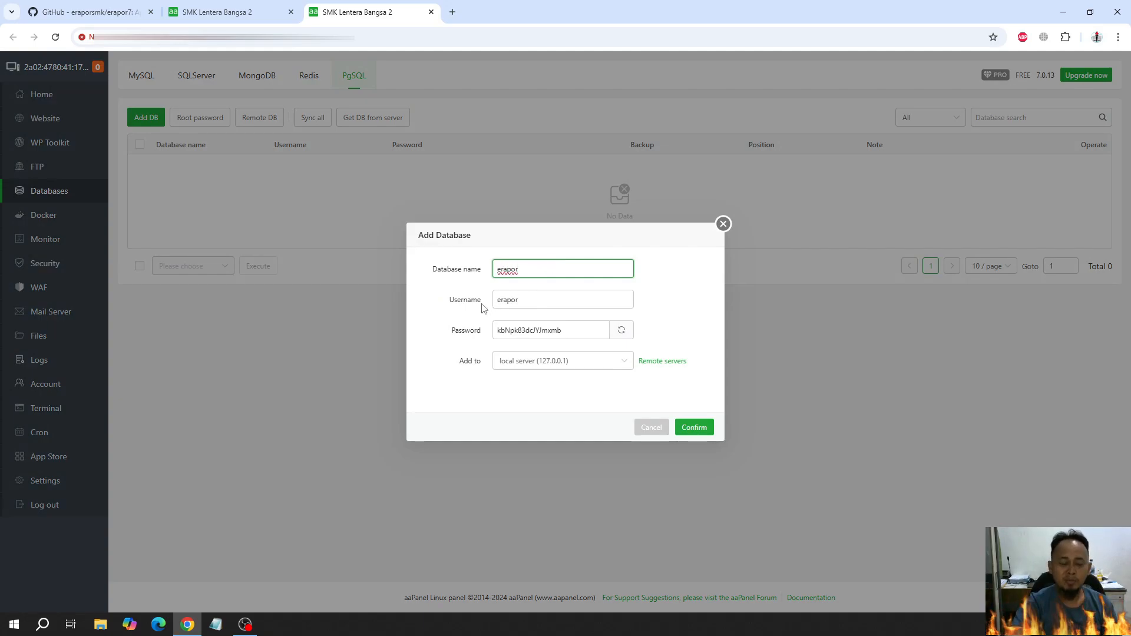
left_click(535, 330)
double_click(566, 331)
key("ctrl+c")
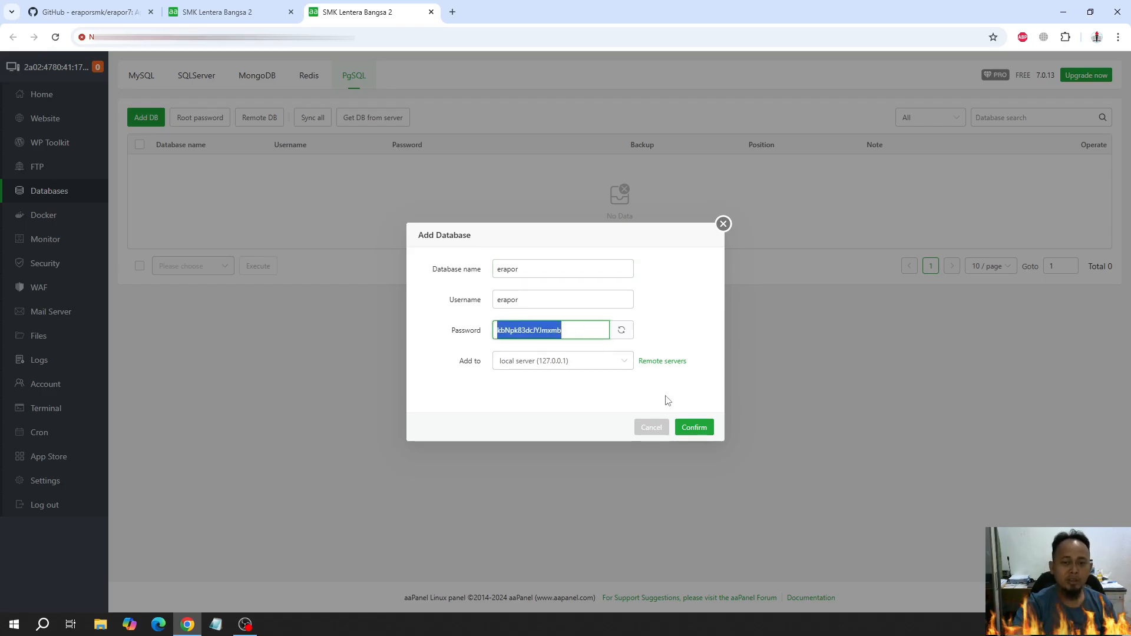
left_click(702, 429)
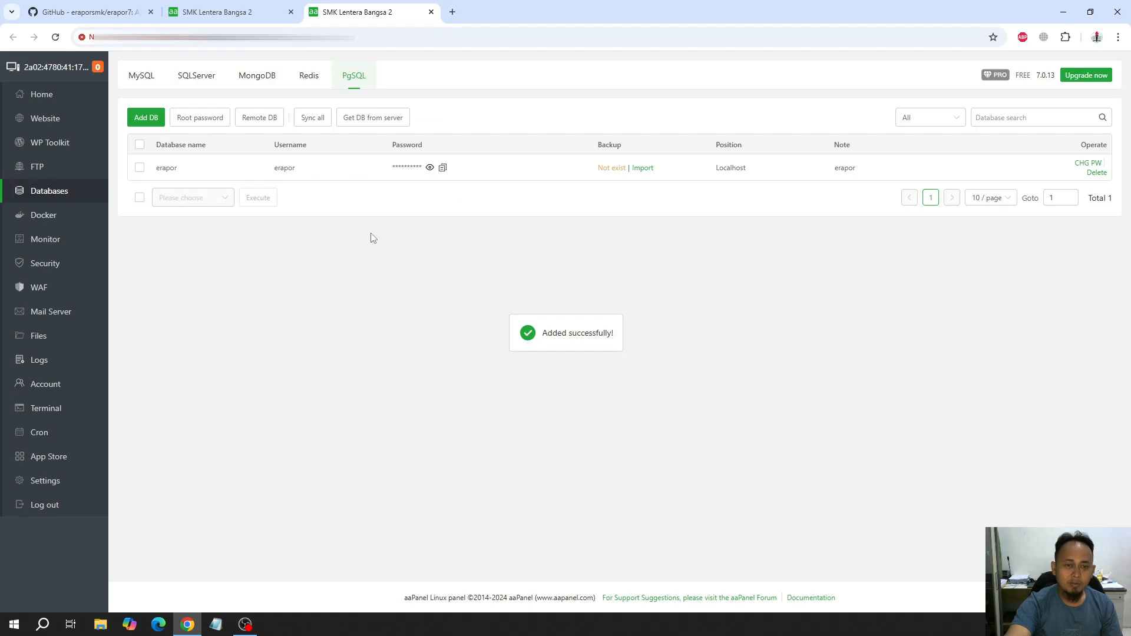
In the .env file, set DB_PASSWORD to the copied database password and DB_USERNAME to erapor, then save and close the file
left_click(265, 11)
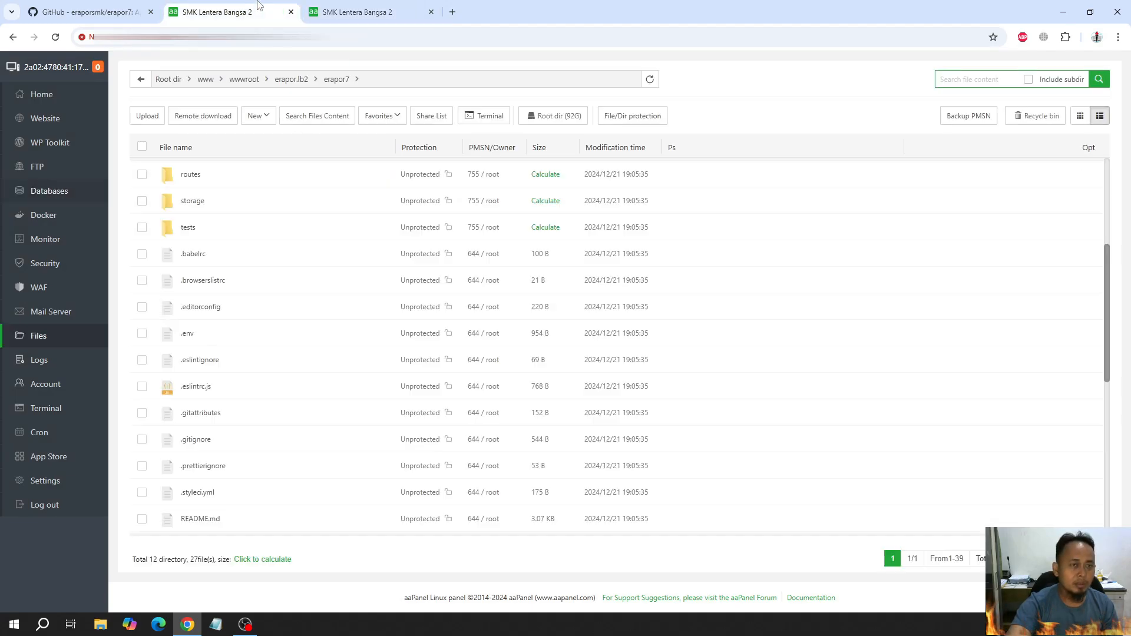
left_click(189, 335)
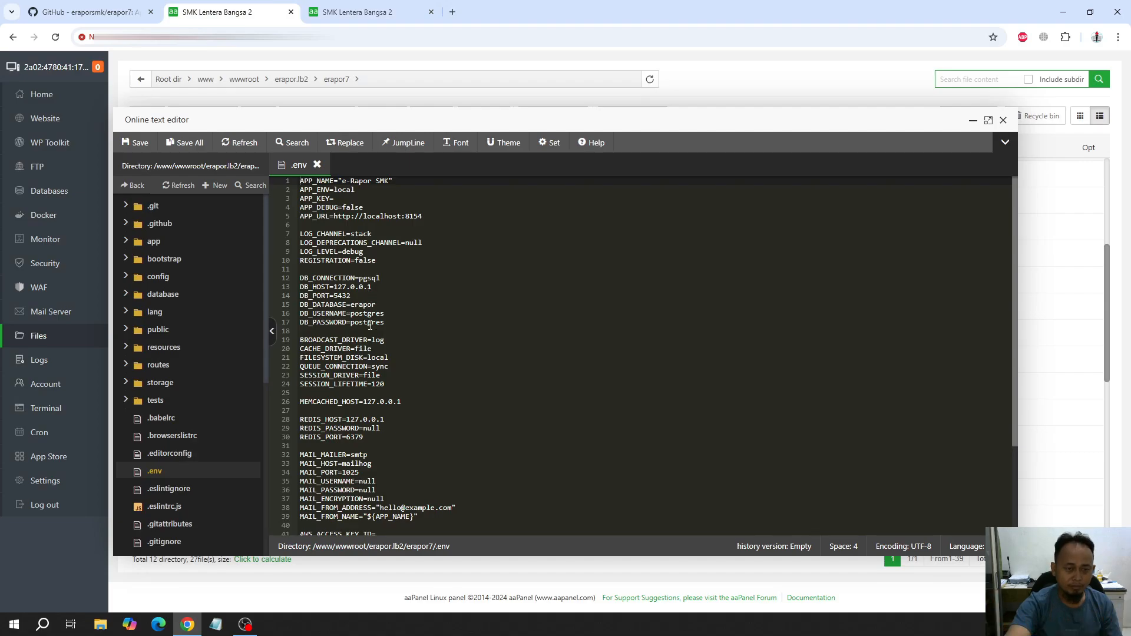
double_click(373, 322)
key("ctrl+v")
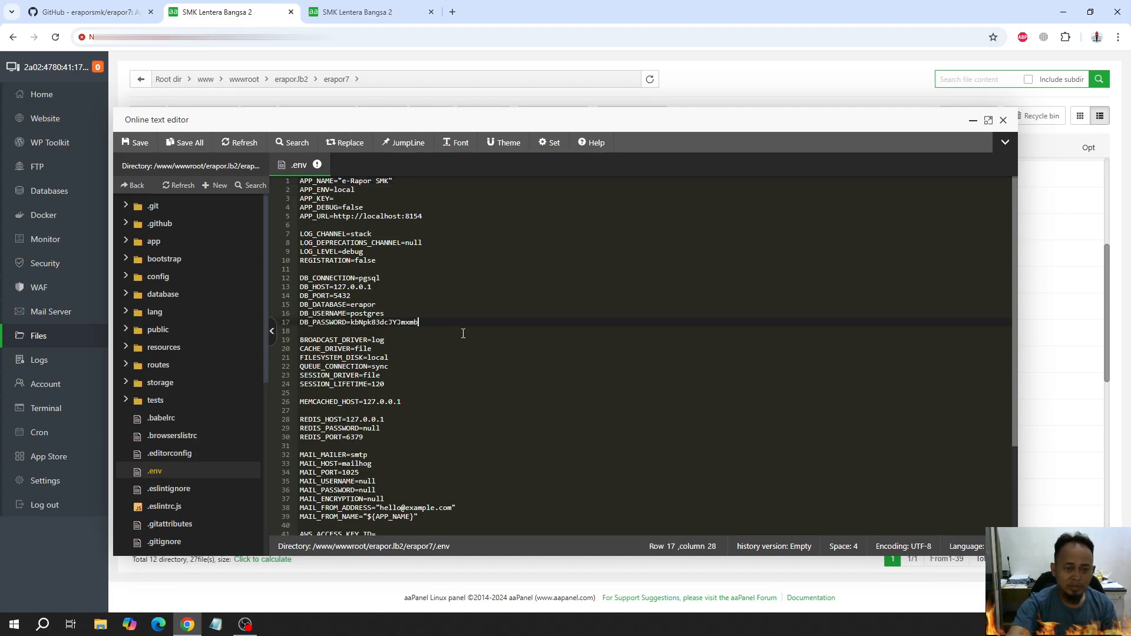
double_click(367, 304)
key("ctrl+c")
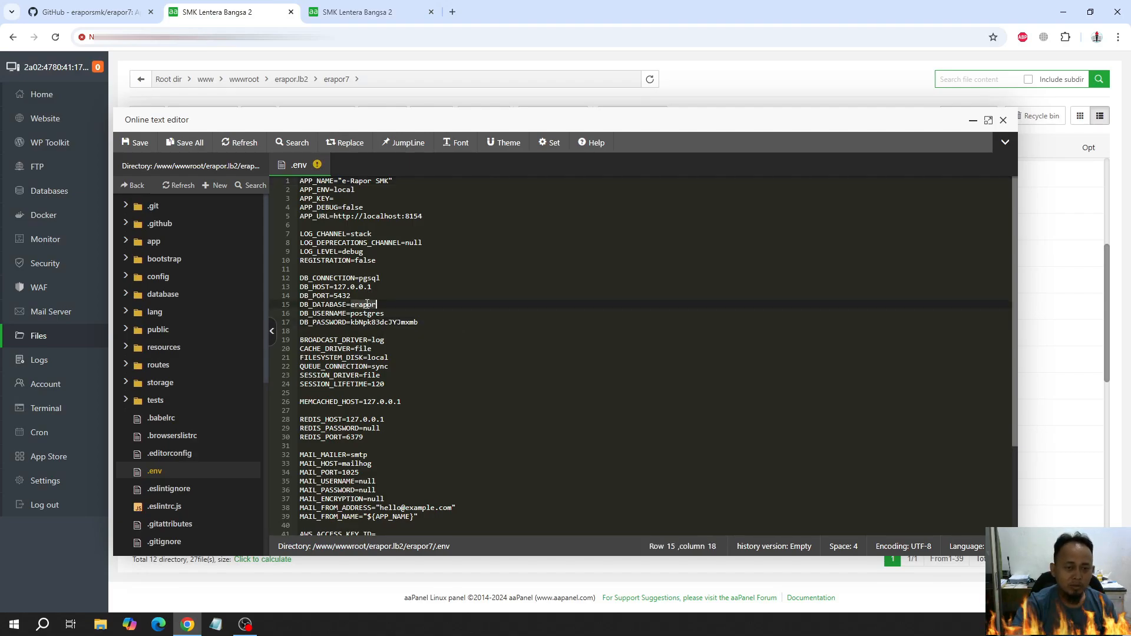
double_click(376, 314)
key("ctrl+v")
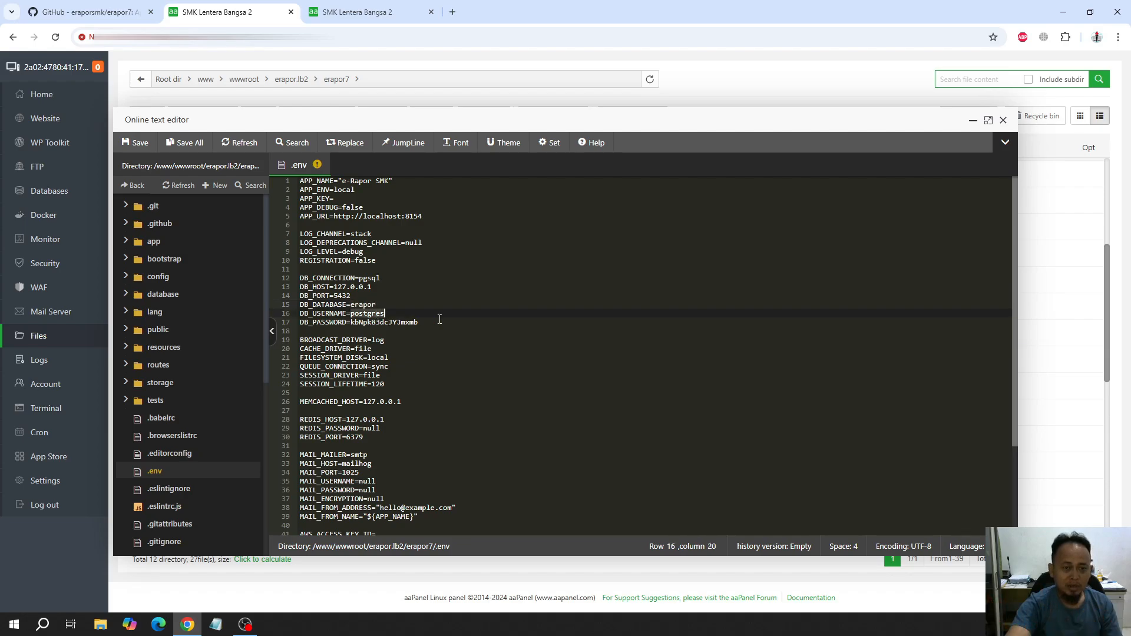
key("ctrl+s")
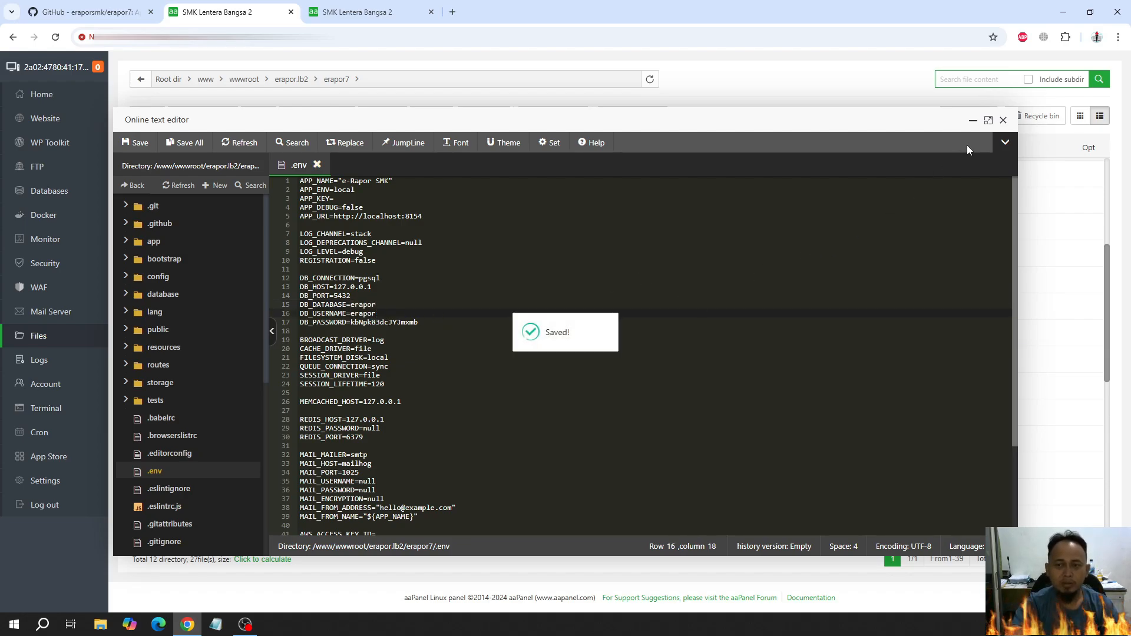
left_click(1003, 120)
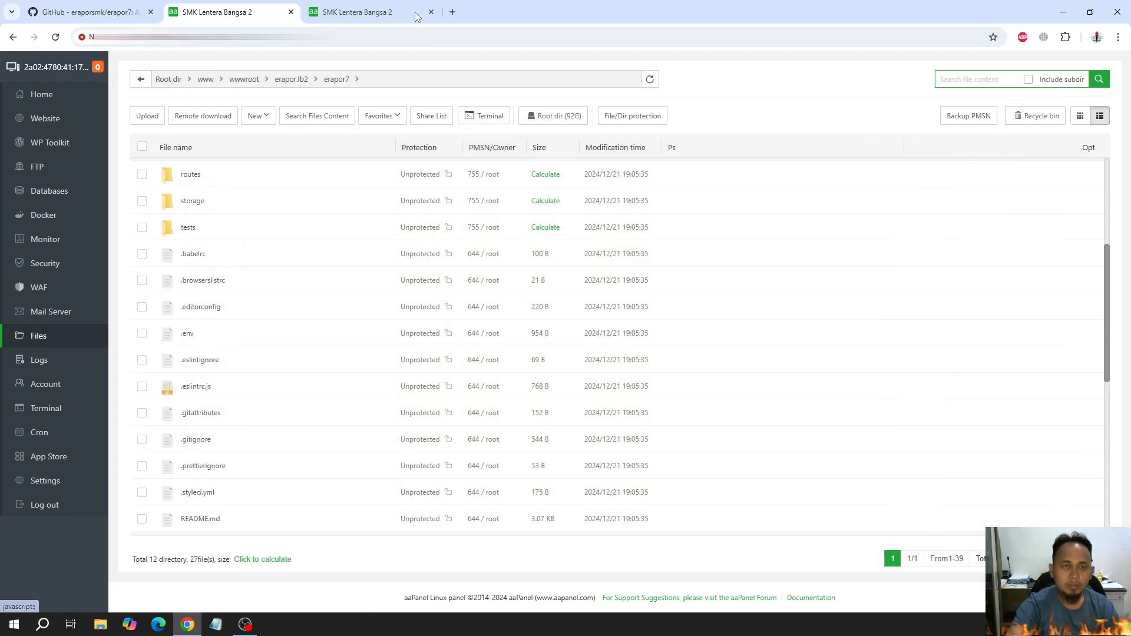
Try to install the dependencies by running the README's composer install command in a terminal at the erapor7 folder, then close the session
left_click(136, 7)
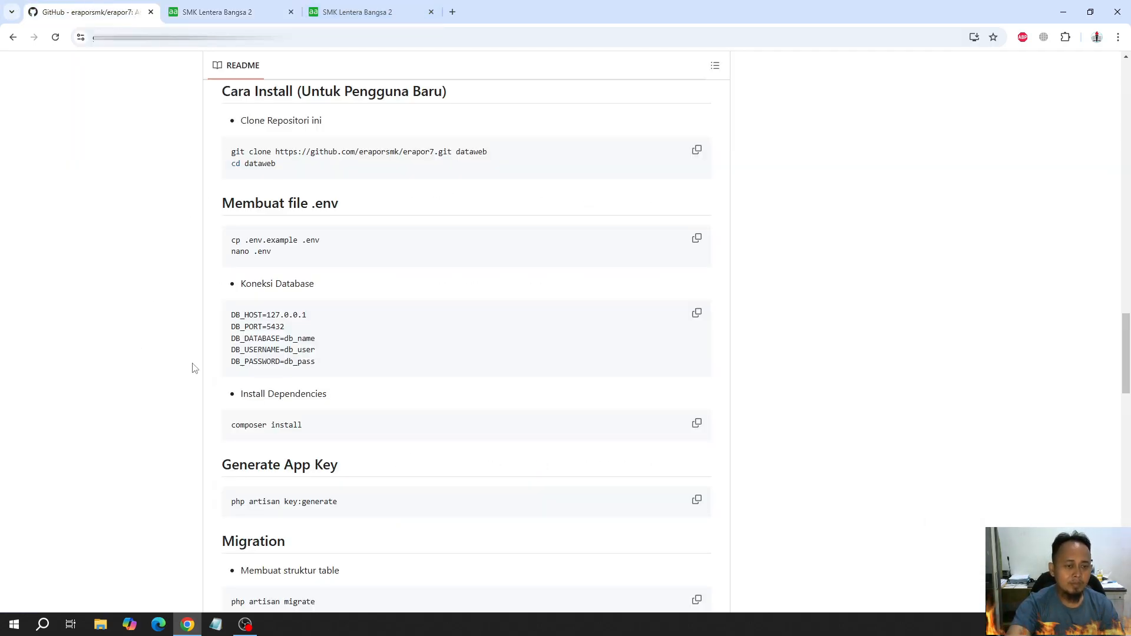
left_click_drag(236, 426, 343, 429)
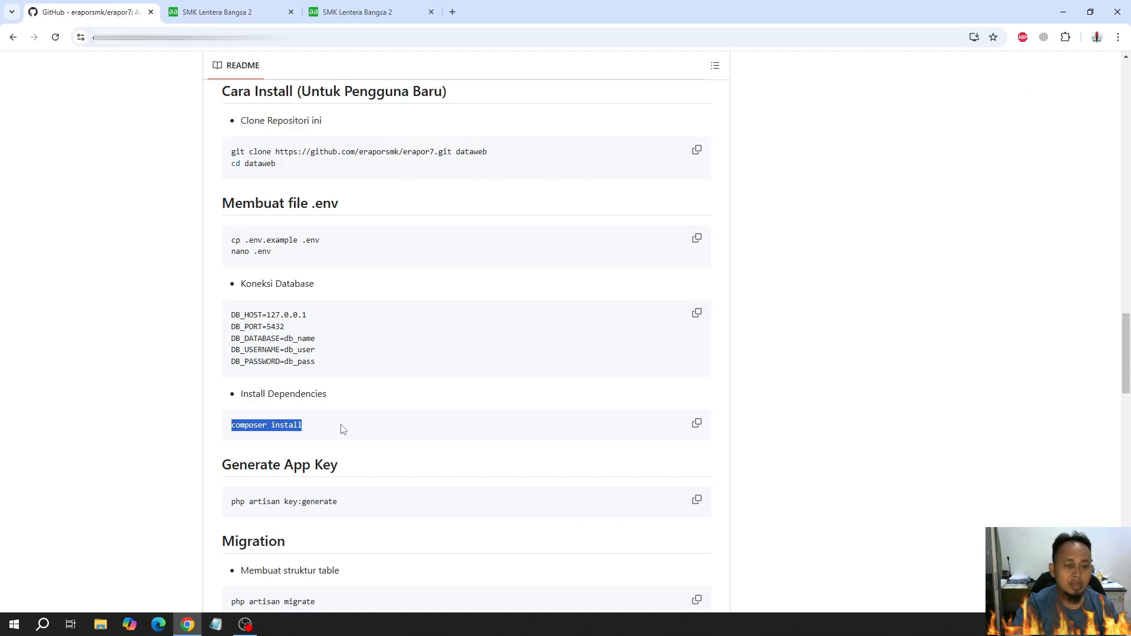
left_click(308, 422)
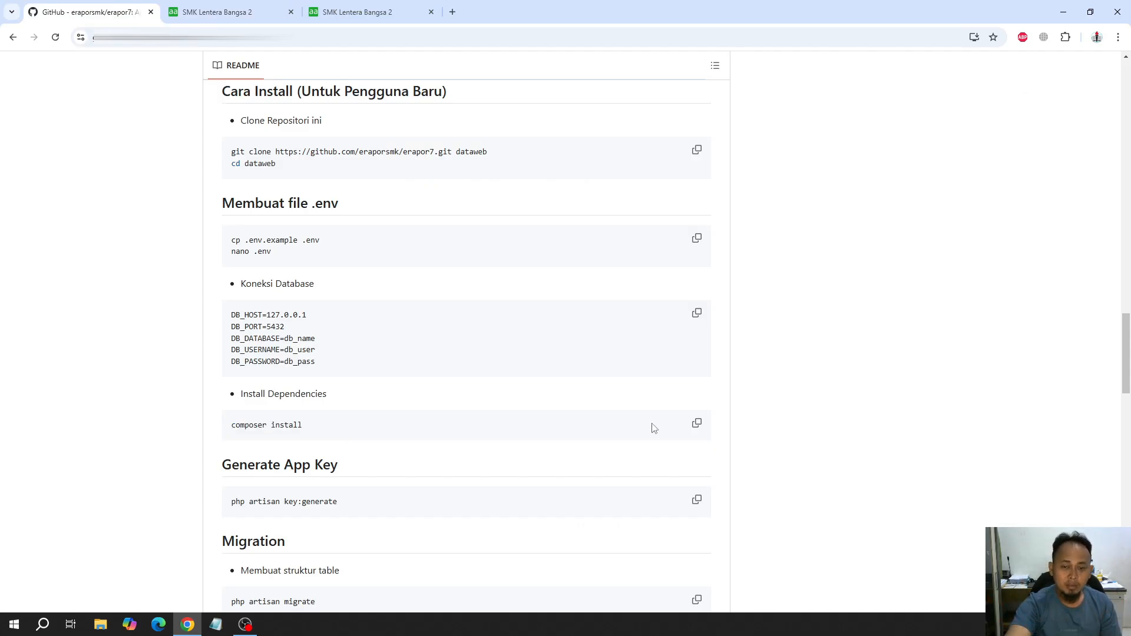
left_click(698, 425)
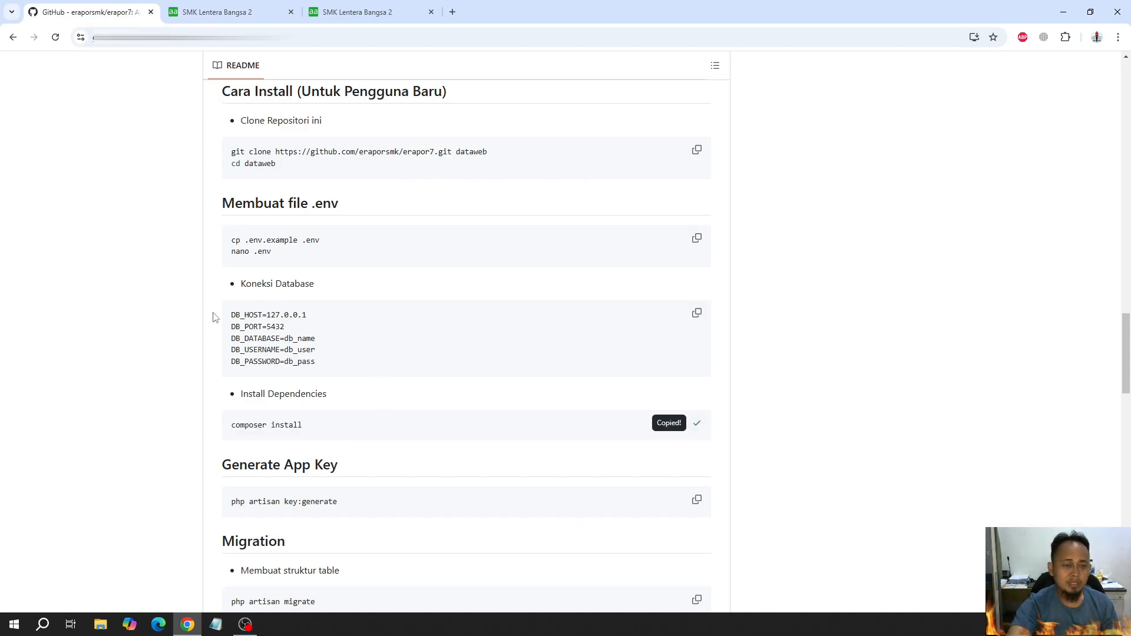
left_click(224, 11)
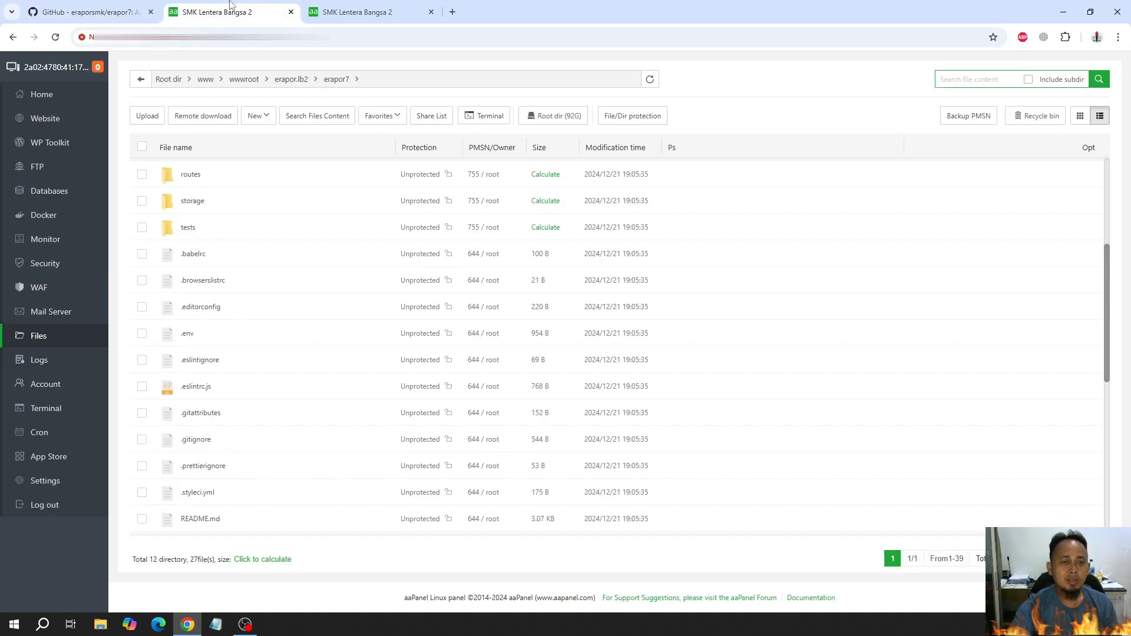
left_click(484, 117)
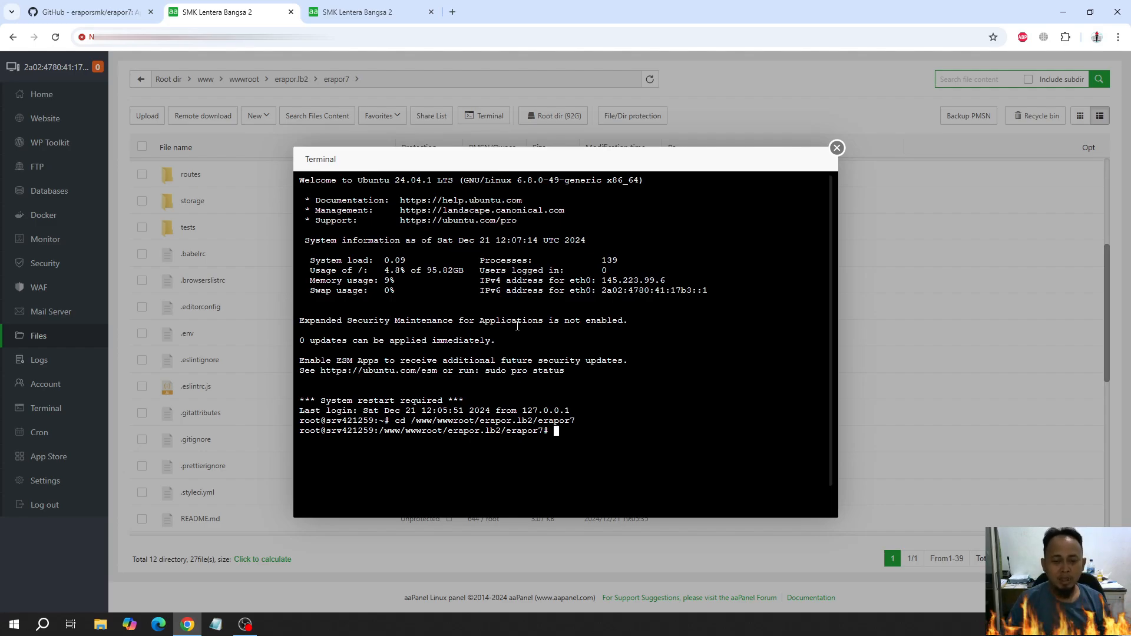
key("ctrl+v")
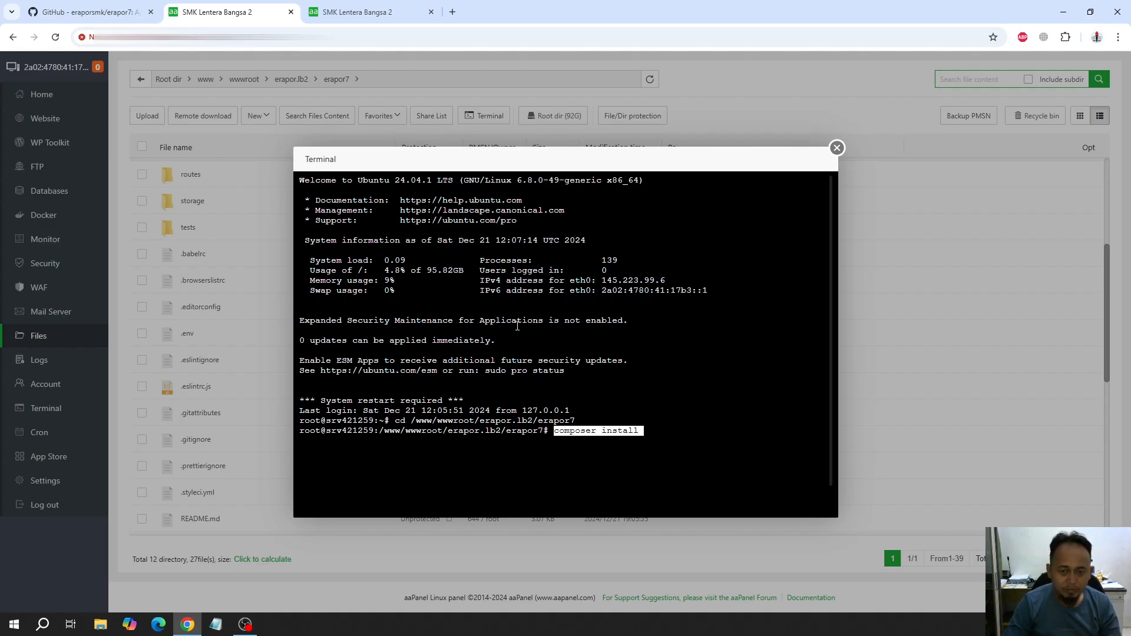
key("Return")
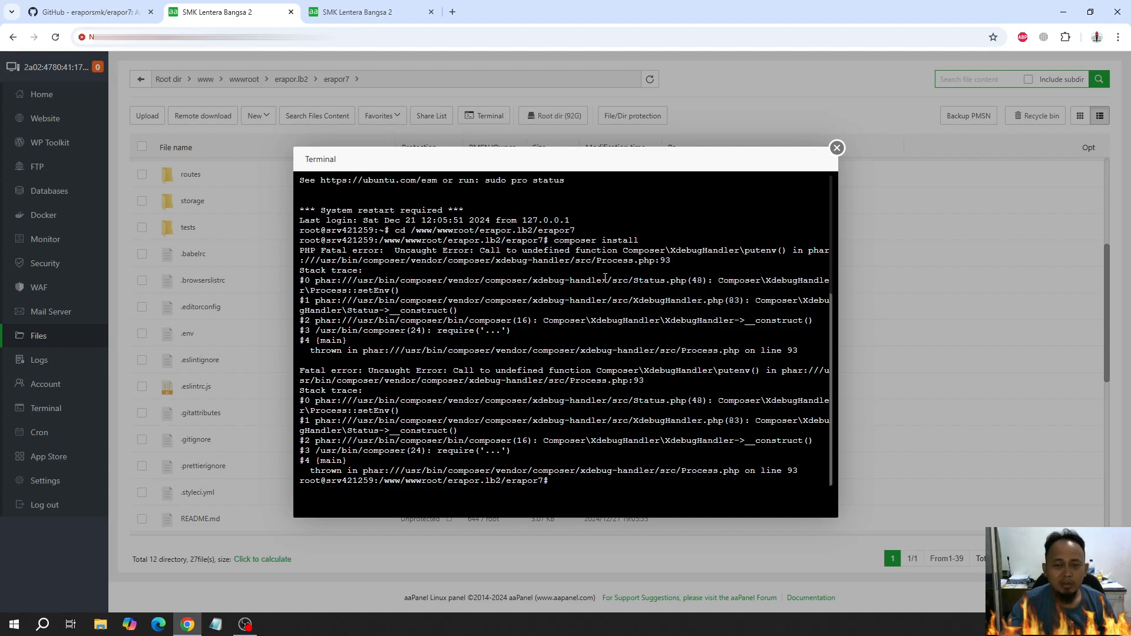
left_click(837, 147)
left_click(640, 379)
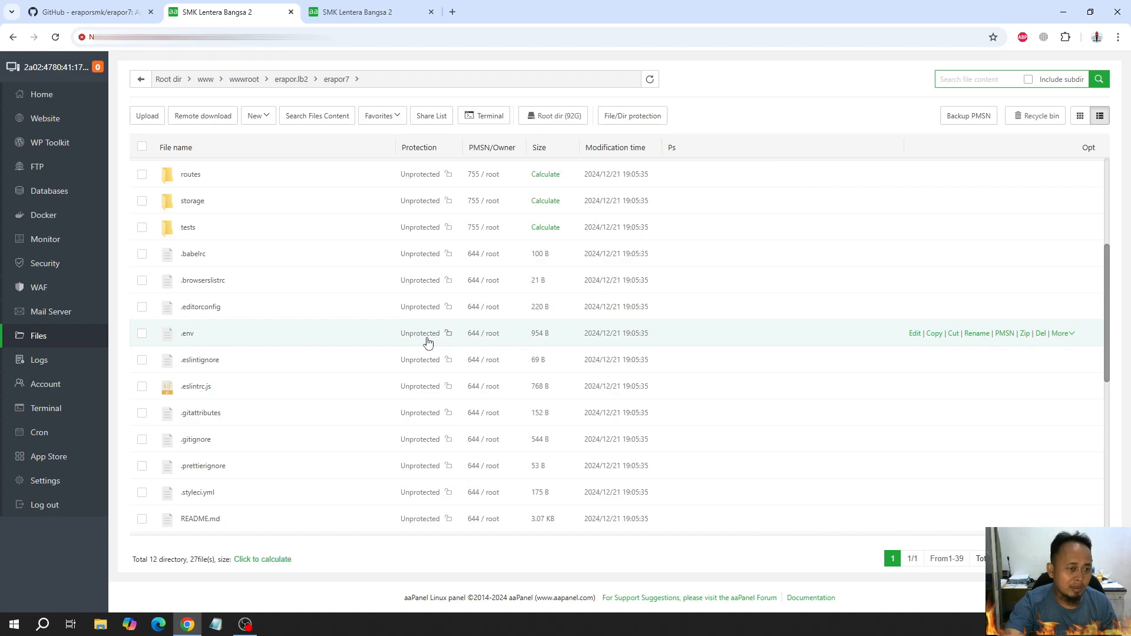
In the erapor.lb2 site's Composer settings, update Composer to version 2.8.4
left_click(63, 122)
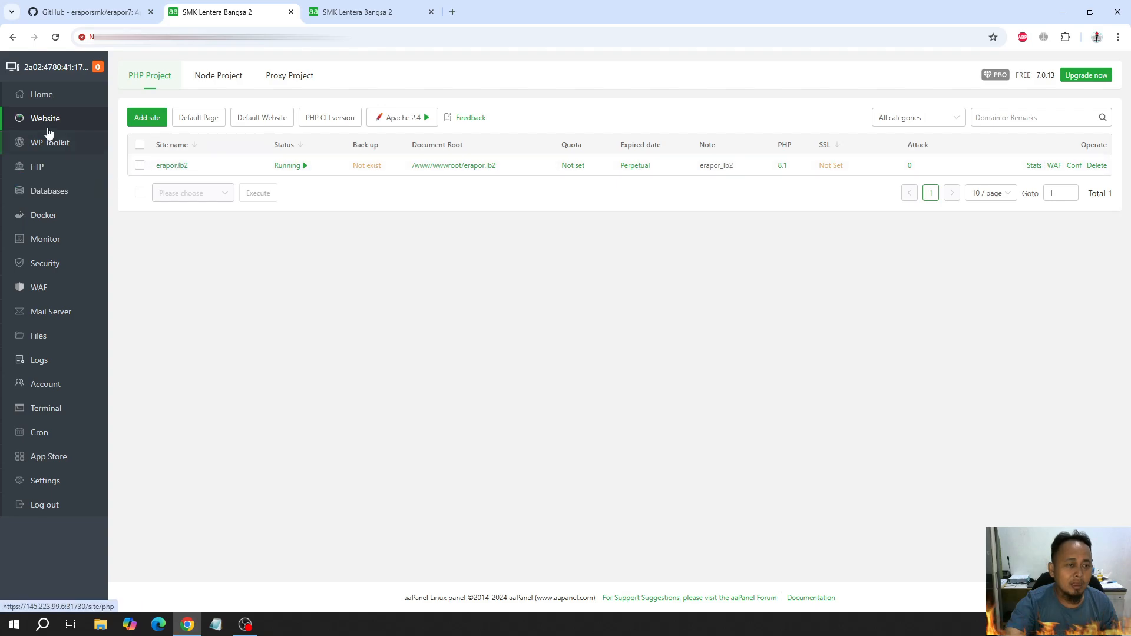
left_click(172, 167)
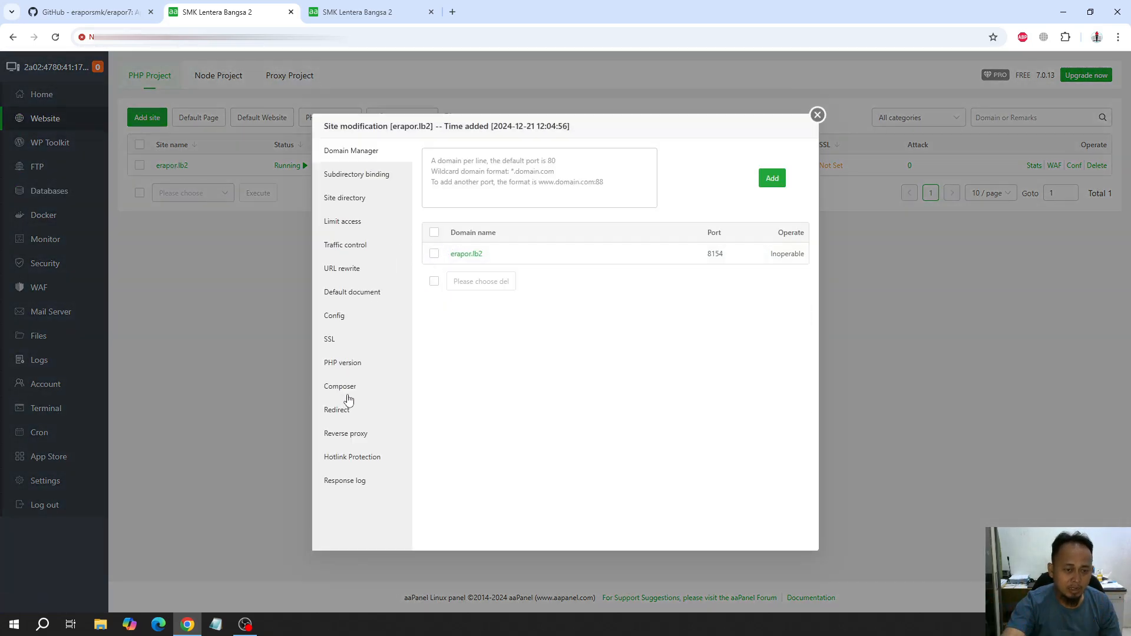
left_click(349, 389)
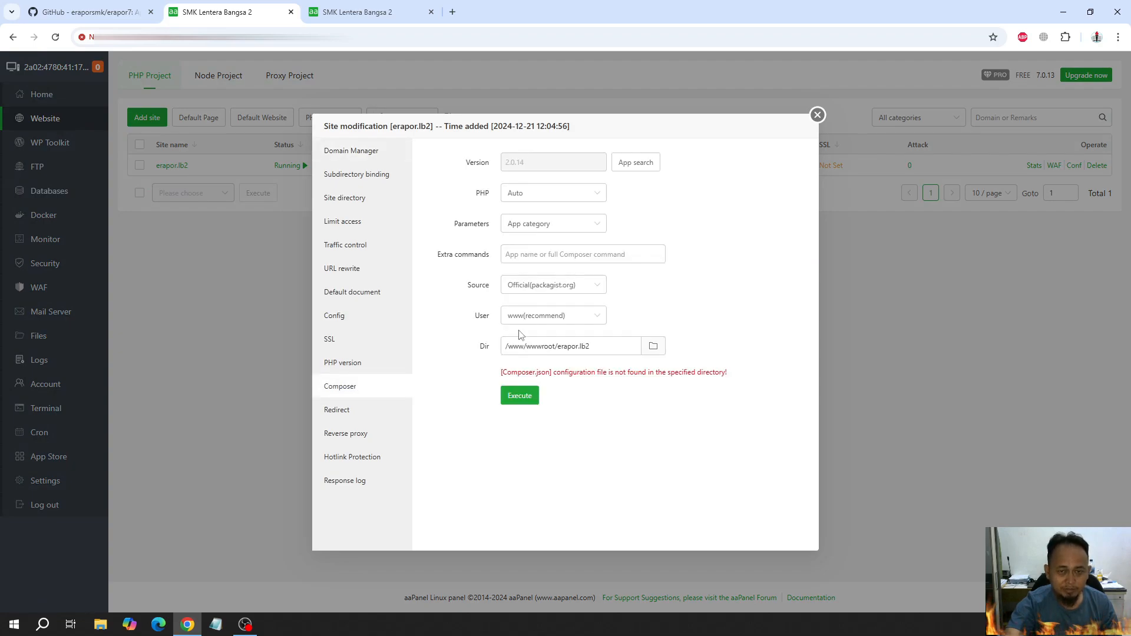
left_click(635, 165)
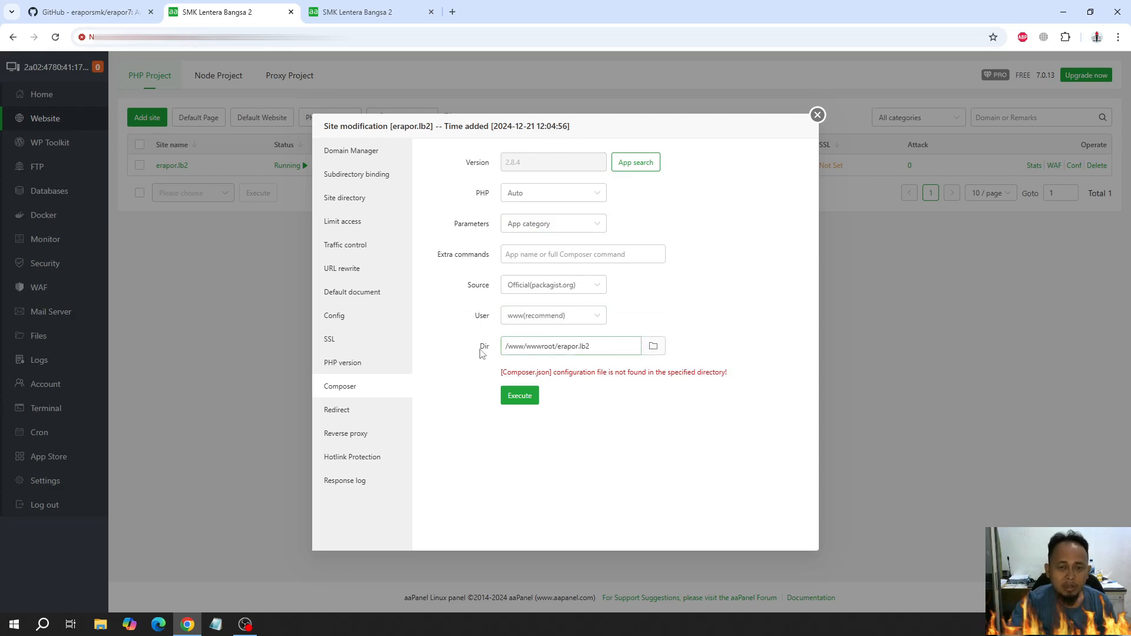
Set the Composer directory to /www/wwwroot/erapor.lb2/erapor7, execute Composer there, and close the site settings
left_click(655, 347)
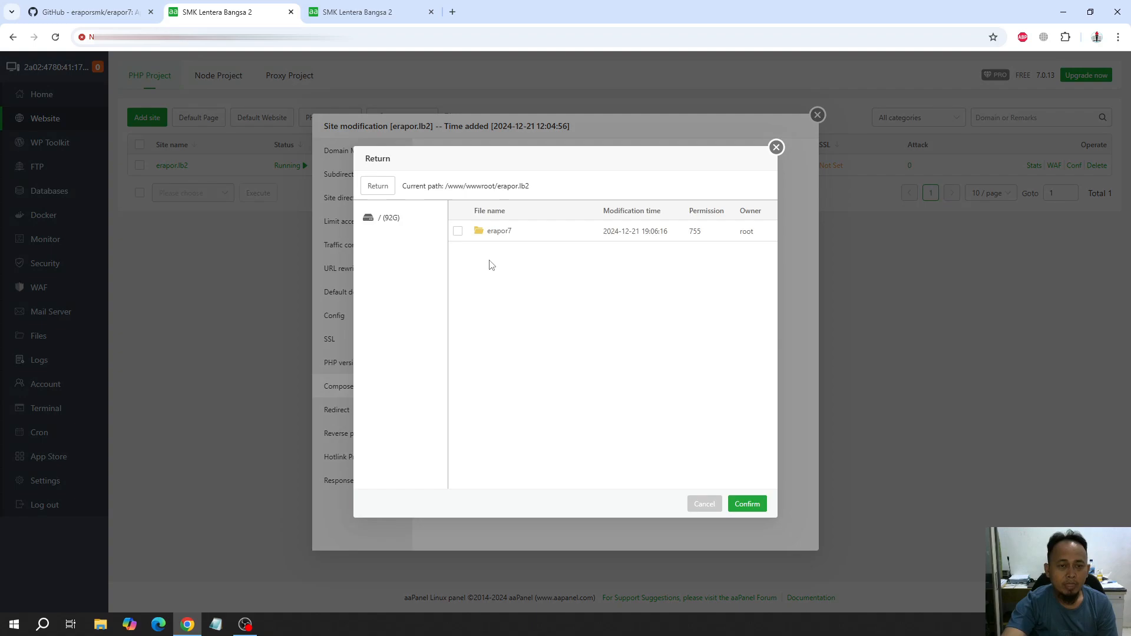
left_click(458, 233)
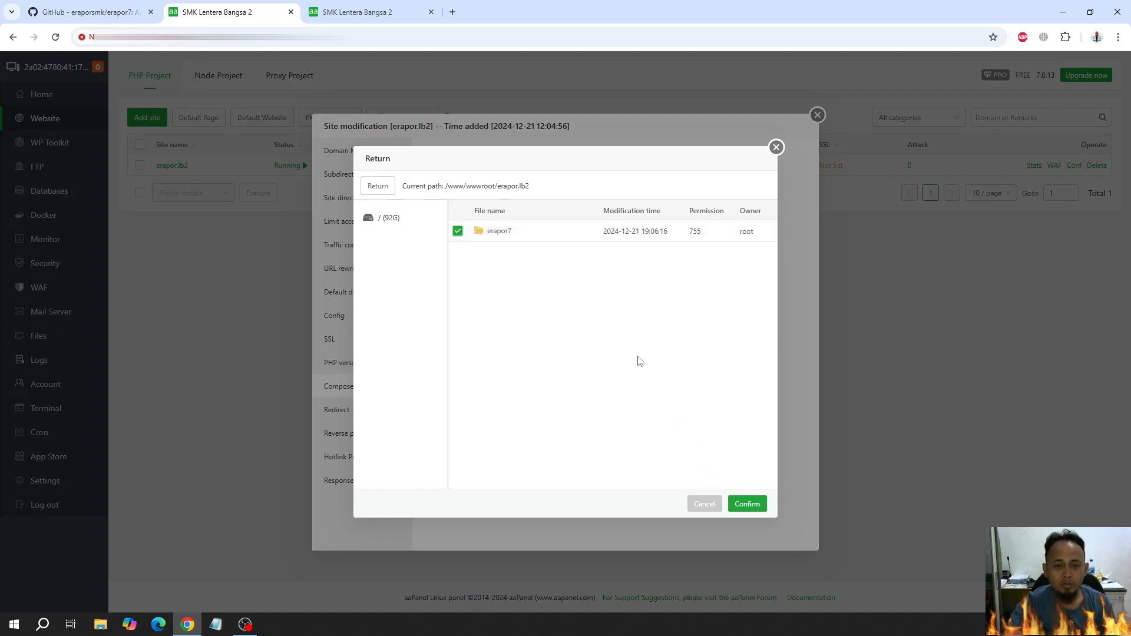
left_click(747, 505)
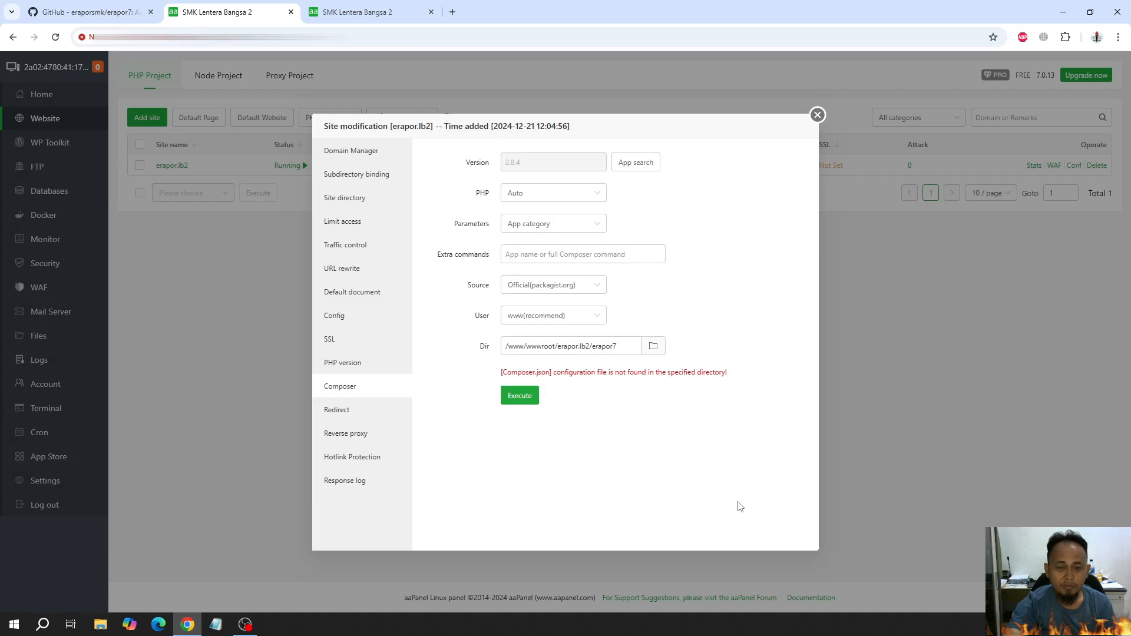
left_click(528, 398)
left_click(634, 383)
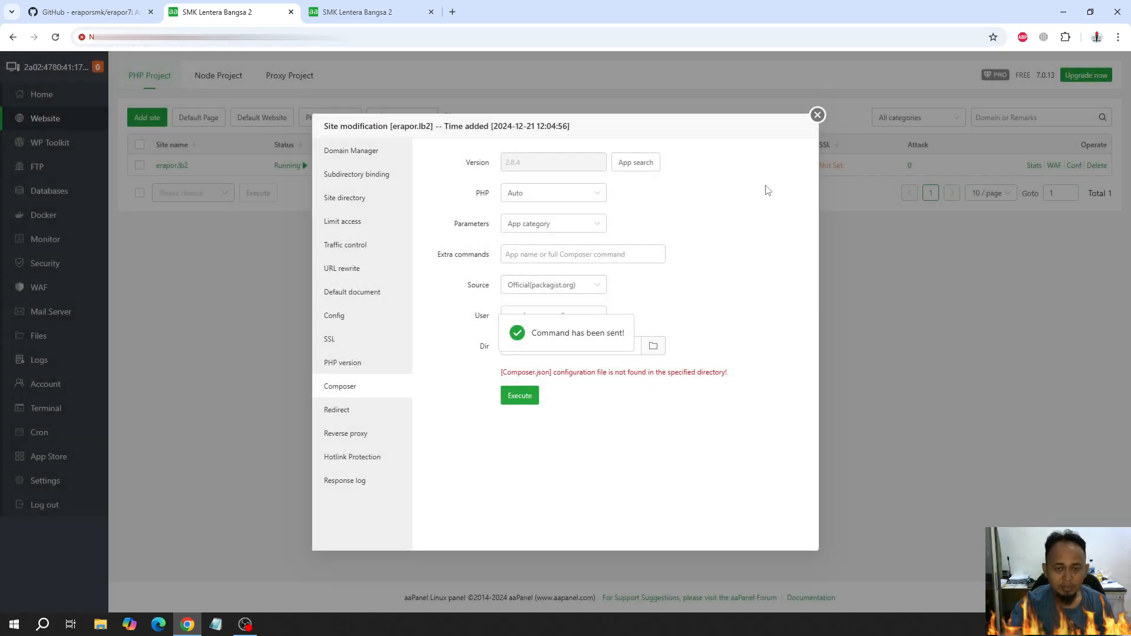
left_click(817, 115)
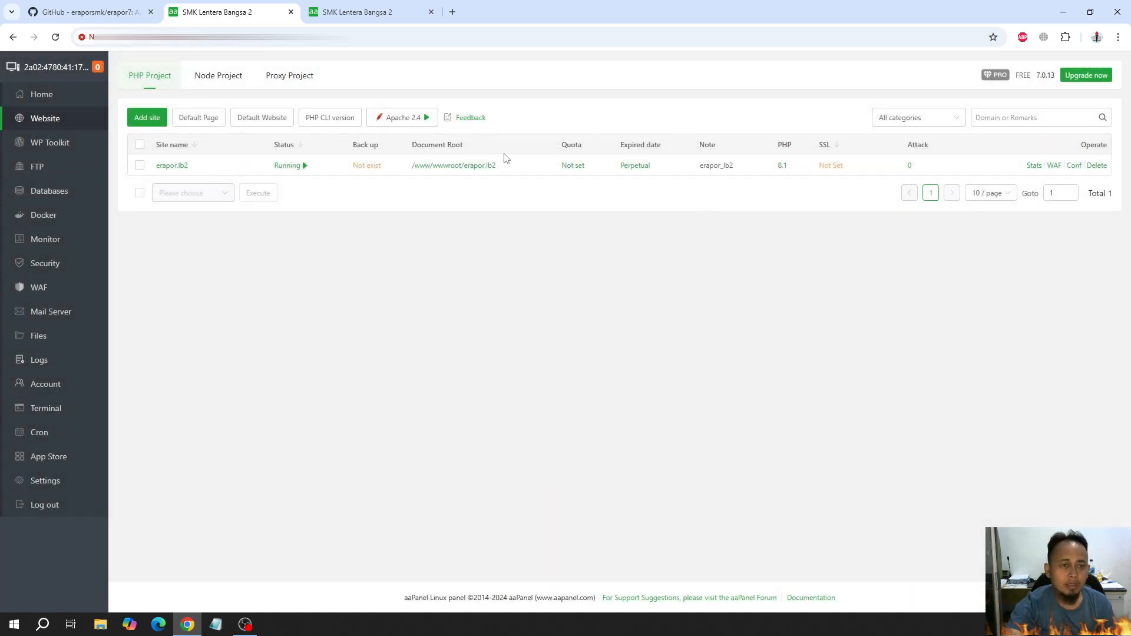
Try running composer install again in a terminal at the site's erapor7 folder, then end the SSH session
left_click(457, 168)
left_click(197, 176)
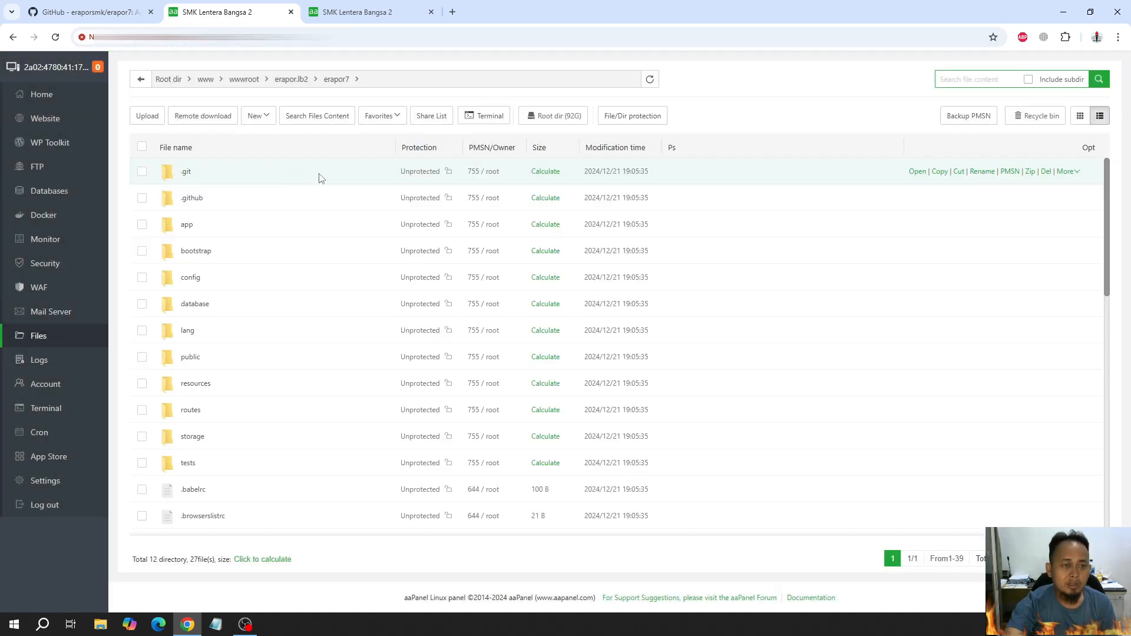
left_click(494, 118)
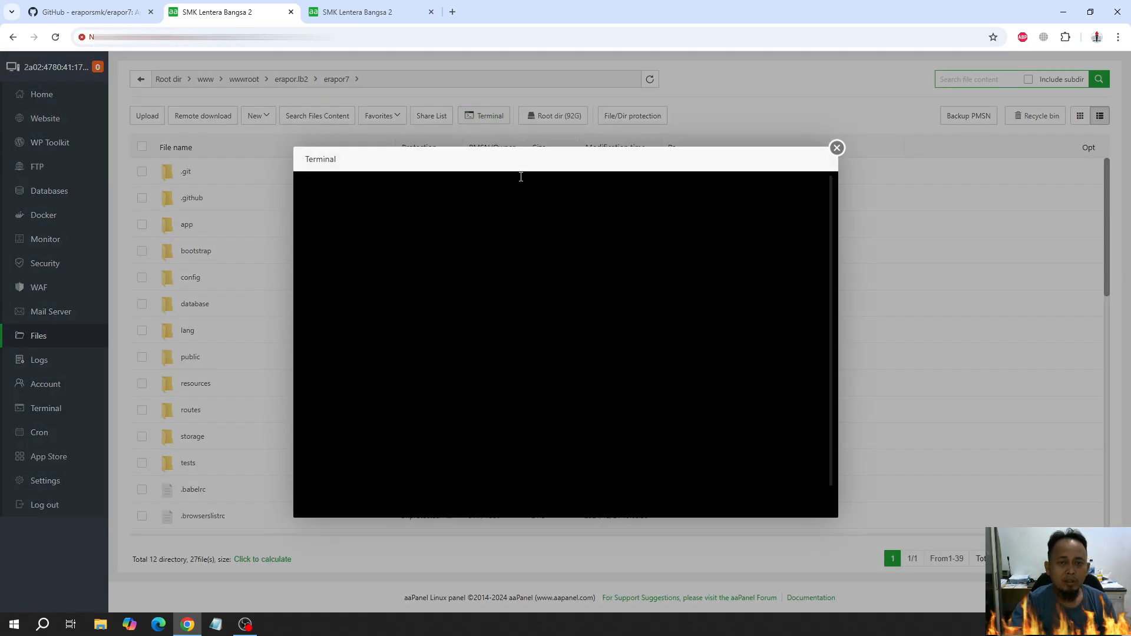
key("ctrl+v")
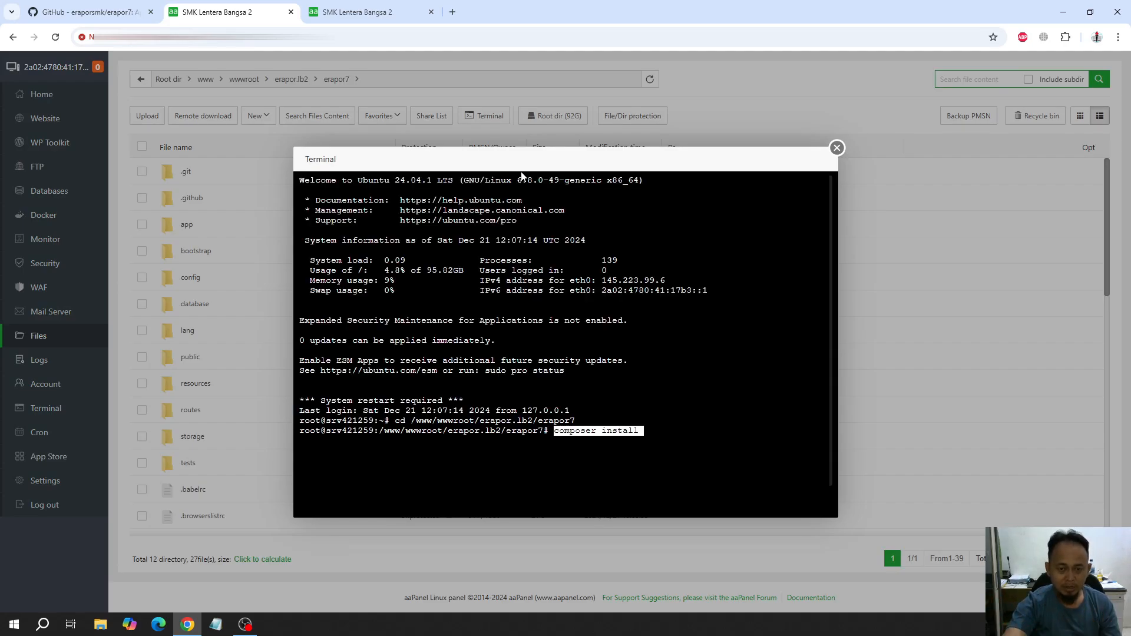
key("Return")
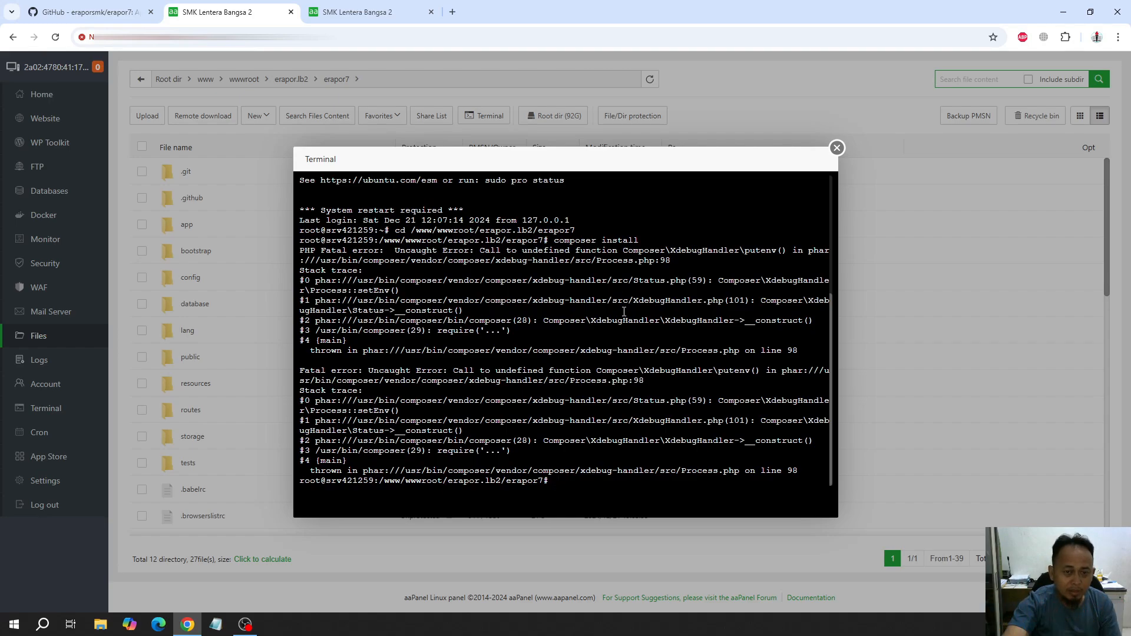
left_click(837, 148)
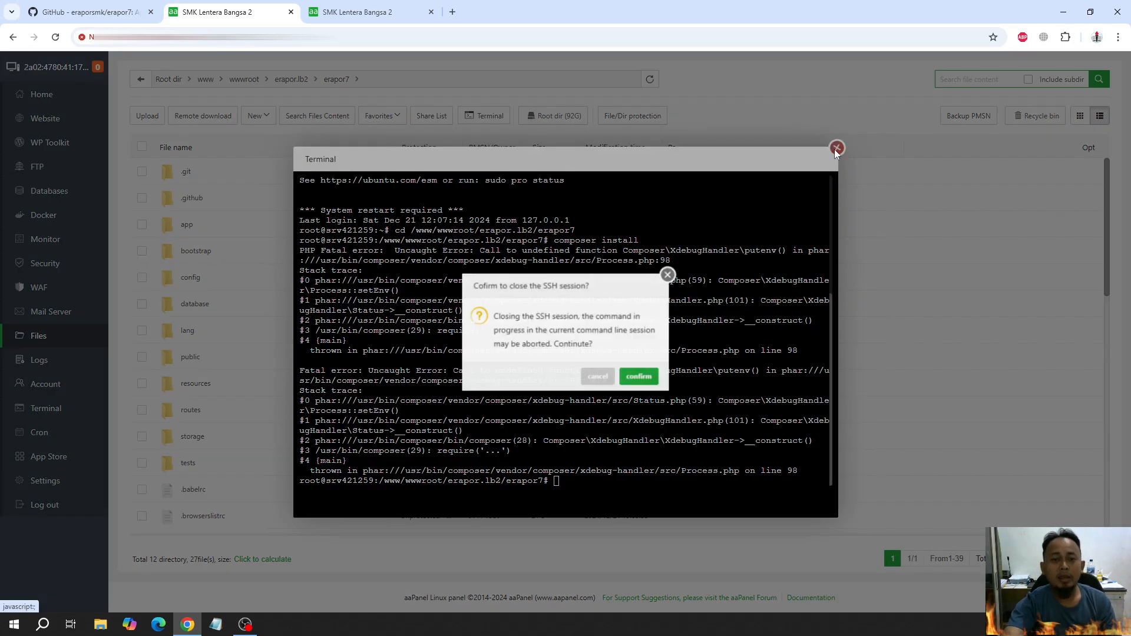
left_click(647, 378)
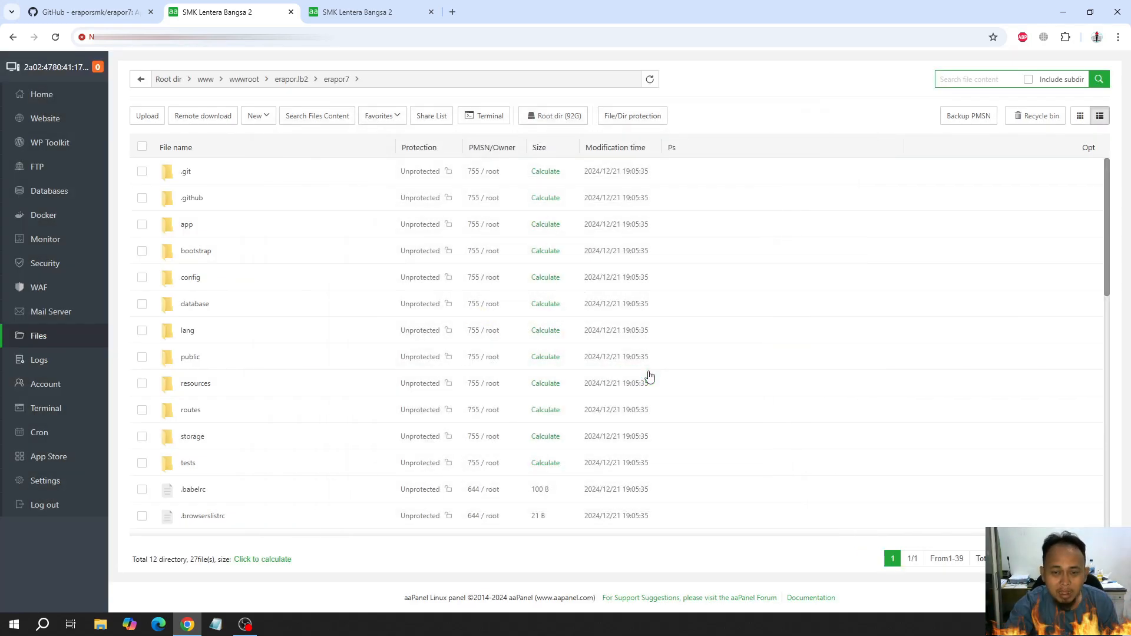
Check the PHP 8.1 extension list for the installation status of fileinfo and pdo_pgsql
left_click(58, 100)
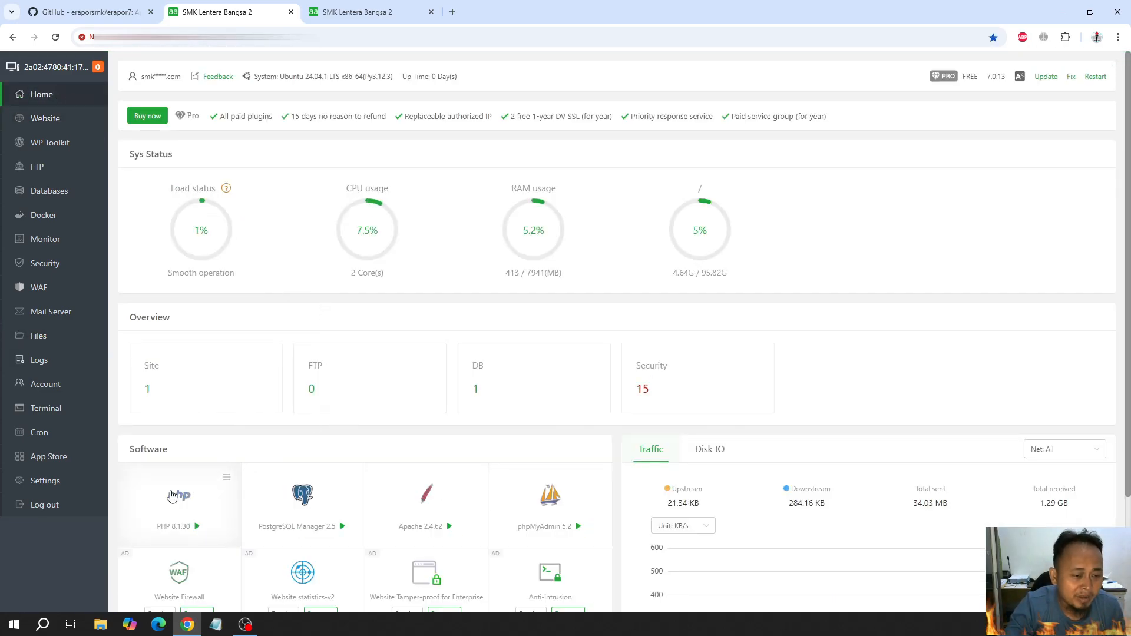
left_click(173, 497)
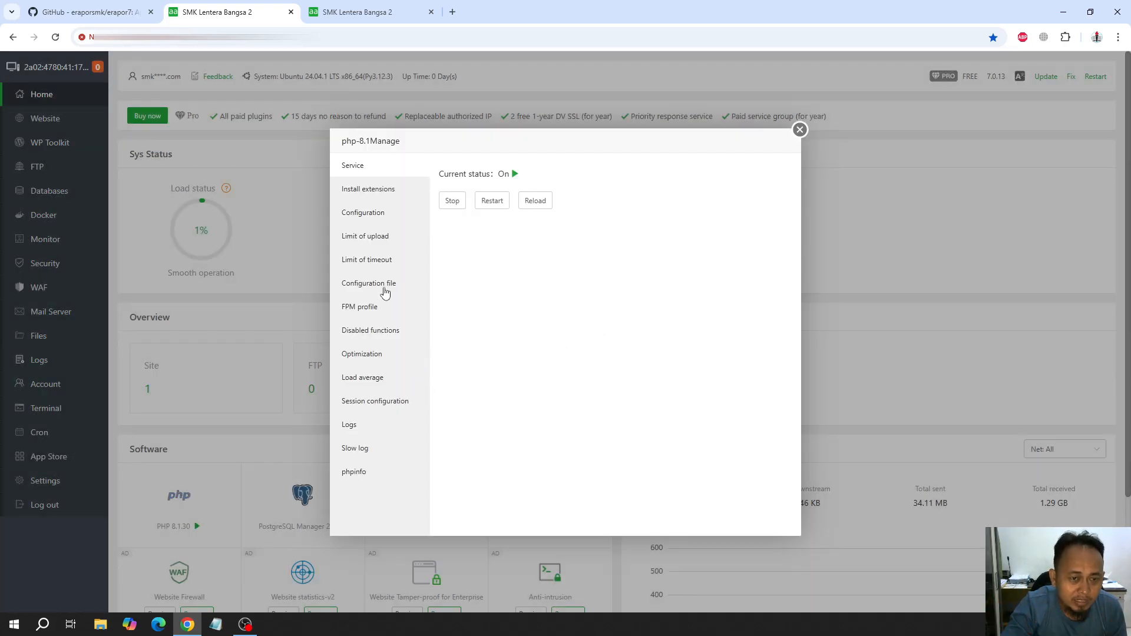
left_click(370, 333)
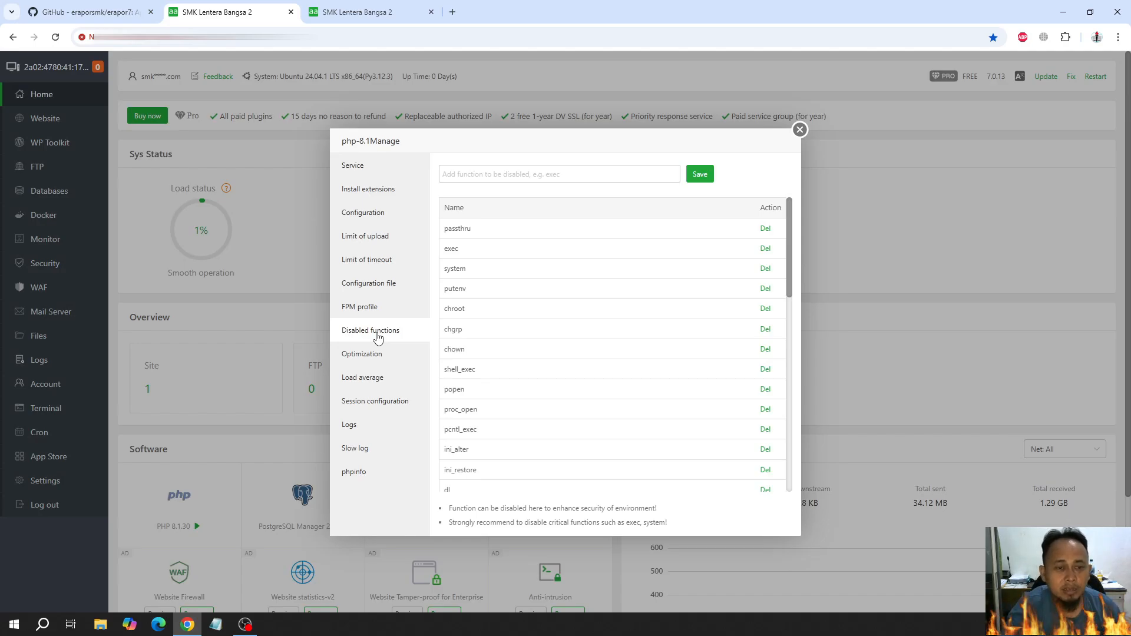
left_click(384, 191)
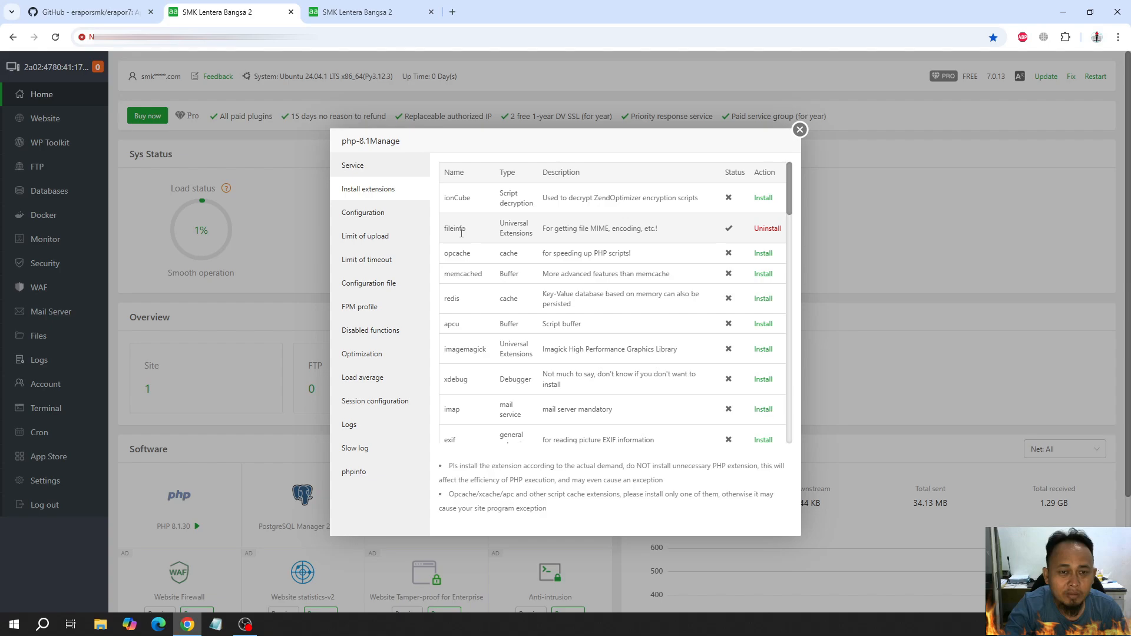
left_click_drag(454, 229, 492, 235)
left_click(571, 257)
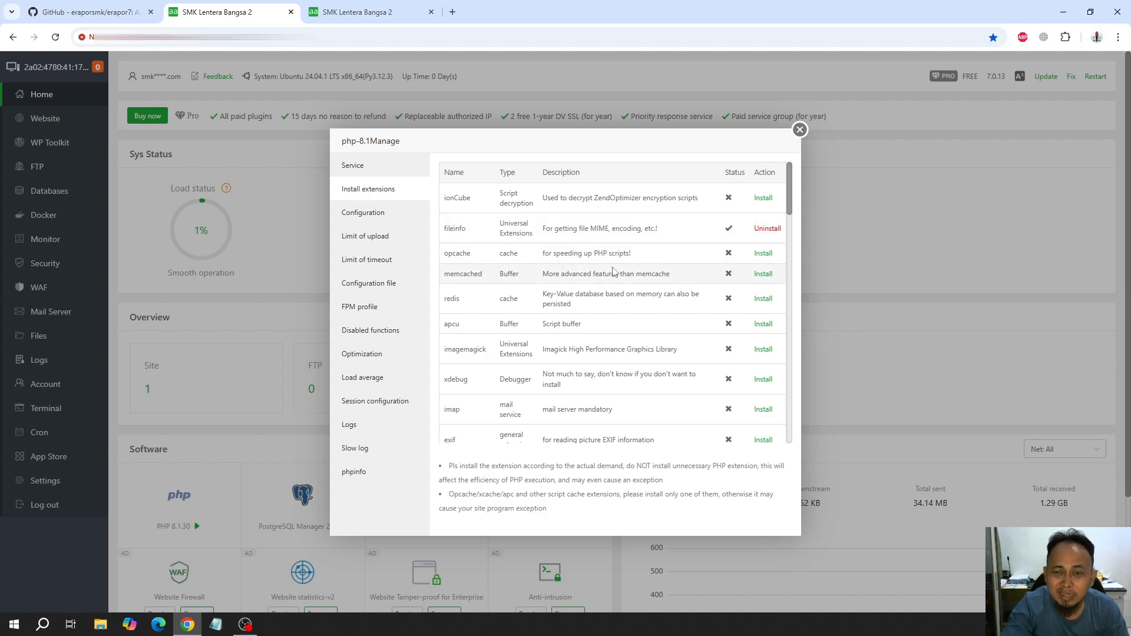
scroll(613, 272, "down", 8)
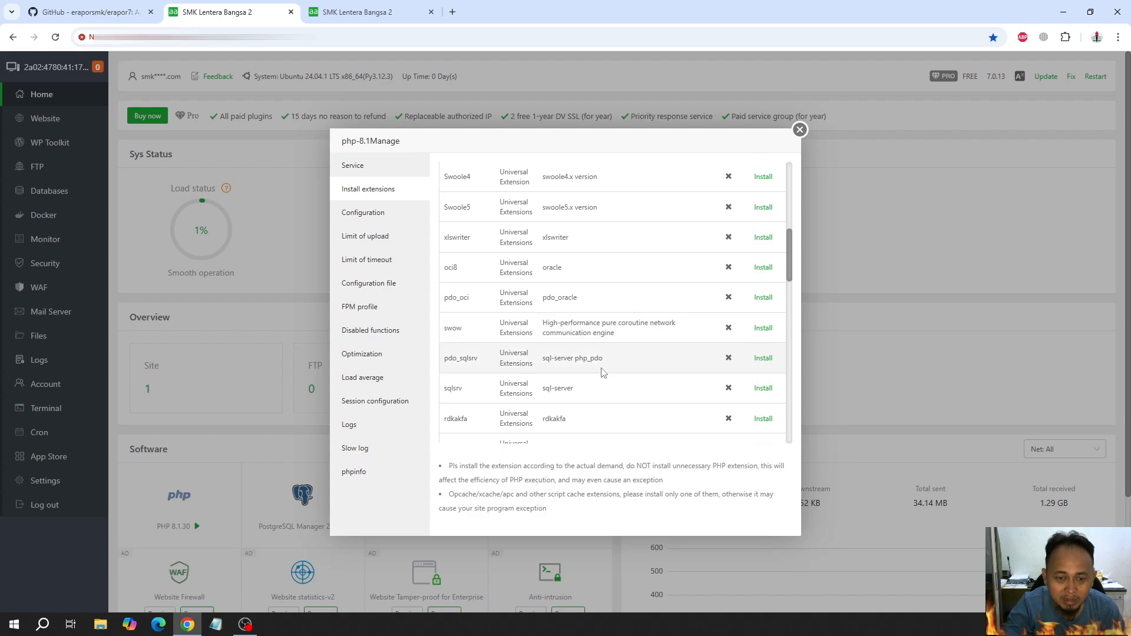
scroll(561, 381, "down", 4)
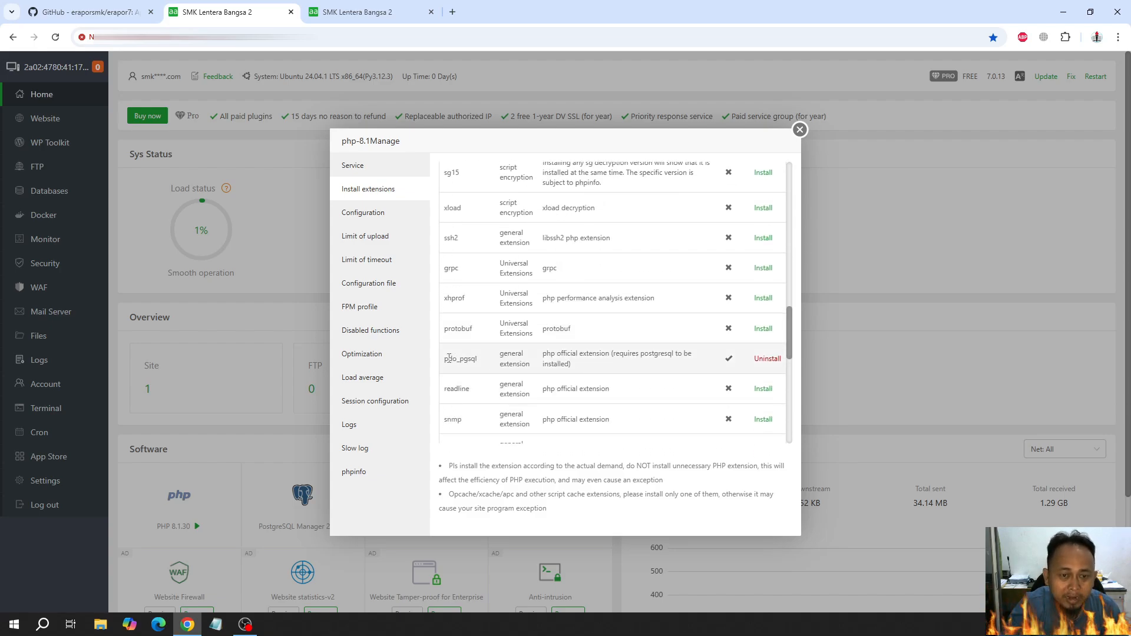
left_click_drag(445, 358, 480, 362)
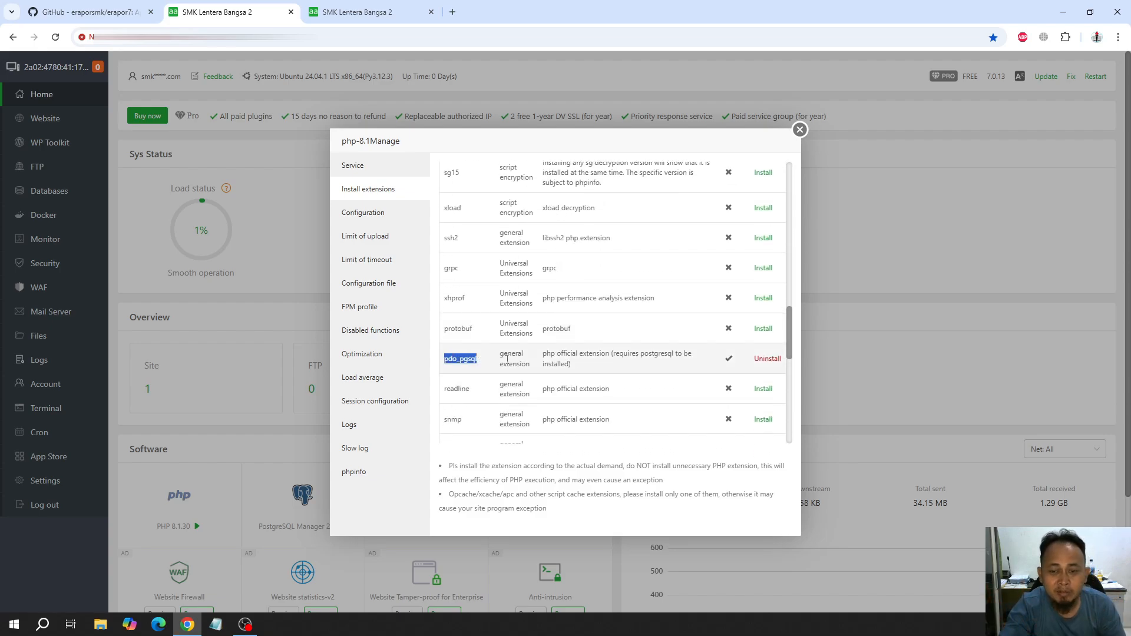
left_click(586, 364)
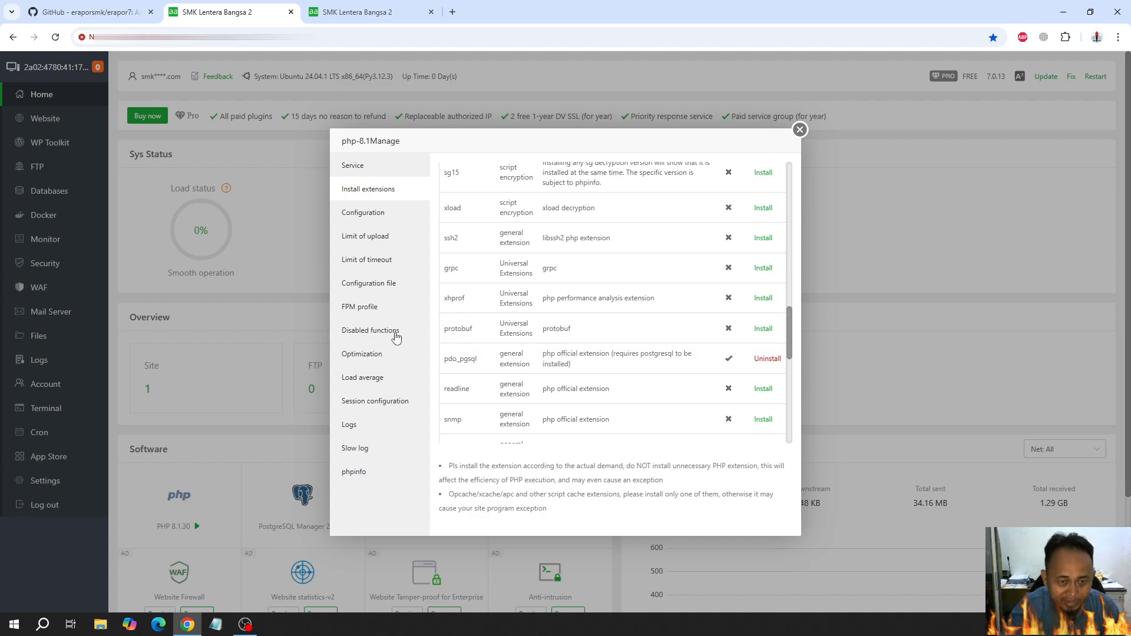
Remove putenv and proc_open from PHP 8.1's disabled functions and close the PHP settings
left_click(352, 331)
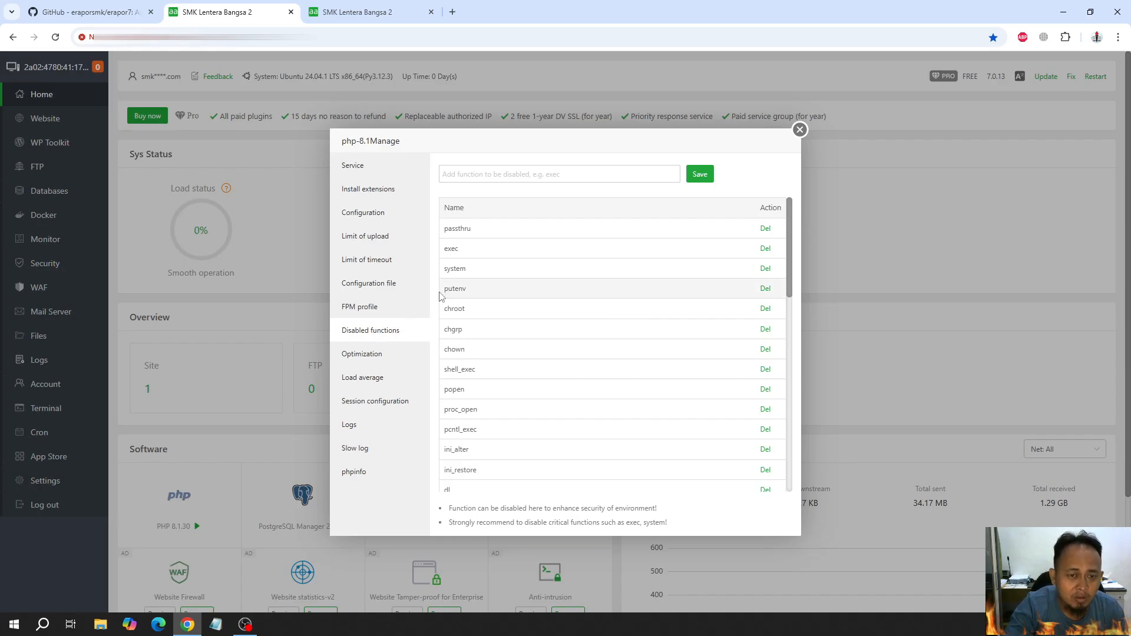
left_click_drag(440, 295, 468, 298)
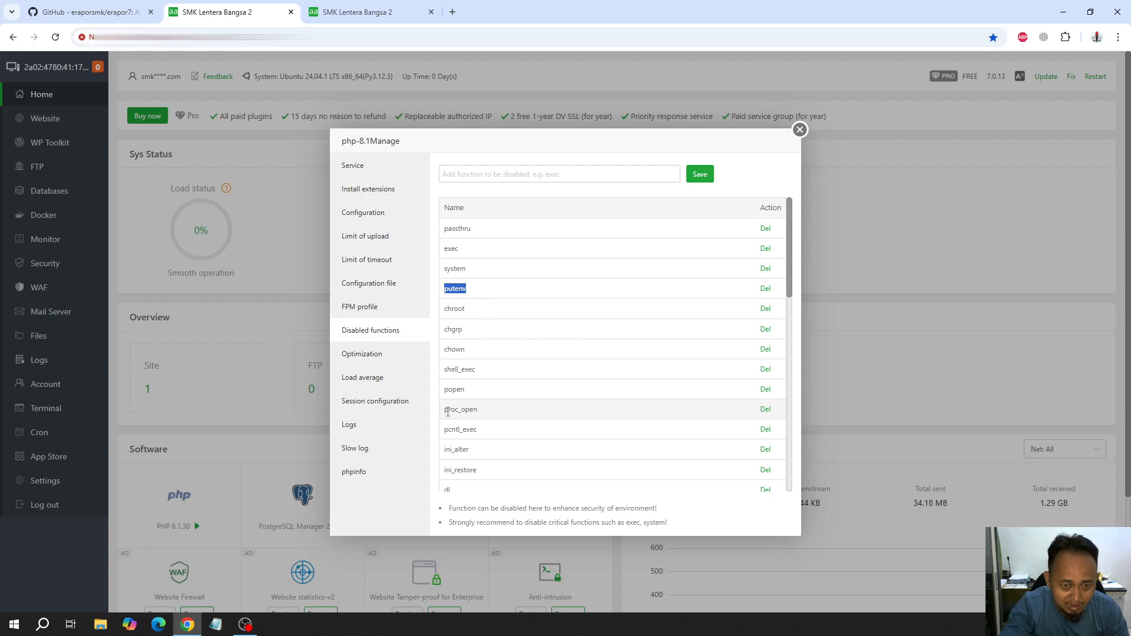
left_click_drag(449, 413, 485, 417)
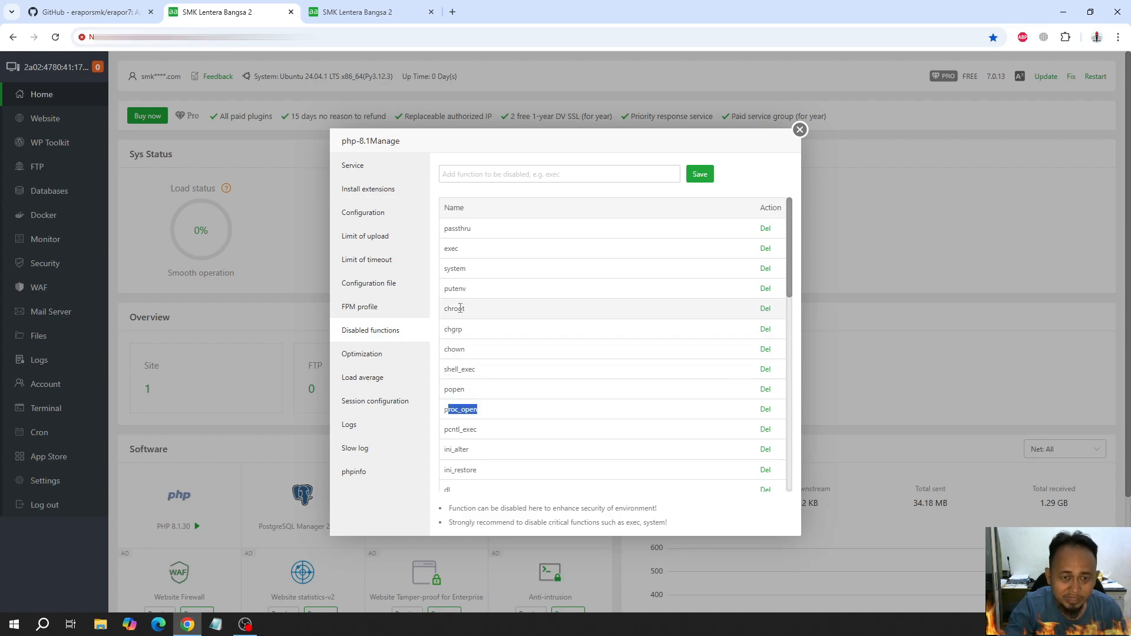
left_click_drag(447, 290, 700, 295)
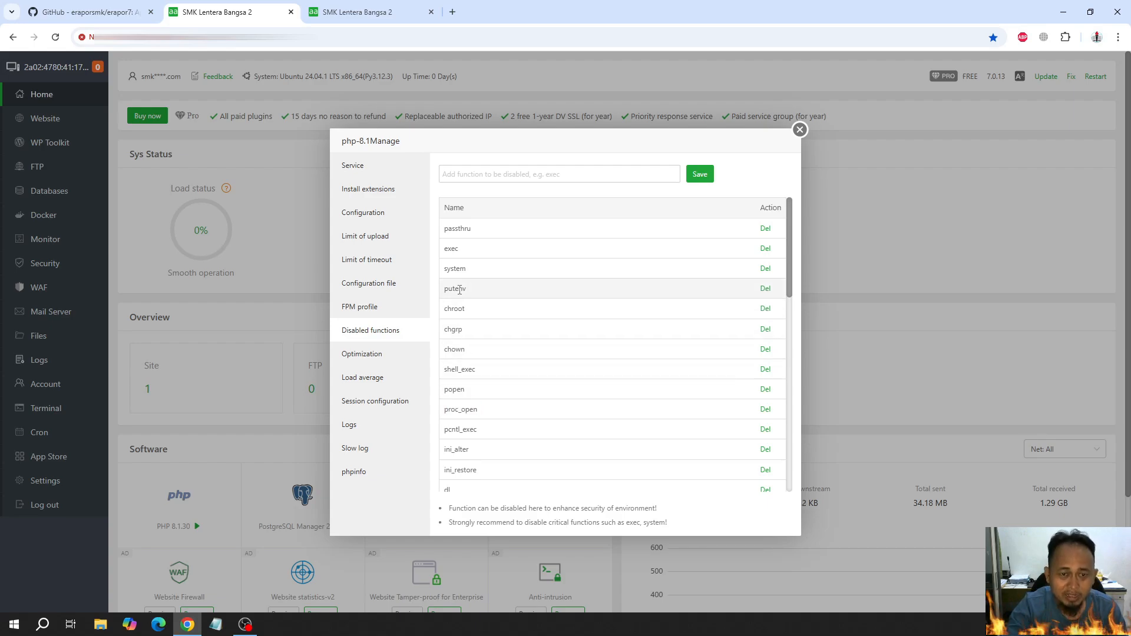
left_click(765, 288)
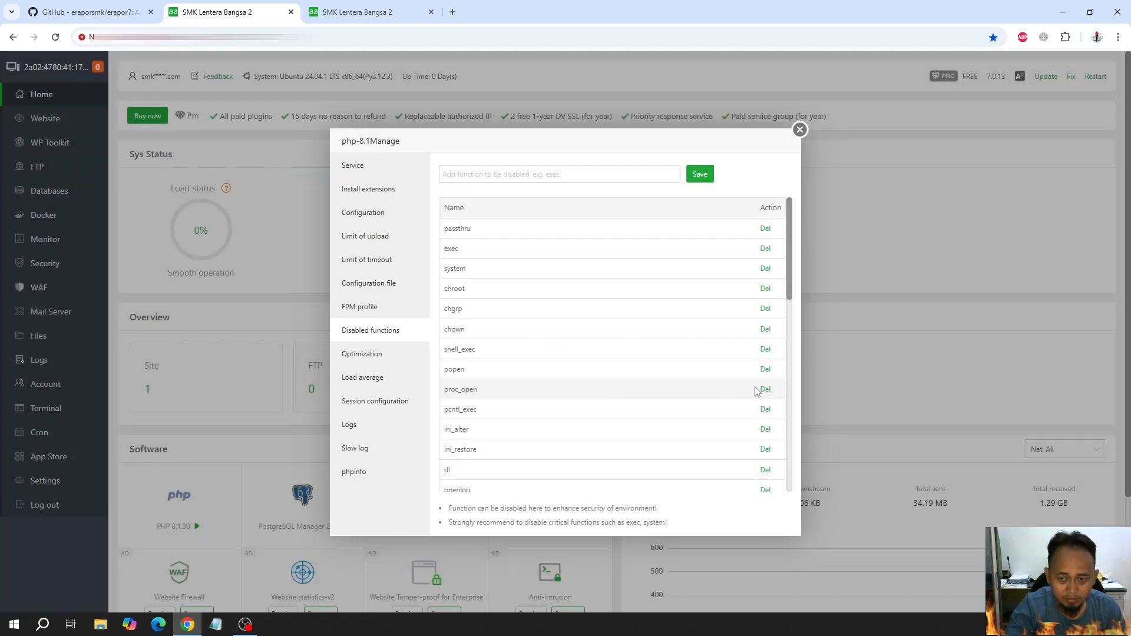
left_click(763, 389)
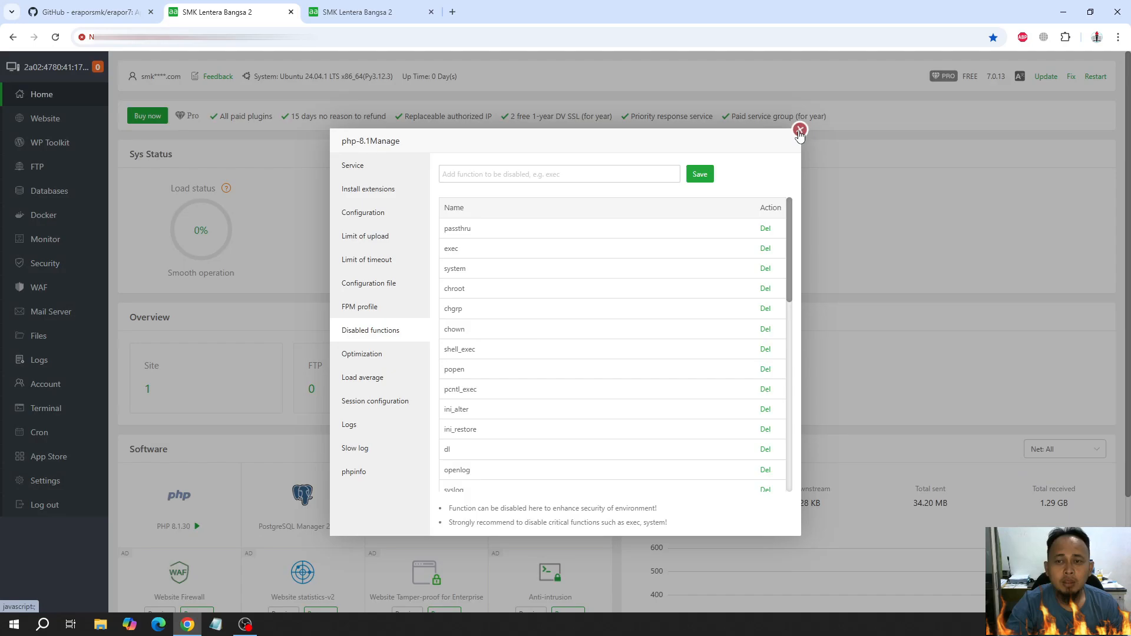
left_click(801, 130)
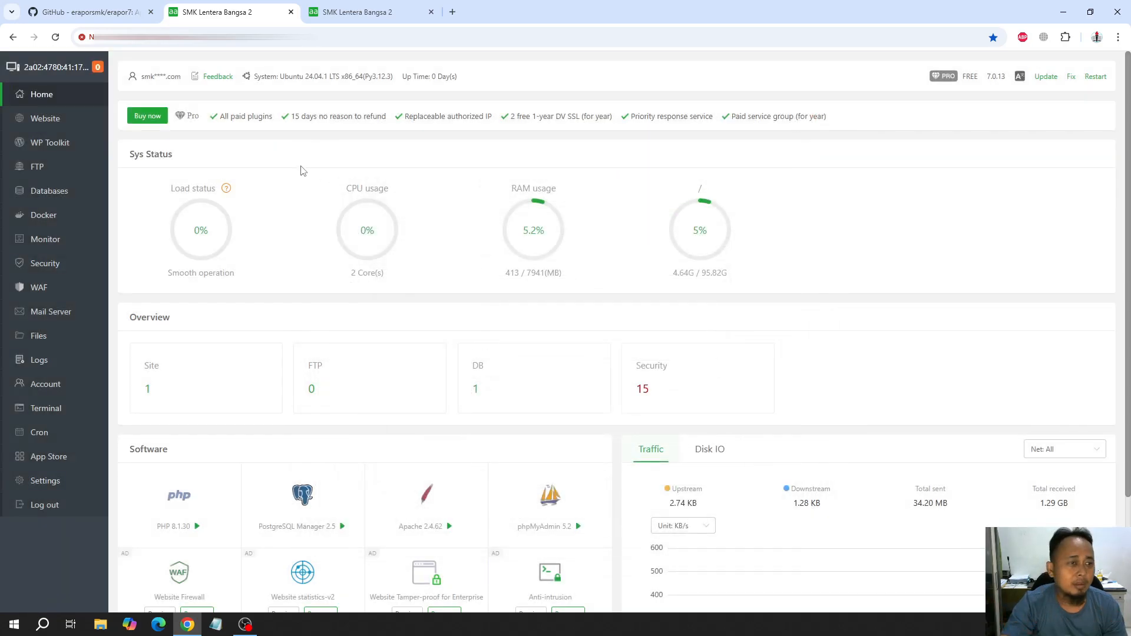
Run composer install in a terminal opened at the erapor7 folder of the erapor.lb2 site
left_click(62, 118)
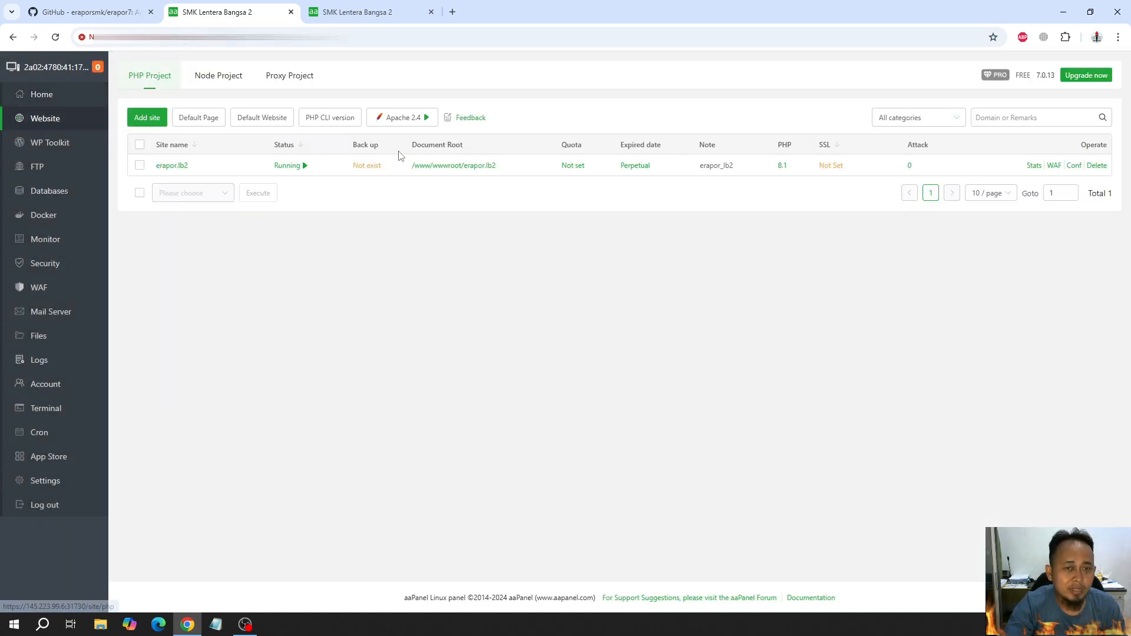
left_click(472, 167)
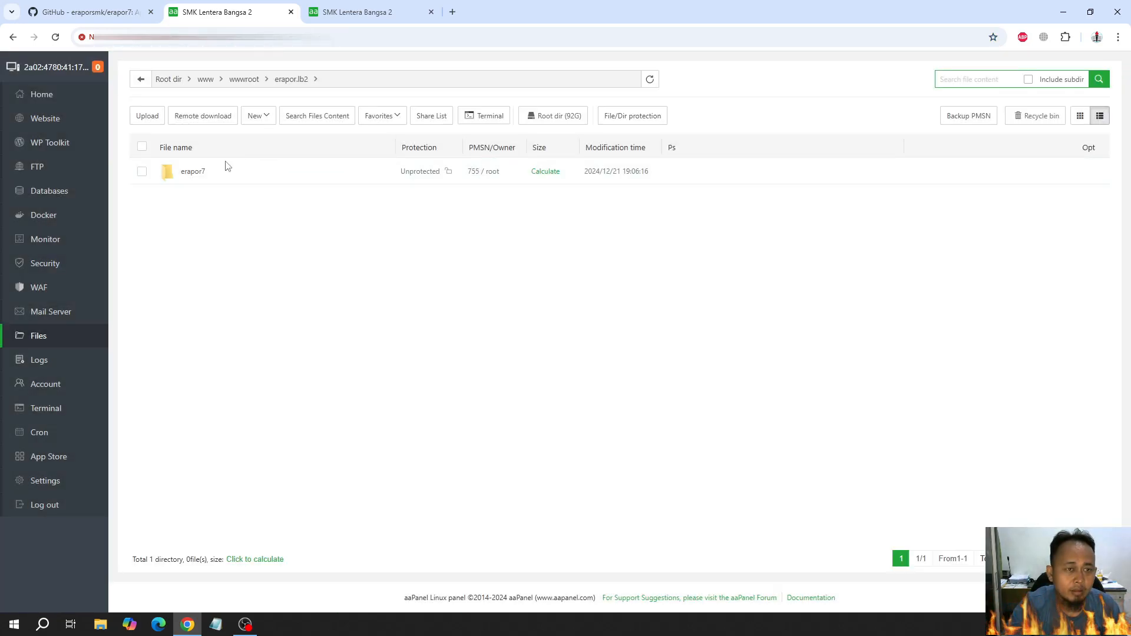
left_click(193, 171)
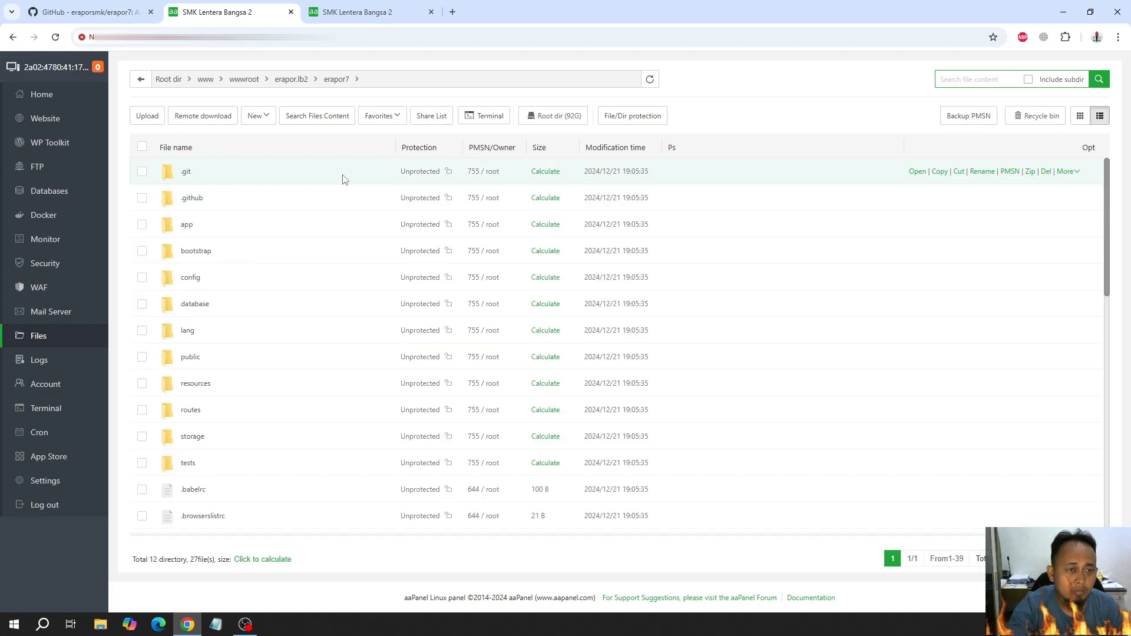
left_click(497, 120)
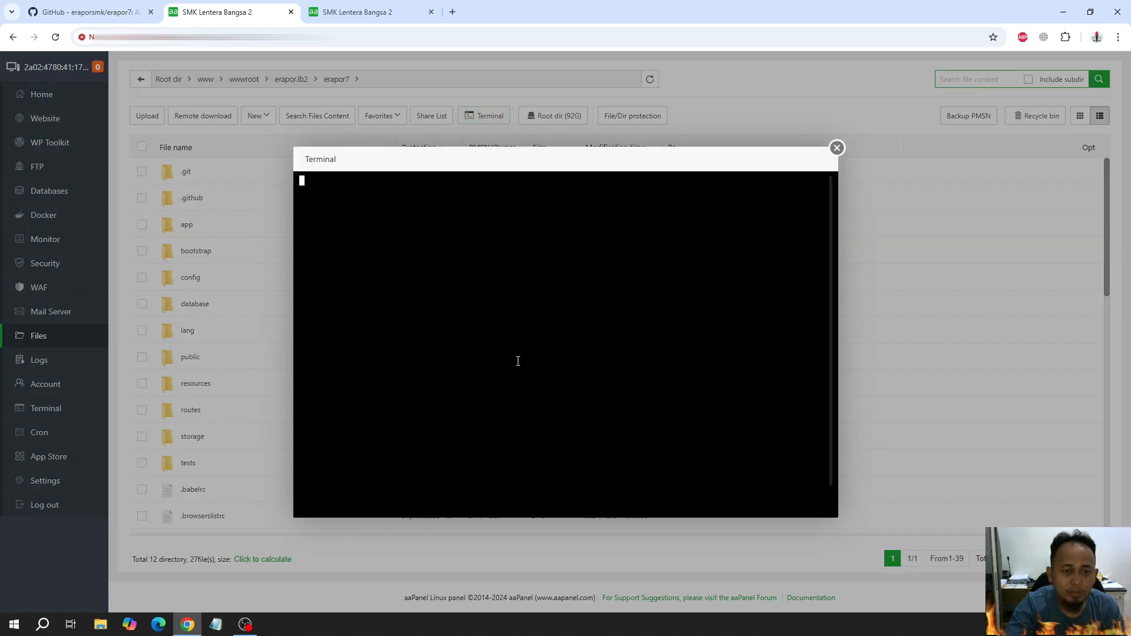
type("composer install")
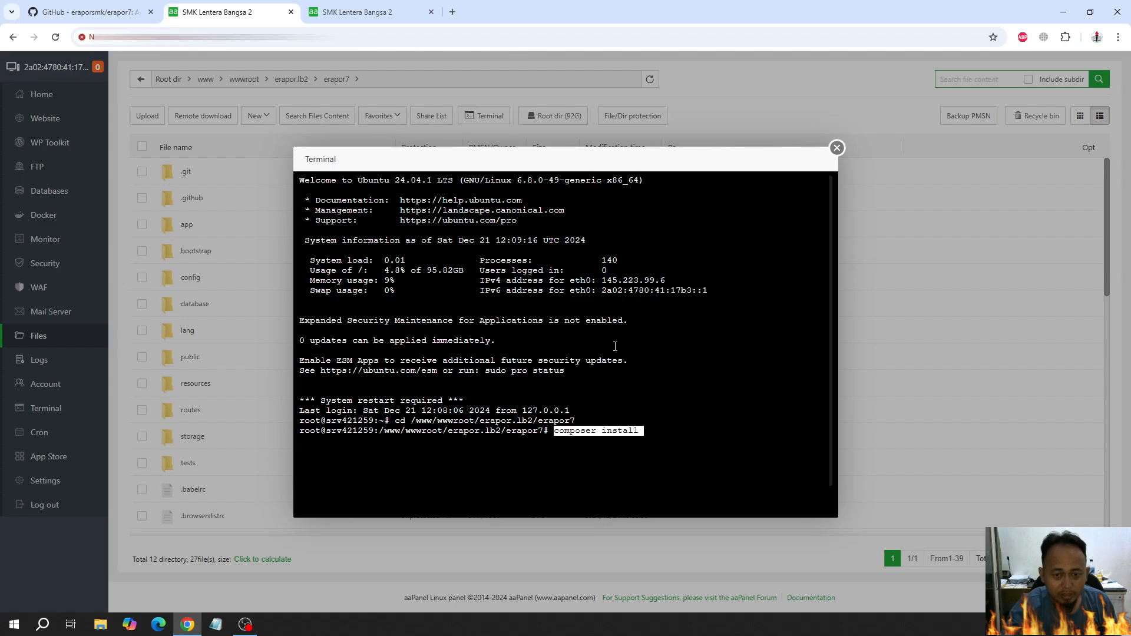
key("Return")
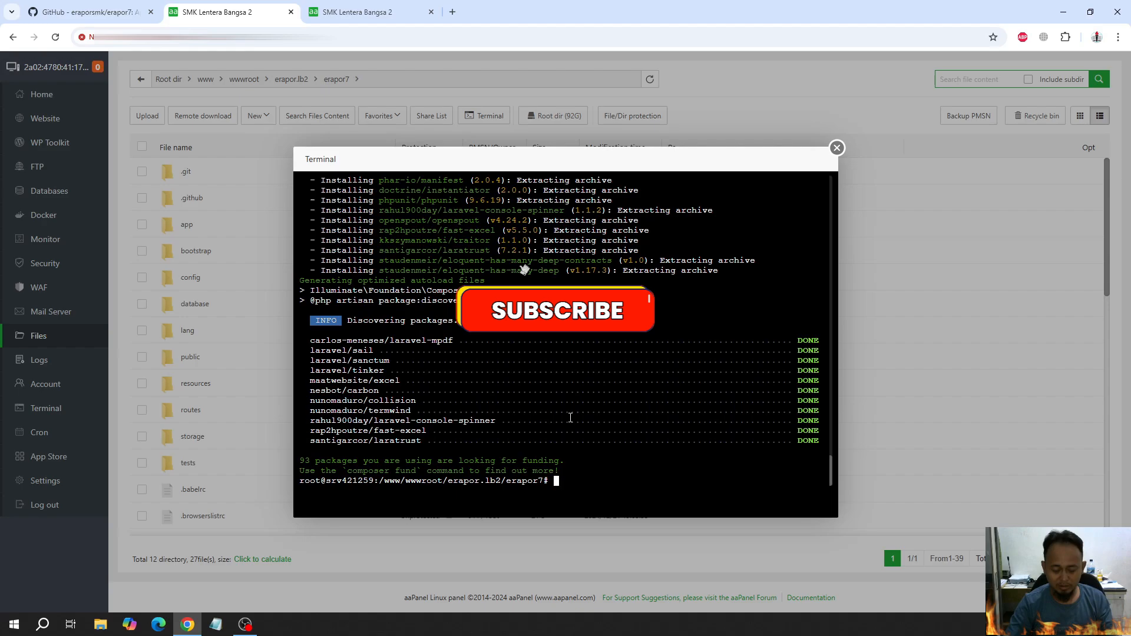
List the available Laravel commands by running php artisan in the erapor7 folder, and end the SSH session
type("php")
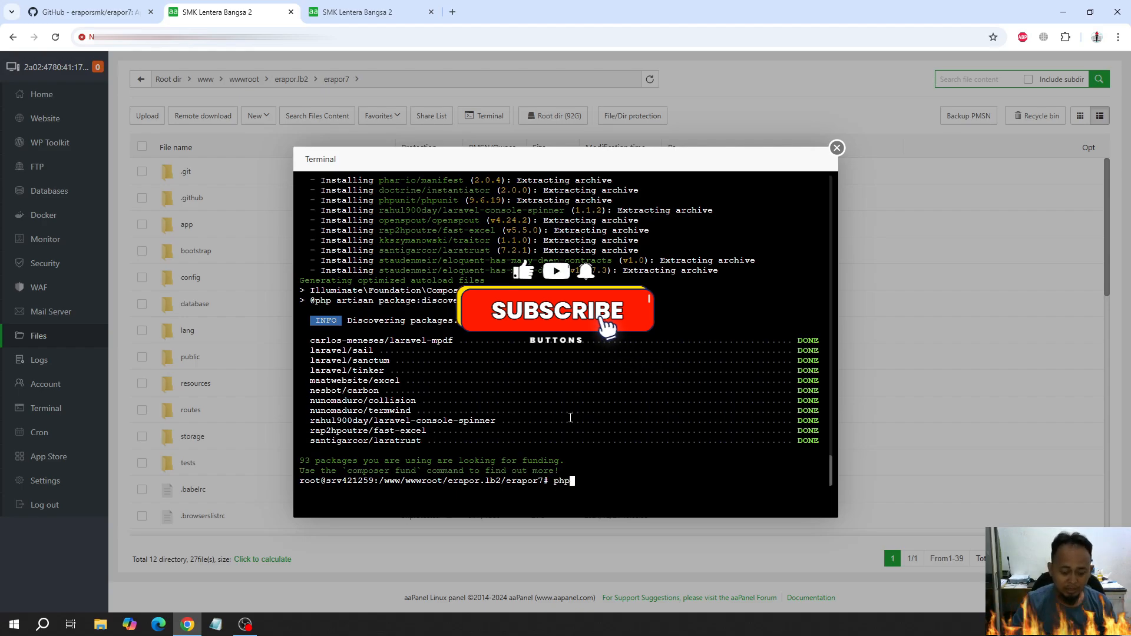
type(" artisan")
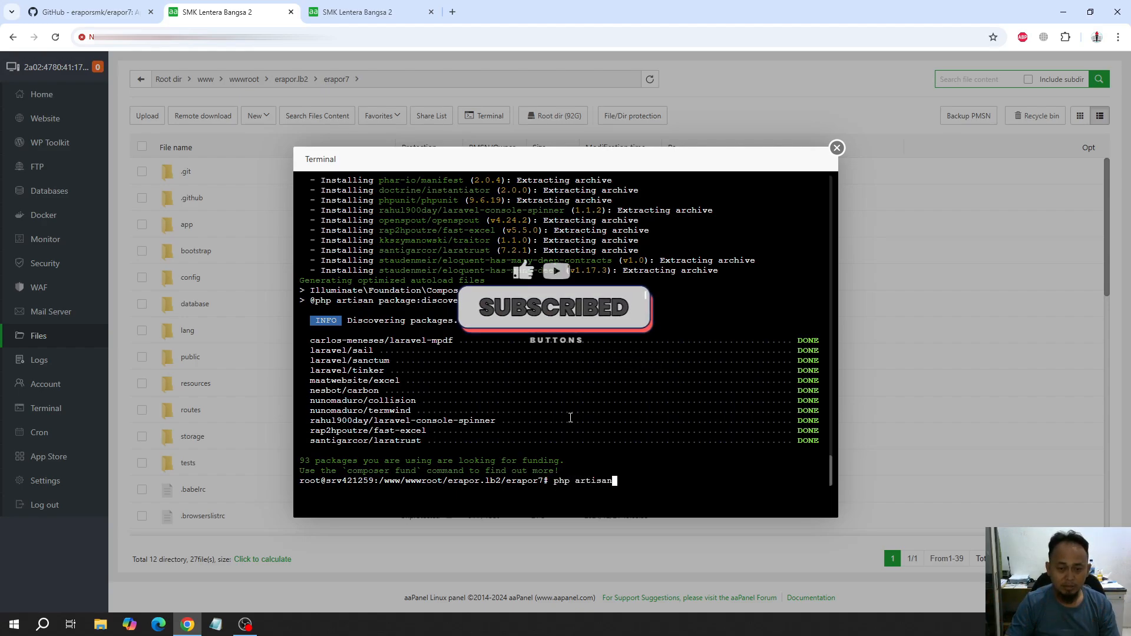
key("Return")
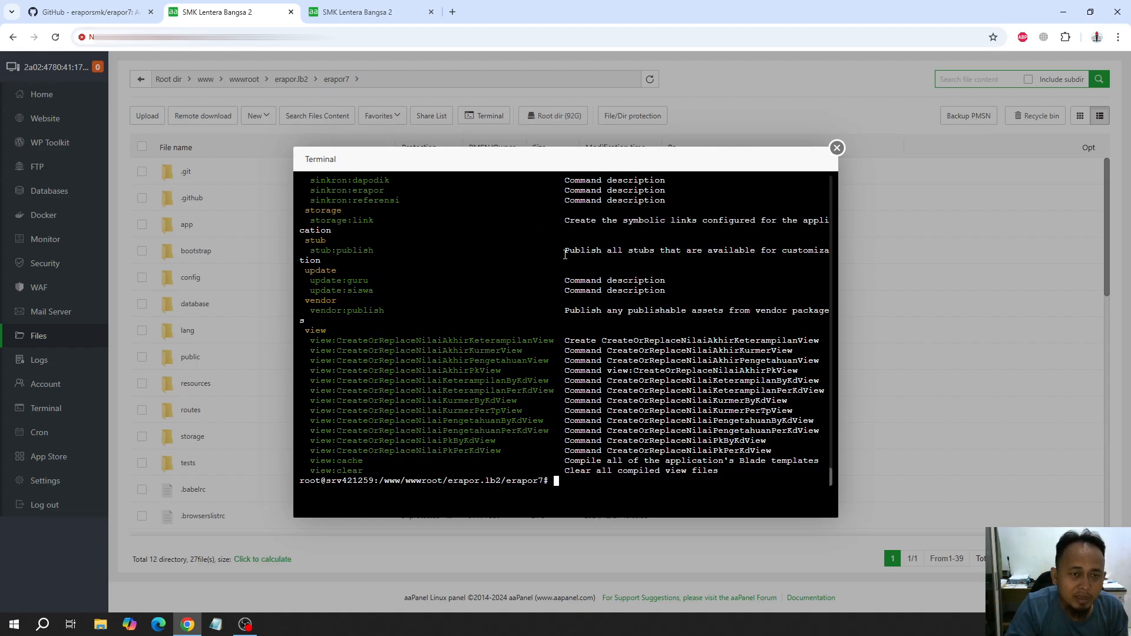
left_click(841, 150)
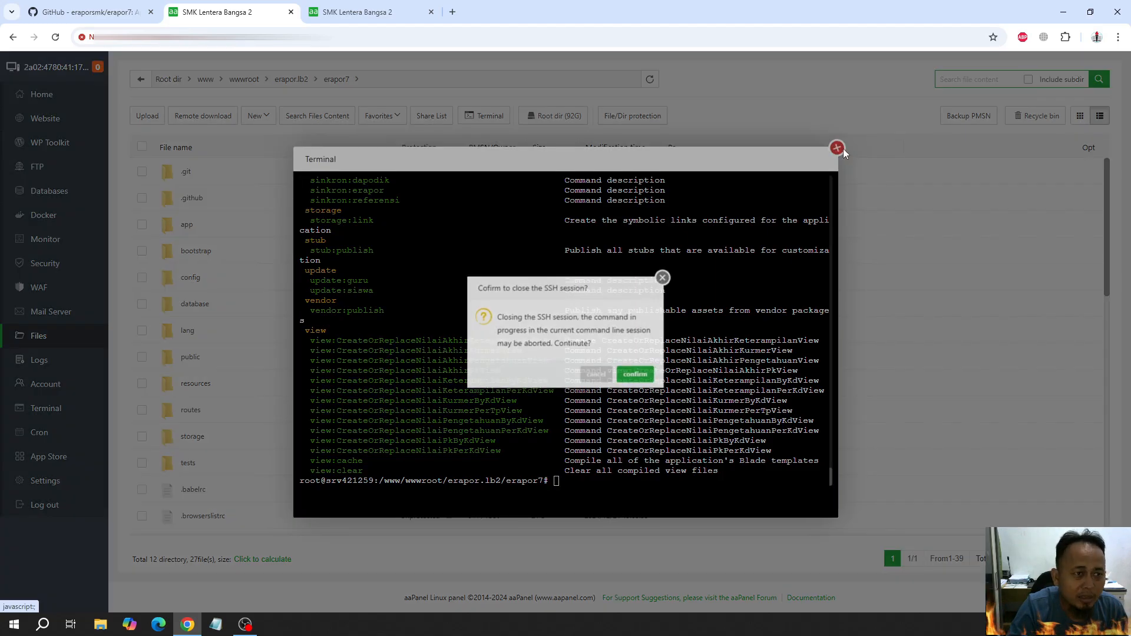
left_click(639, 378)
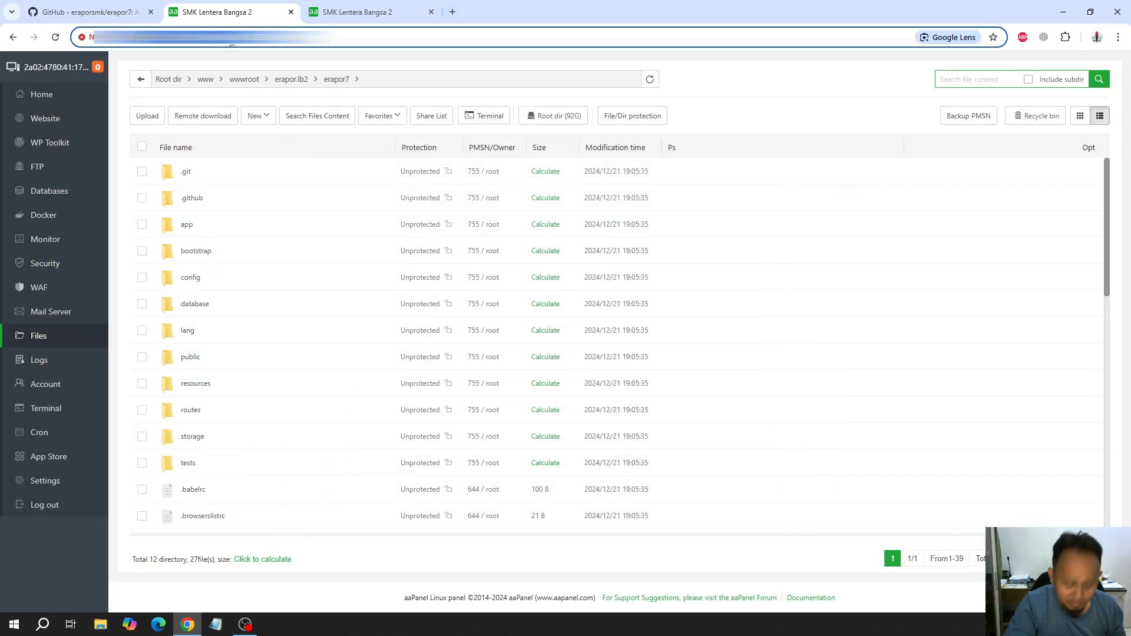
Open the e-Rapor site in a new browser tab using the server's IP address with port 8154
left_click(453, 12)
type("https://145.223.99.6:31730/files")
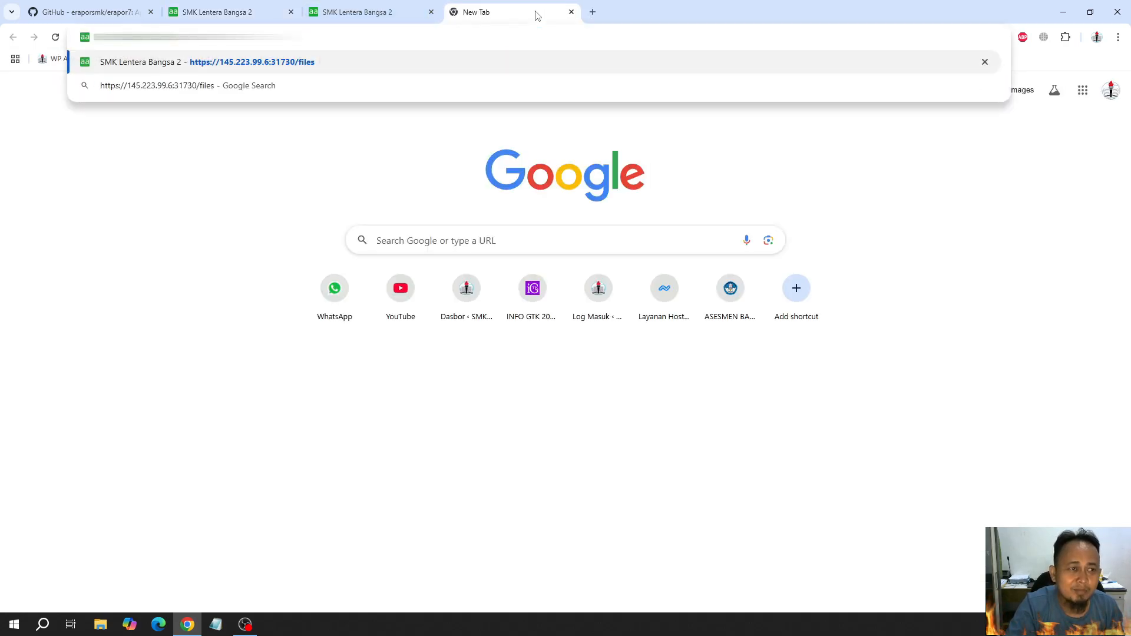
key("BackSpace")
key("BackSpace")
key("BackSpace")
key("BackSpace")
key("BackSpace")
key("BackSpace")
key("BackSpace")
key("BackSpace")
key("BackSpace")
key("BackSpace")
key("BackSpace")
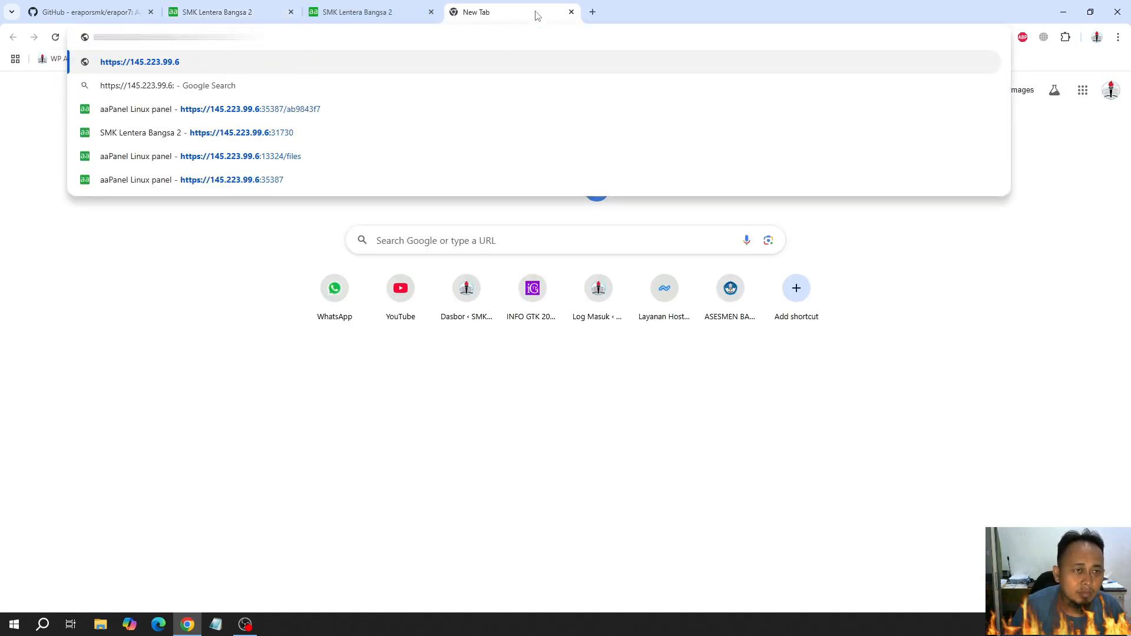
key("Home")
key("Delete")
key("Delete")
key("Delete")
key("Delete")
key("Delete")
key("Delete")
key("Delete")
key("Delete")
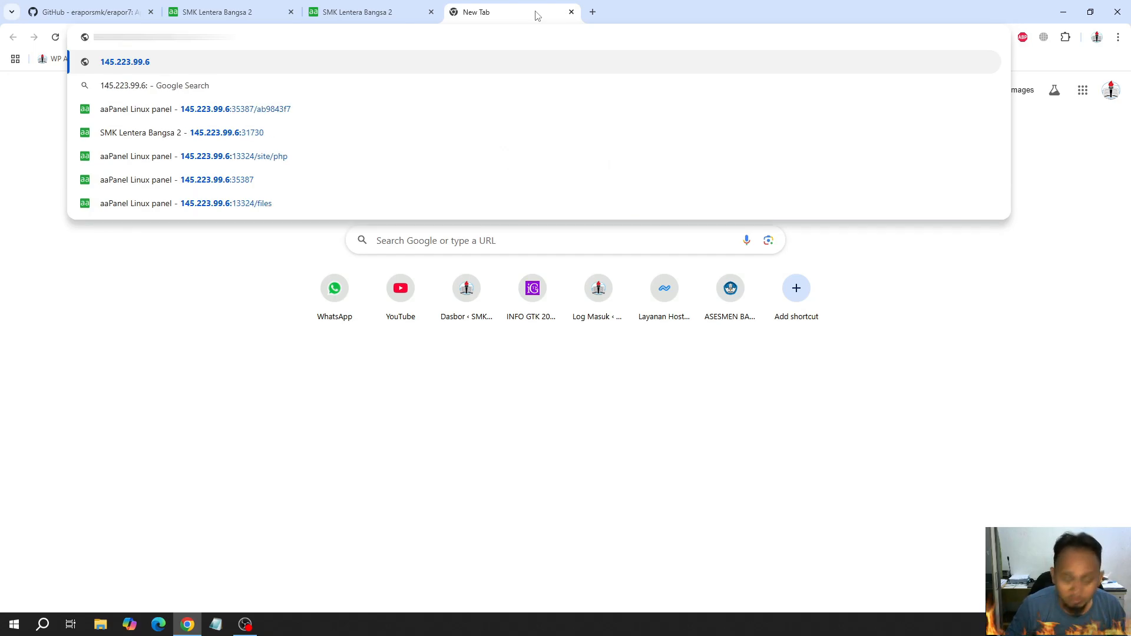
key("End")
type("8154")
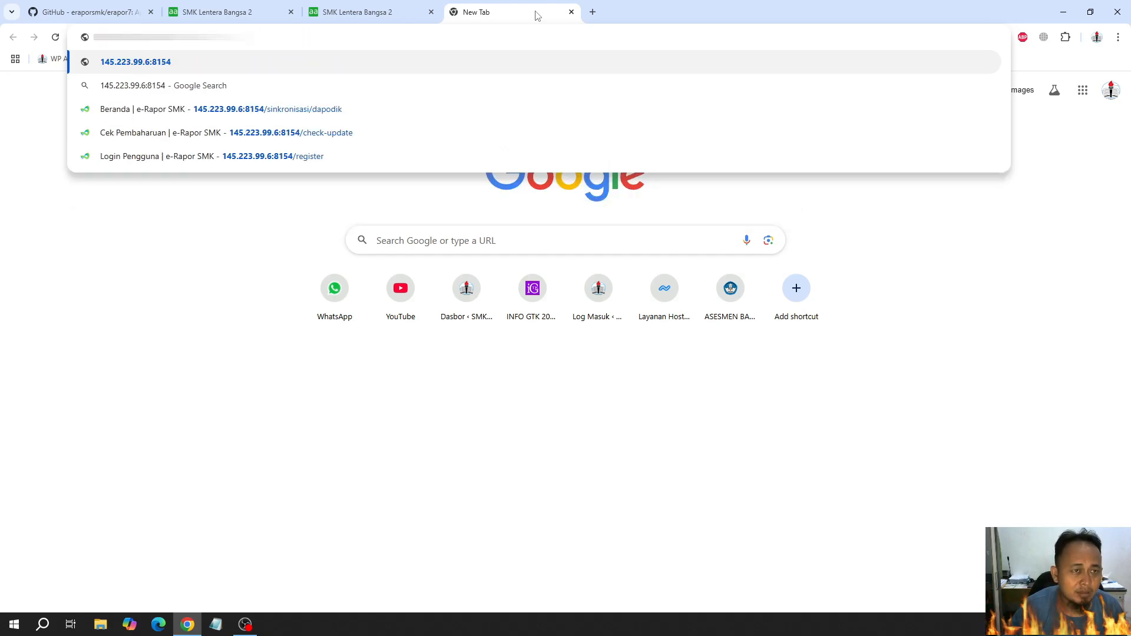
key("Return")
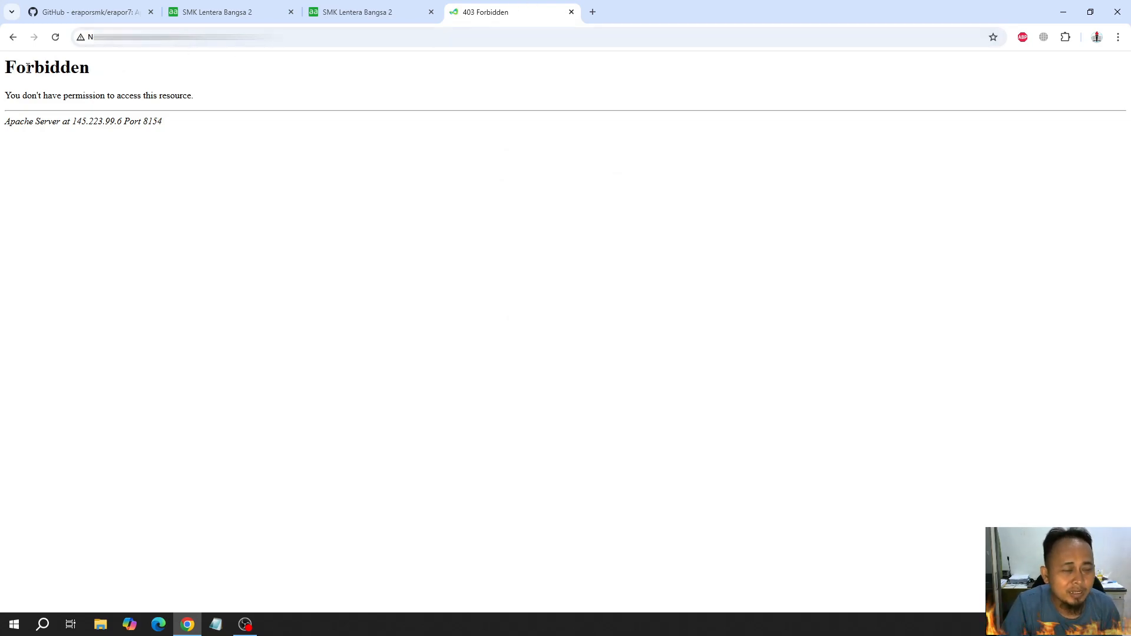
Close the duplicate aaPanel browser tab and return to the erapor7 file list
left_click(248, 11)
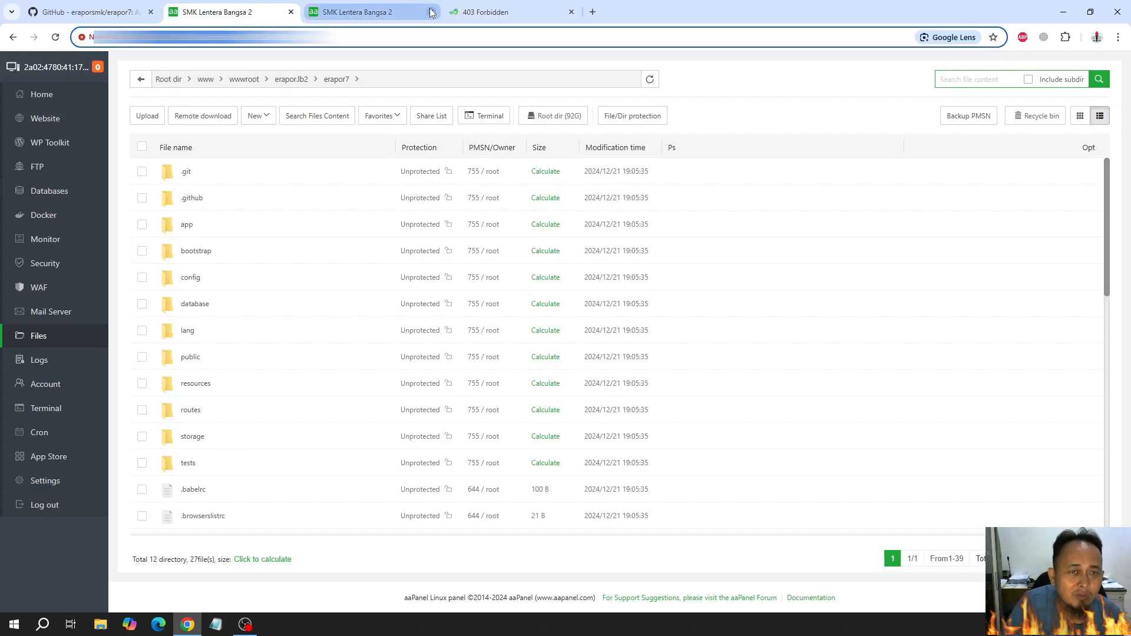
left_click(432, 13)
left_click(406, 9)
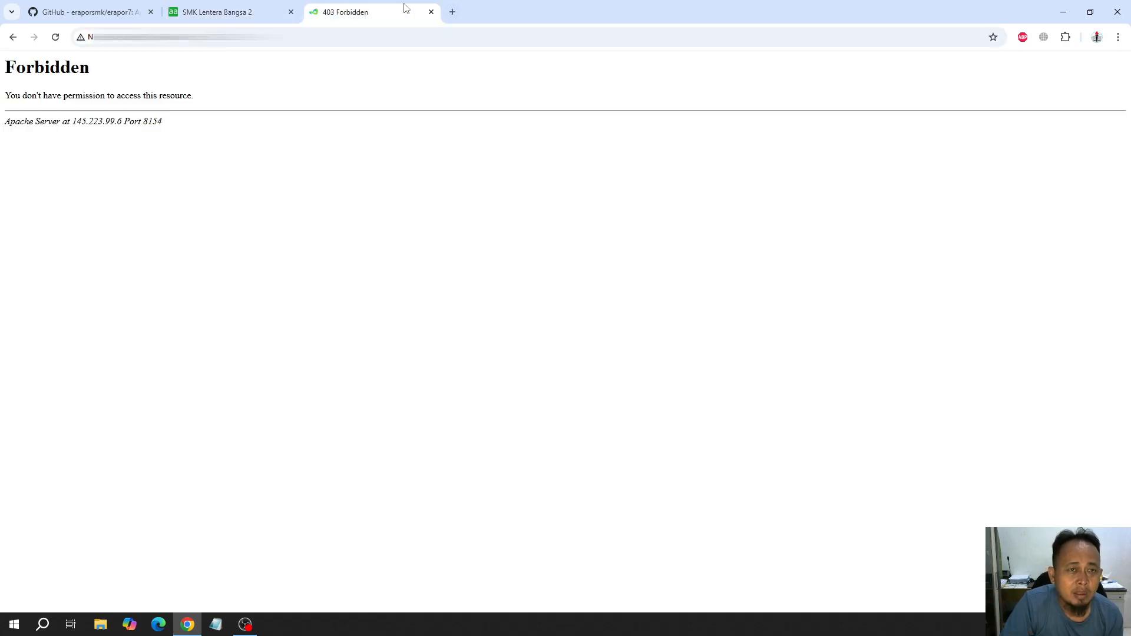
left_click(224, 12)
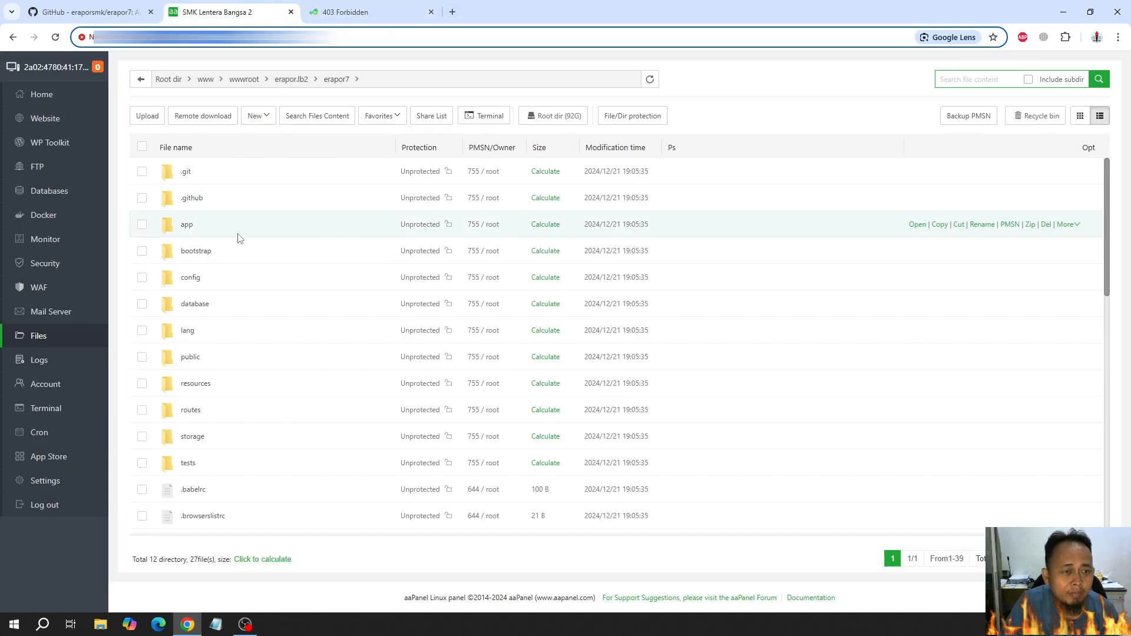
left_click(142, 225)
left_click(142, 251)
left_click(142, 278)
left_click(142, 304)
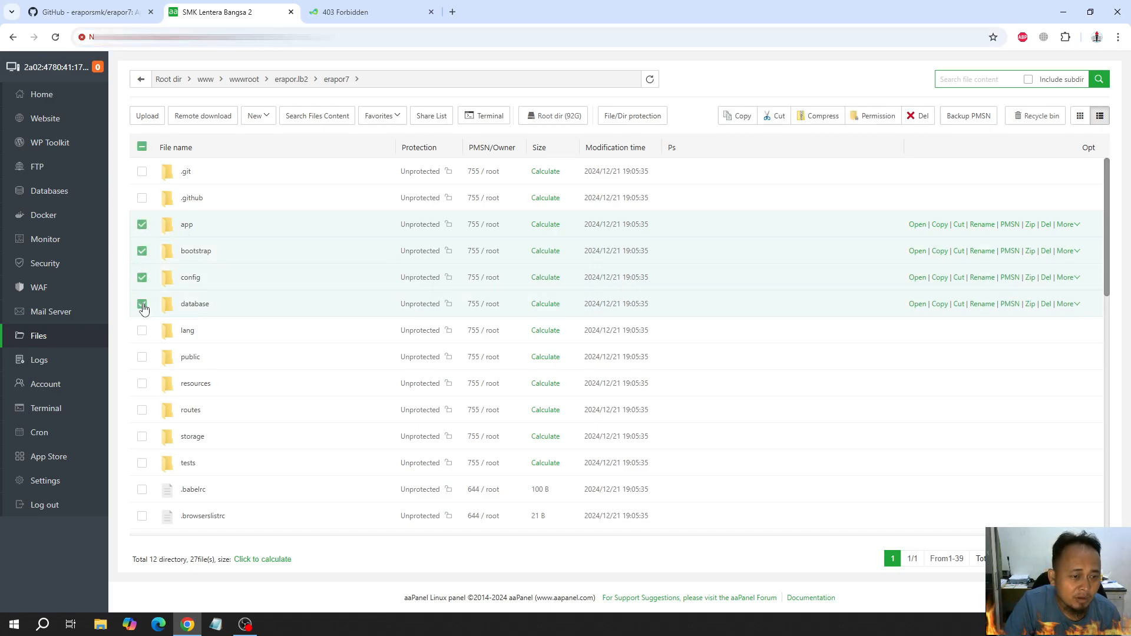
Refresh the erapor7 listing and set the owner of all folders from app to vendor to www, keeping permission 755 and applying it to subdirectories
left_click(650, 79)
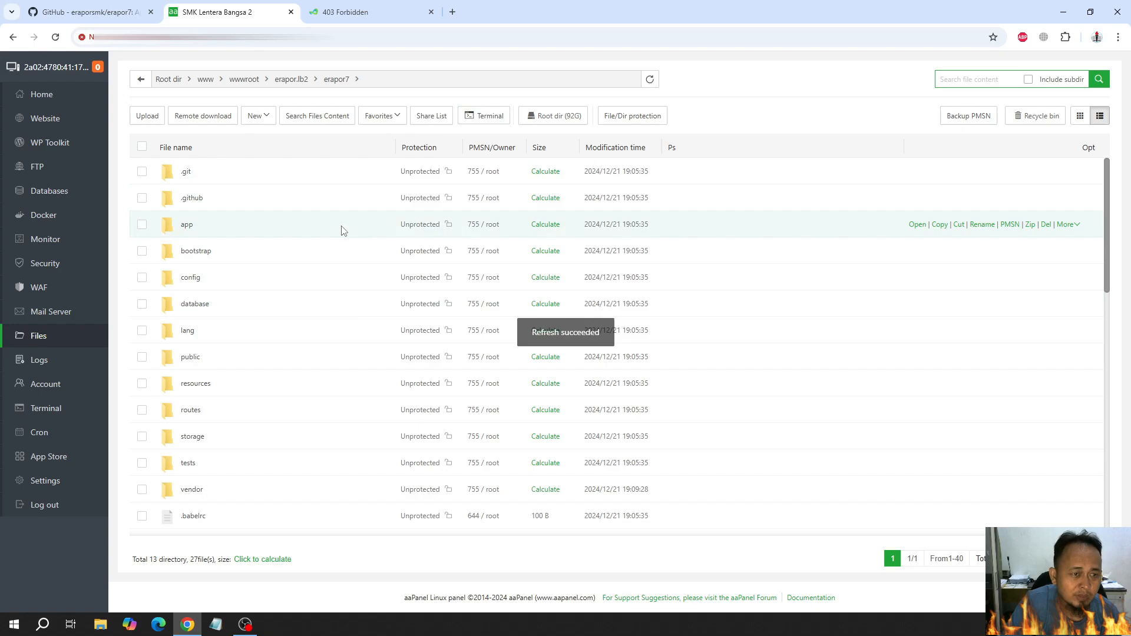
left_click(142, 224)
left_click(142, 251)
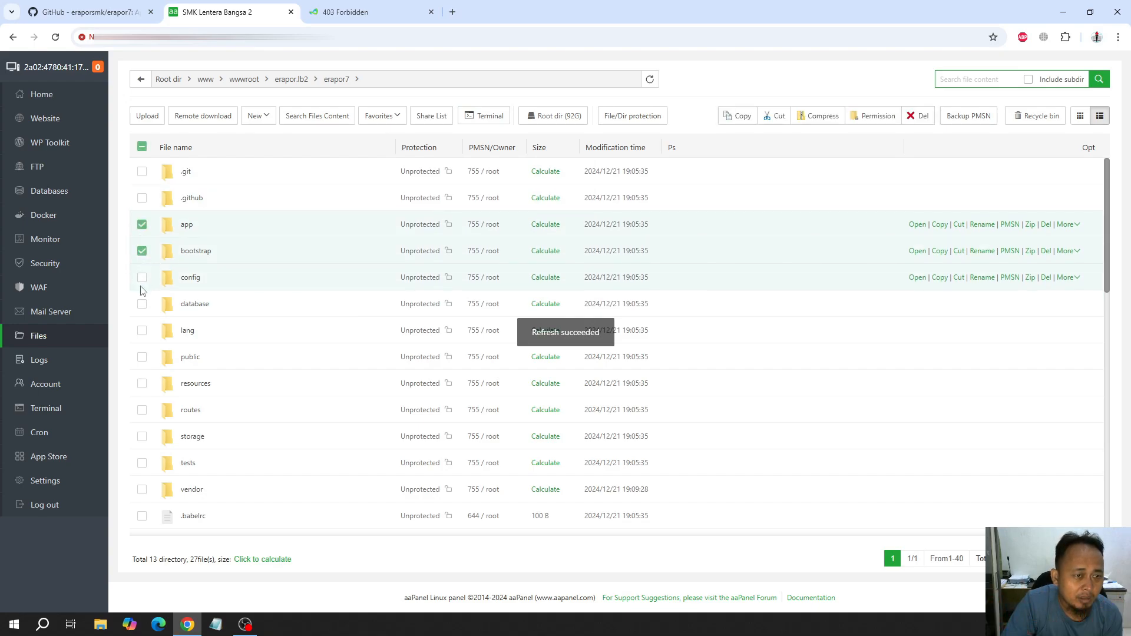
left_click(142, 278)
left_click(142, 304)
left_click(142, 331)
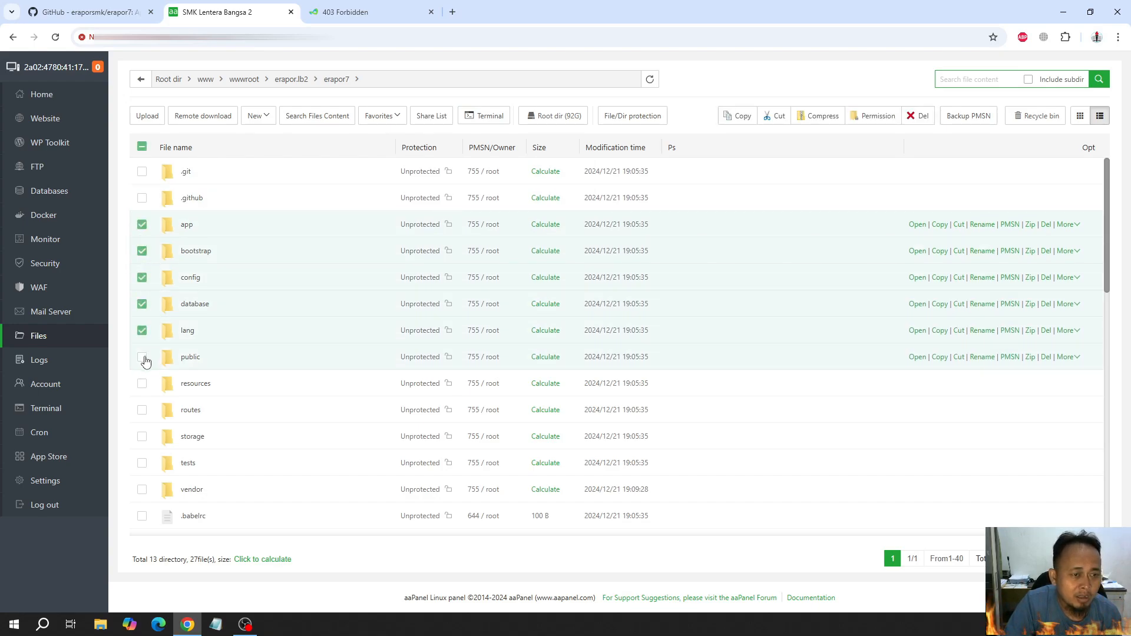
left_click(142, 357)
left_click(142, 384)
left_click(142, 410)
left_click(142, 437)
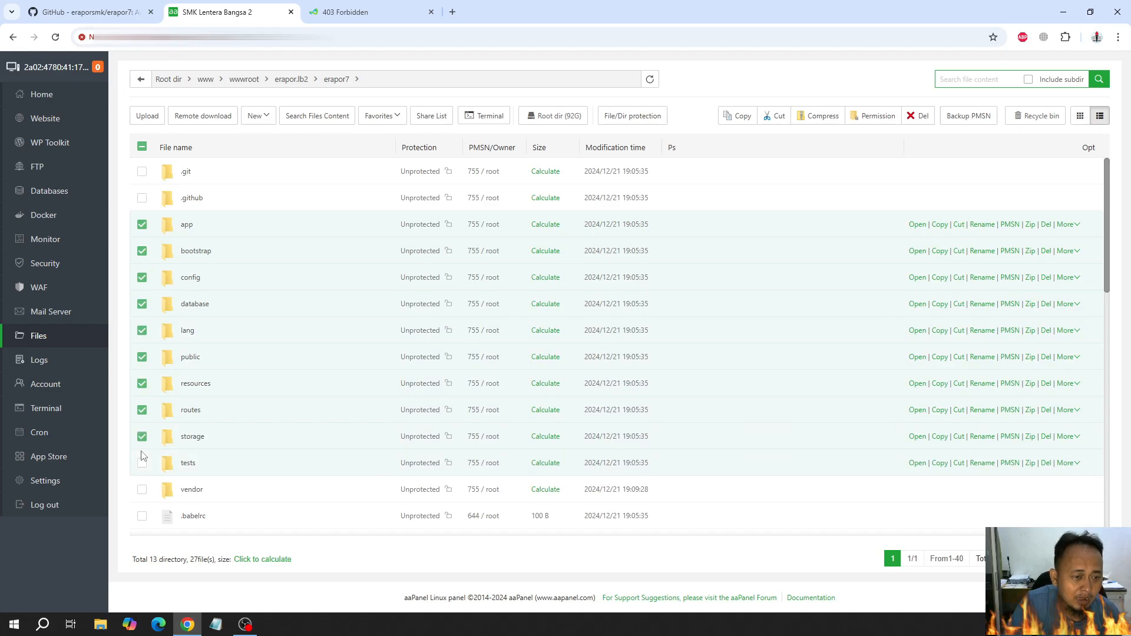
left_click(142, 464)
left_click(142, 490)
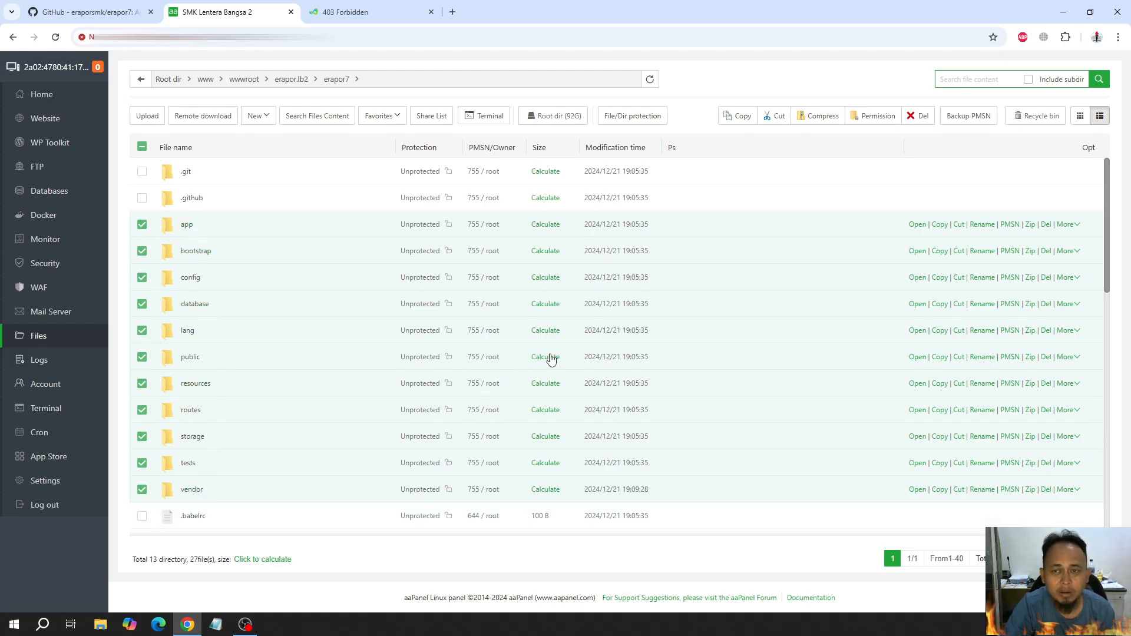
left_click(877, 117)
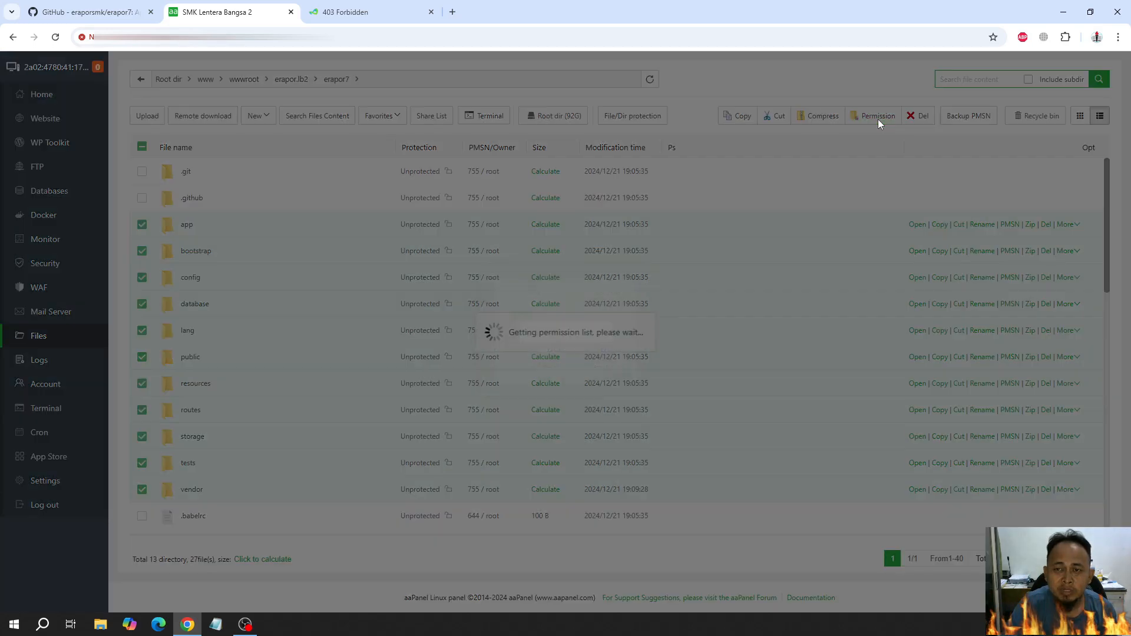
left_click(580, 390)
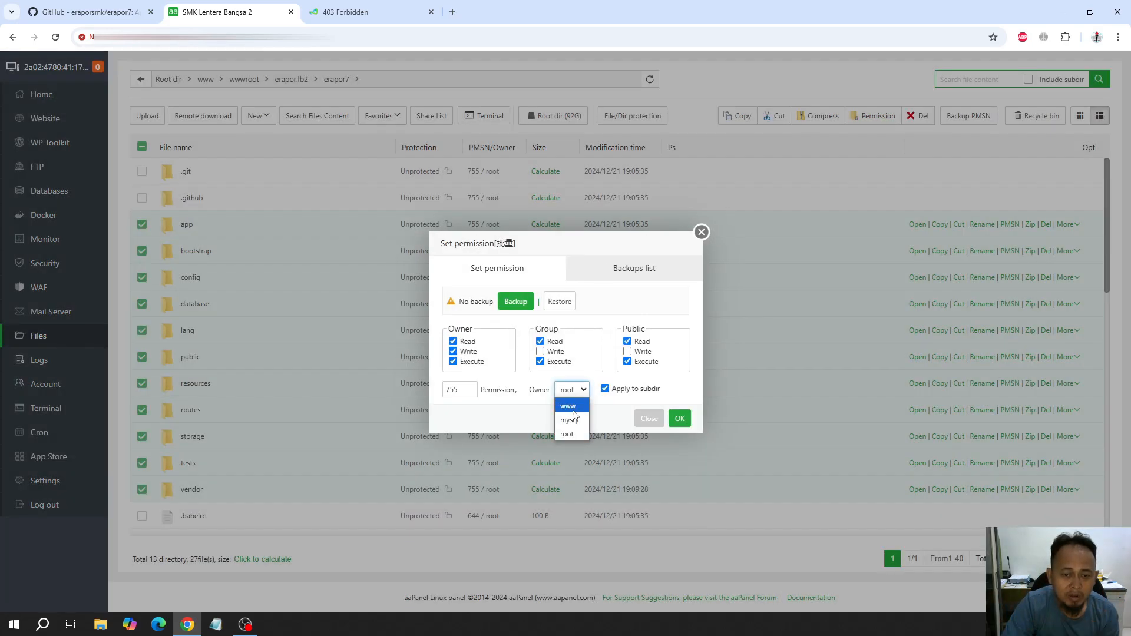
left_click(571, 407)
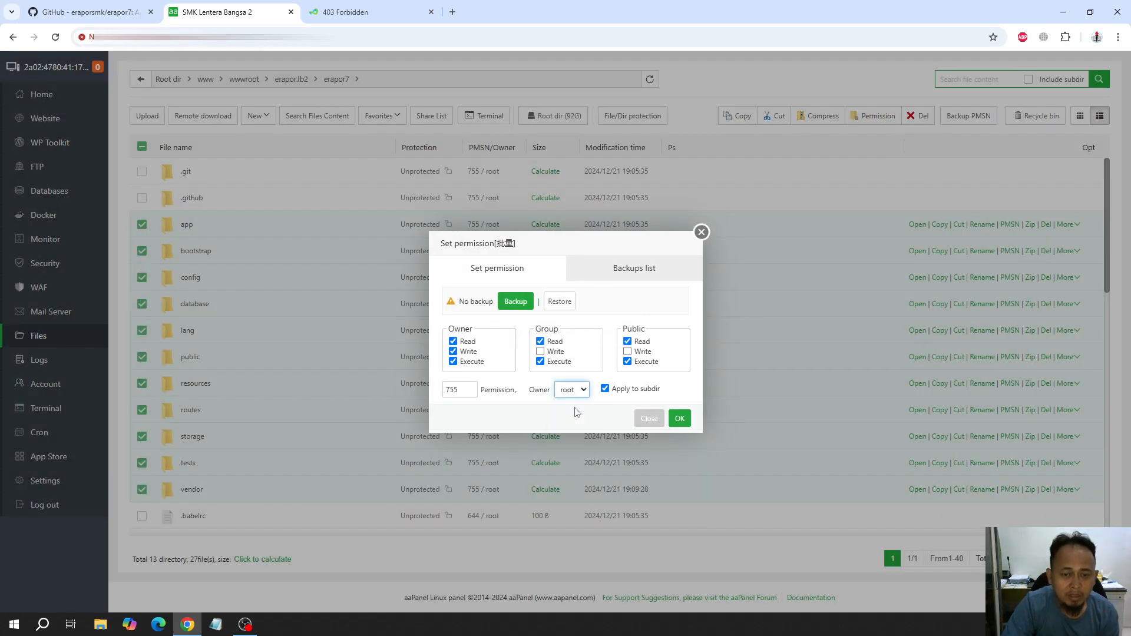
left_click(681, 419)
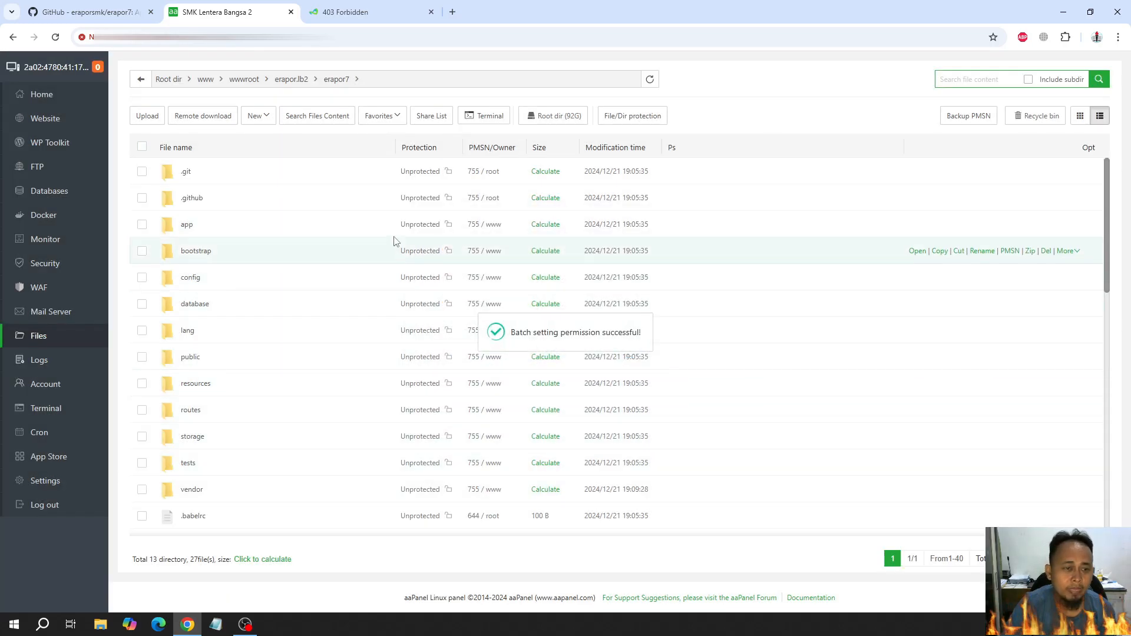
Reload the e-Rapor site on port 8154 to check whether it is accessible
left_click(359, 9)
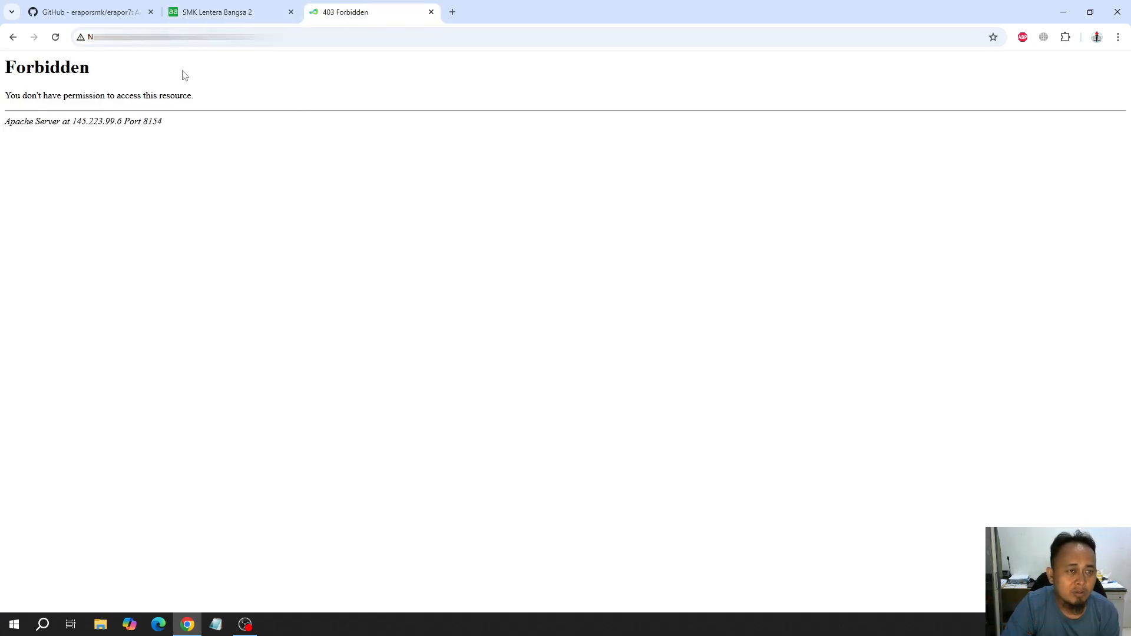
left_click(56, 41)
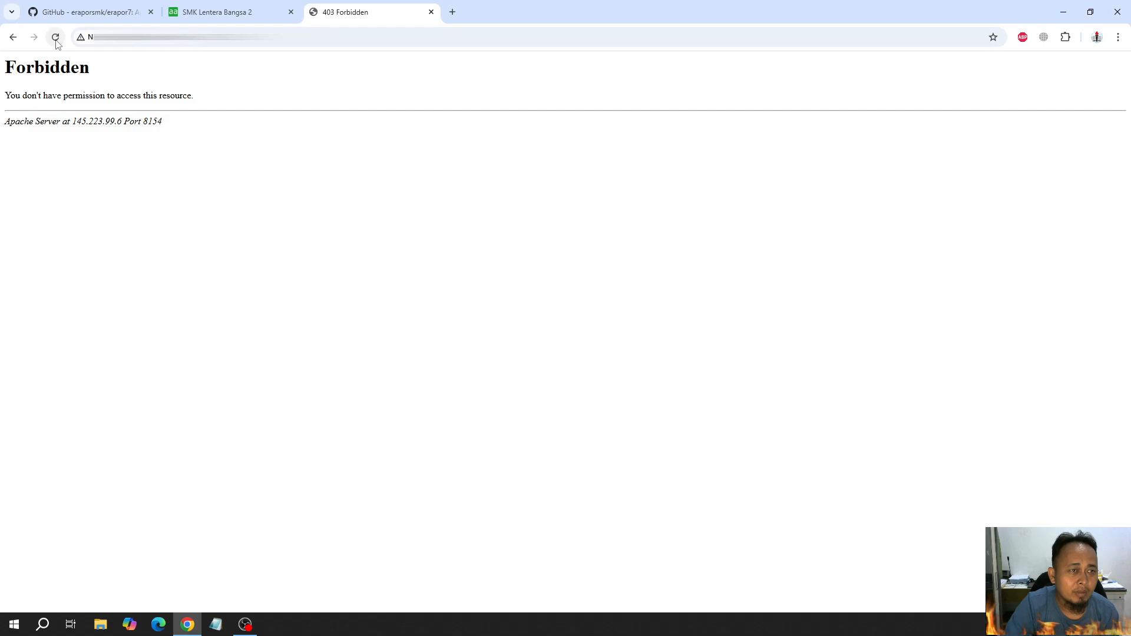
left_click(56, 39)
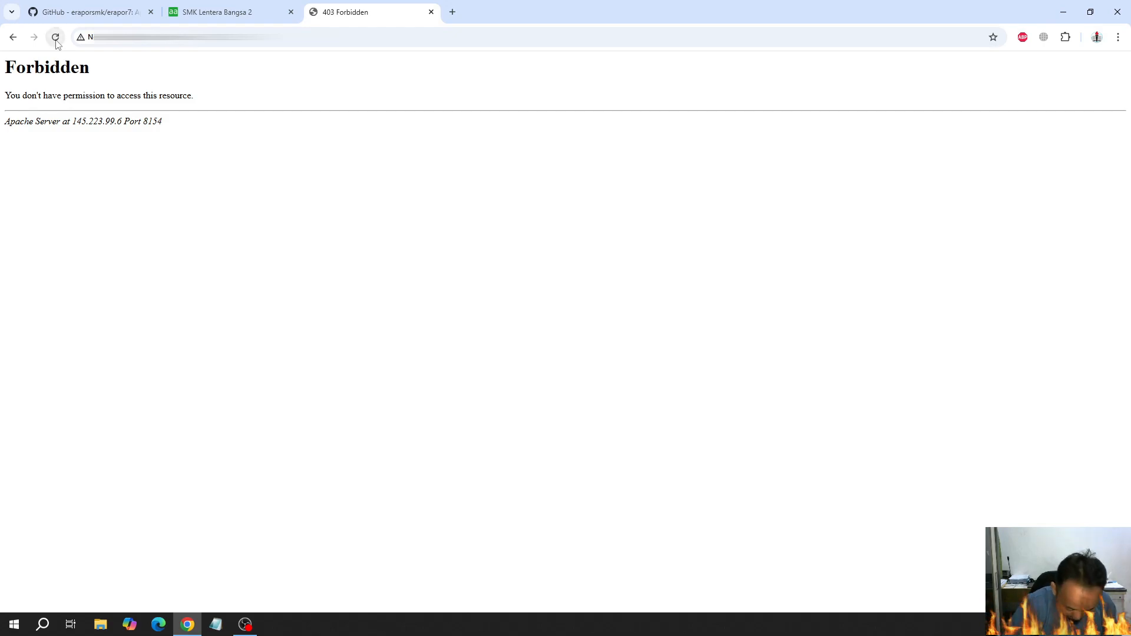
left_click(56, 40)
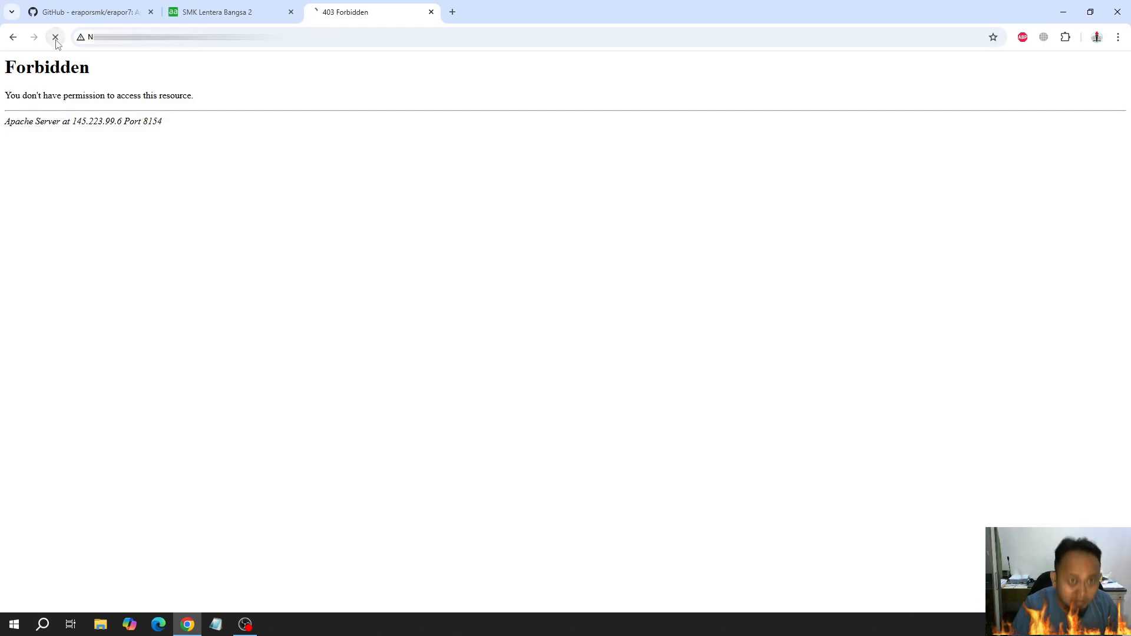
Set the site directory of the erapor.lb2 website to the erapor7 folder inside /www/wwwroot/erapor.lb2 and save it
left_click(230, 9)
left_click(59, 119)
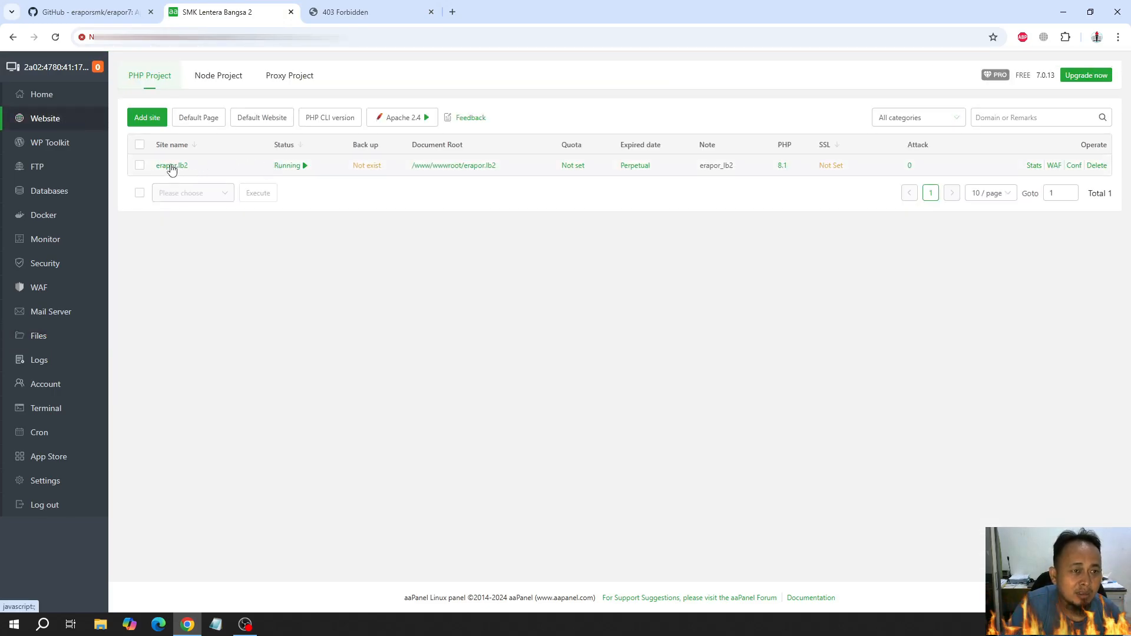
left_click(171, 167)
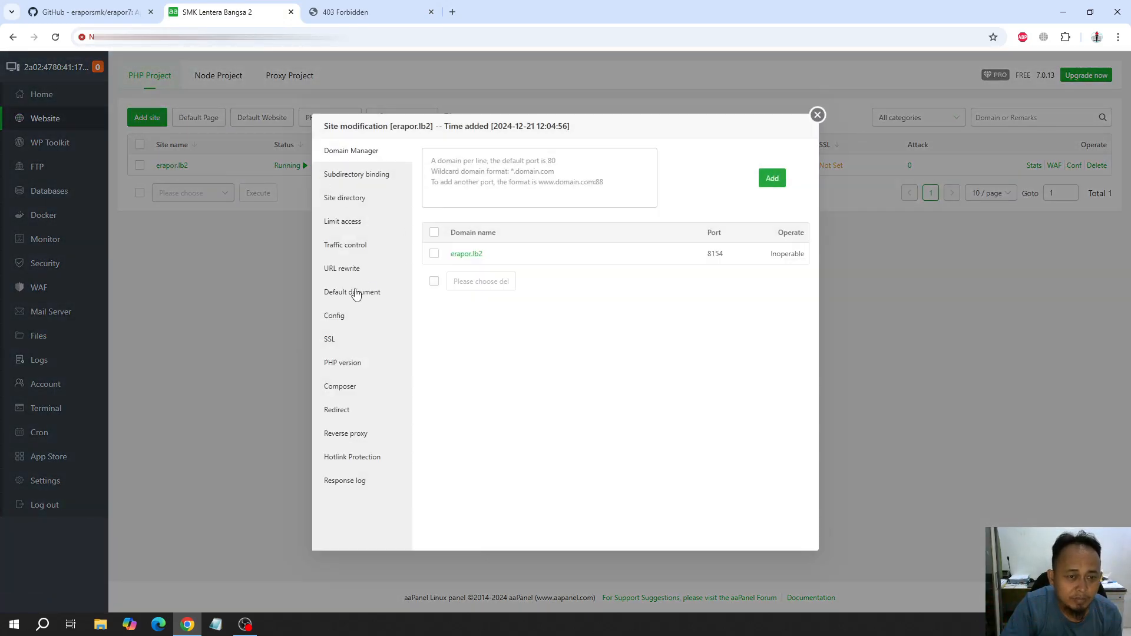
left_click(366, 200)
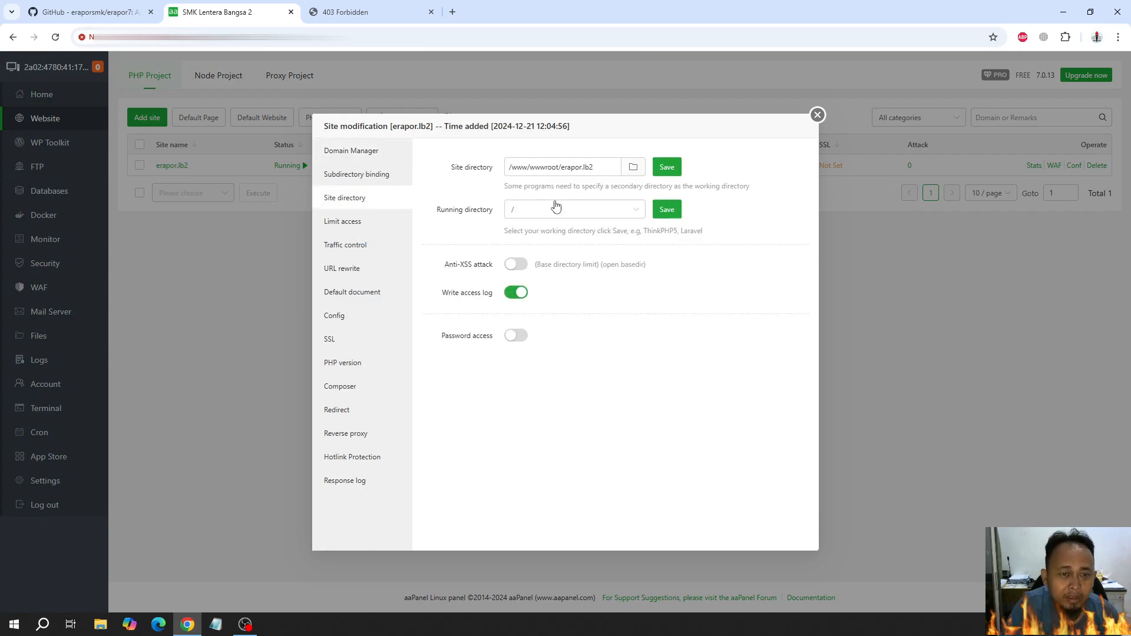
left_click(633, 167)
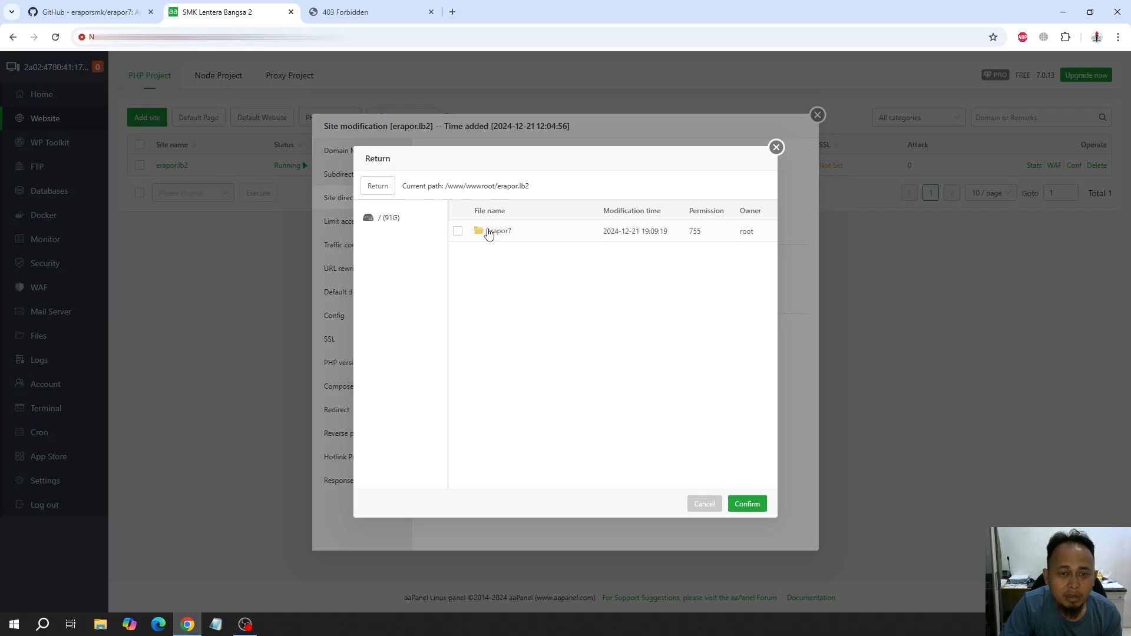
left_click(458, 232)
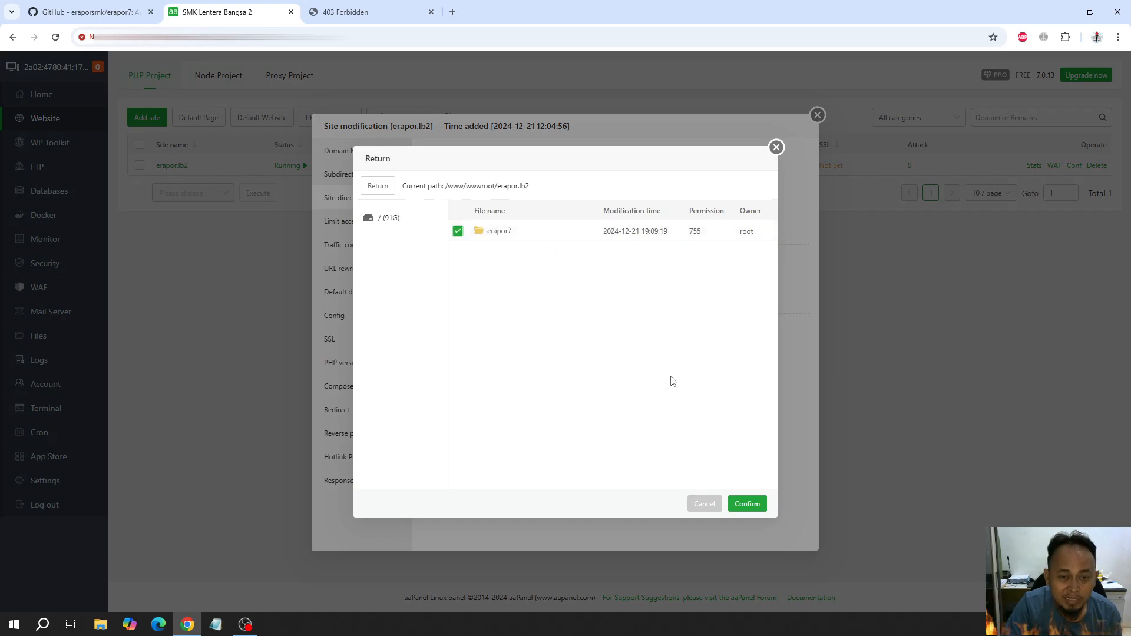
left_click(746, 504)
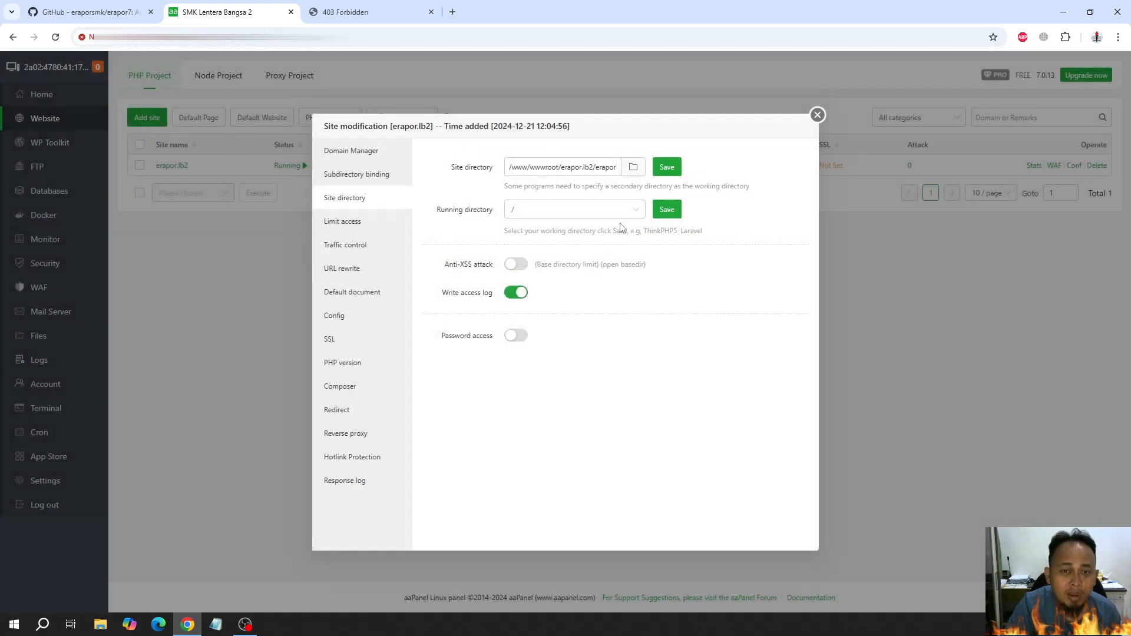
left_click(668, 167)
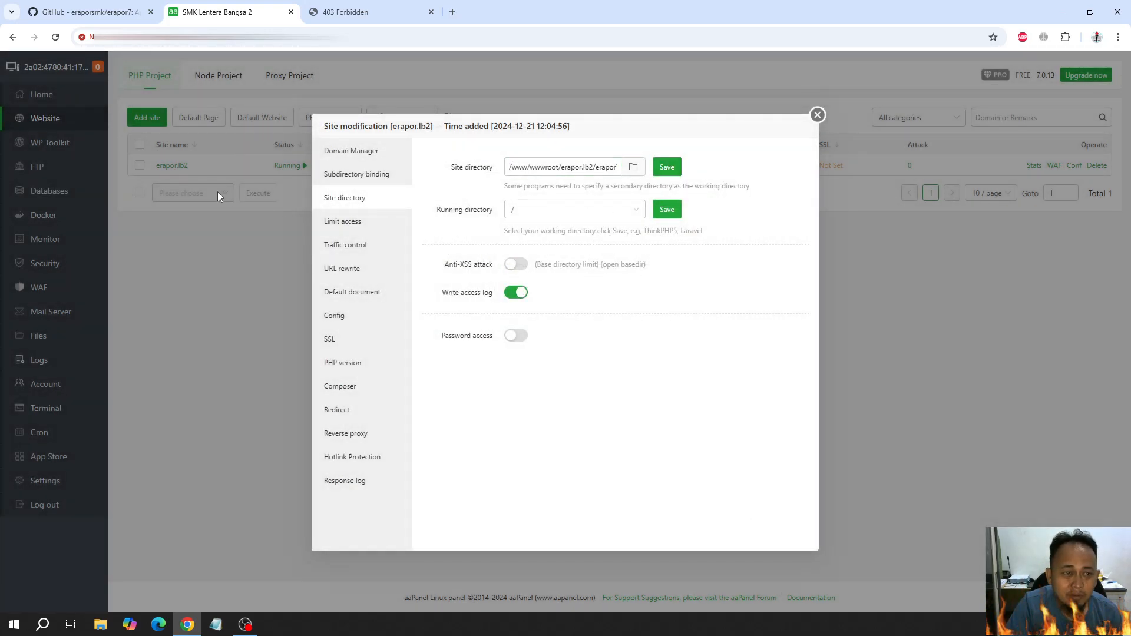
left_click(669, 167)
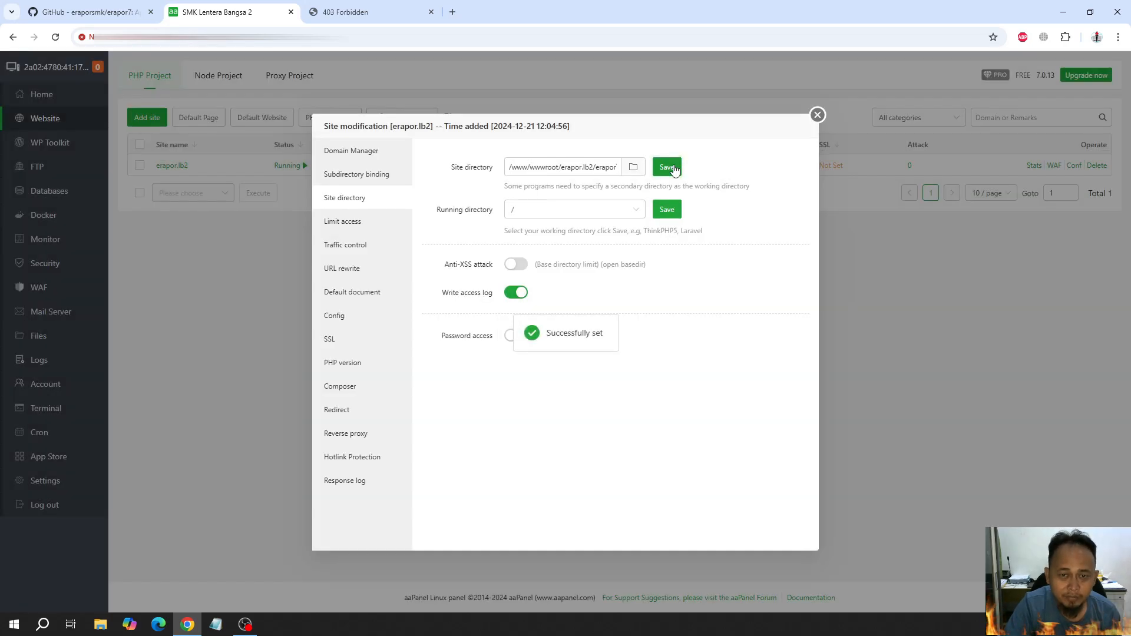
Set the running directory of the erapor.lb2 site to /public, save it and close the site settings
left_click(644, 211)
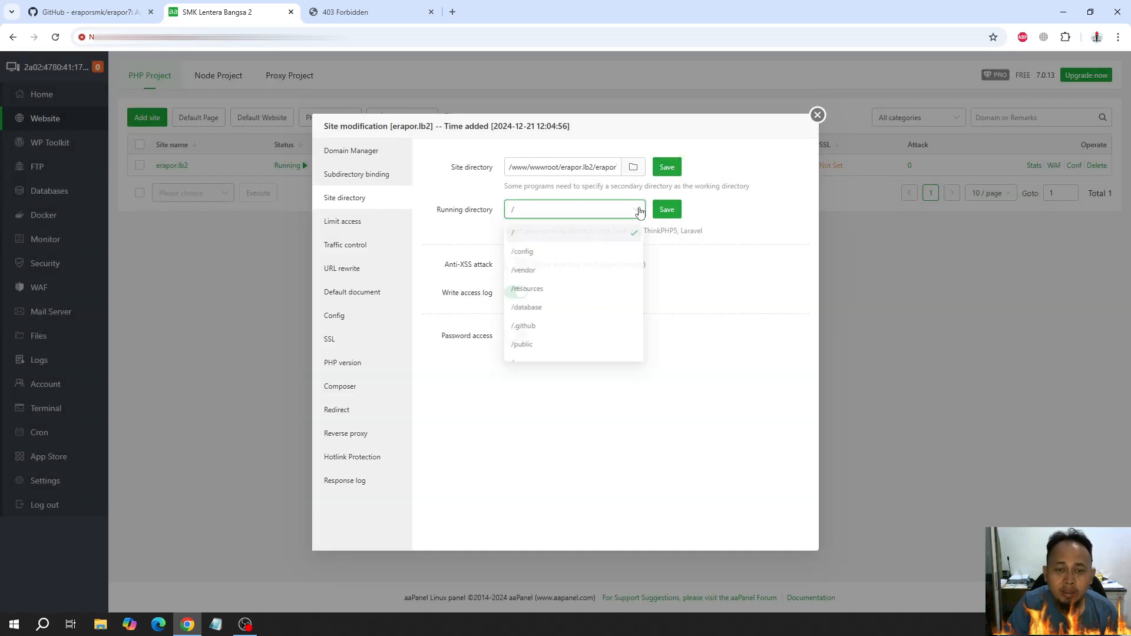
left_click(531, 347)
left_click(674, 214)
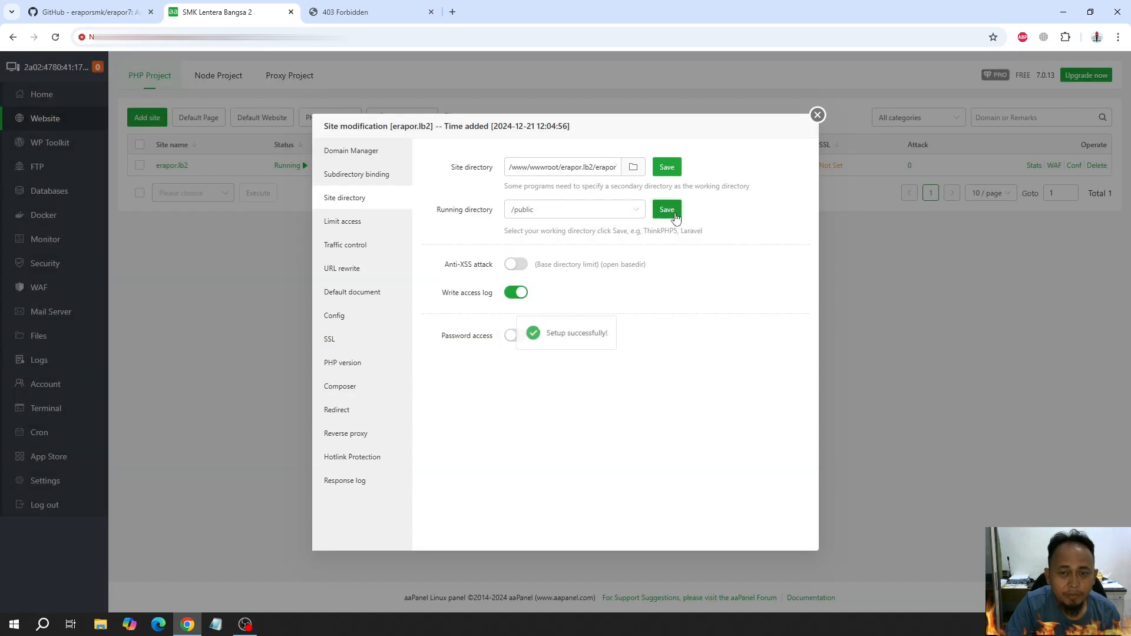
left_click(817, 115)
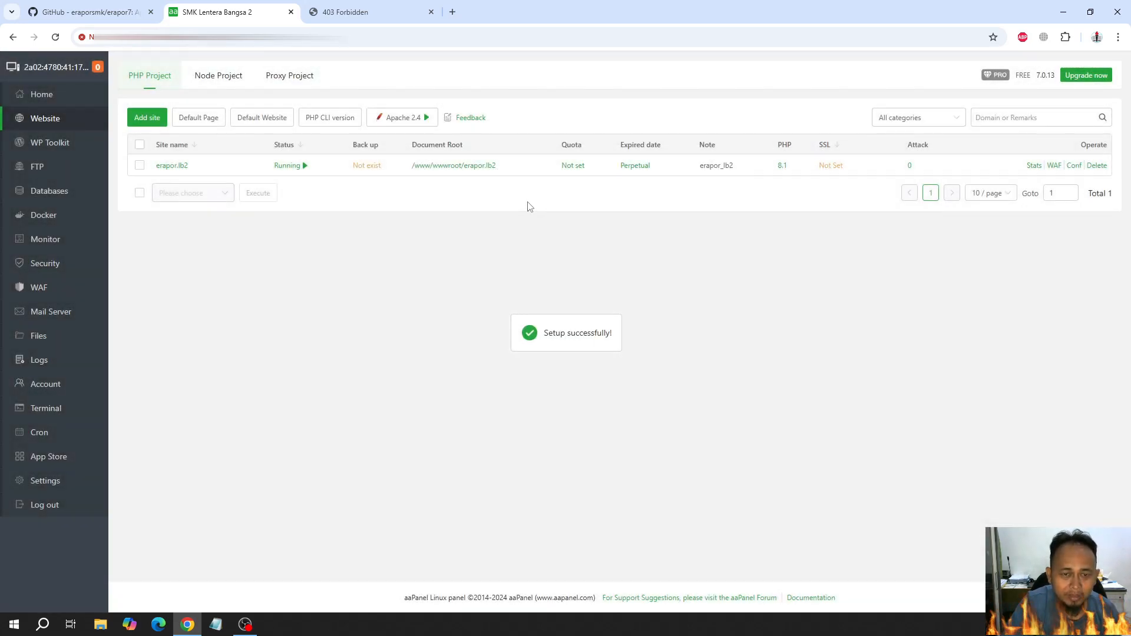
Open the site's document root folder in aaPanel, and reload the e-Rapor page on port 8154 to read its response
left_click(452, 166)
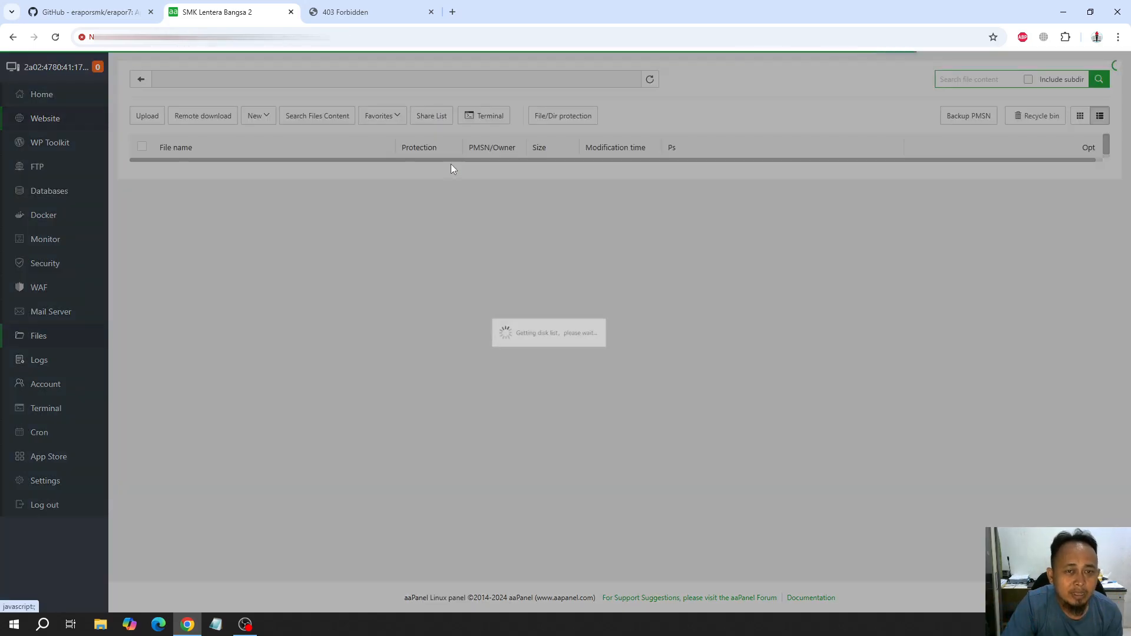
left_click(352, 11)
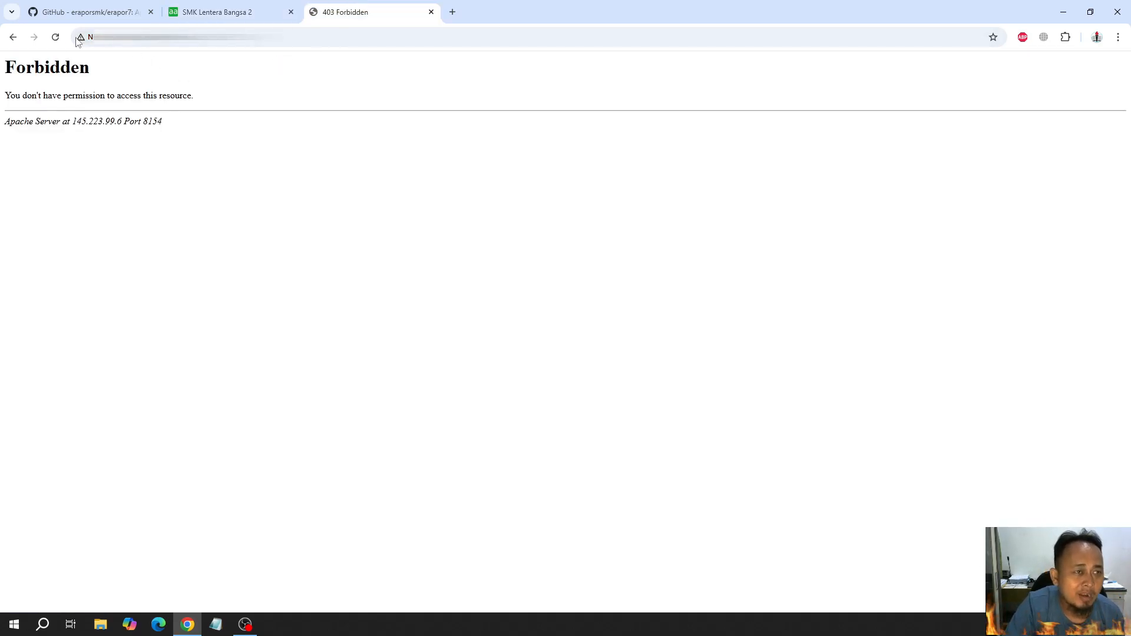
left_click(57, 38)
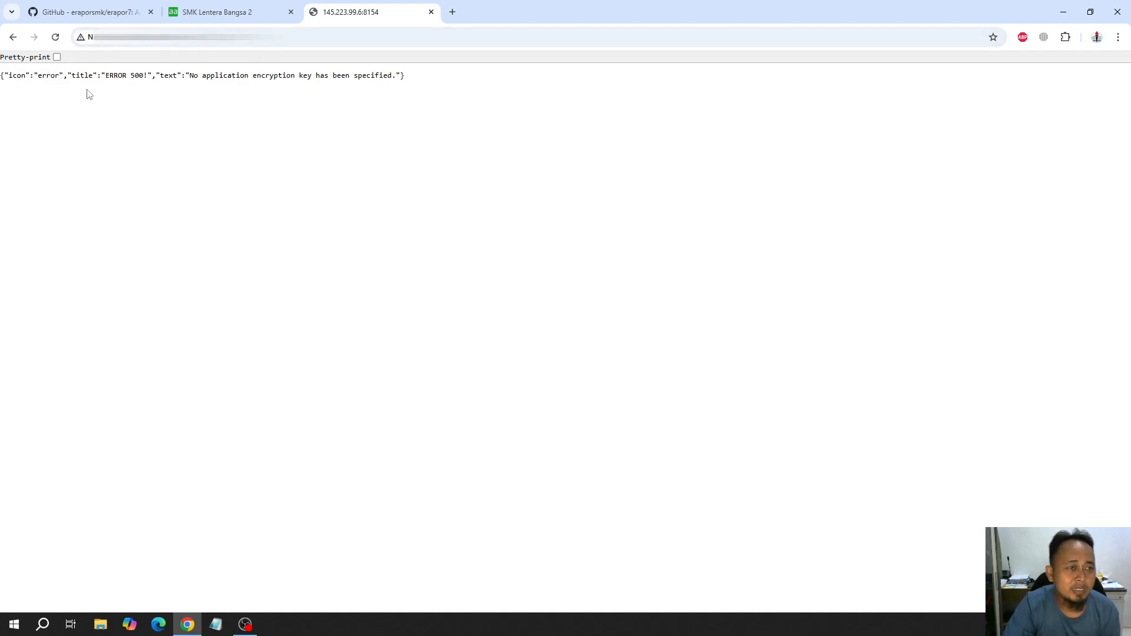
left_click_drag(46, 81, 440, 114)
left_click(440, 113)
Look up the app key section in the GitHub README and open an aaPanel terminal in the erapor7 folder
left_click(242, 14)
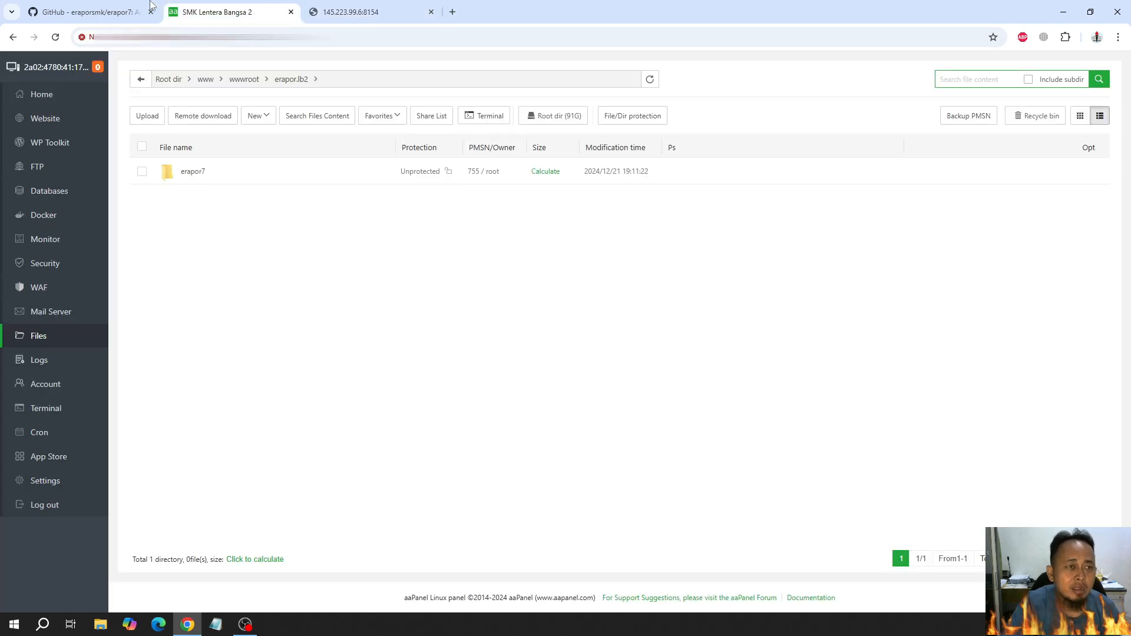
left_click(111, 7)
scroll(352, 258, "down", 4)
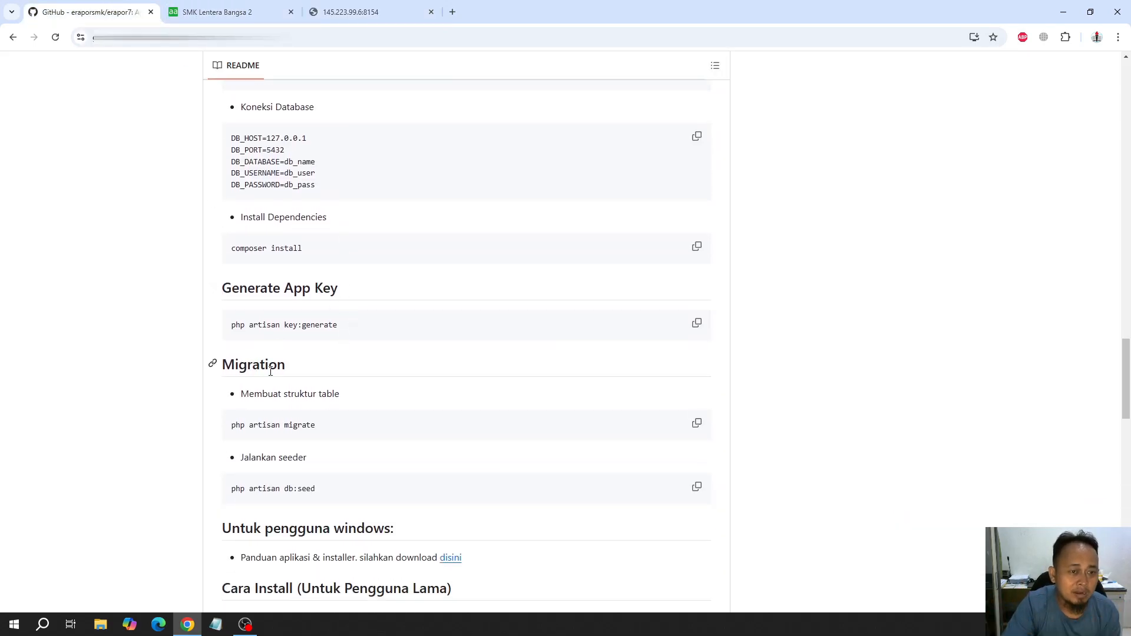
left_click(212, 13)
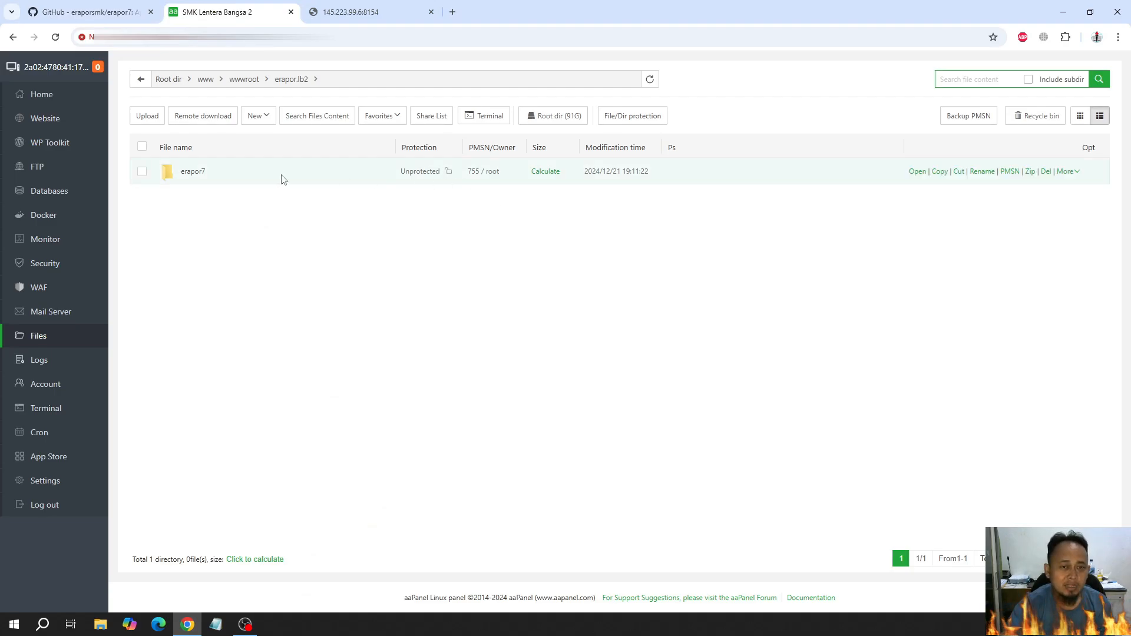
left_click(197, 172)
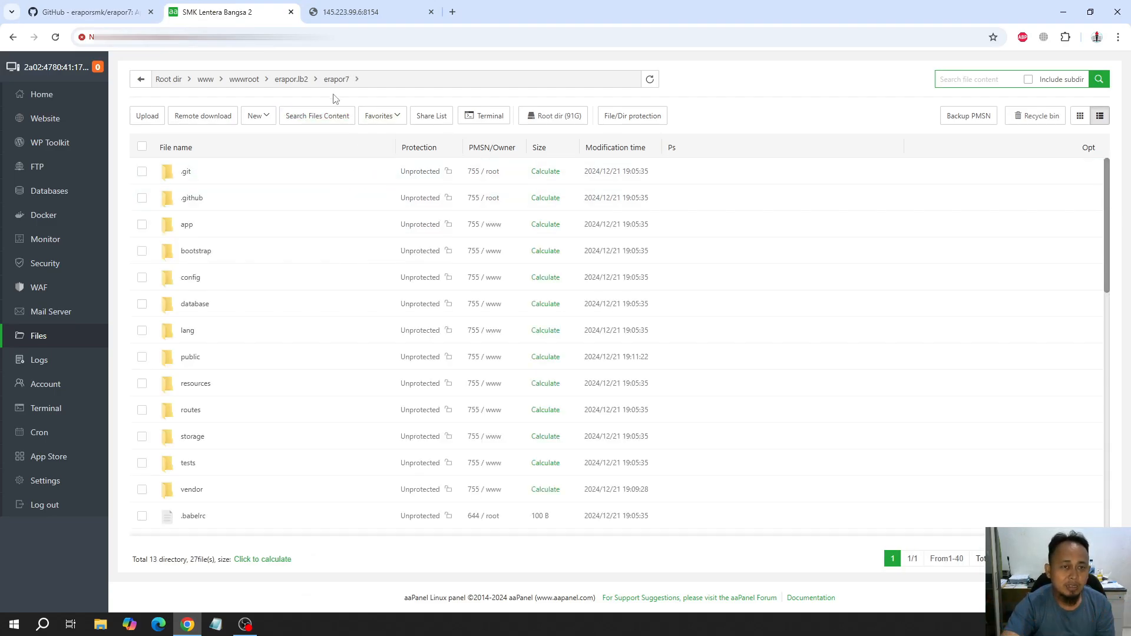
left_click(482, 121)
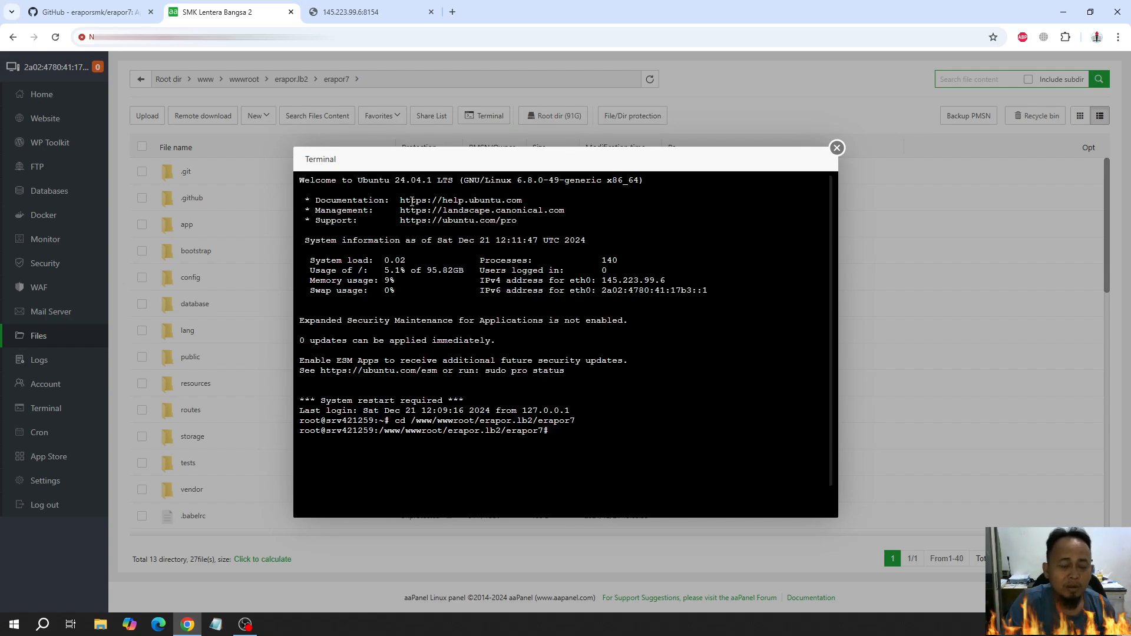
Copy the app key command from the GitHub README and run php artisan key:generate in the erapor7 terminal
left_click(359, 10)
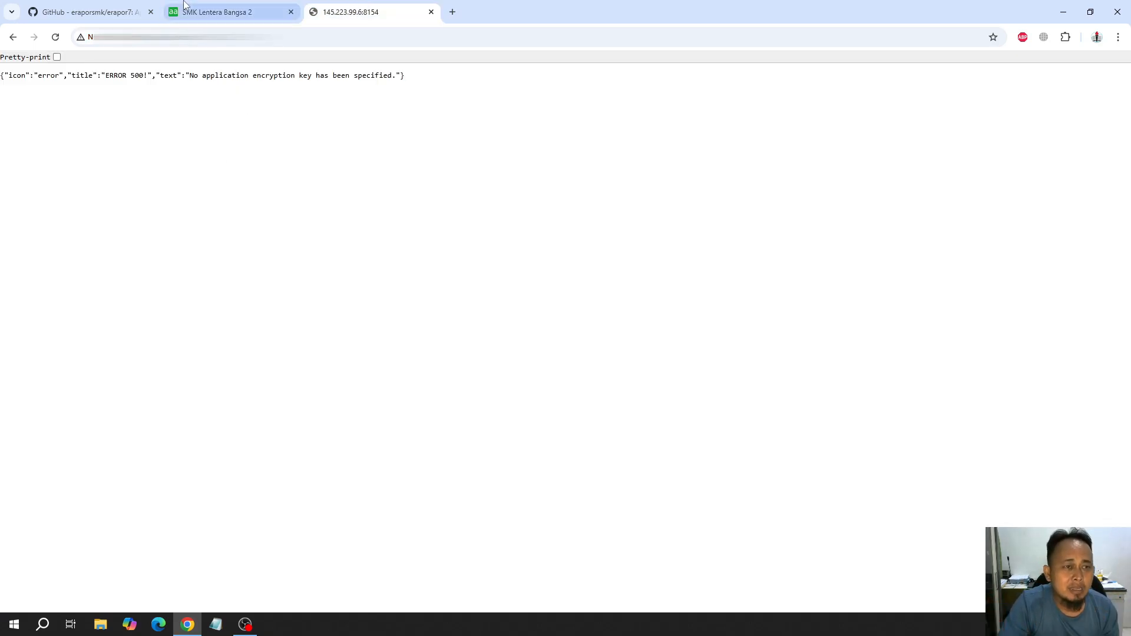
left_click(135, 7)
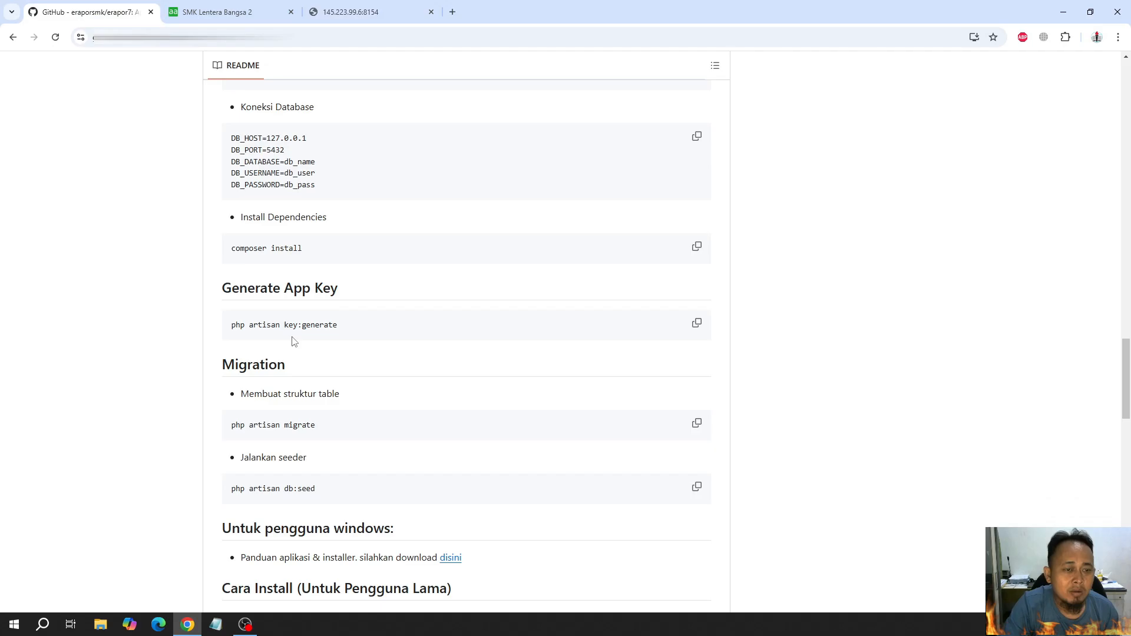
left_click_drag(212, 286, 434, 298)
left_click(533, 311)
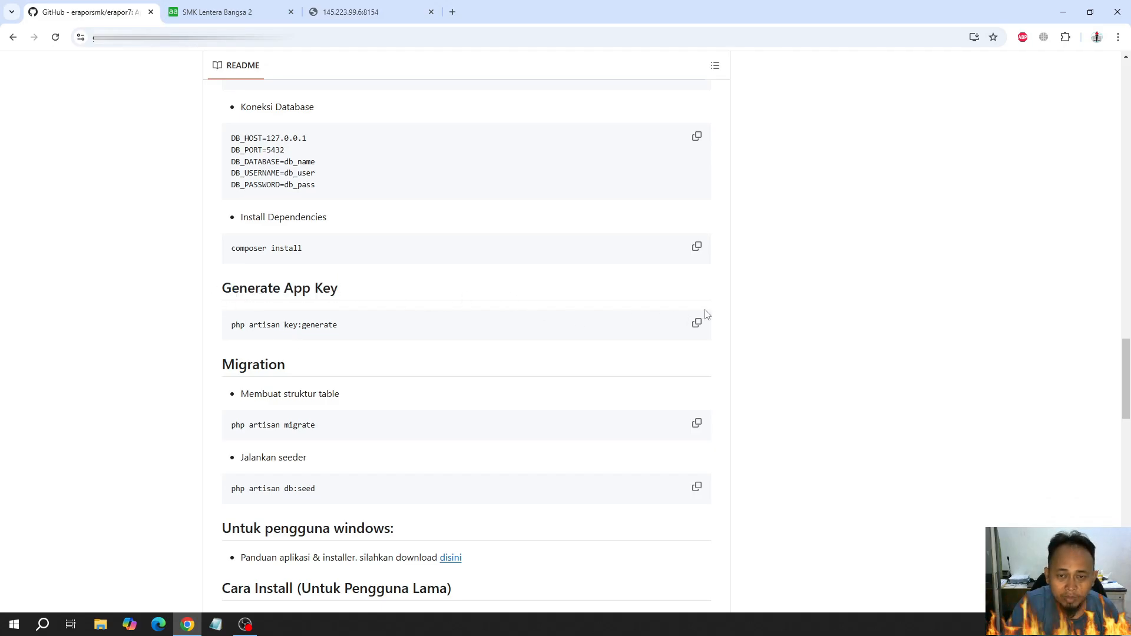
left_click(697, 332)
left_click(230, 6)
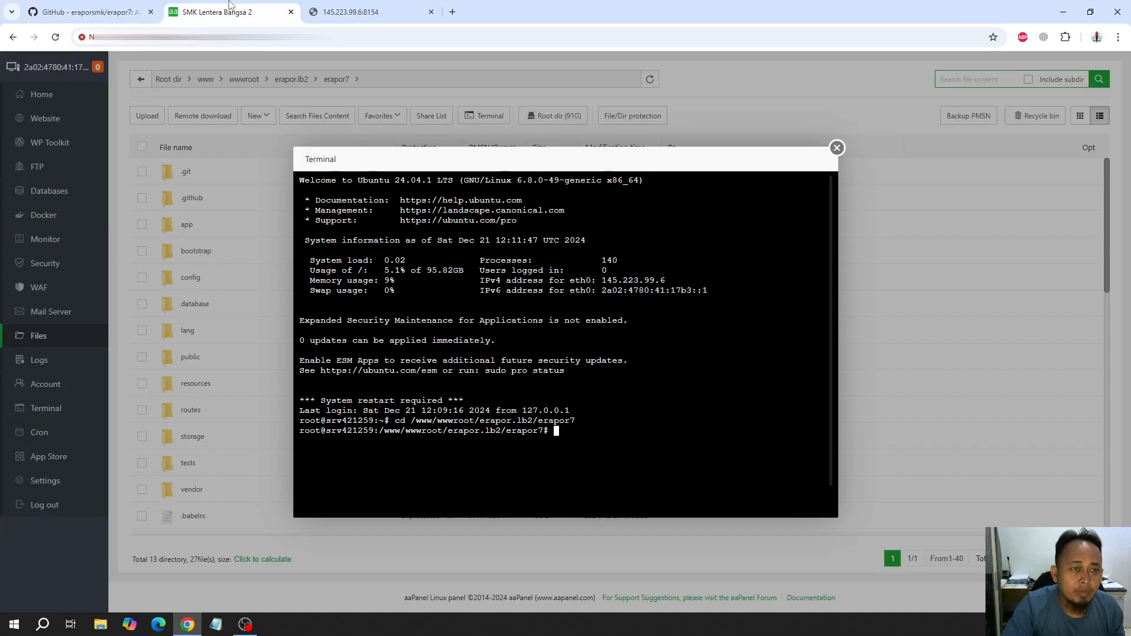
key("ctrl+v")
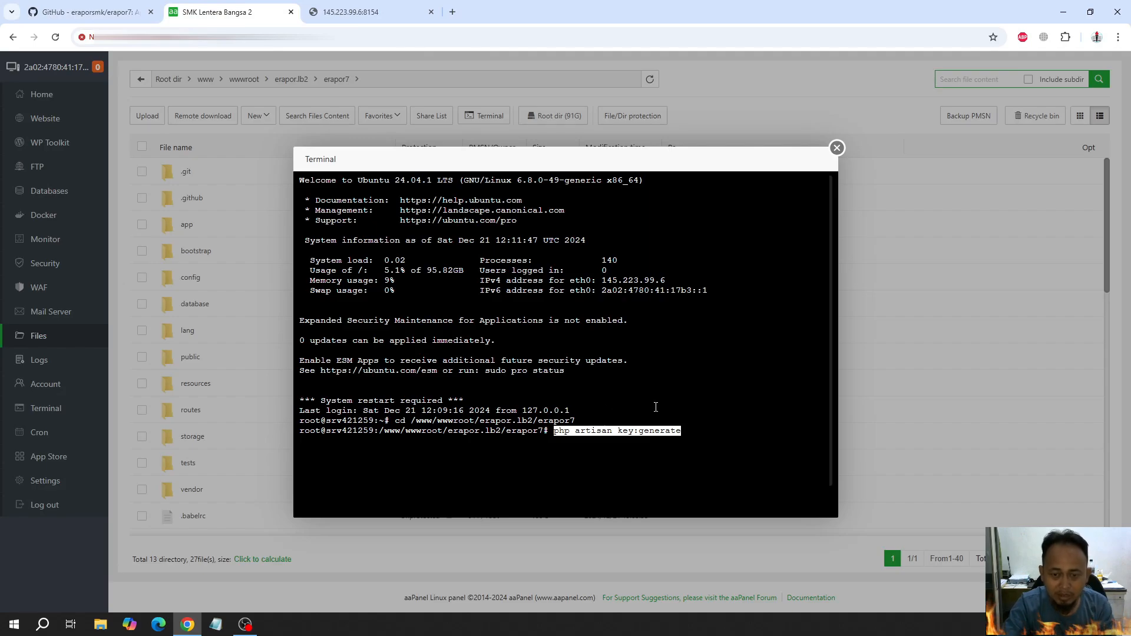
key("Return")
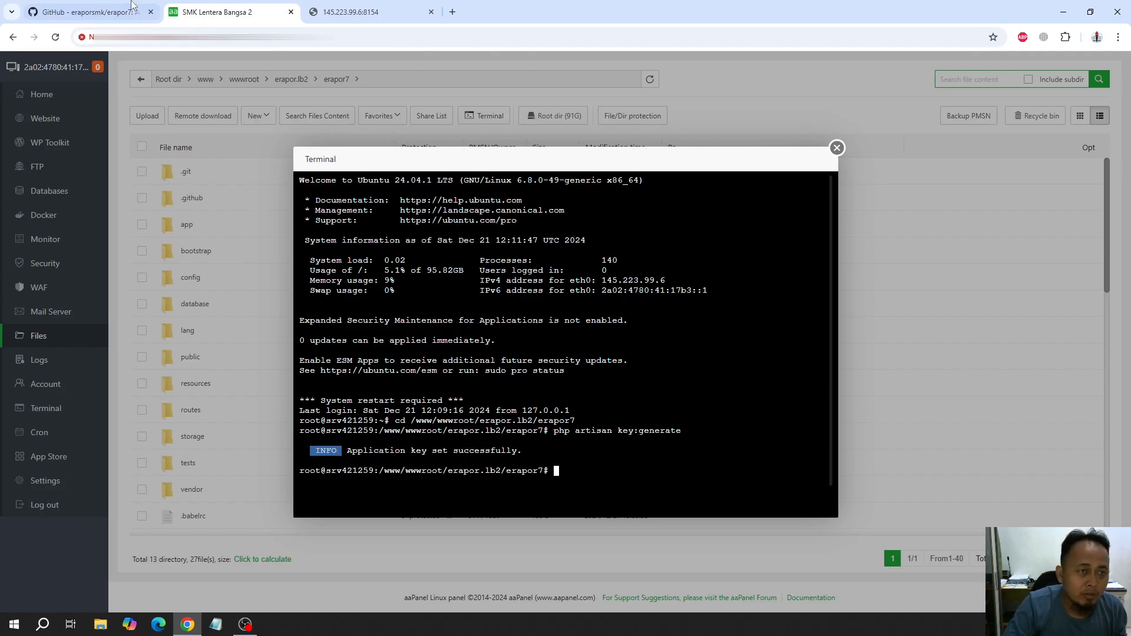
Create the database tables by copying php artisan migrate from the README and running it in the erapor7 terminal
left_click(89, 12)
scroll(386, 311, "down", 2)
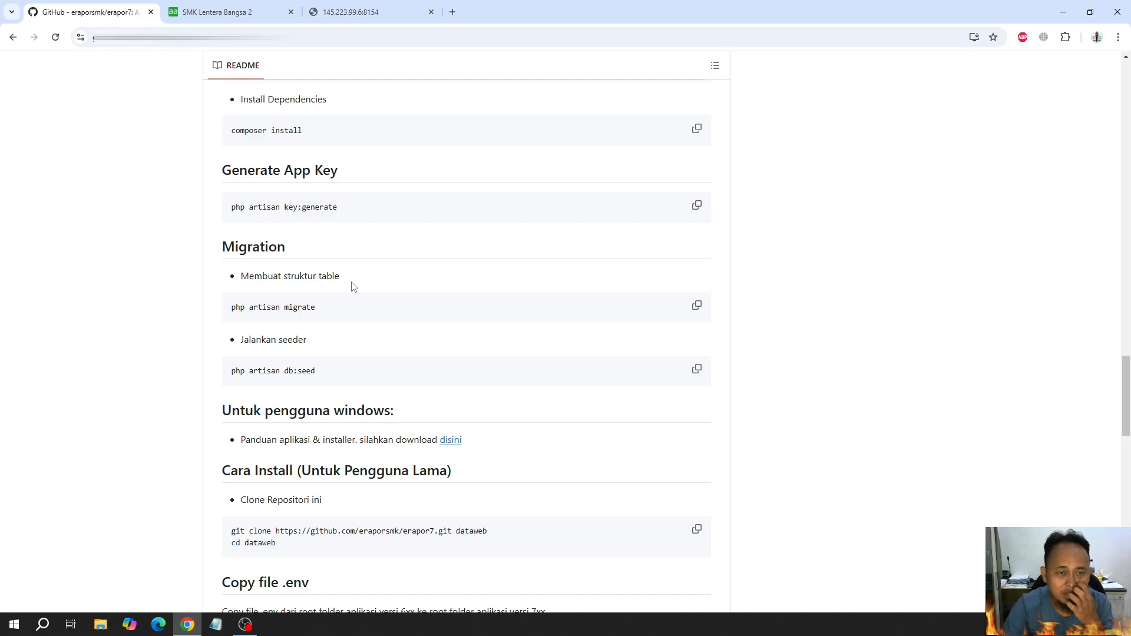
left_click(698, 305)
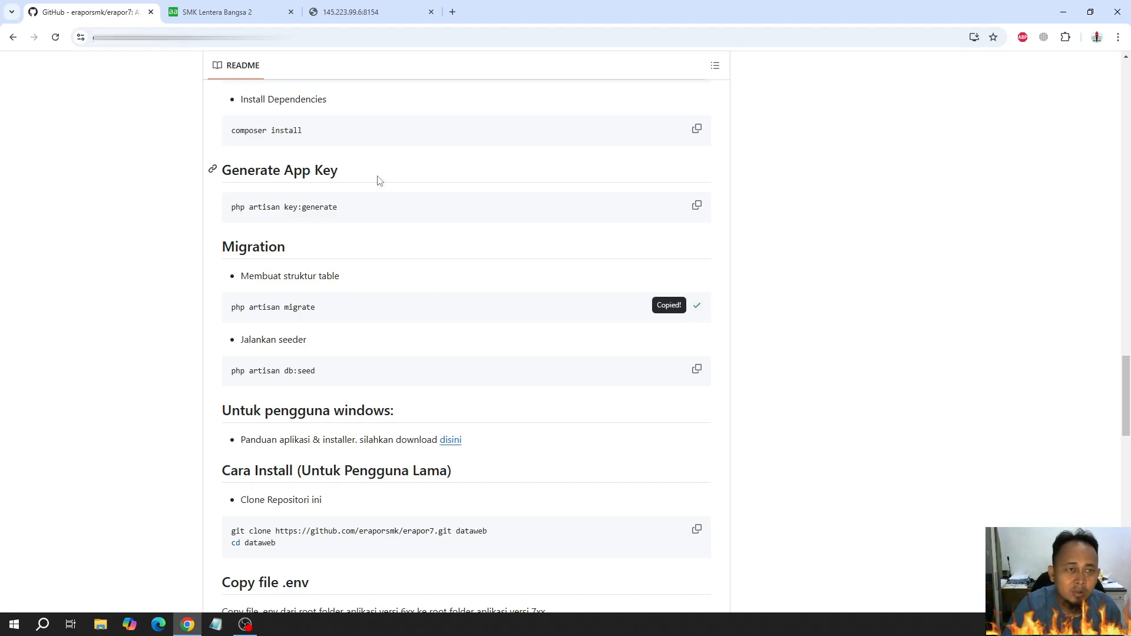
left_click(255, 7)
key("ctrl+v")
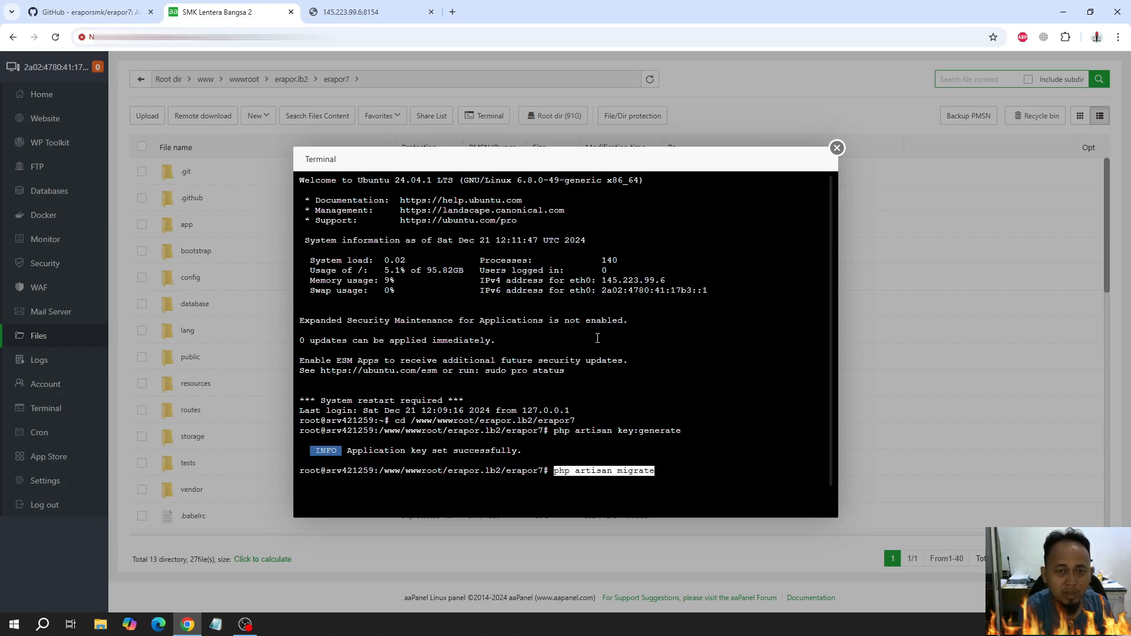
key("Return")
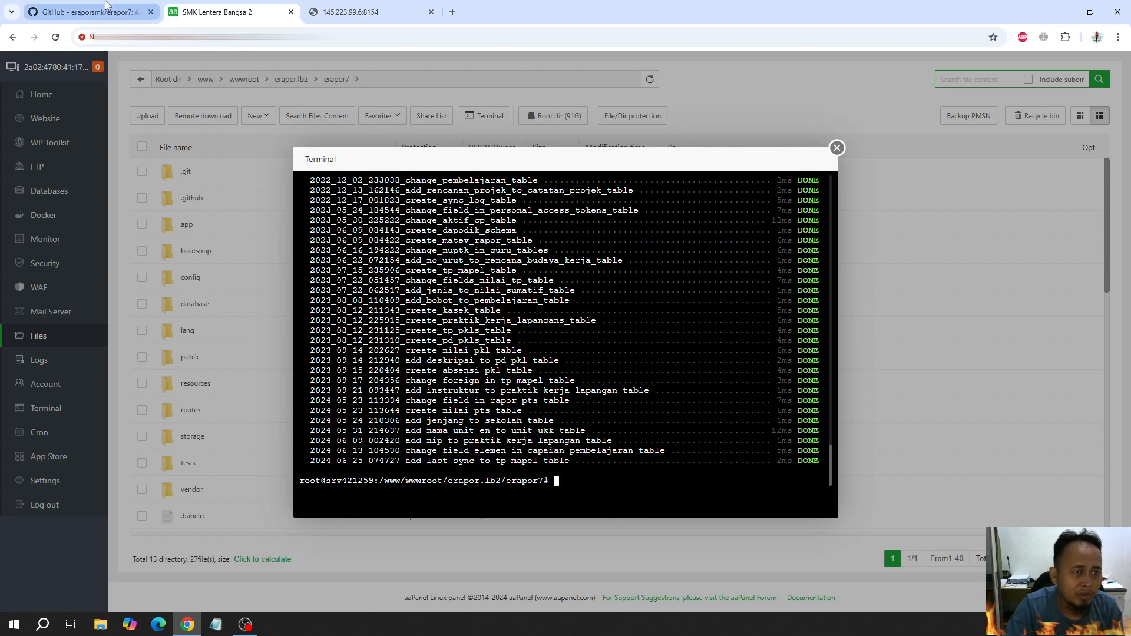
Seed the database by copying php artisan db:seed from the README and running it in the erapor7 terminal
left_click(89, 11)
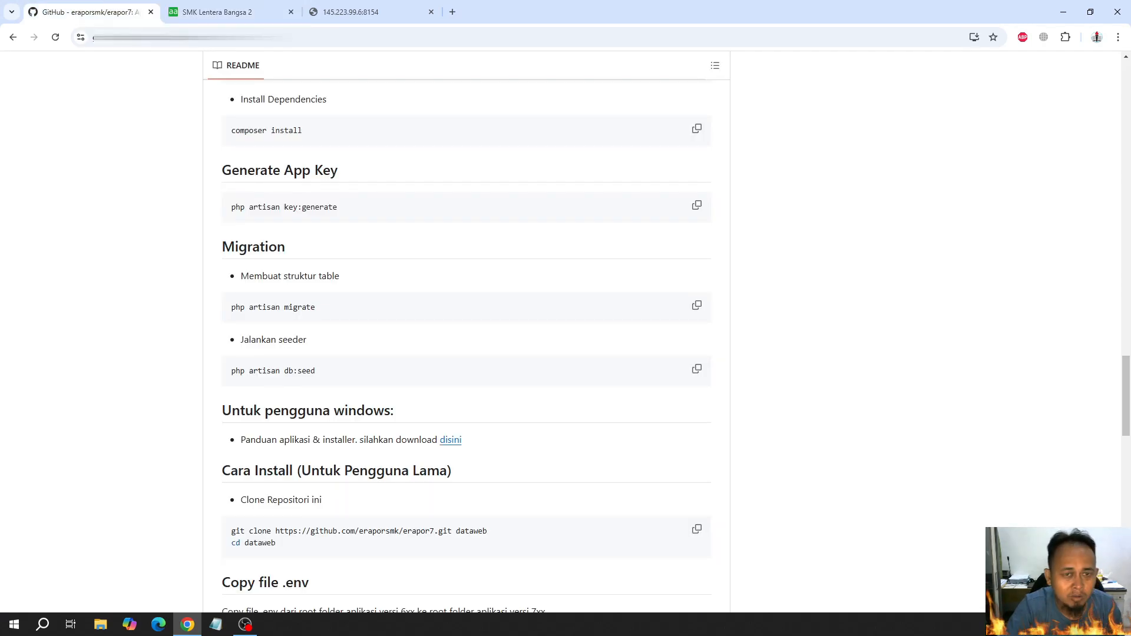
left_click(697, 369)
left_click(224, 12)
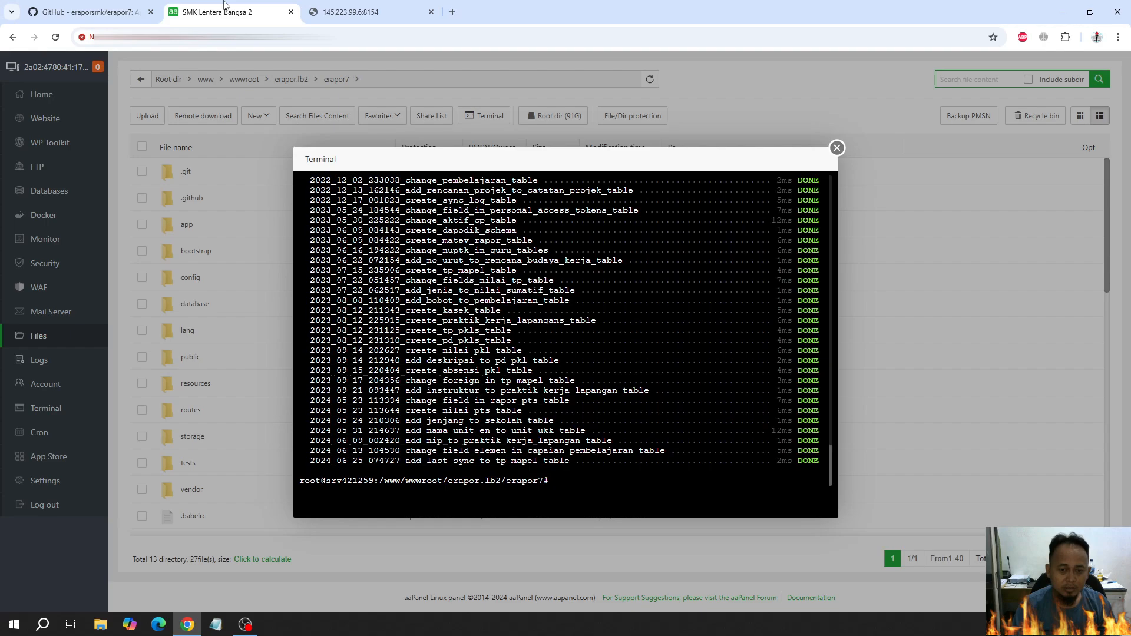
key("ctrl+v")
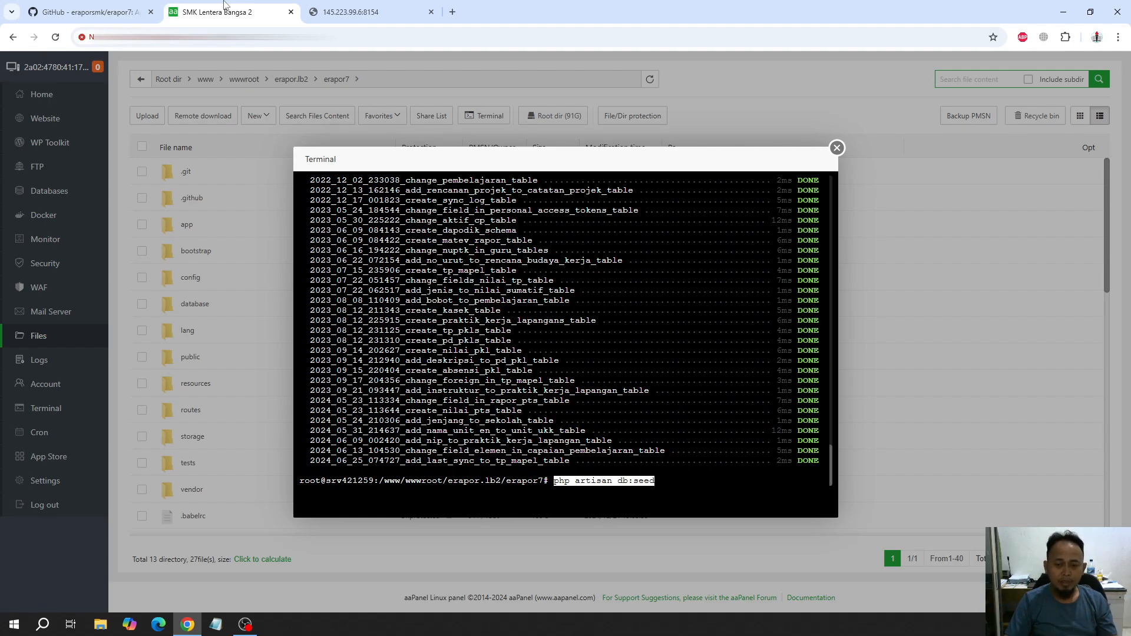
key("Return")
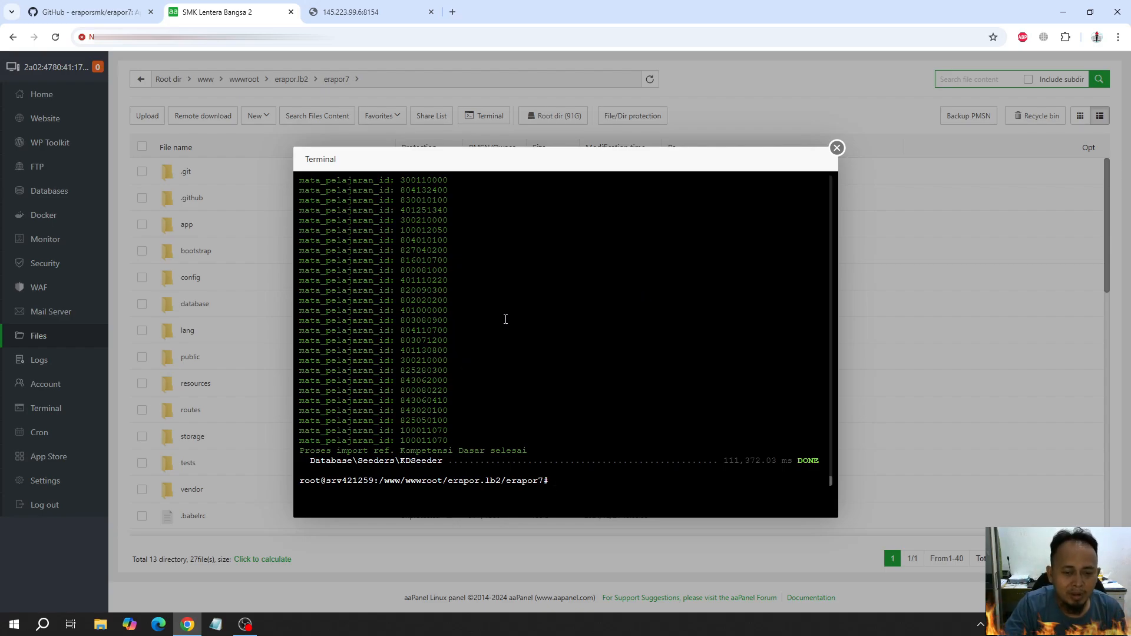
Reload the e-Rapor page in its browser tab to check that the application loads
left_click(368, 10)
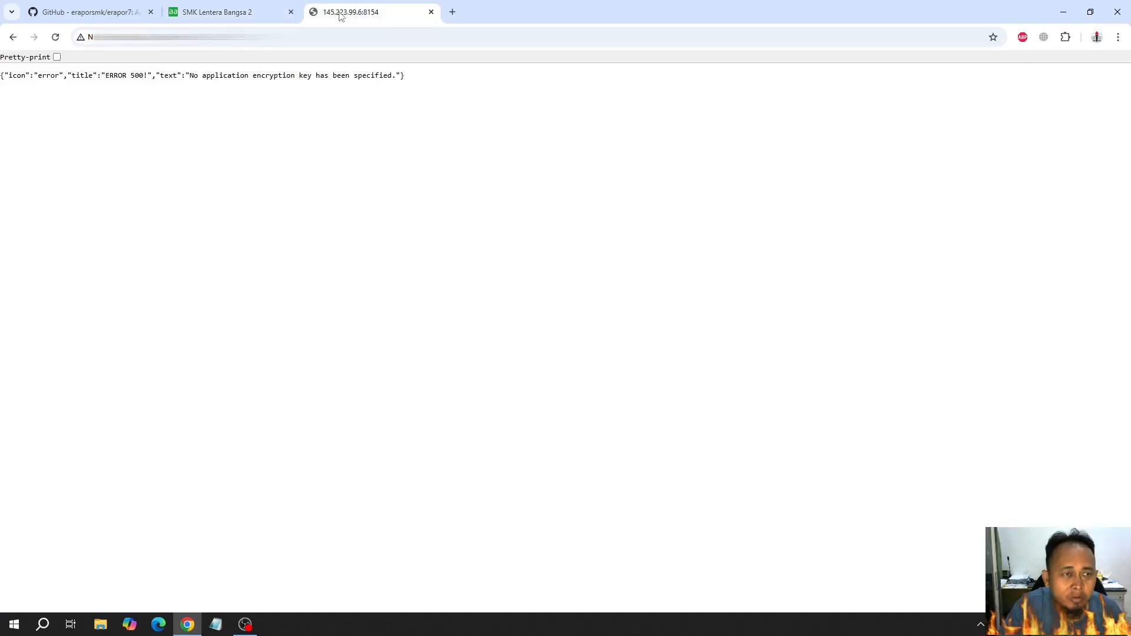
left_click(55, 36)
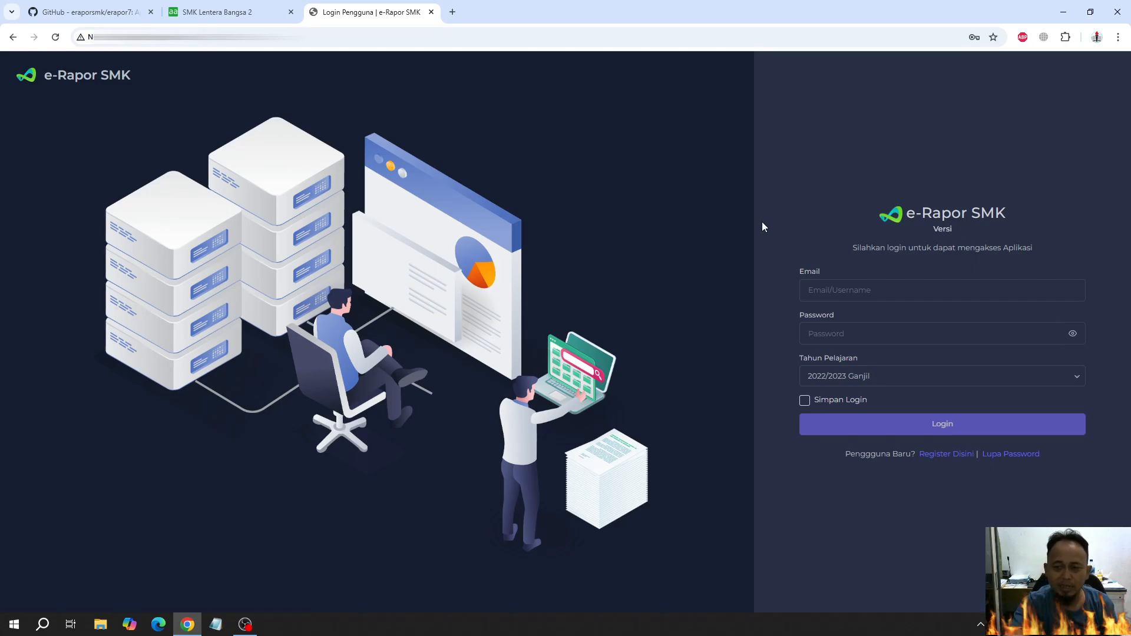
Find the application version update command in the GitHub README and check the version line on the e-Rapor login page
left_click(89, 12)
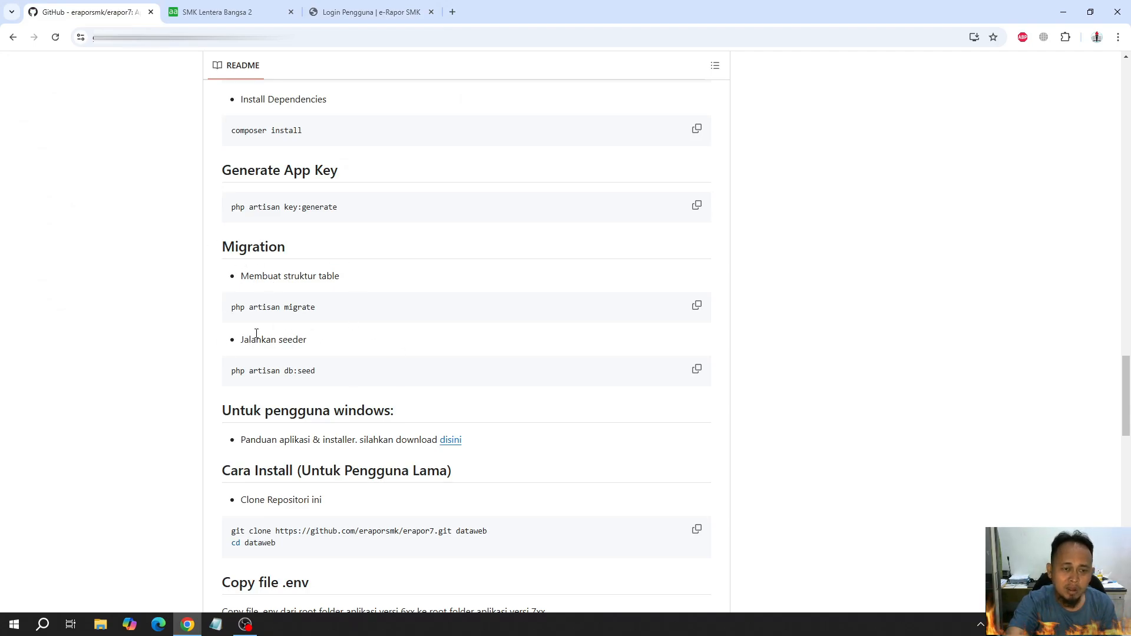
scroll(118, 344, "down", 5)
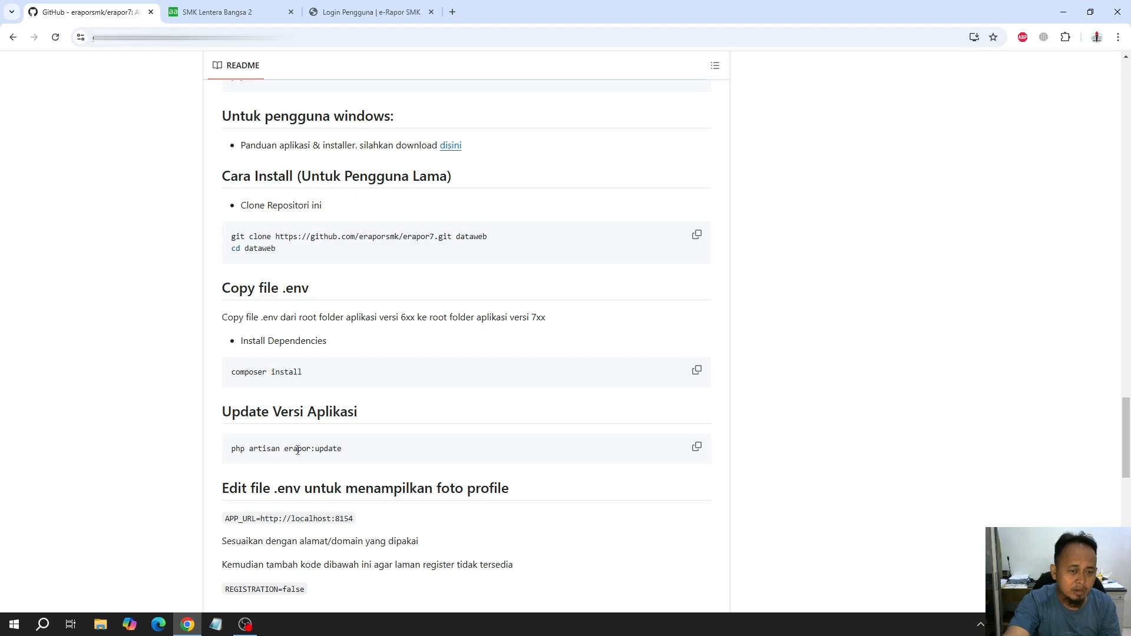
left_click_drag(351, 454, 222, 452)
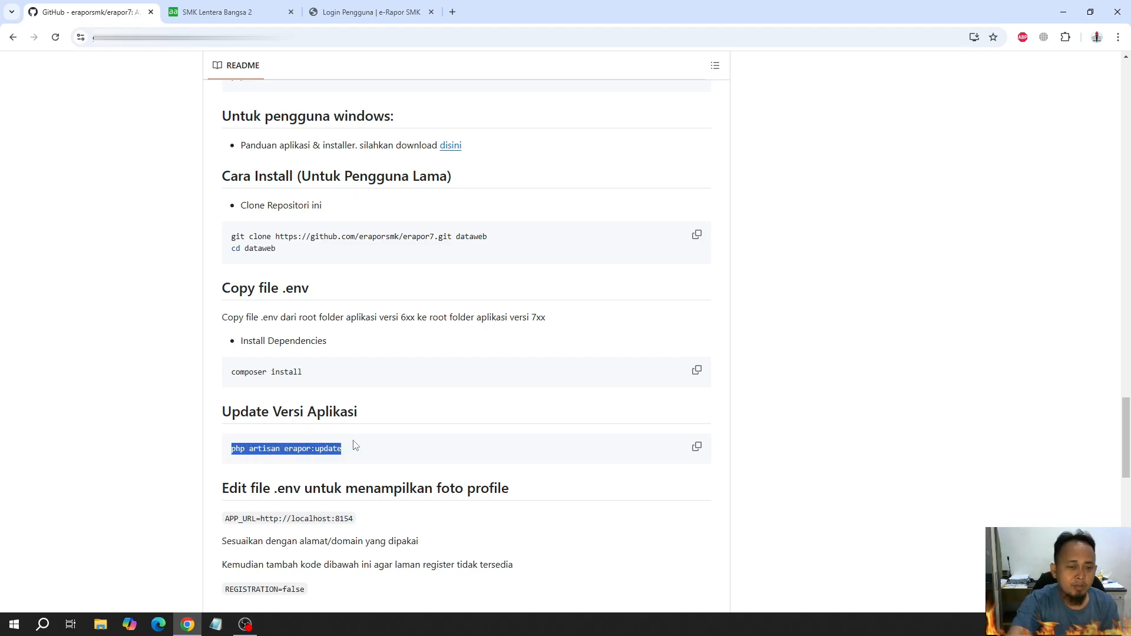
left_click(368, 12)
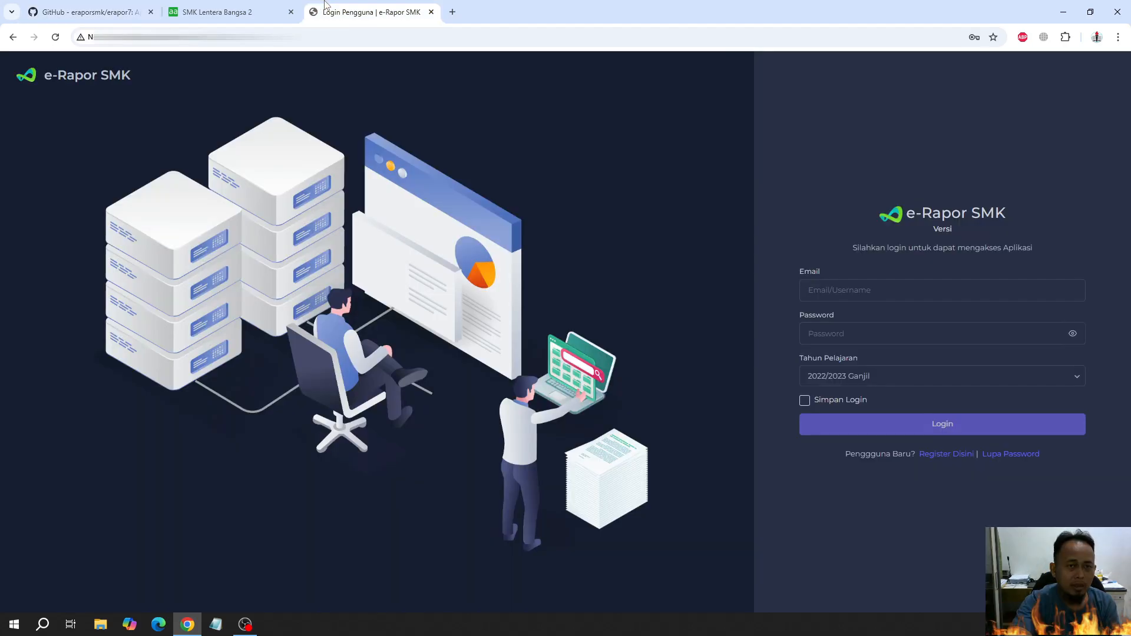
left_click_drag(933, 236, 963, 231)
double_click(942, 229)
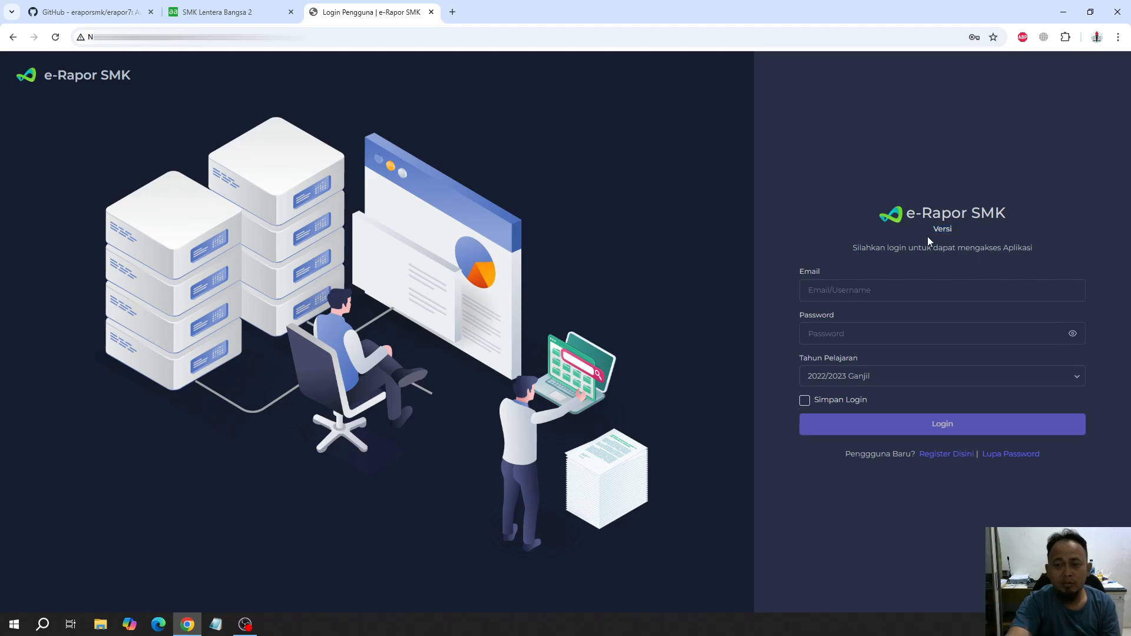
Copy the version update command from the GitHub README and try to run php artisan erapor:update in the erapor7 terminal
left_click(121, 13)
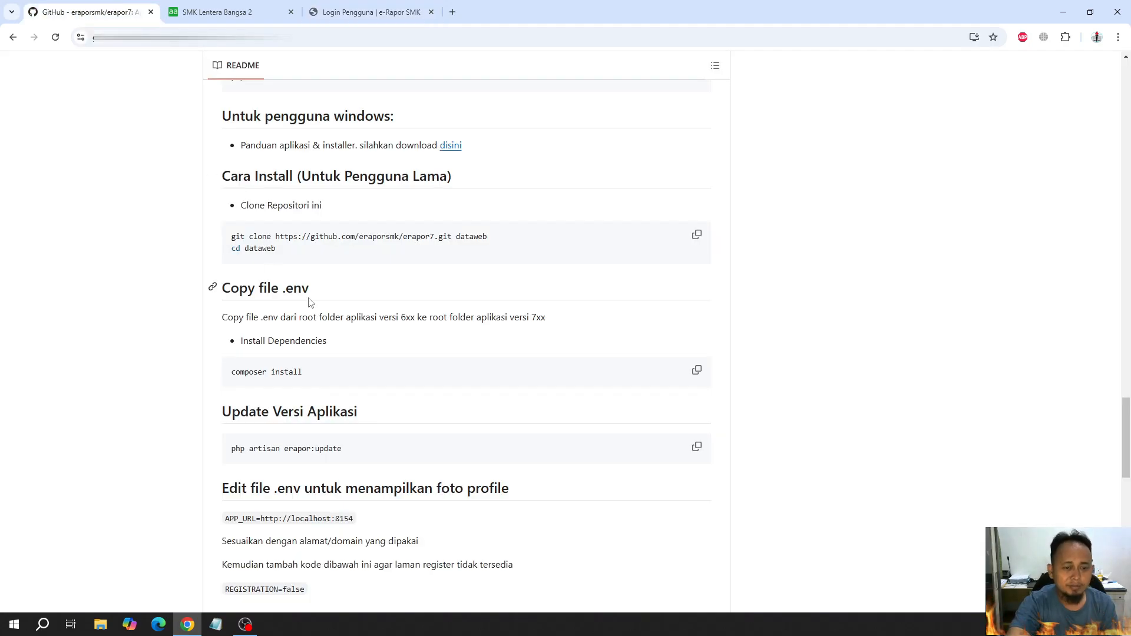
left_click(696, 446)
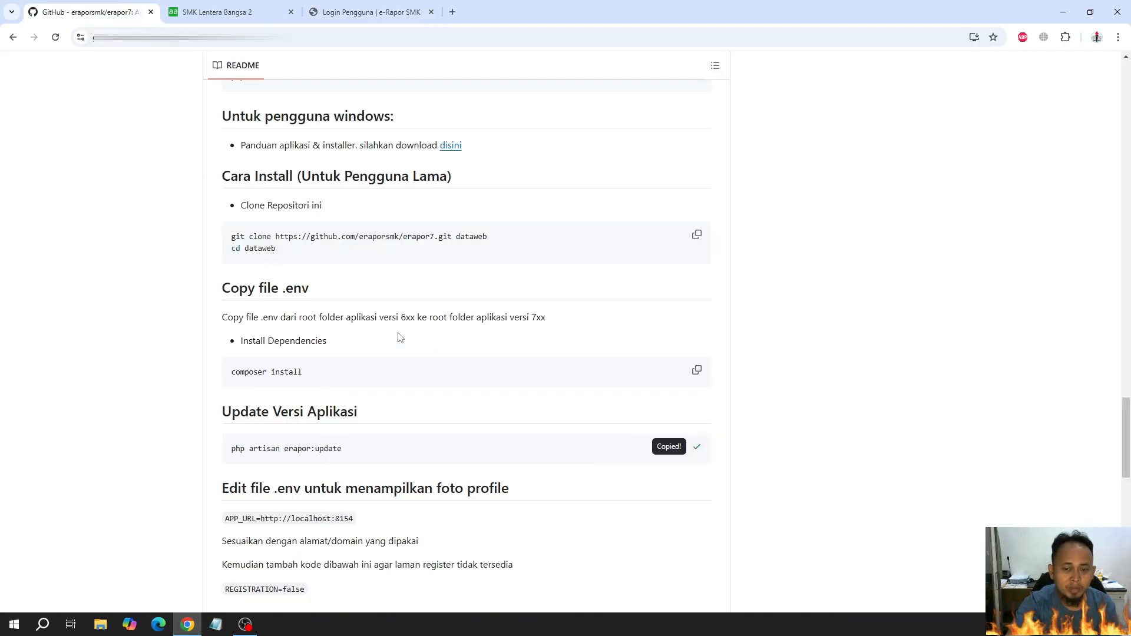
left_click(220, 13)
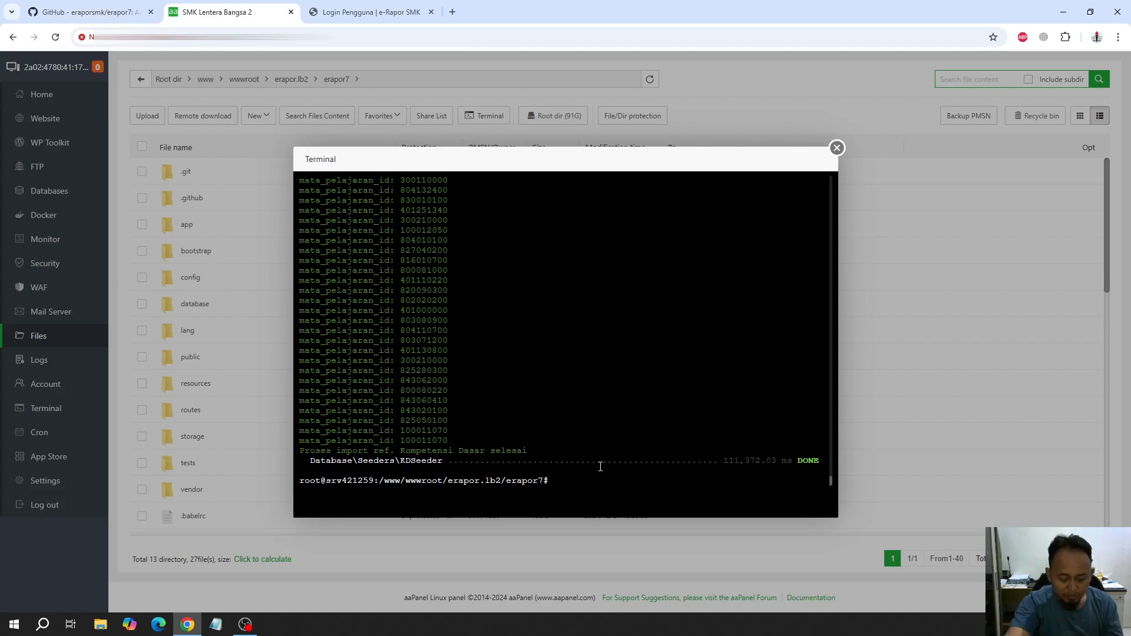
key("ctrl+v")
key("Return")
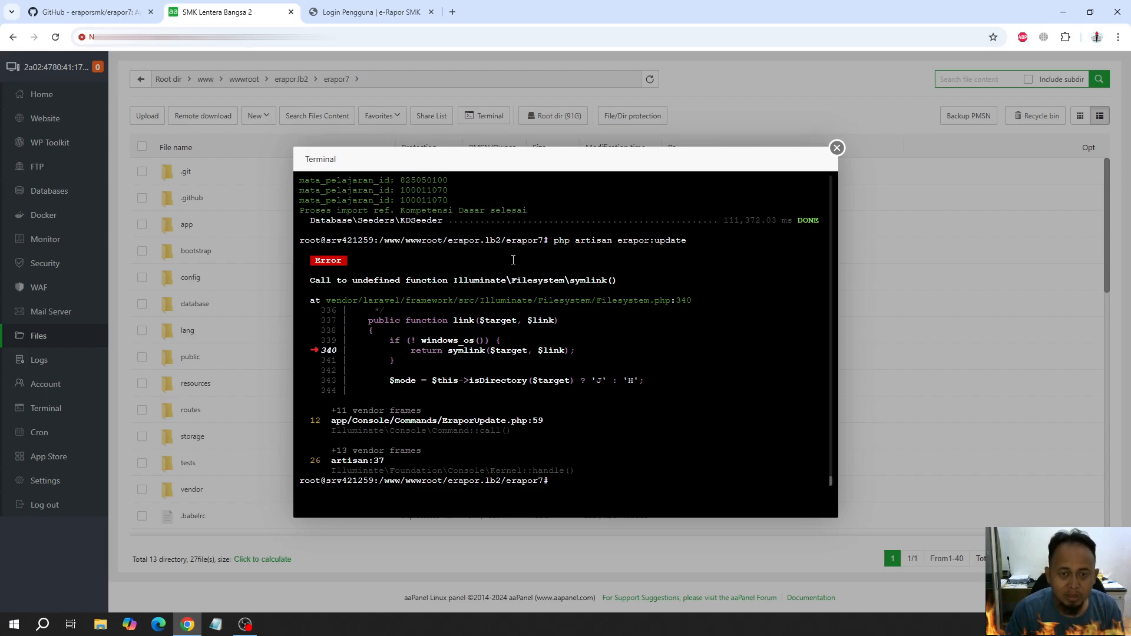
Try to create the storage link with php artisan storage:link in the terminal, and close the SSH session
type("php art")
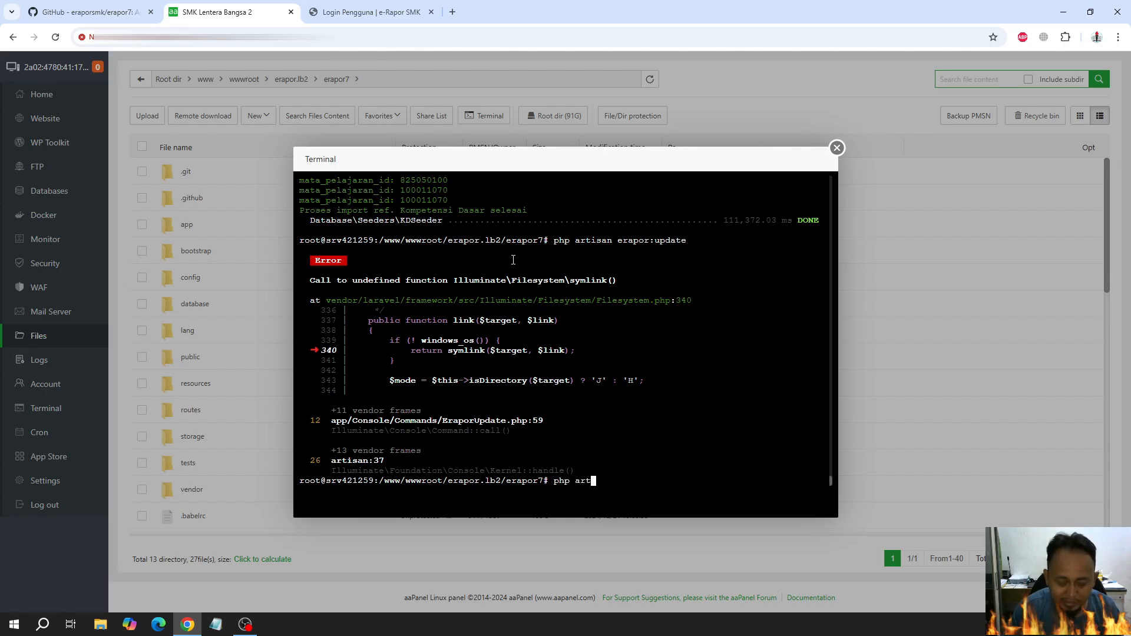
type("isan ")
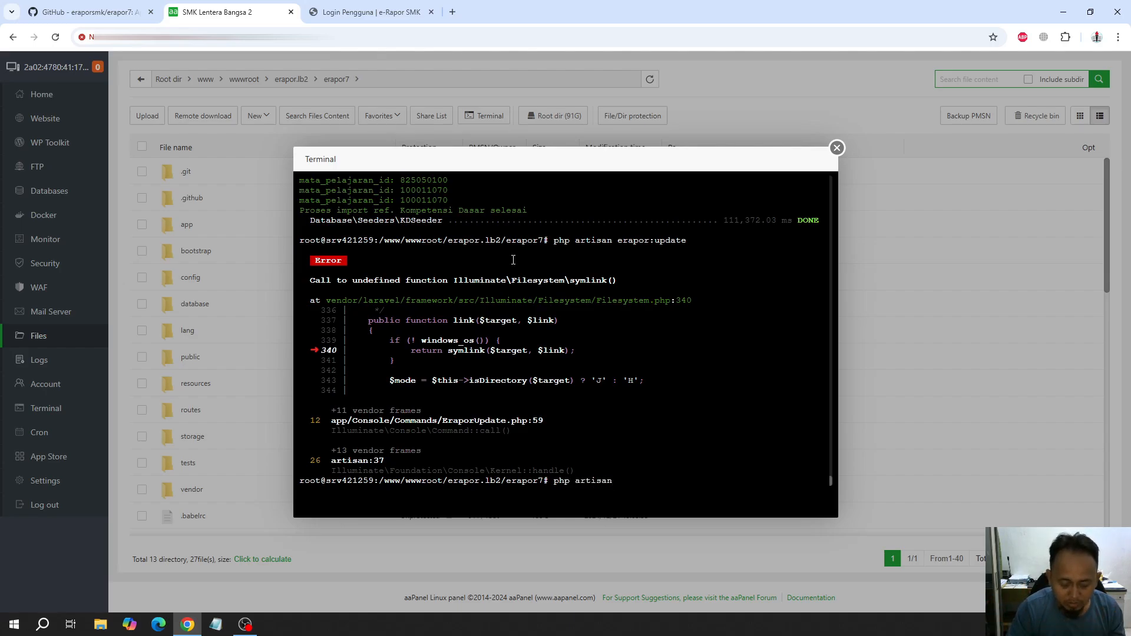
type("stor")
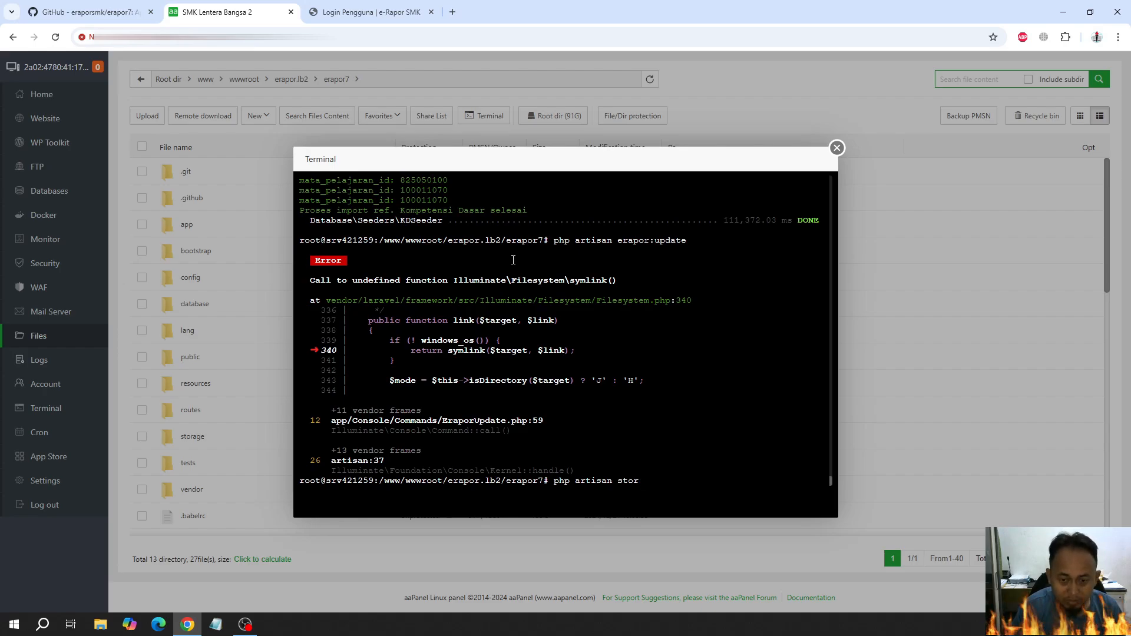
type("age")
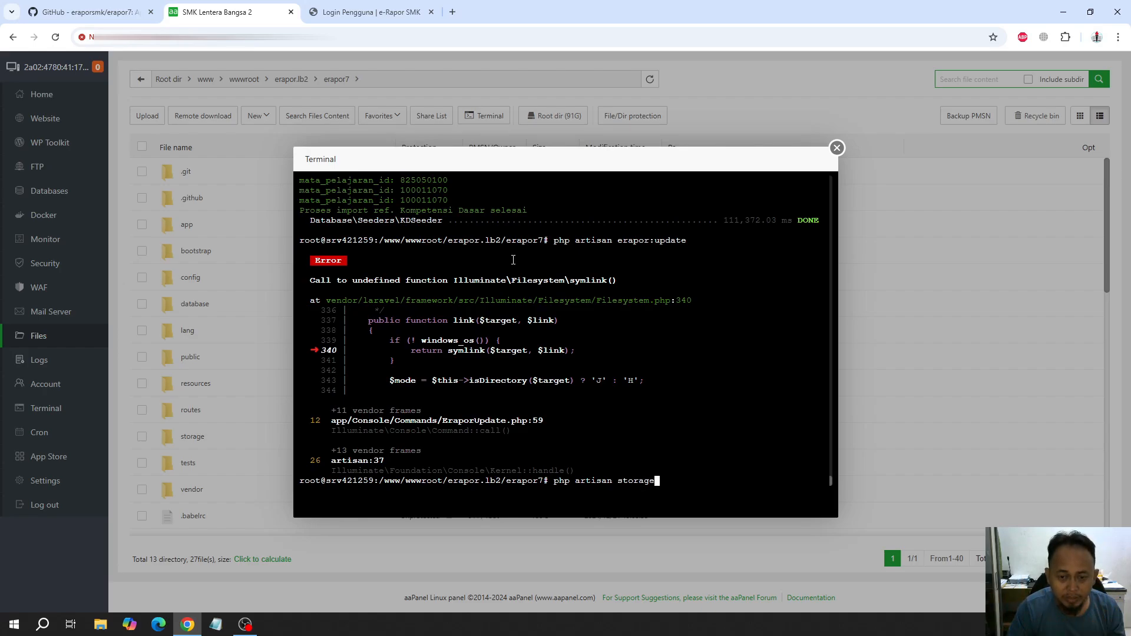
type(":link")
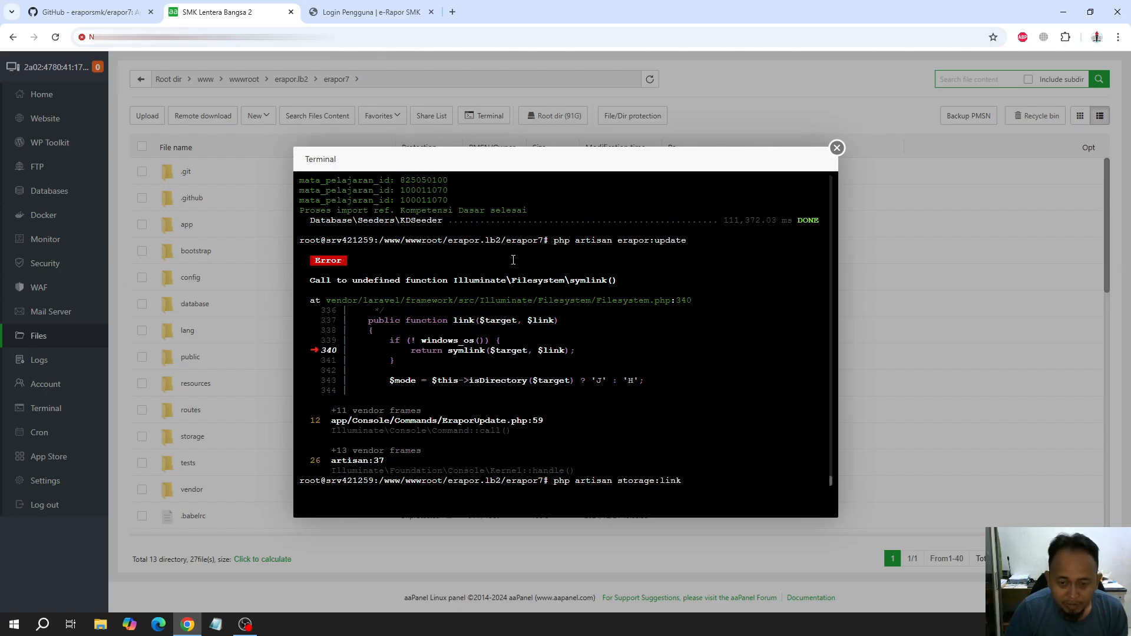
key("Return")
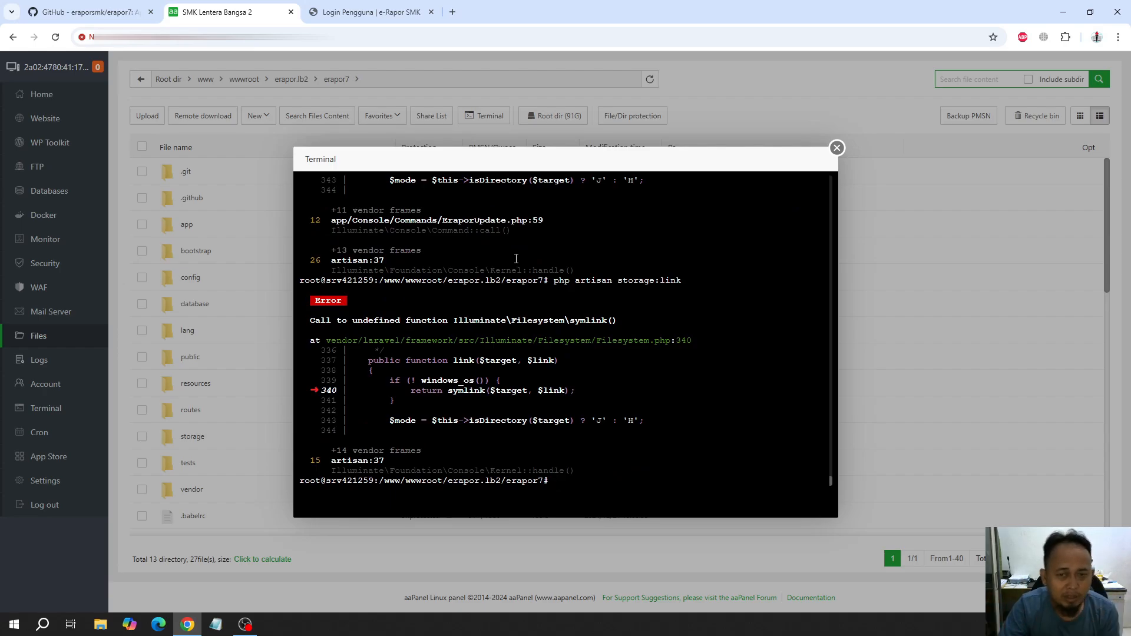
left_click(837, 148)
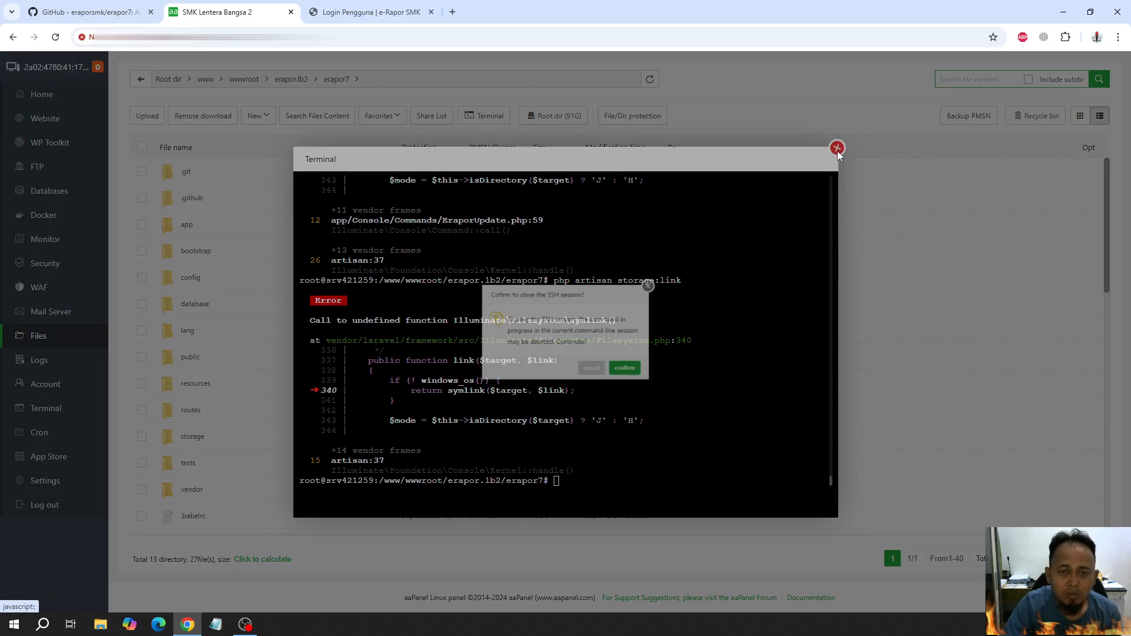
left_click(640, 380)
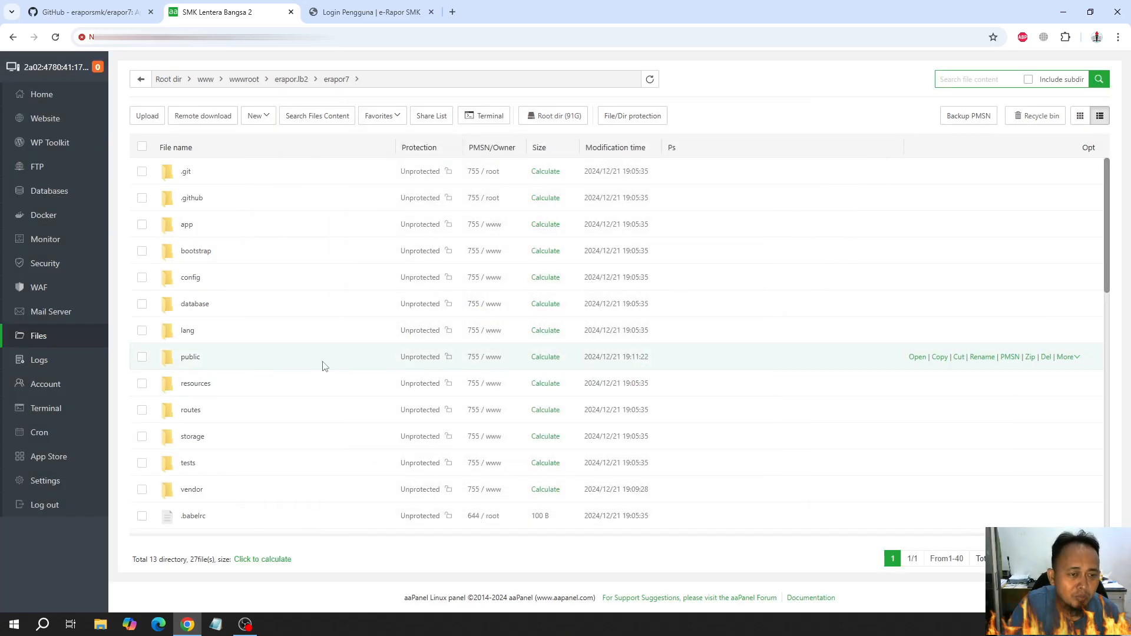
Open the public folder inside the erapor7 directory in the file manager
left_click(192, 358)
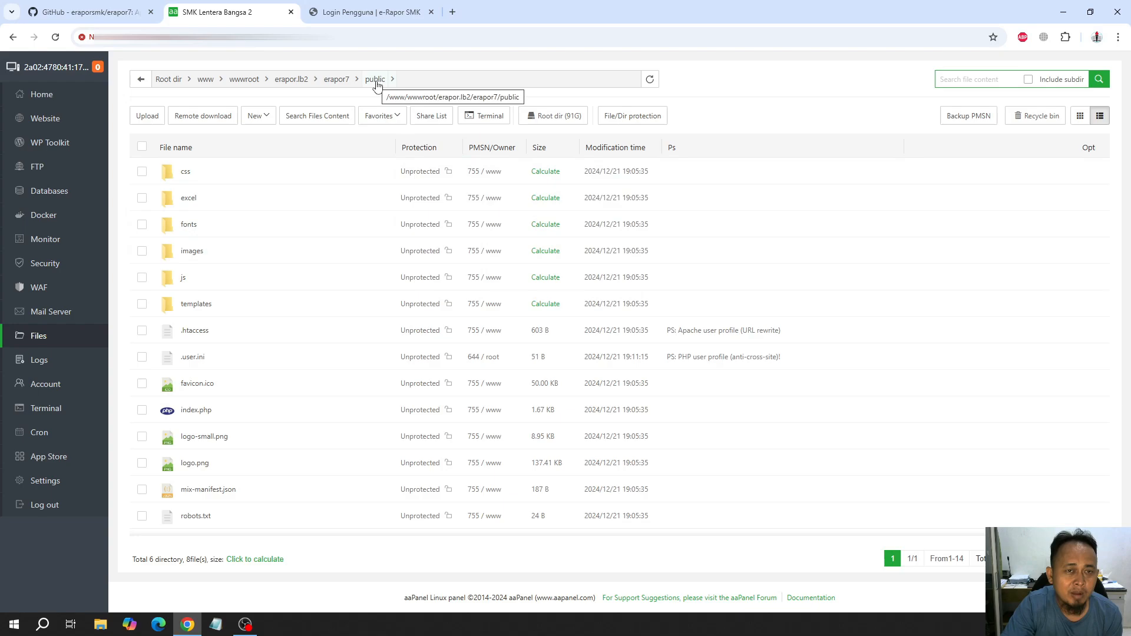
left_click(340, 84)
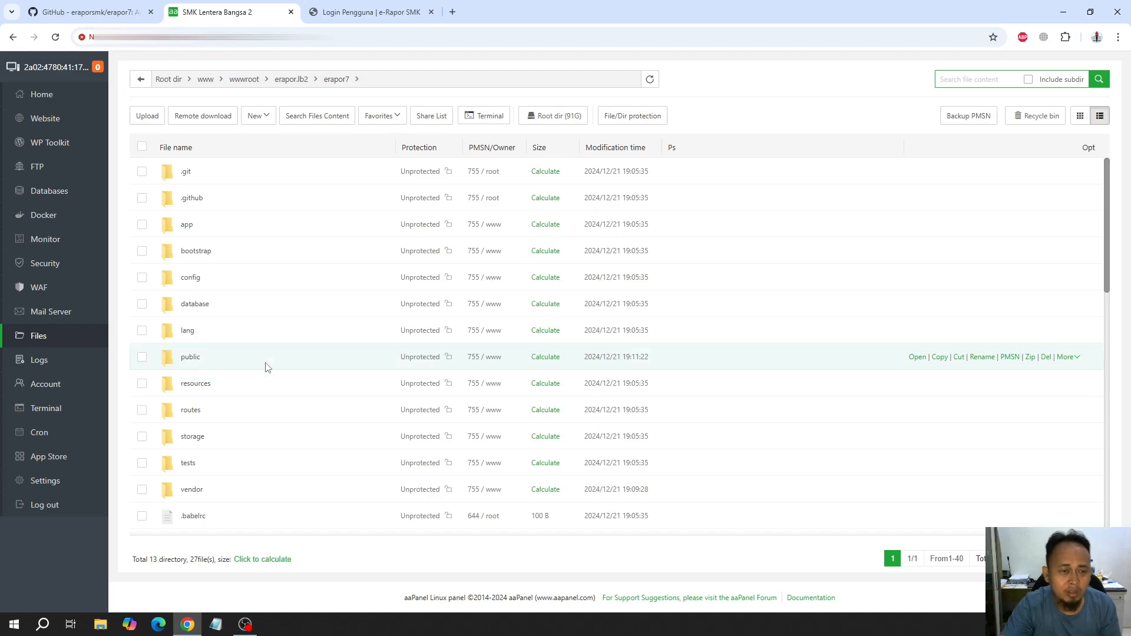
left_click(190, 357)
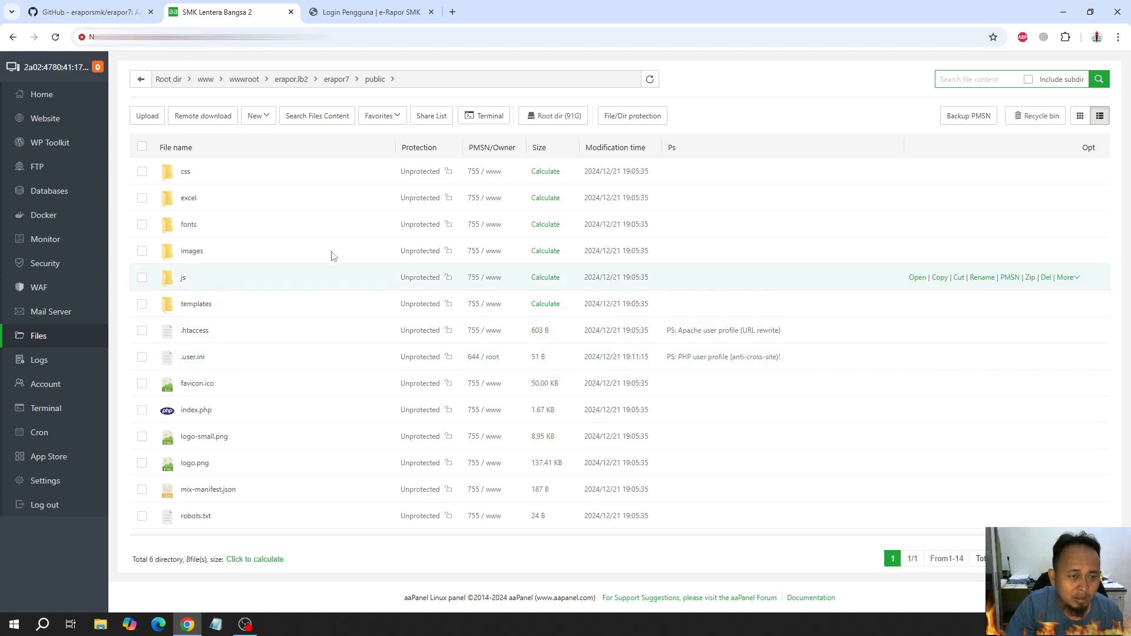
mouse_move(263, 117)
left_click(266, 172)
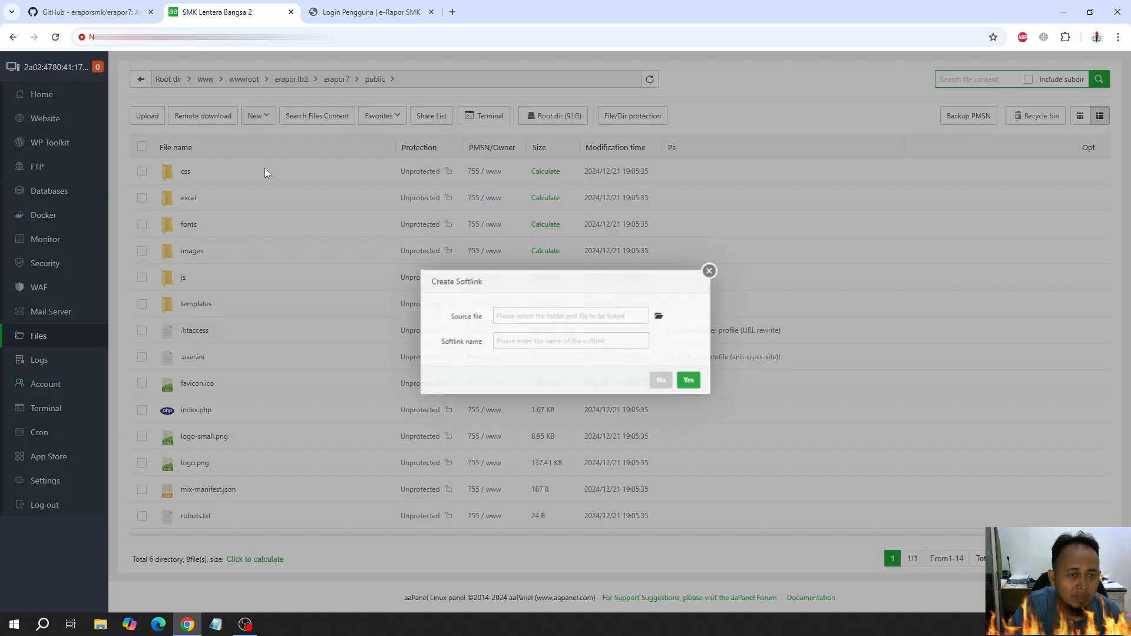
left_click(719, 269)
Create a new directory named storage in the erapor7 public folder
mouse_move(260, 117)
left_click(270, 135)
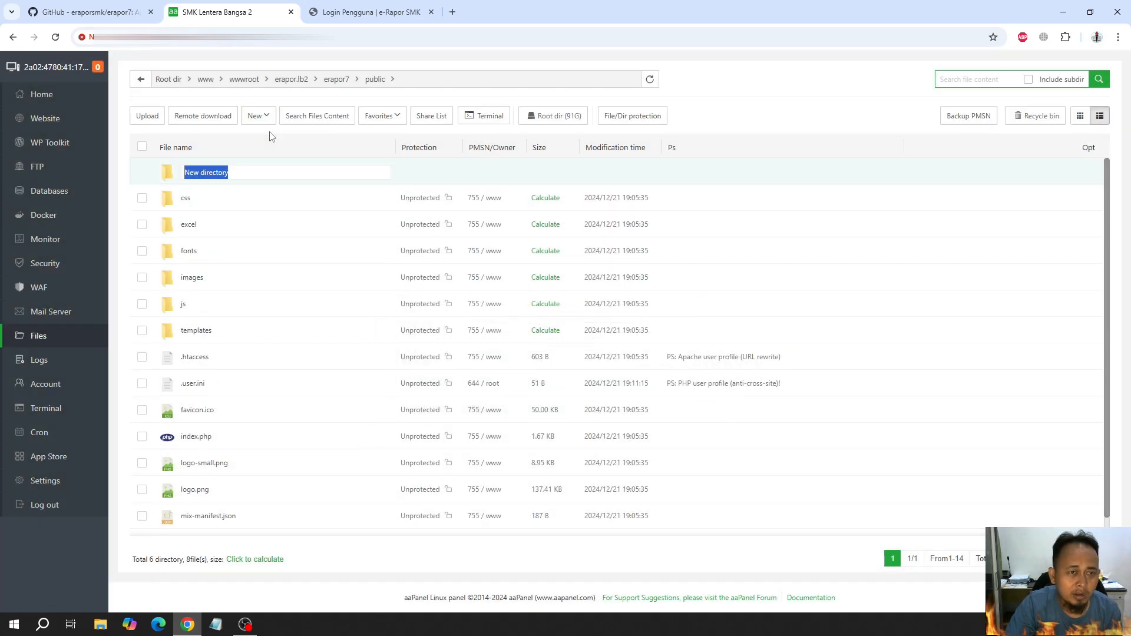
type("sti")
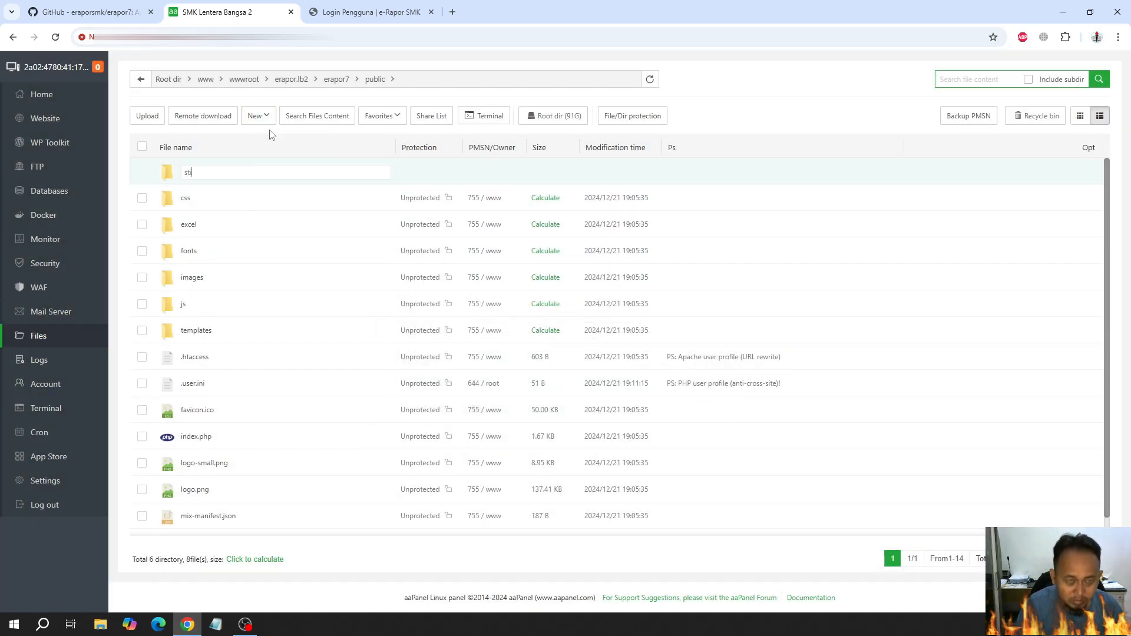
type("rage")
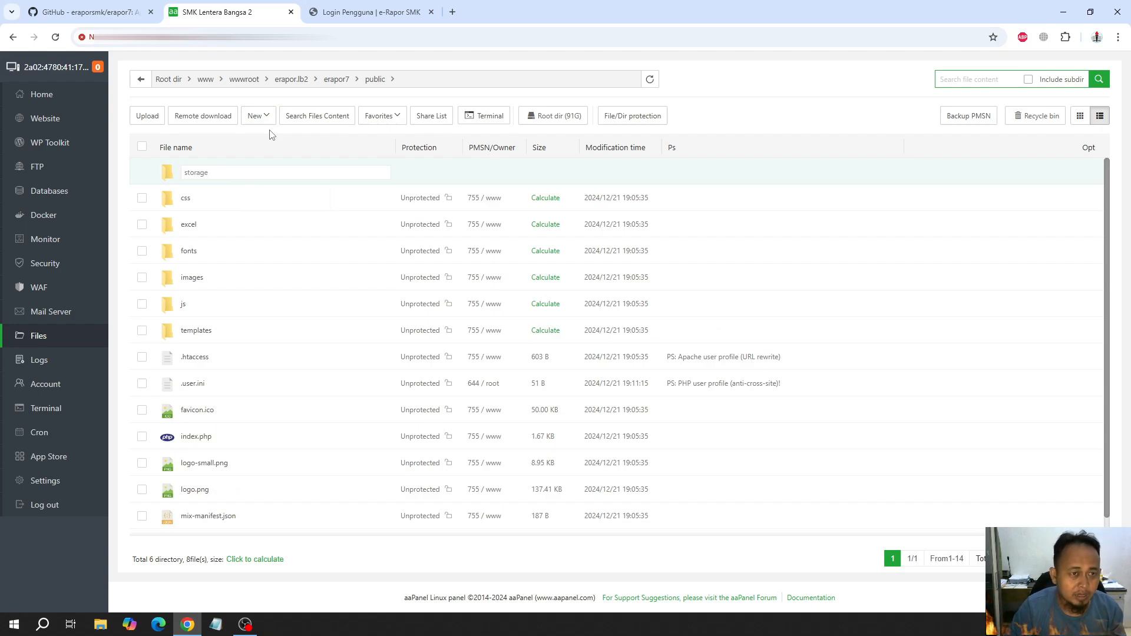
key("Return")
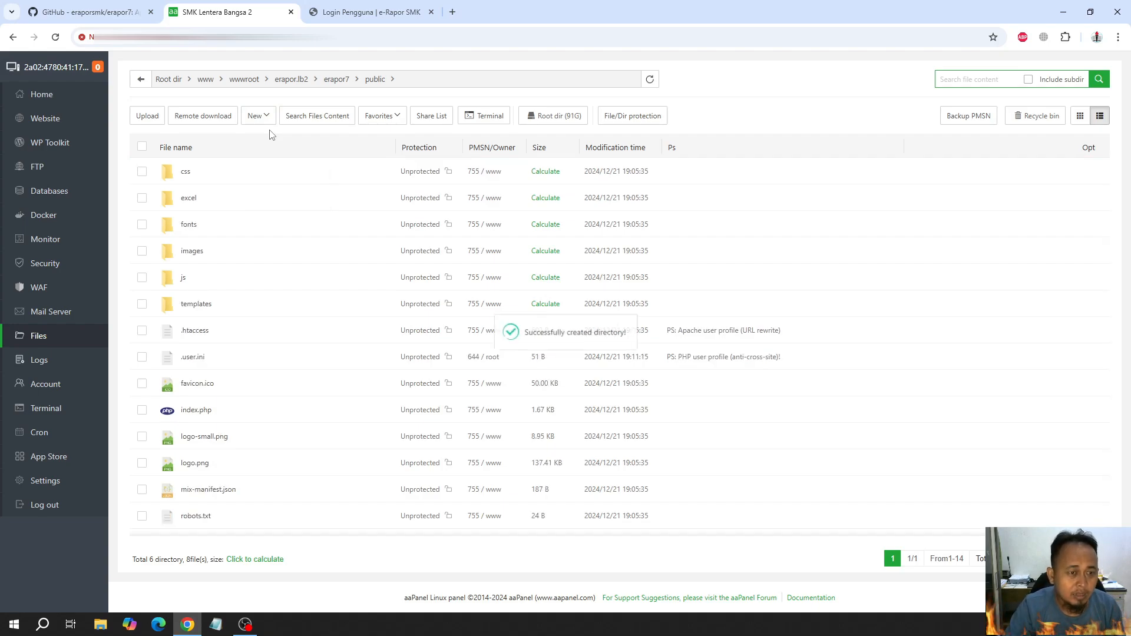
Return to the erapor7 folder, open a terminal there and try running php artisan erapor:update again
left_click(337, 80)
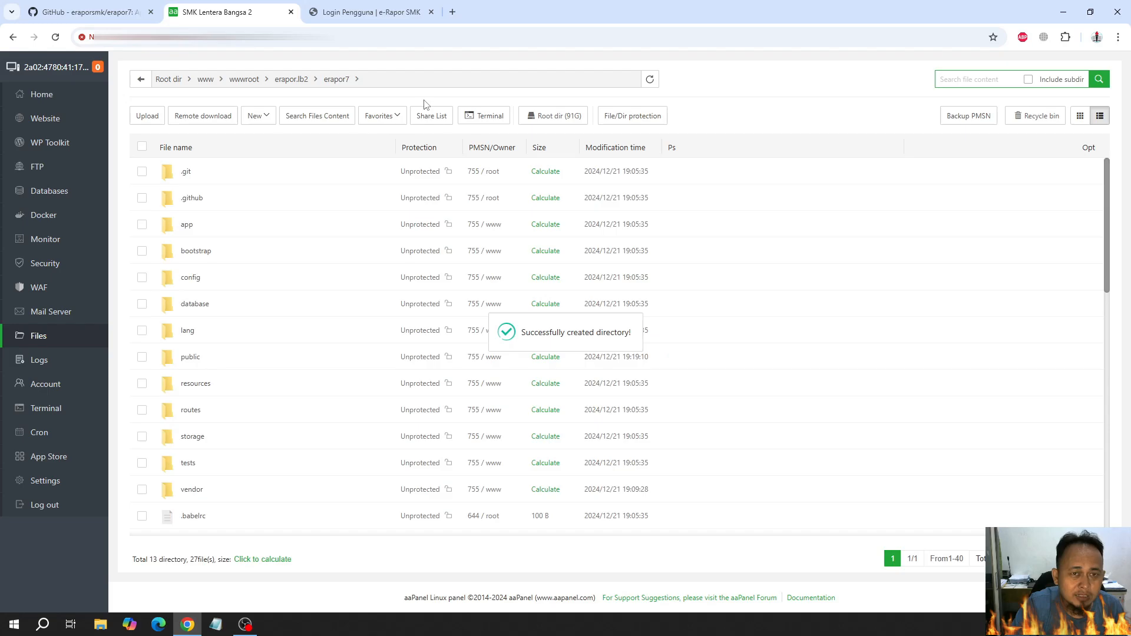
left_click(485, 115)
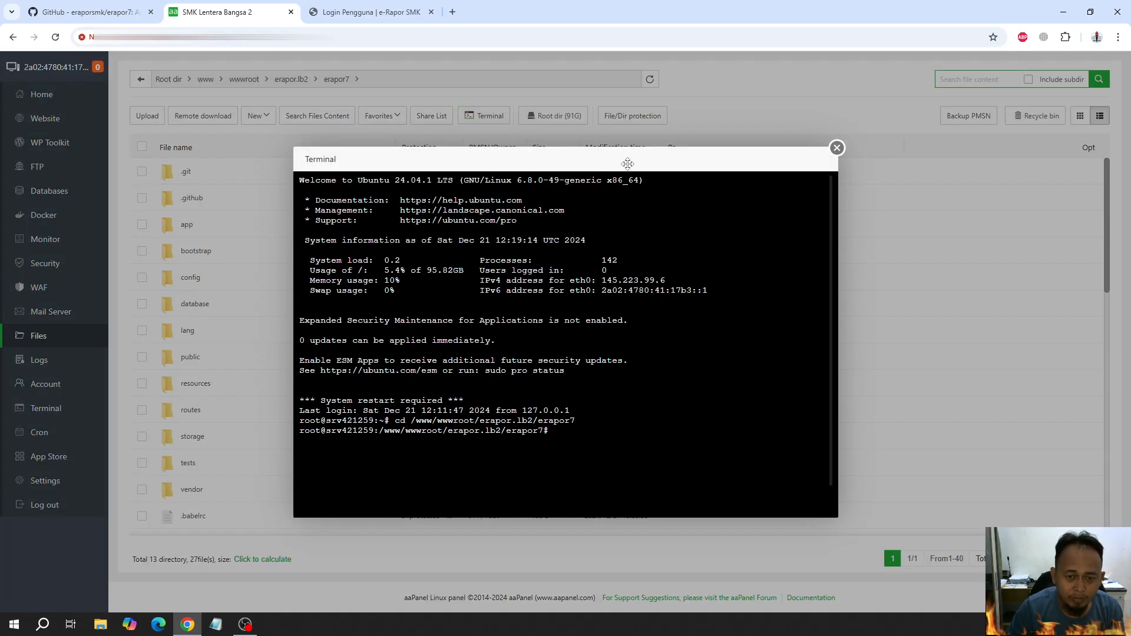
type("php artisan erapor:update")
key("Return")
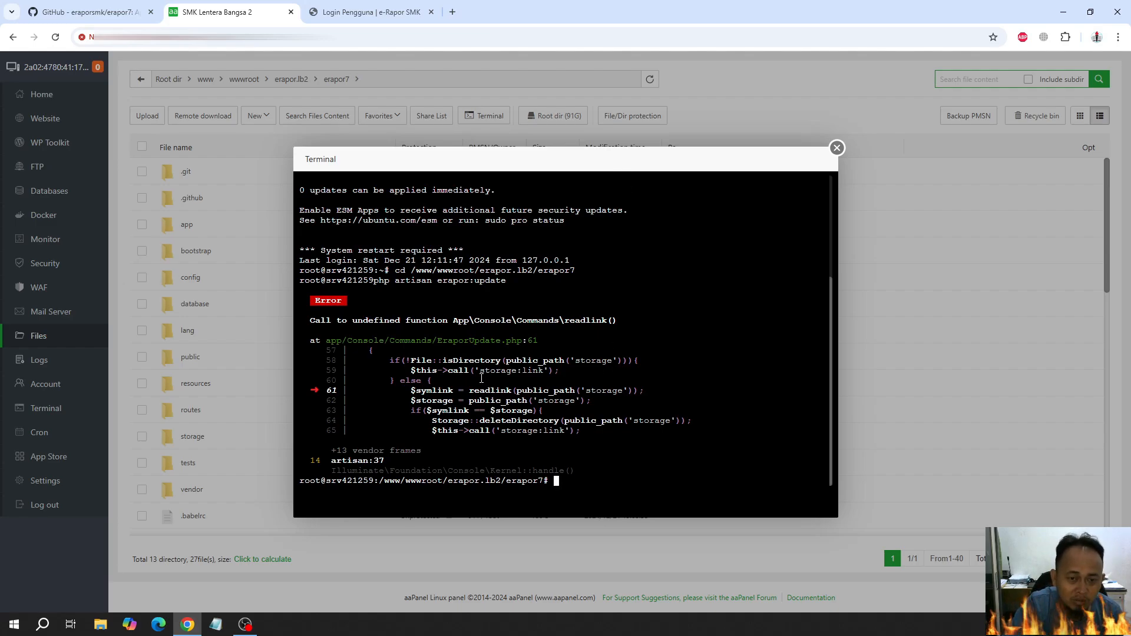
left_click_drag(481, 380, 540, 370)
left_click(538, 369)
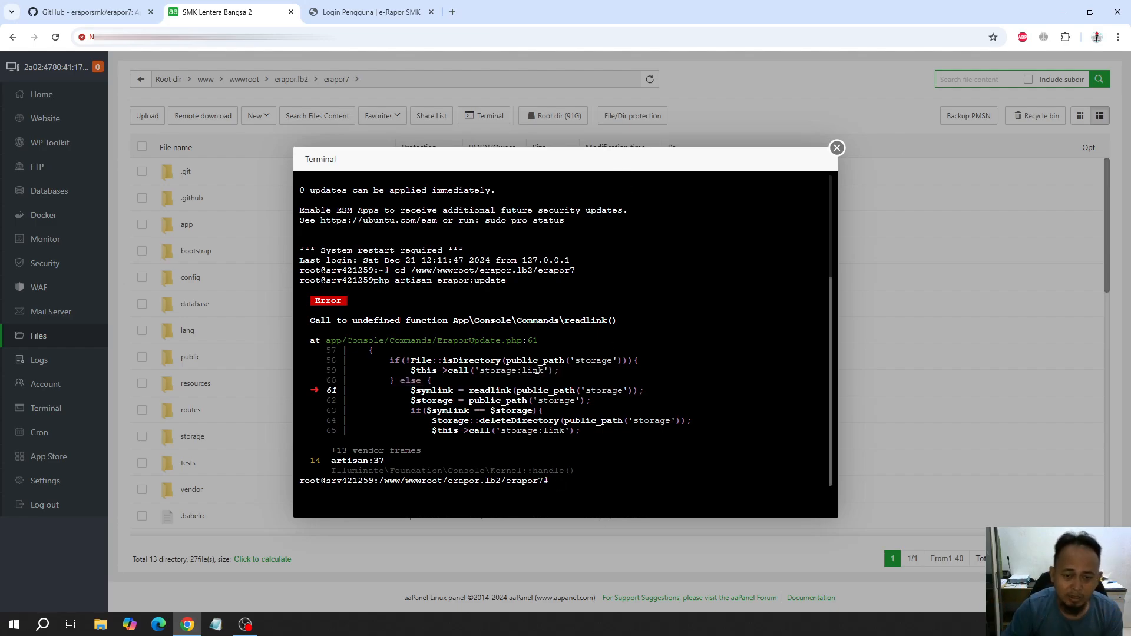
Try php artisan storage:link again from the command history and close the SSH session
key("Up")
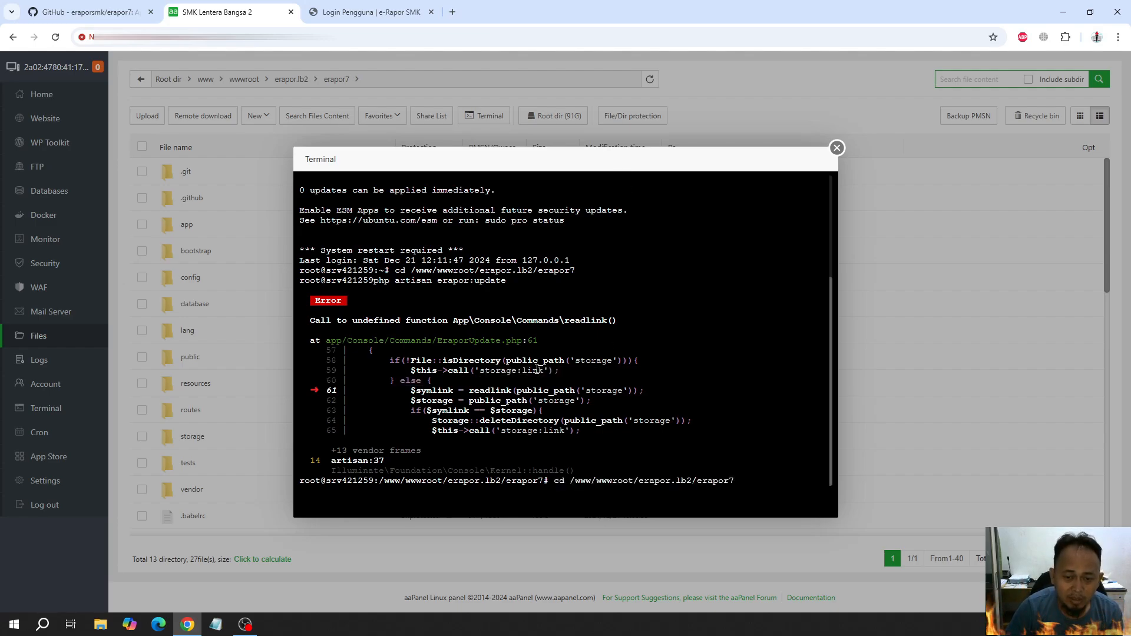
key("Up")
key("Return")
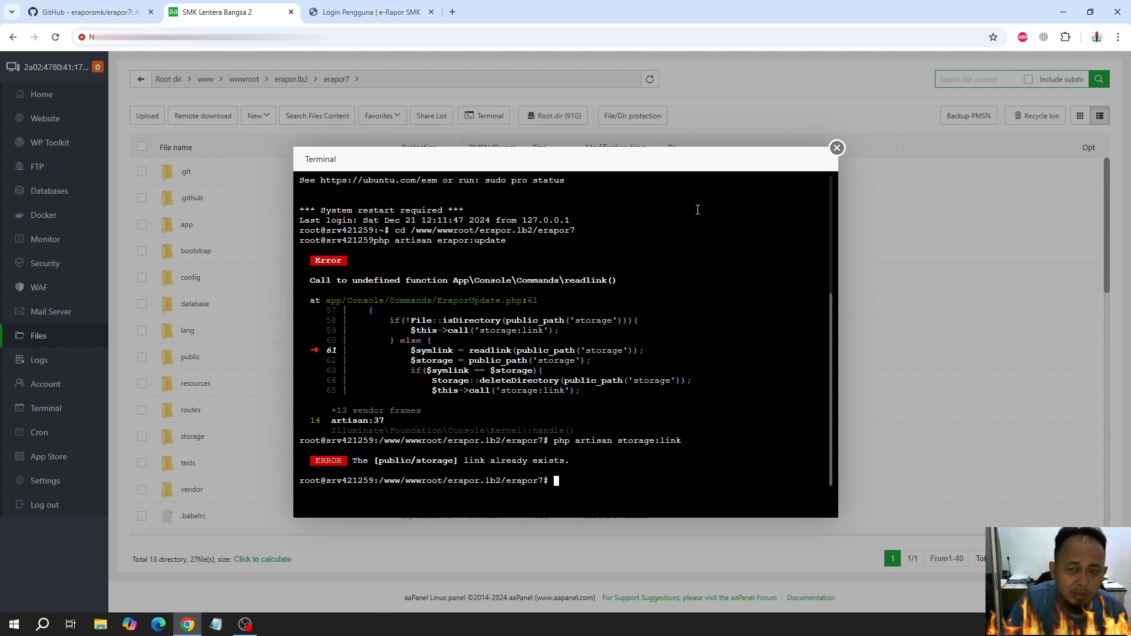
left_click(837, 149)
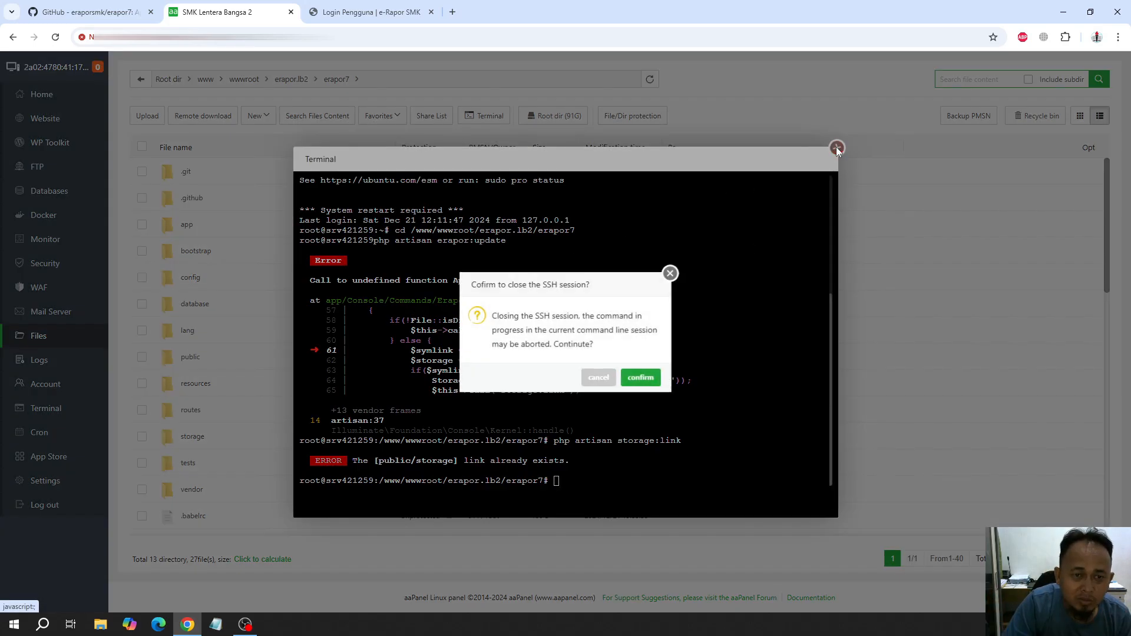
left_click(642, 378)
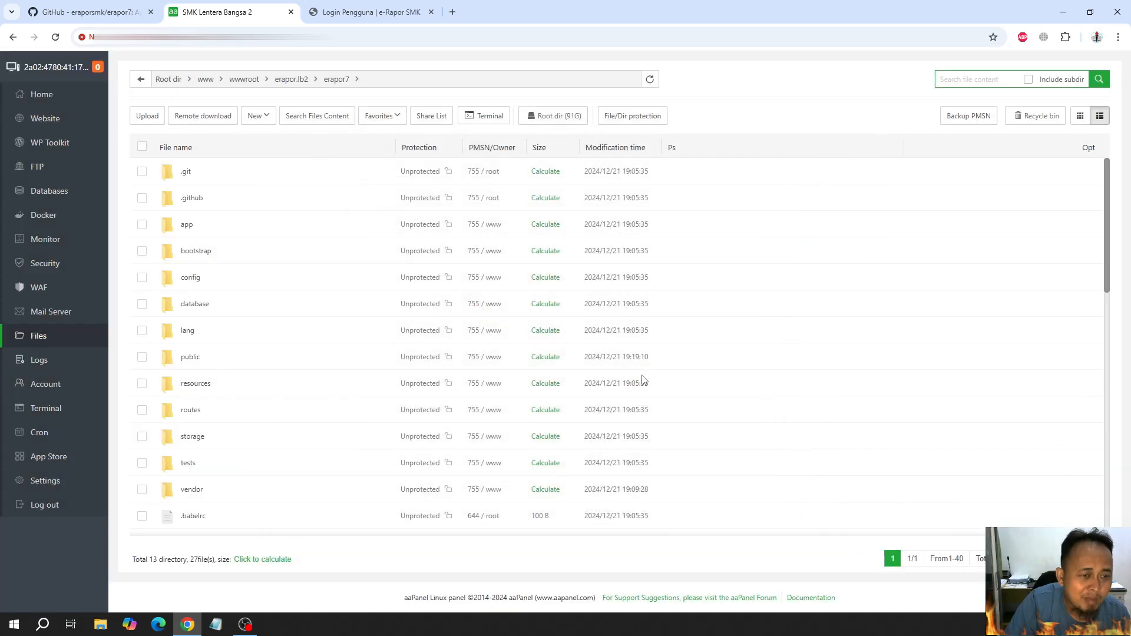
Delete the storage folder from the erapor7 public directory
left_click(190, 358)
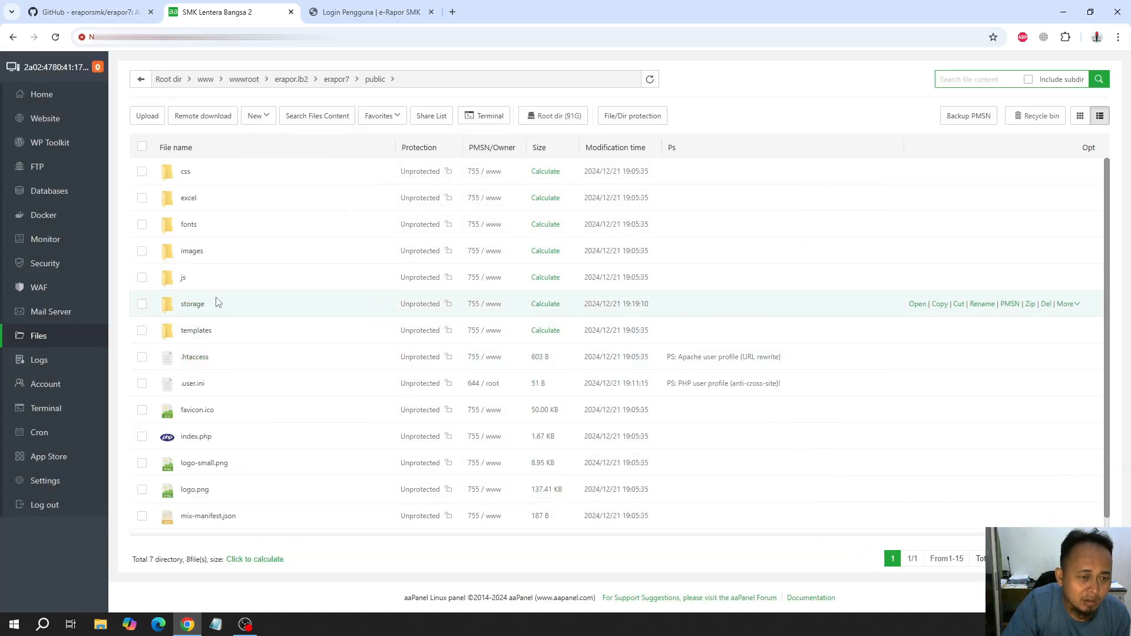
right_click(197, 309)
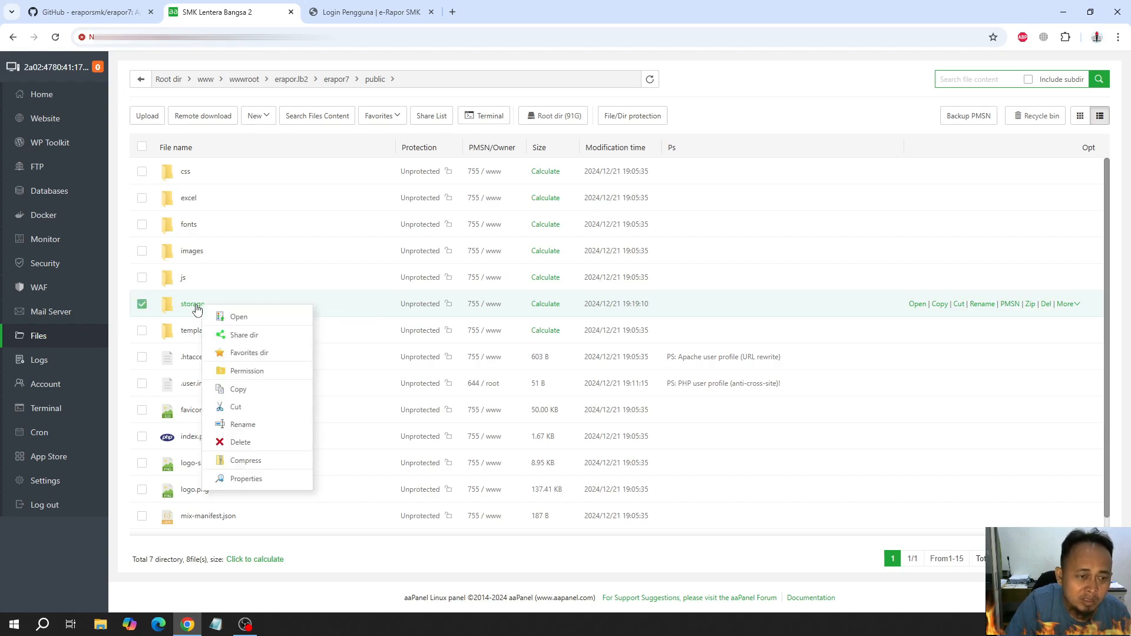
left_click(252, 443)
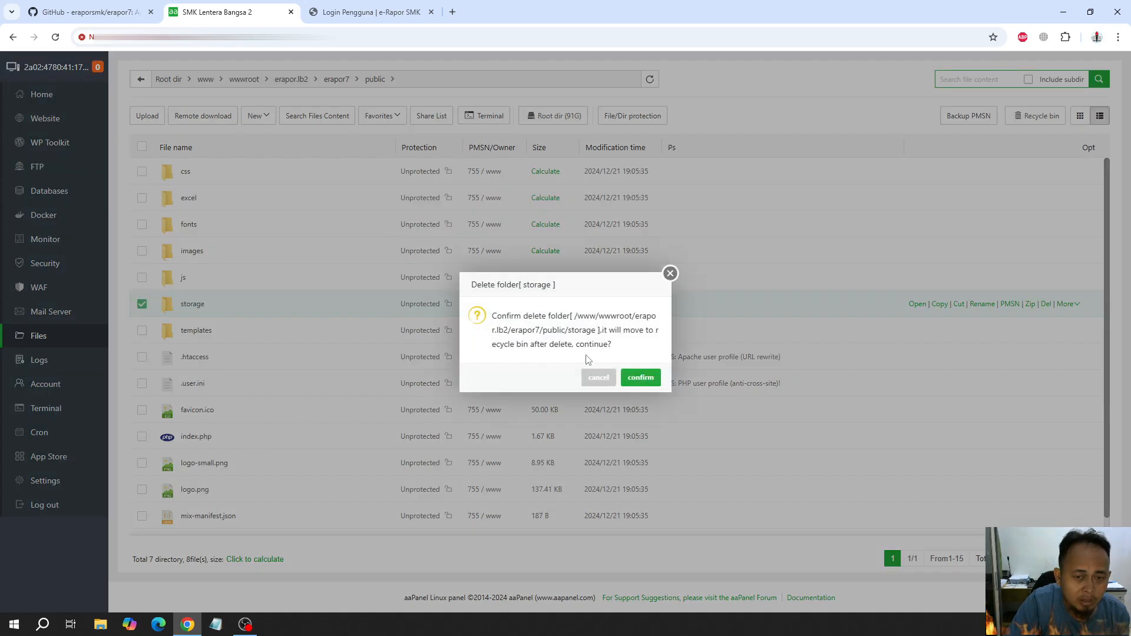
left_click(635, 376)
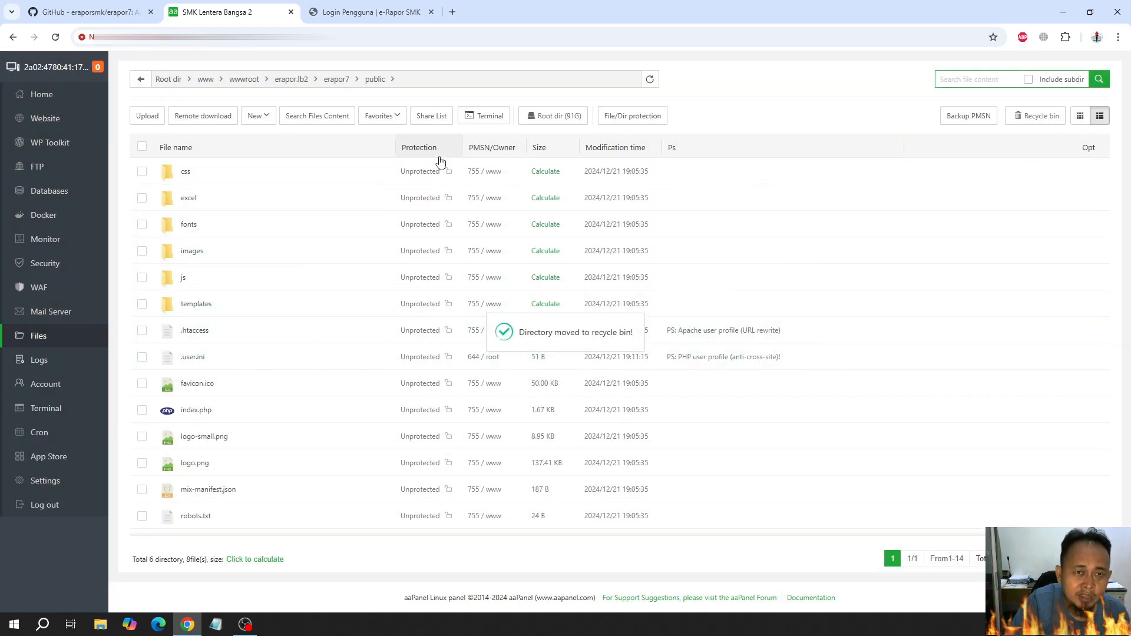
Go back to the erapor7 folder, try php artisan erapor:update again in a terminal there, and close the SSH session
left_click(335, 83)
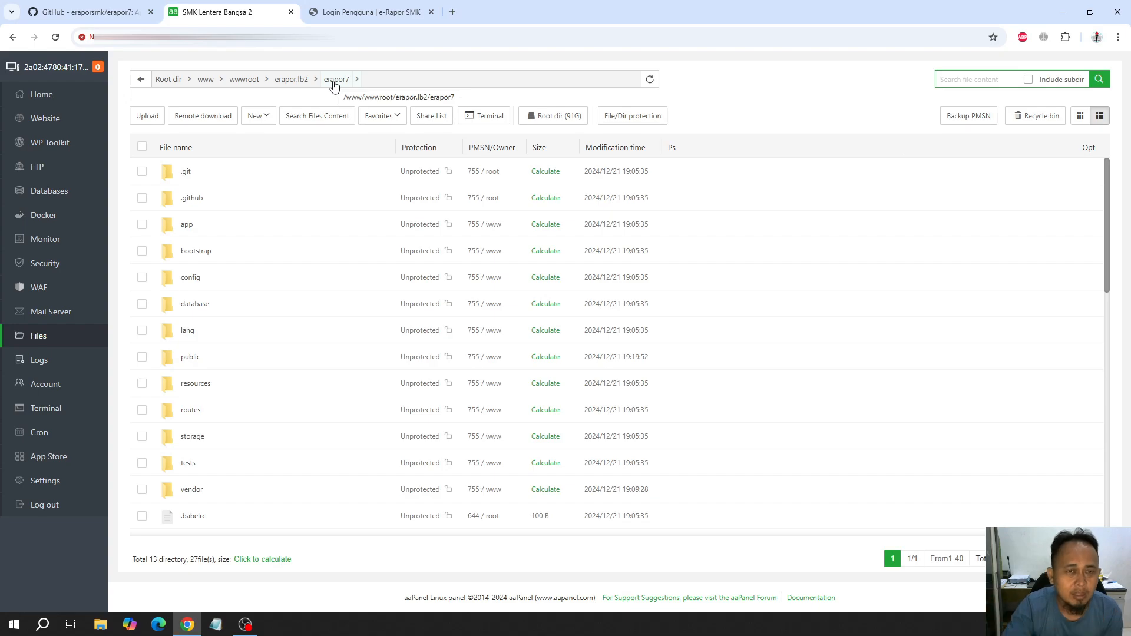
left_click(464, 116)
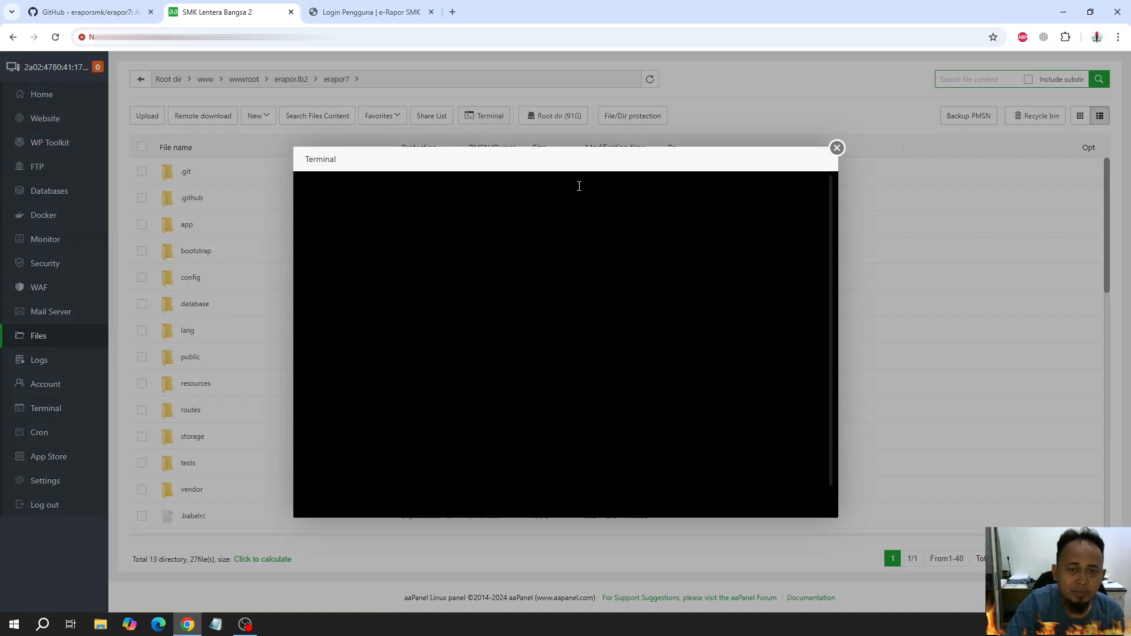
type("php artisan storage:link")
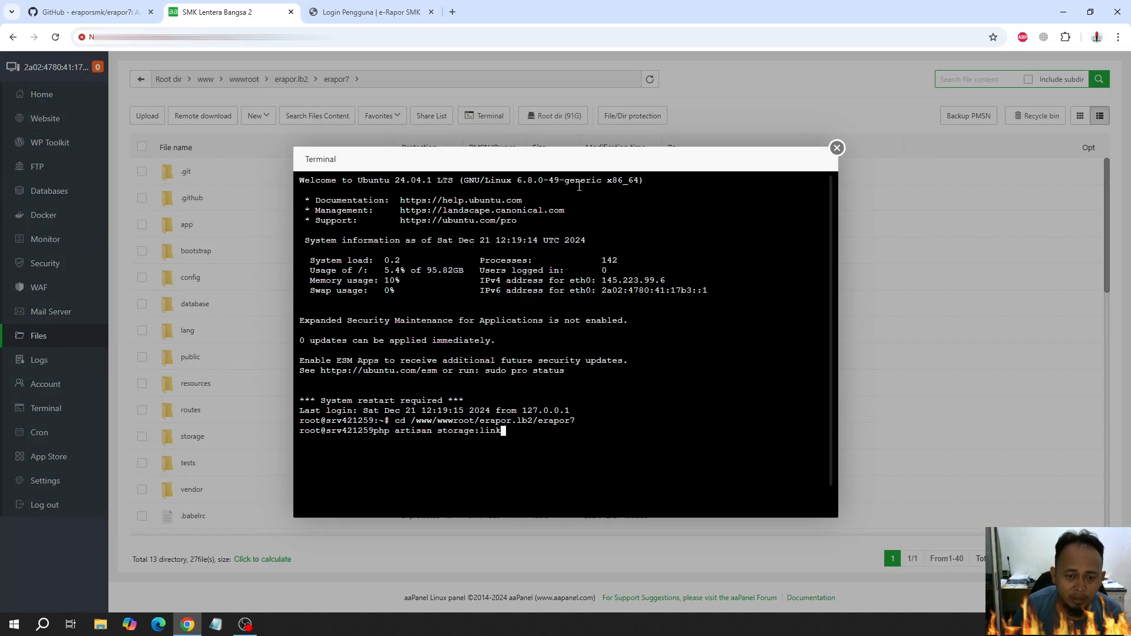
key("Up")
key("Return")
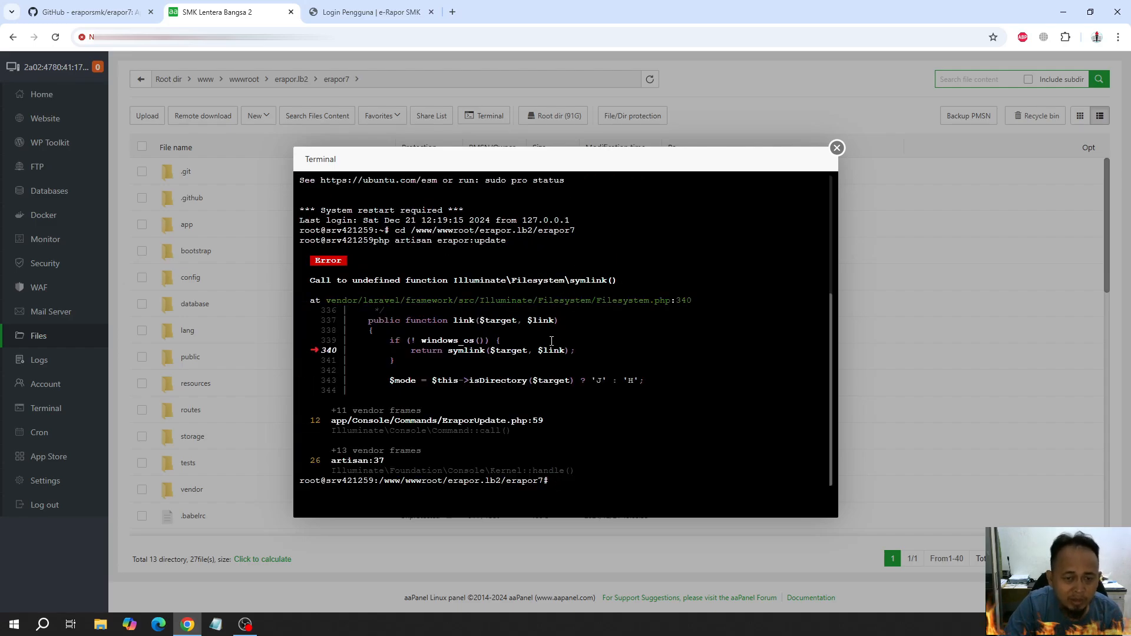
left_click(837, 150)
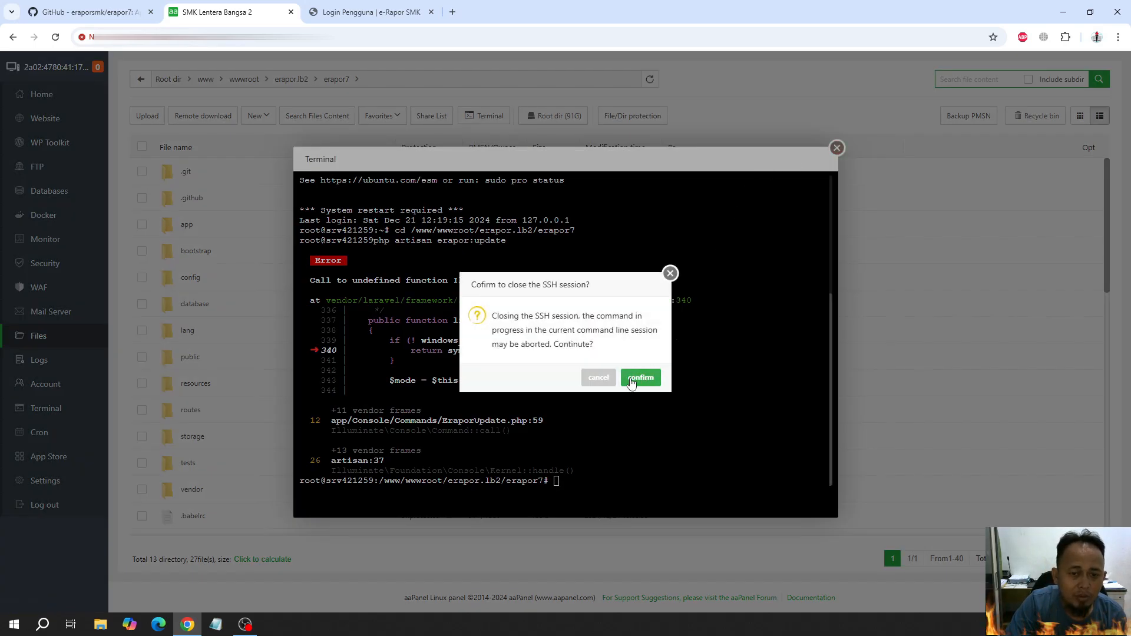
left_click(641, 378)
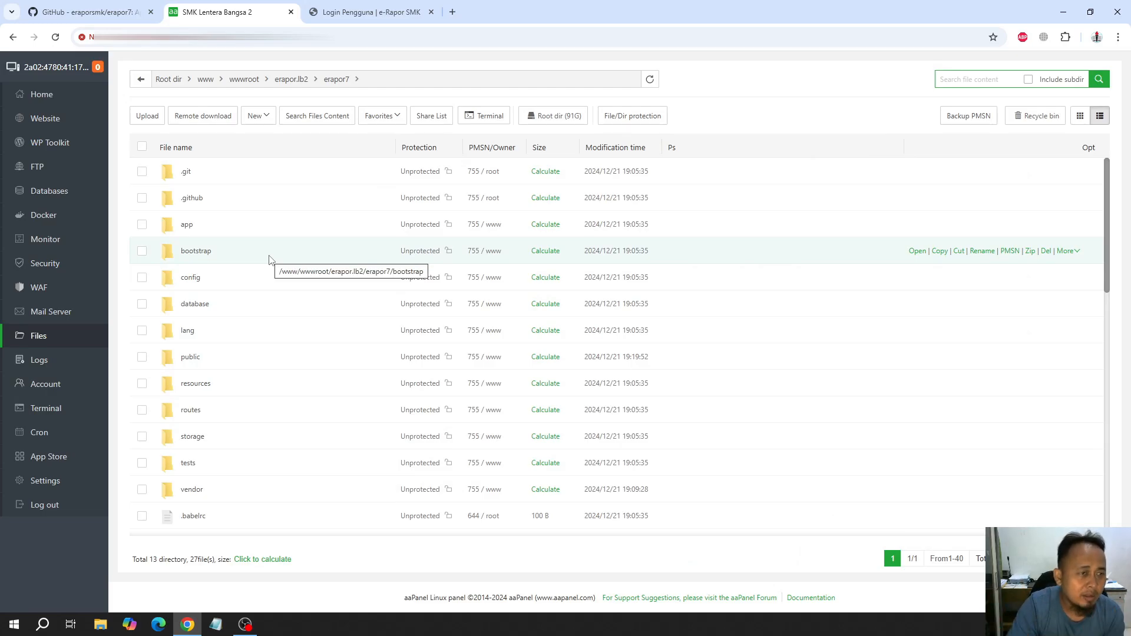
Open php.ini from /www/server/php/81/etc in the online text editor
left_click(43, 95)
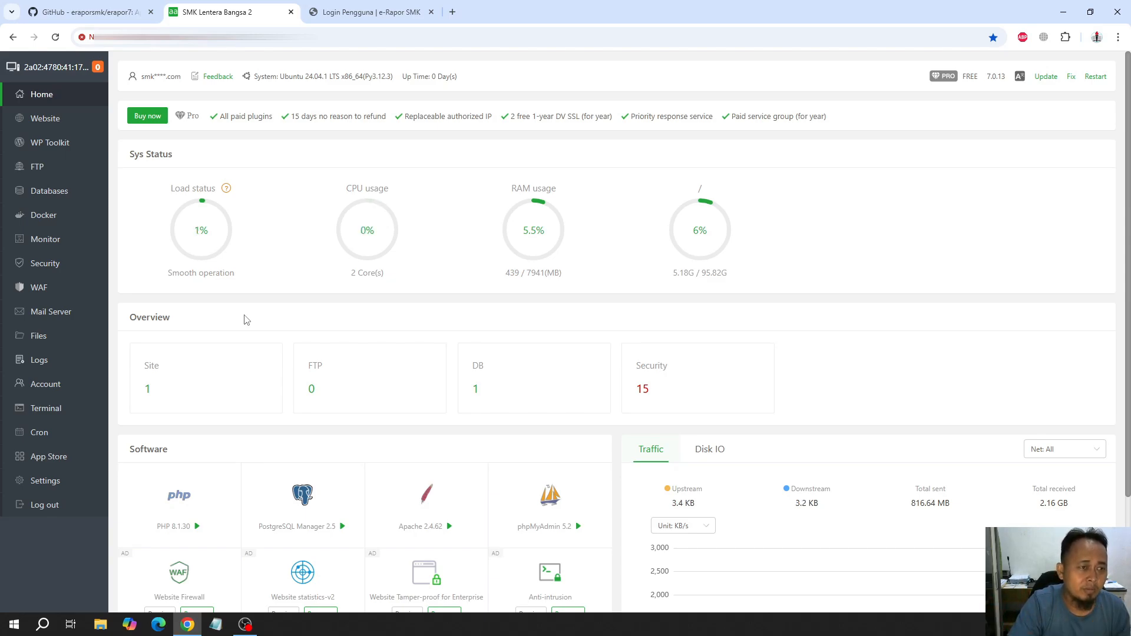
left_click(39, 341)
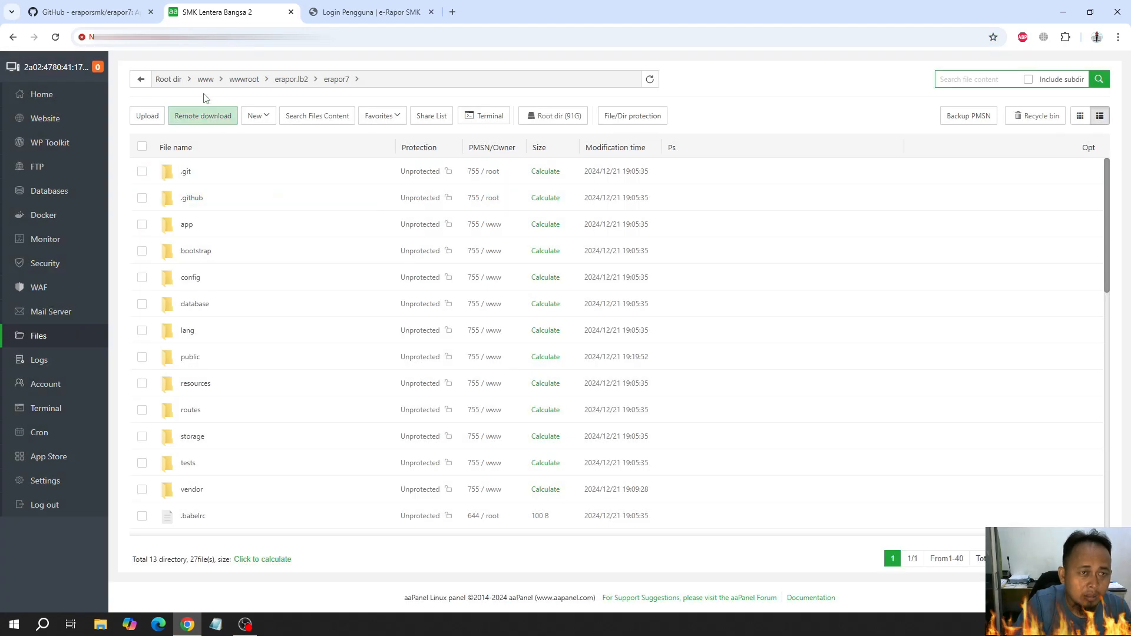
left_click(178, 83)
scroll(240, 404, "down", 5)
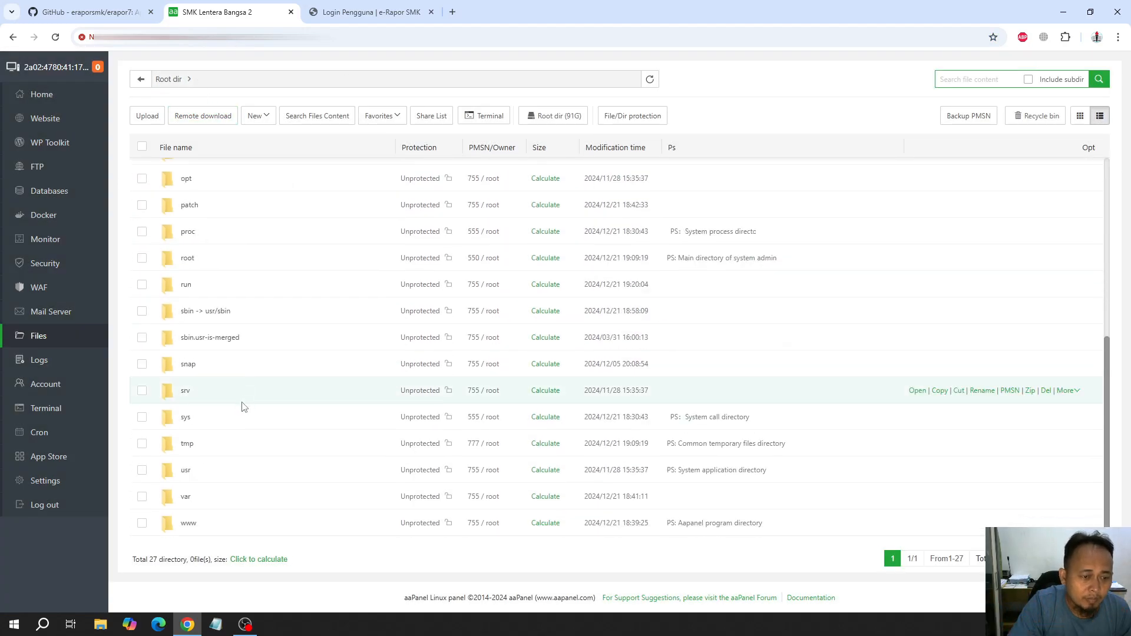
left_click(189, 524)
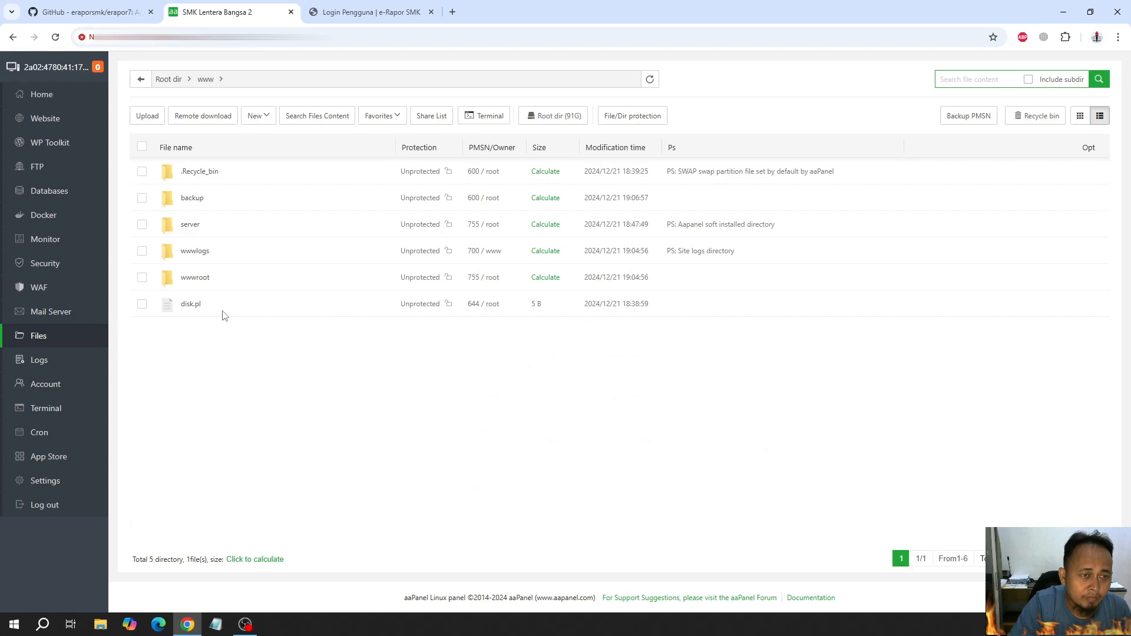
left_click(191, 224)
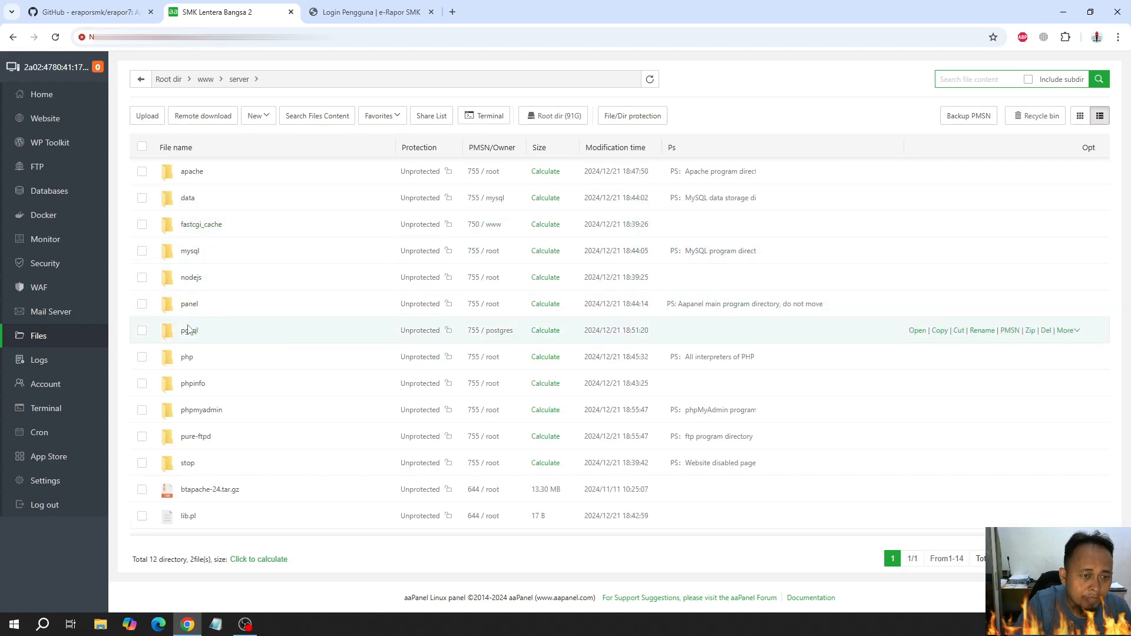
left_click(187, 359)
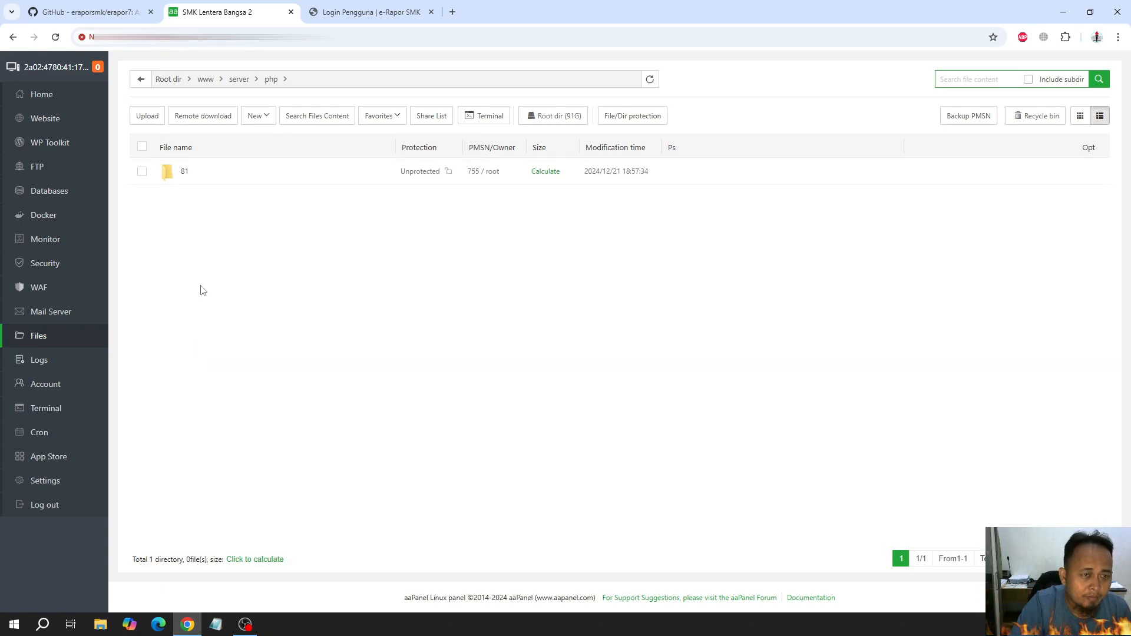
left_click(185, 172)
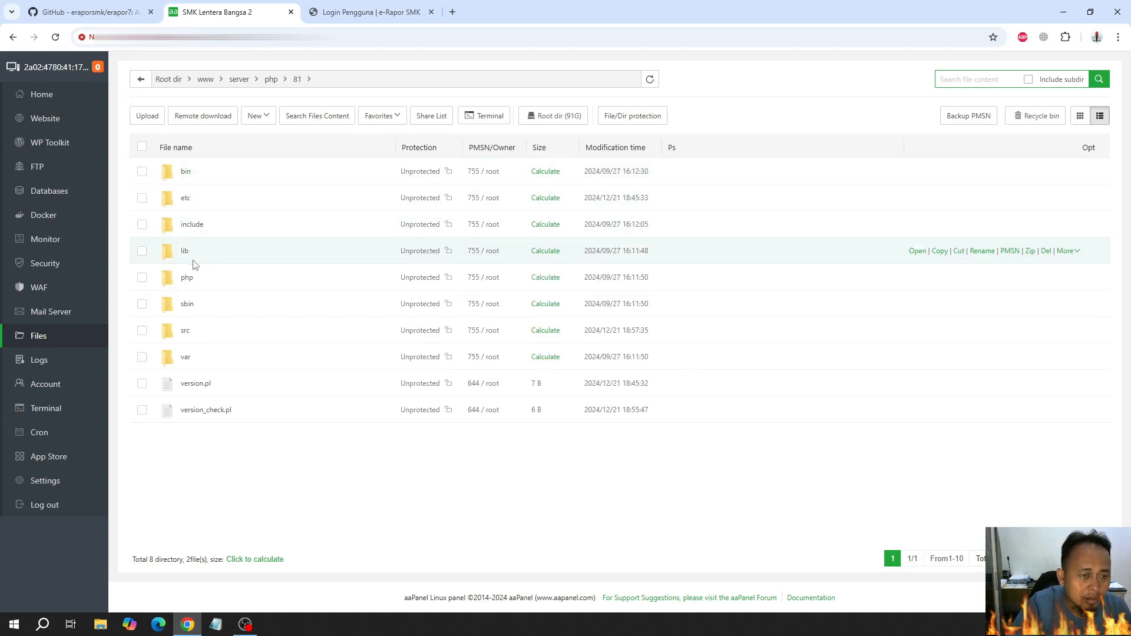
left_click(187, 199)
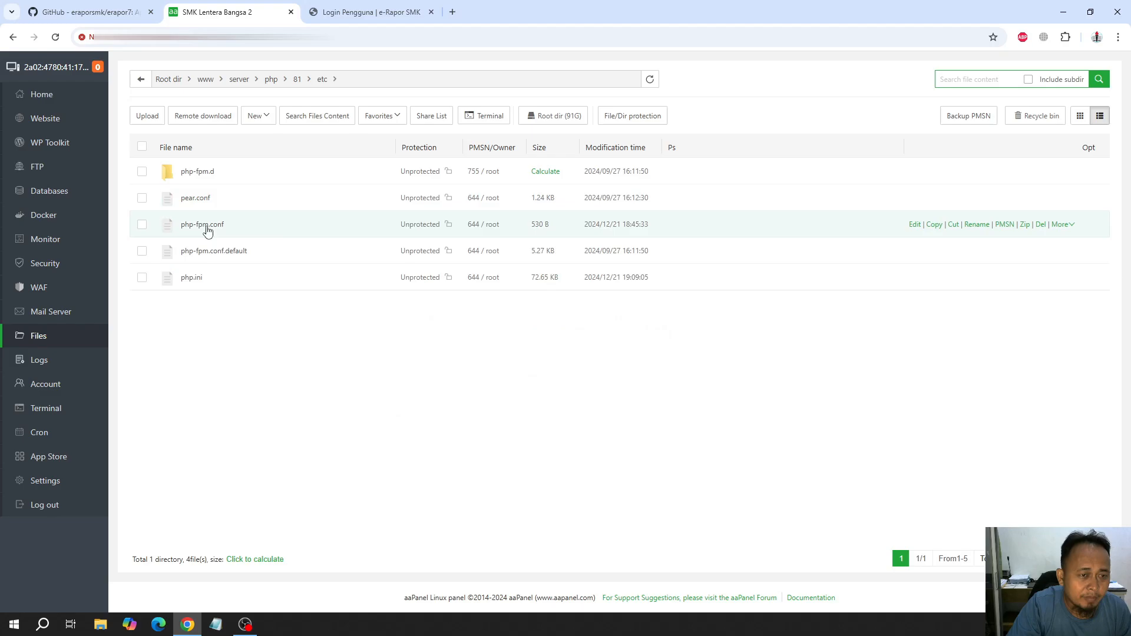
left_click(190, 278)
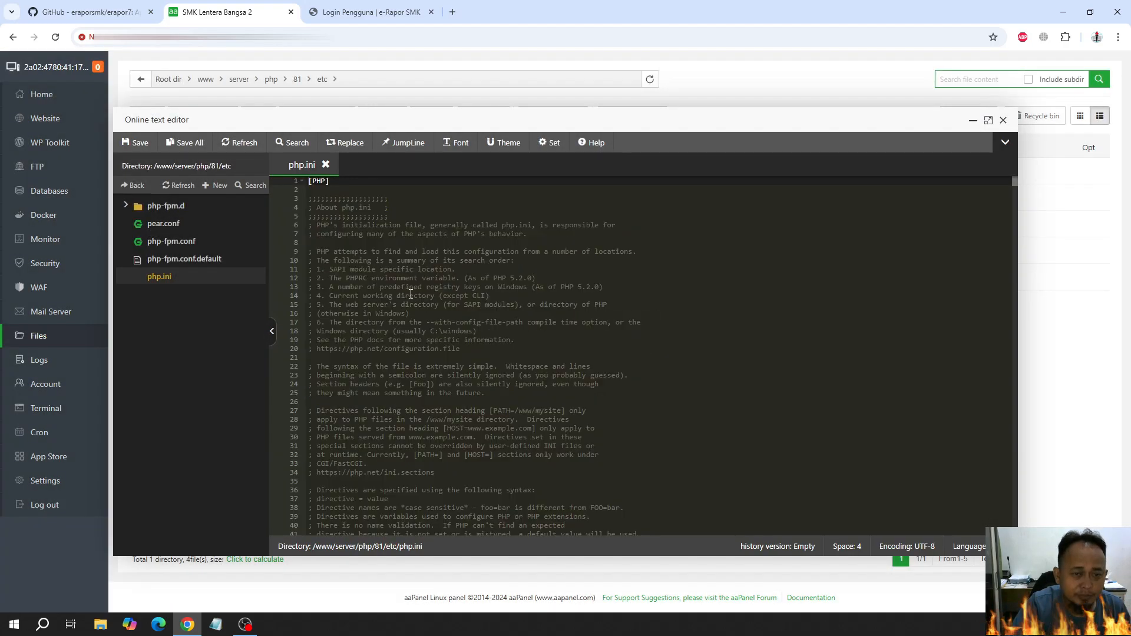
Search the page showing php.ini for symlink with the browser's find function
left_click(372, 270)
key("ctrl+f")
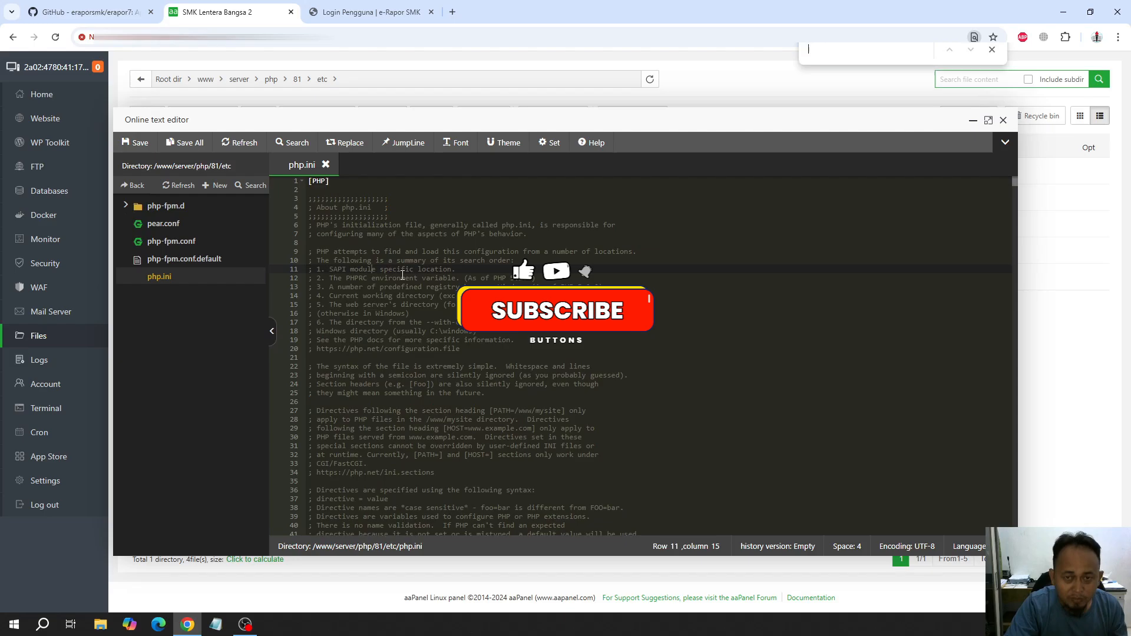
left_click(465, 211)
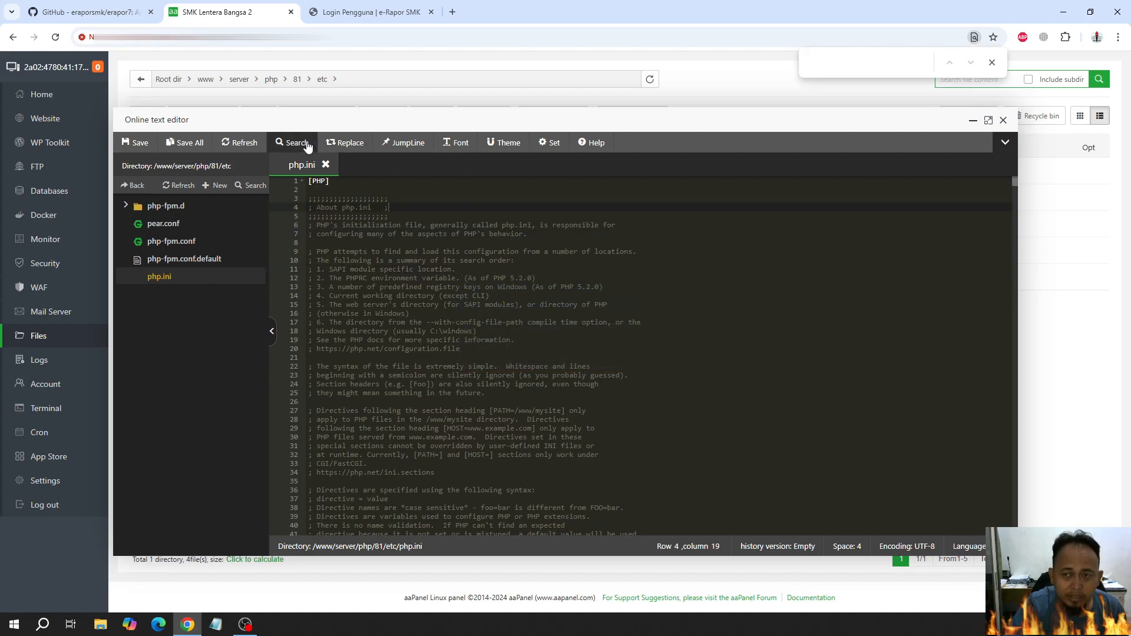
left_click(544, 201)
left_click(842, 65)
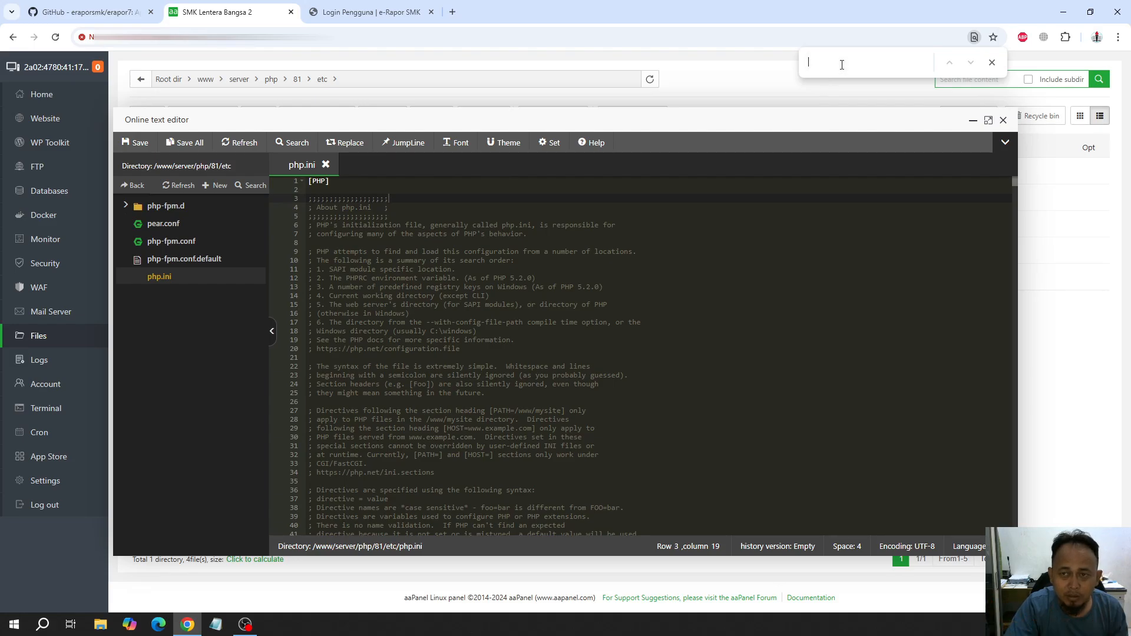
type("symlink")
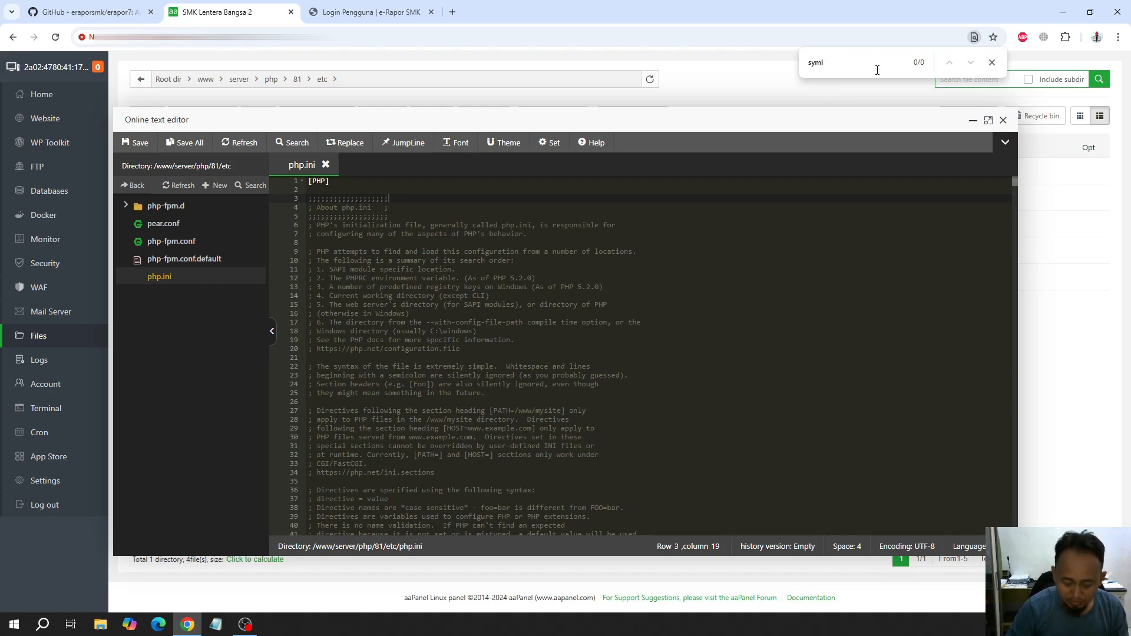
Reopen php.ini, try to bring up the editor's own search, then close the editor and the browser's find function
left_click(1003, 120)
left_click(189, 278)
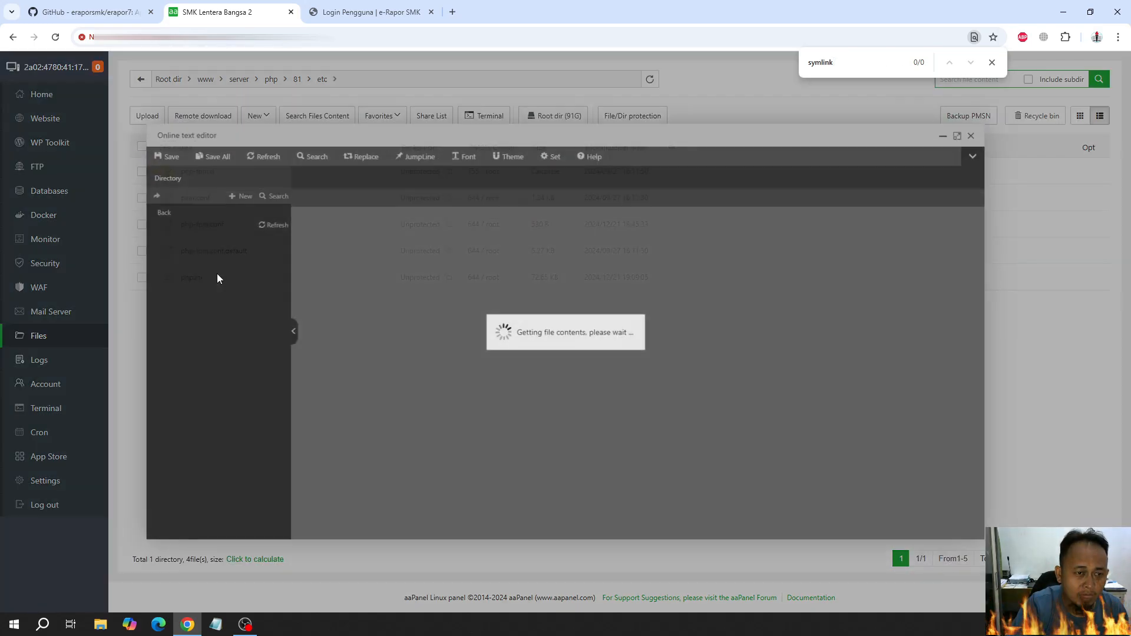
left_click(437, 242)
key("ctrl+f")
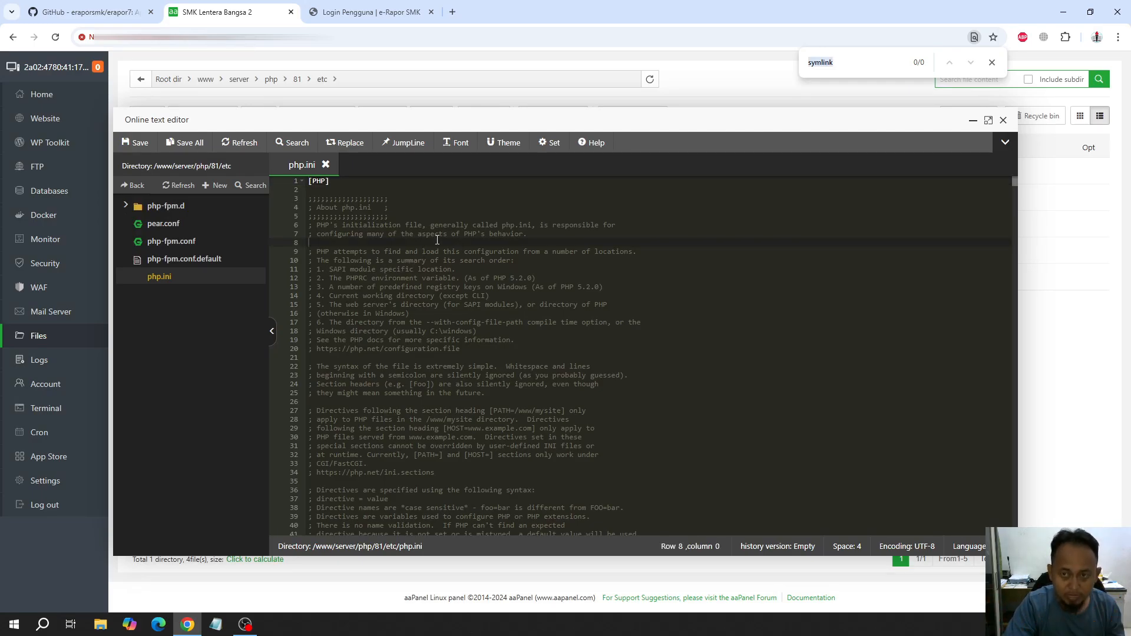
left_click(300, 148)
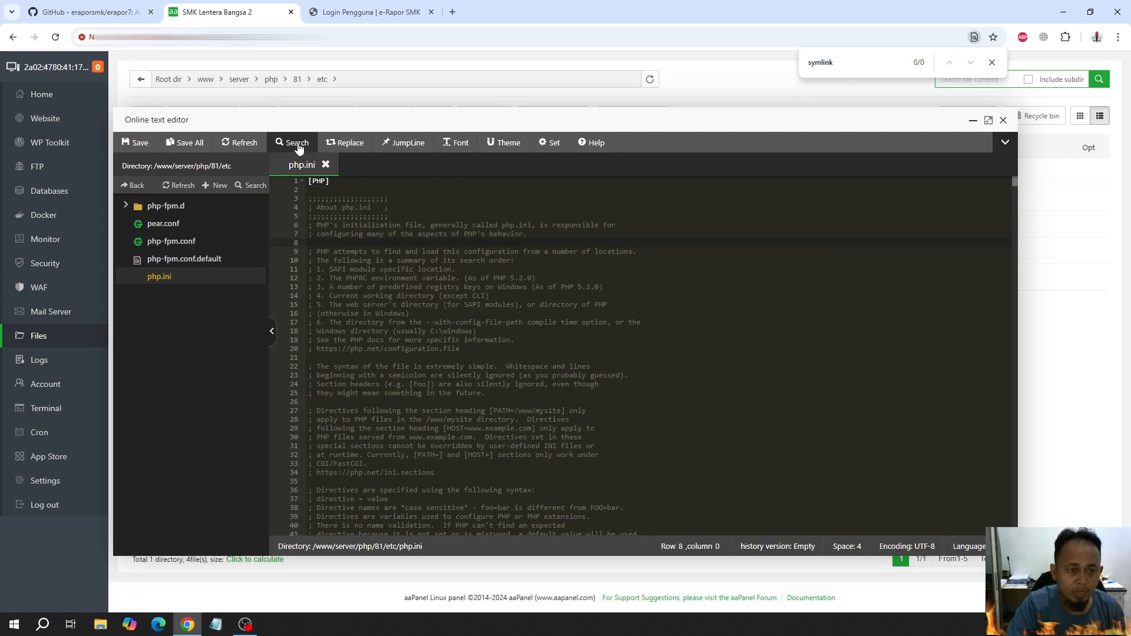
triple_click(299, 149)
left_click(507, 207)
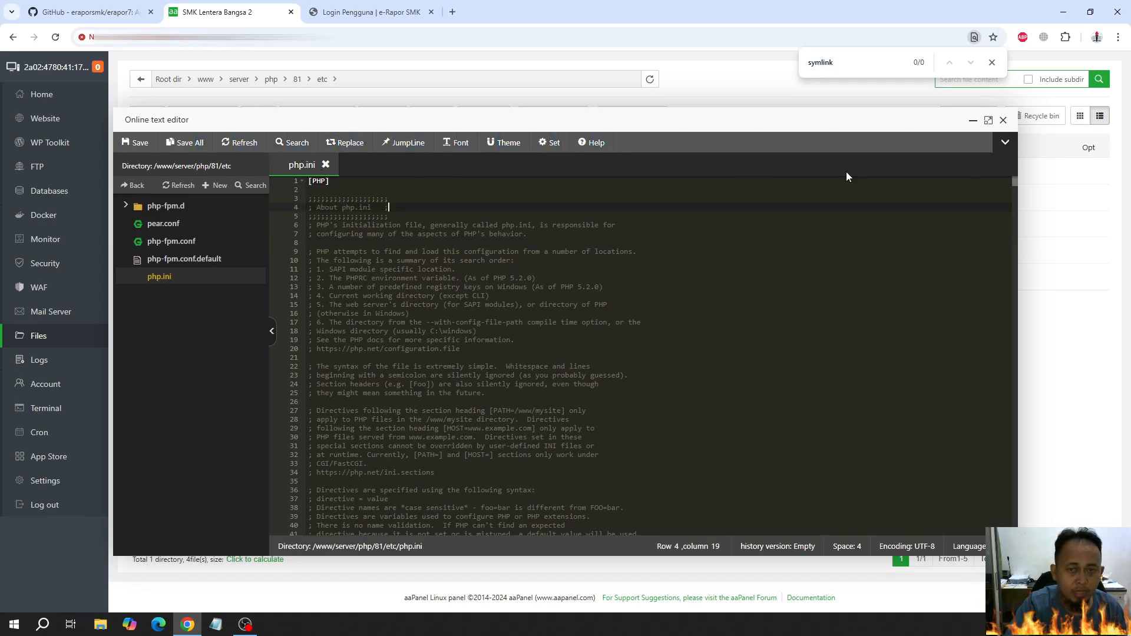
left_click(1003, 121)
left_click(993, 62)
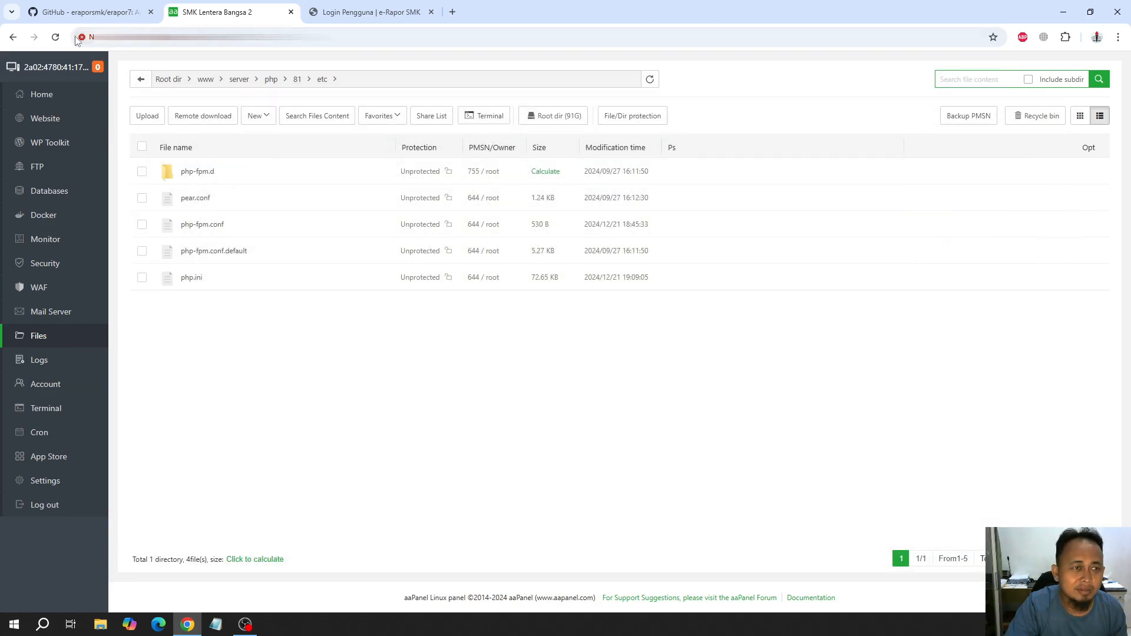
Reload the file manager and open php.ini from /www/server/php/81/etc again
left_click(55, 37)
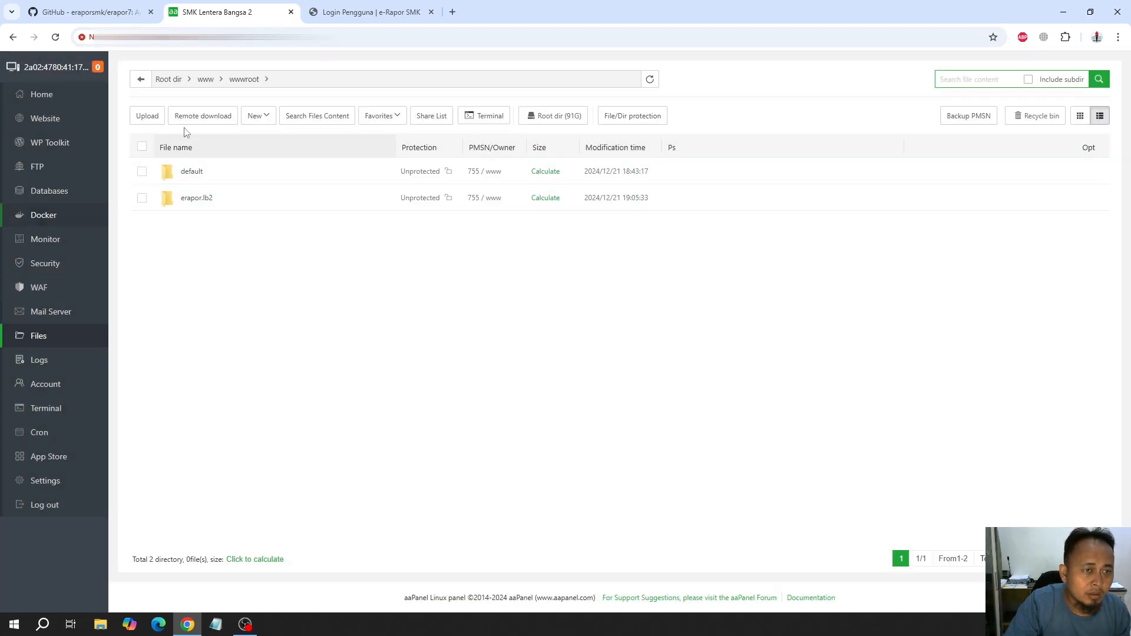
left_click(170, 79)
scroll(199, 489, "down", 5)
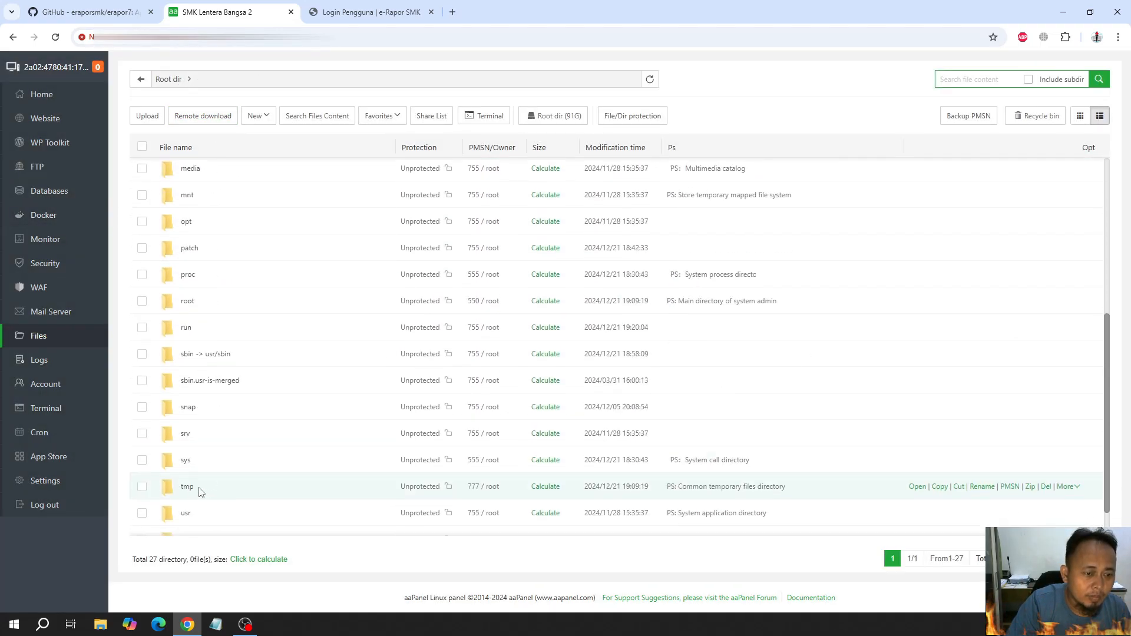
scroll(195, 501, "down", 2)
left_click(189, 522)
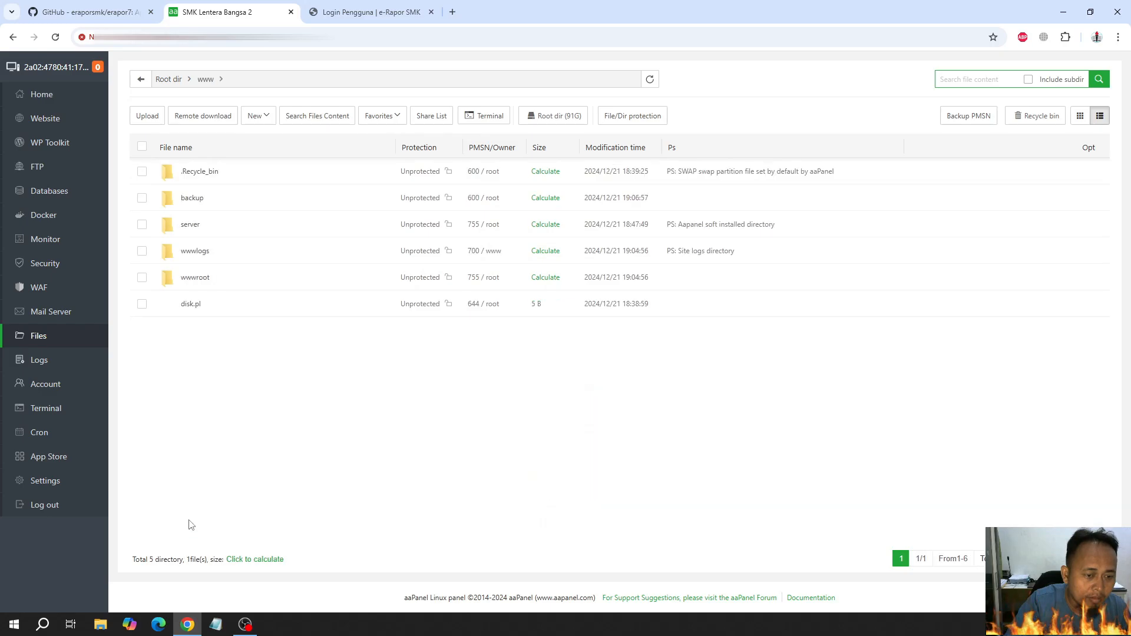
left_click(190, 224)
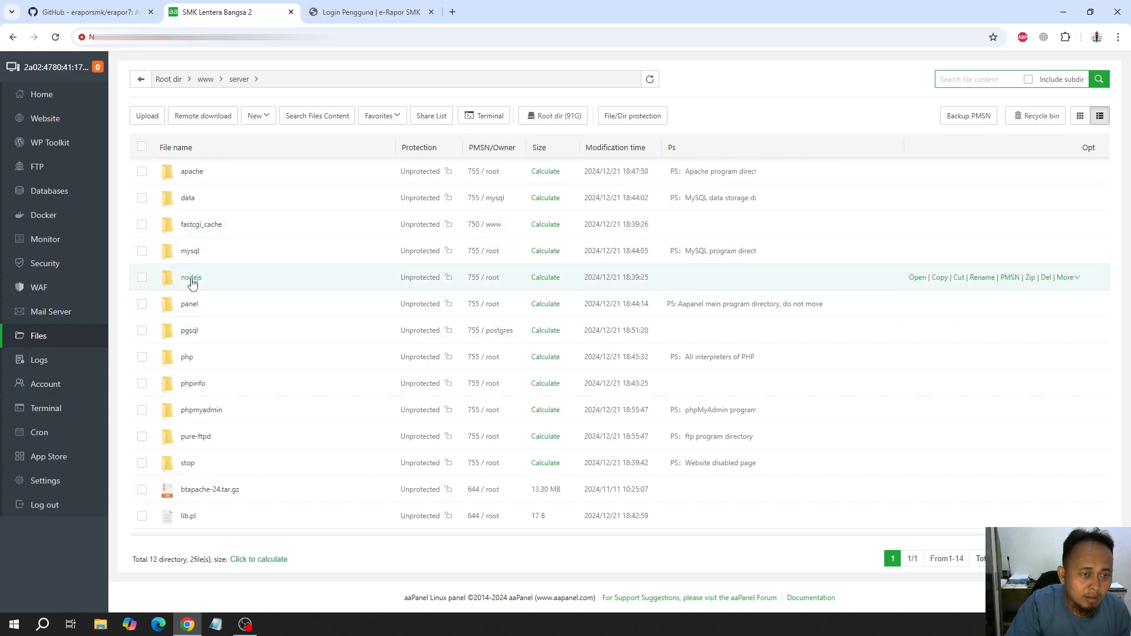
left_click(186, 360)
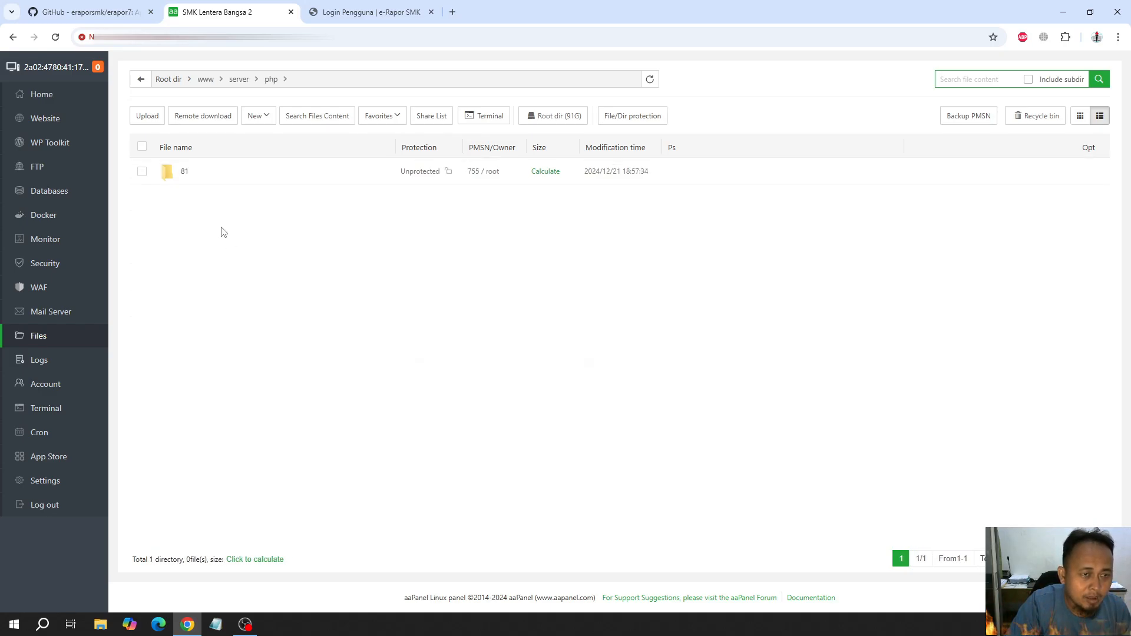
left_click(184, 174)
left_click(188, 200)
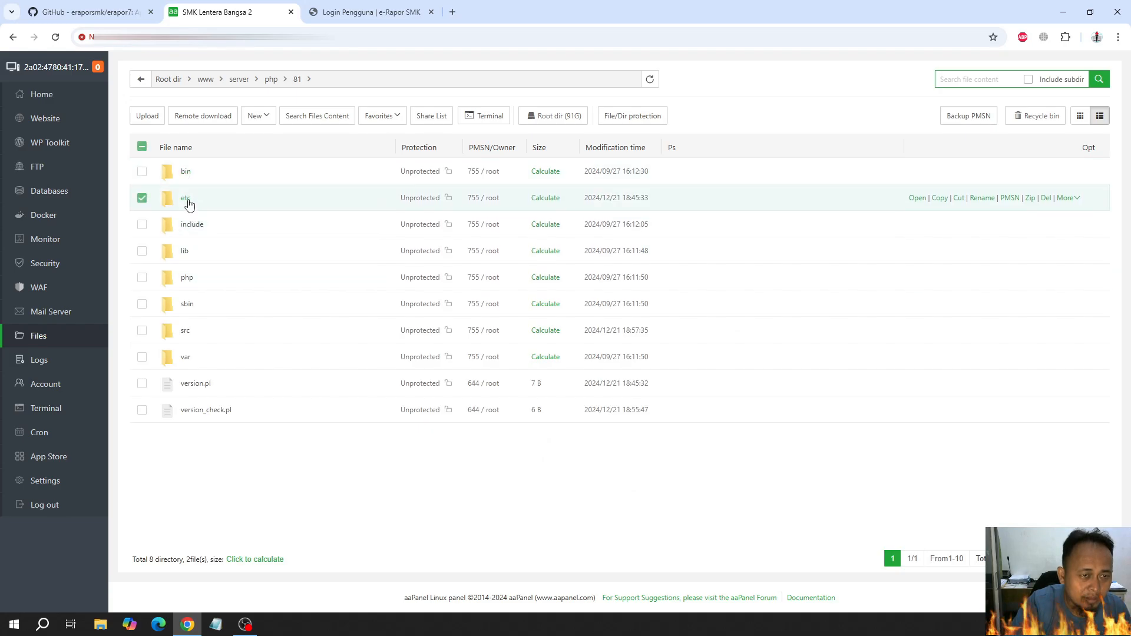
left_click(189, 204)
left_click(194, 279)
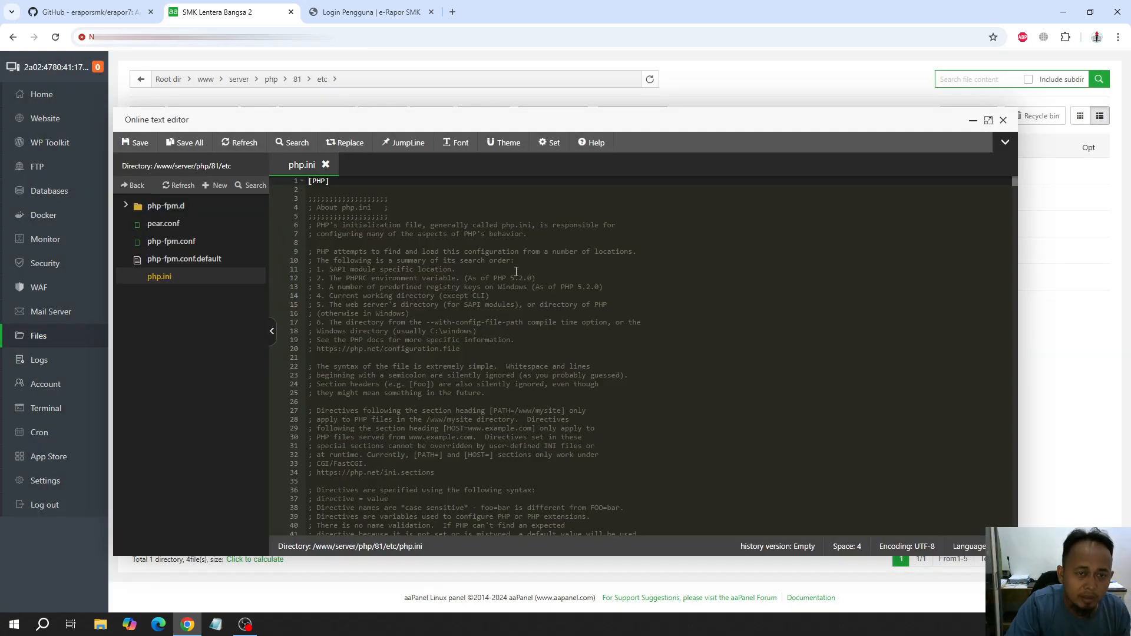
Search php.ini for sym in the editor and place the cursor in the disable_functions line
scroll(517, 271, "down", 15)
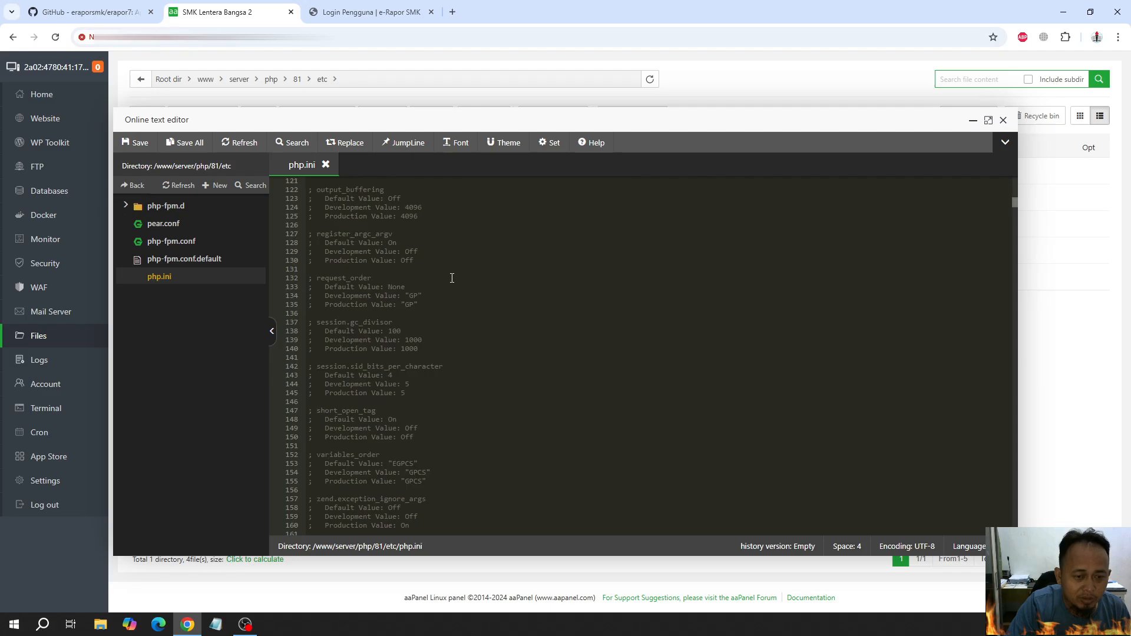
left_click(411, 304)
key("ctrl+f")
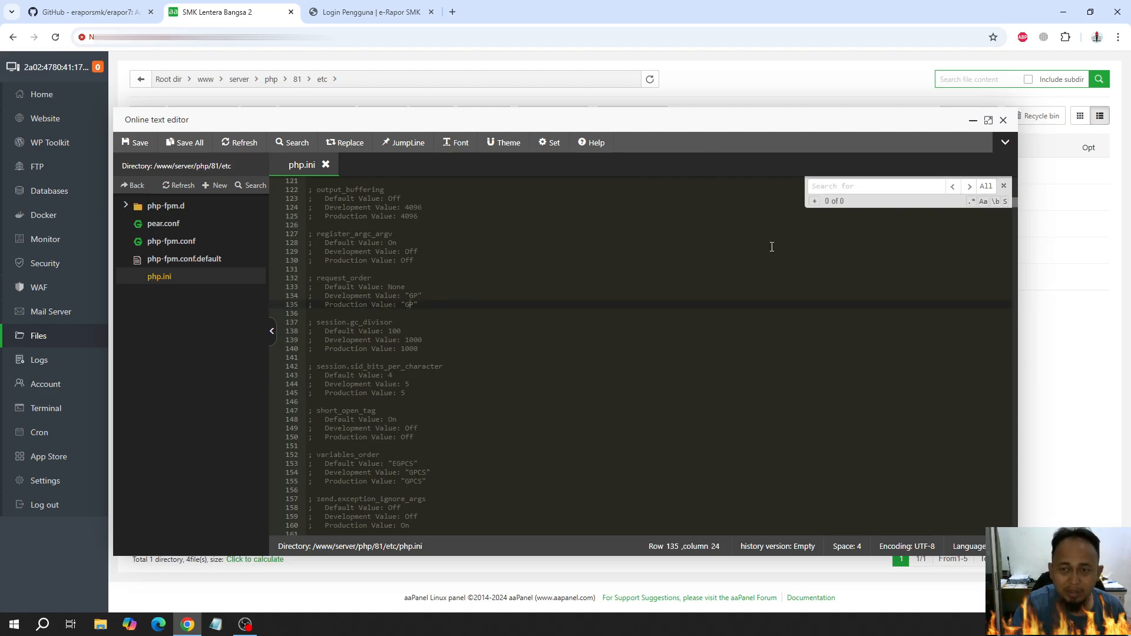
type("sym")
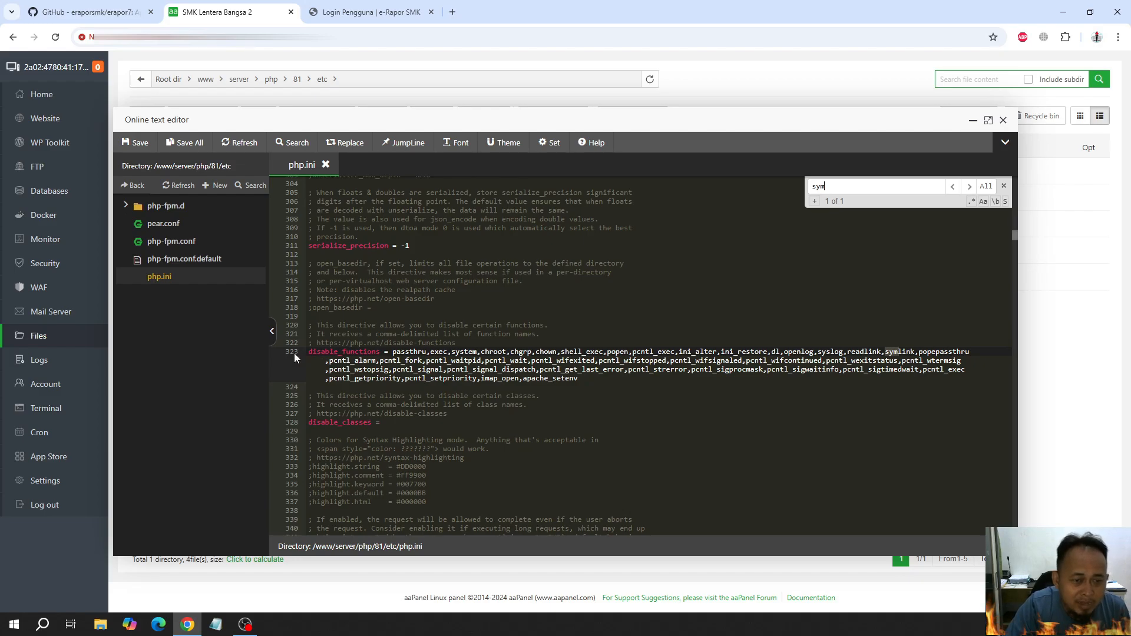
left_click(327, 352)
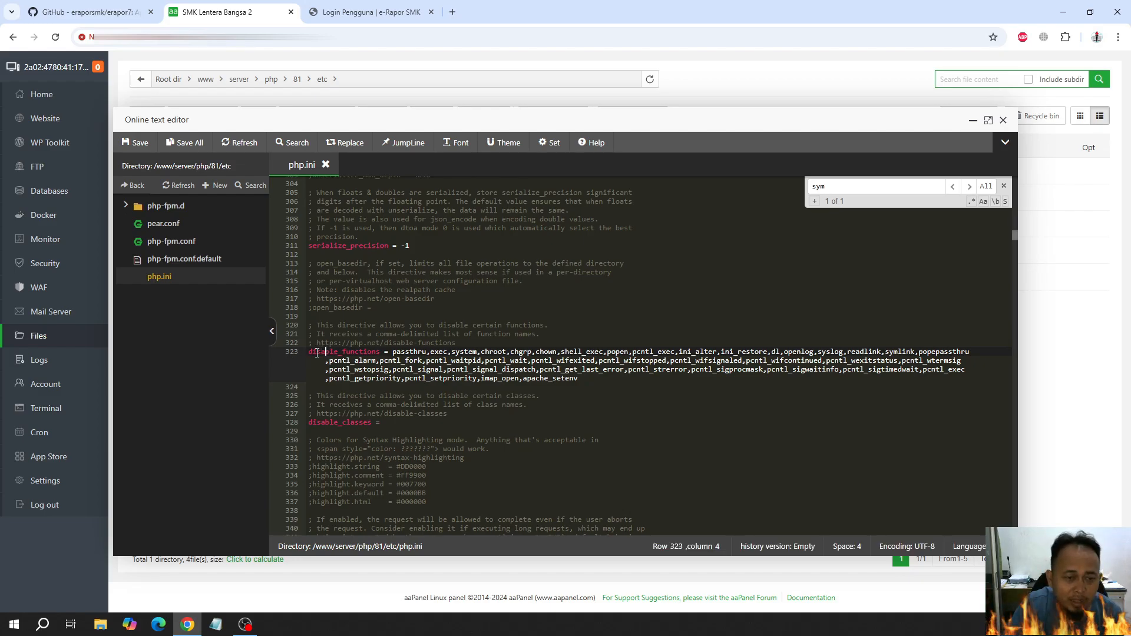
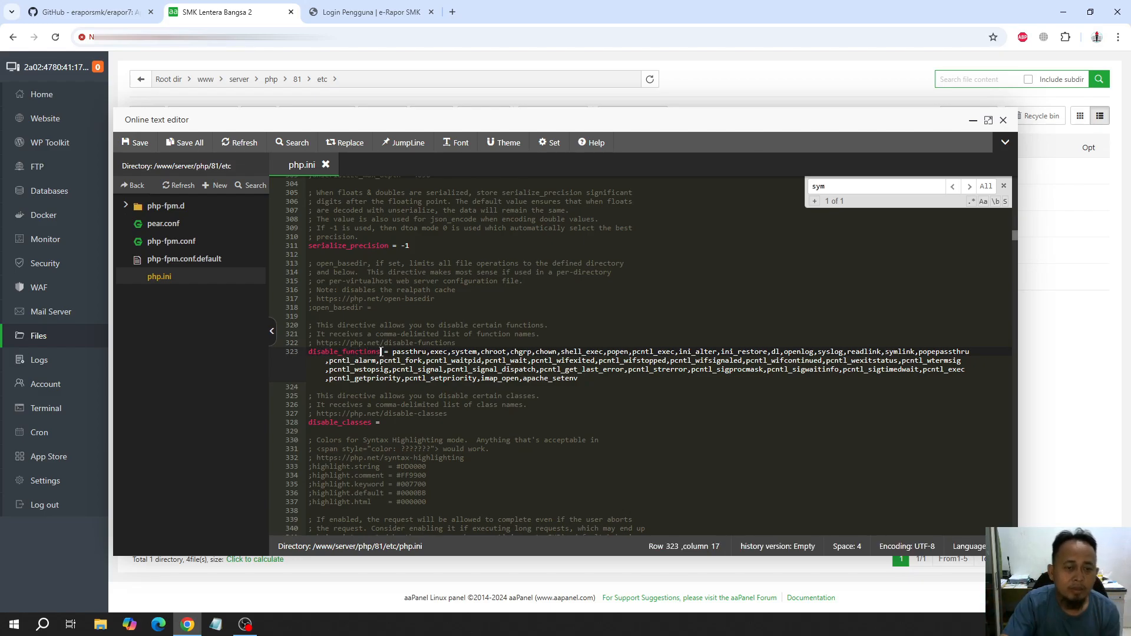
Remove symlink from the disable_functions list in php.ini, save the file and close the editor
left_click(1004, 186)
left_click_drag(885, 351, 915, 352)
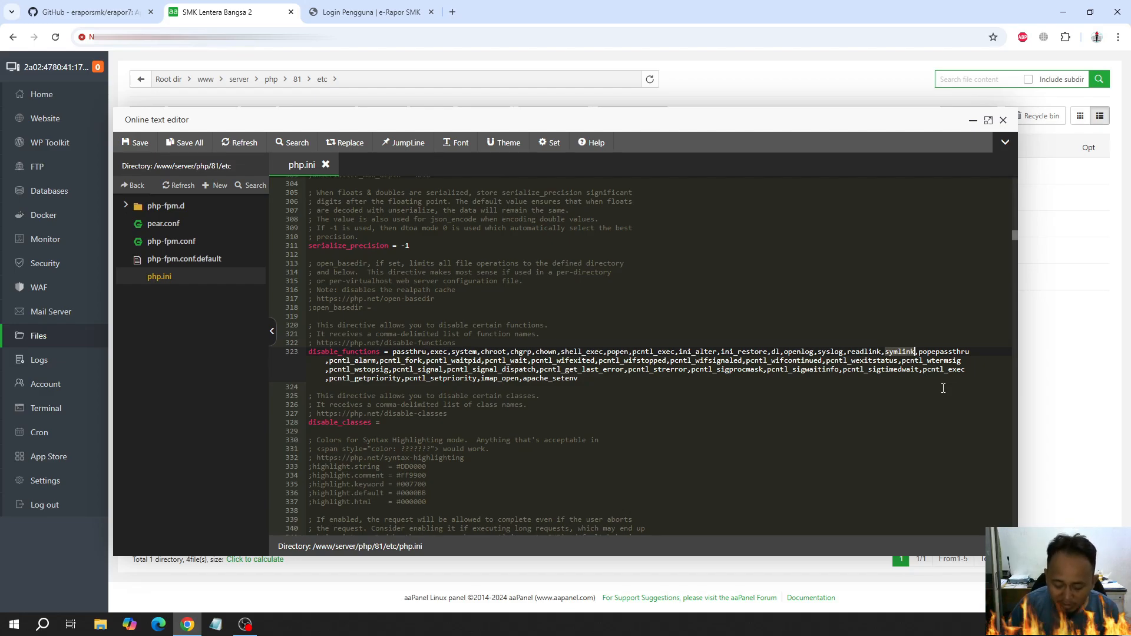
key("BackSpace")
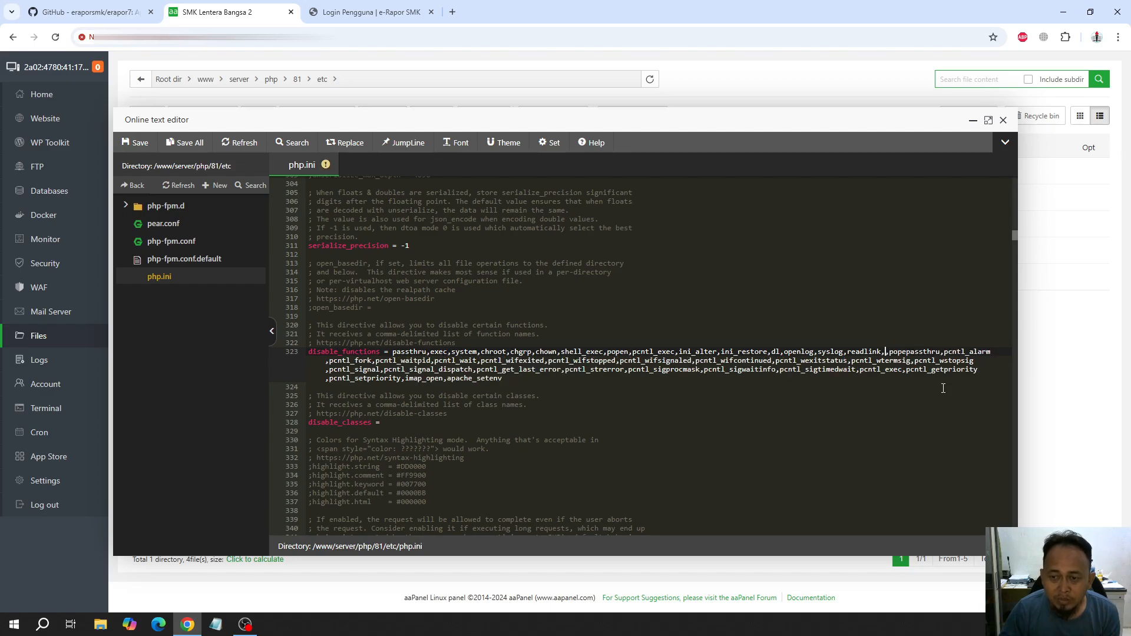
key("BackSpace")
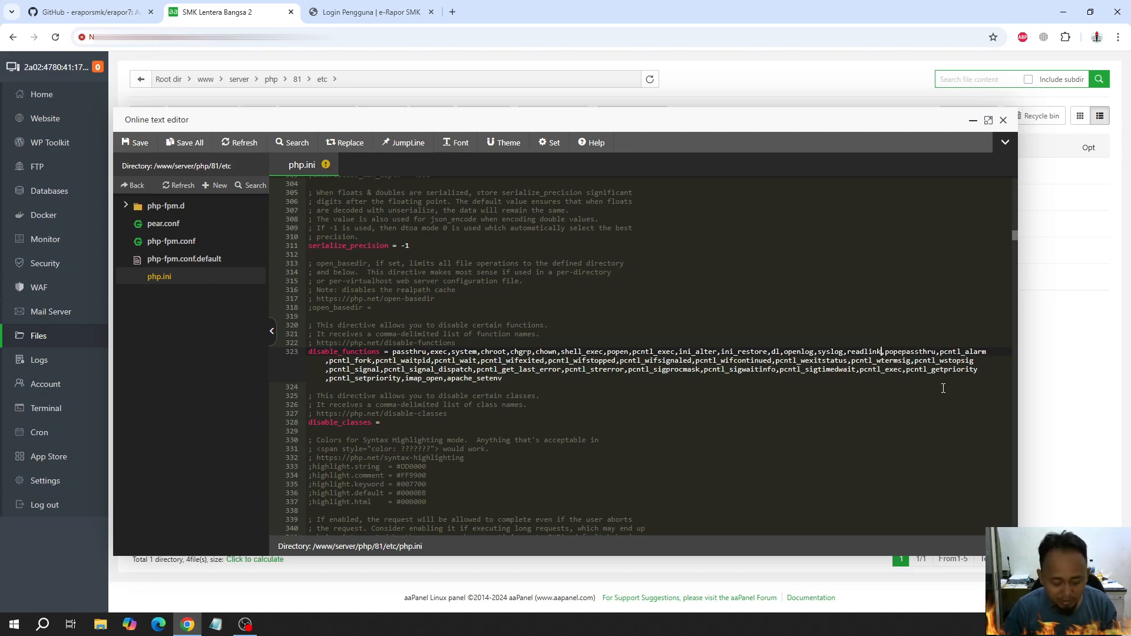
key("ctrl+s")
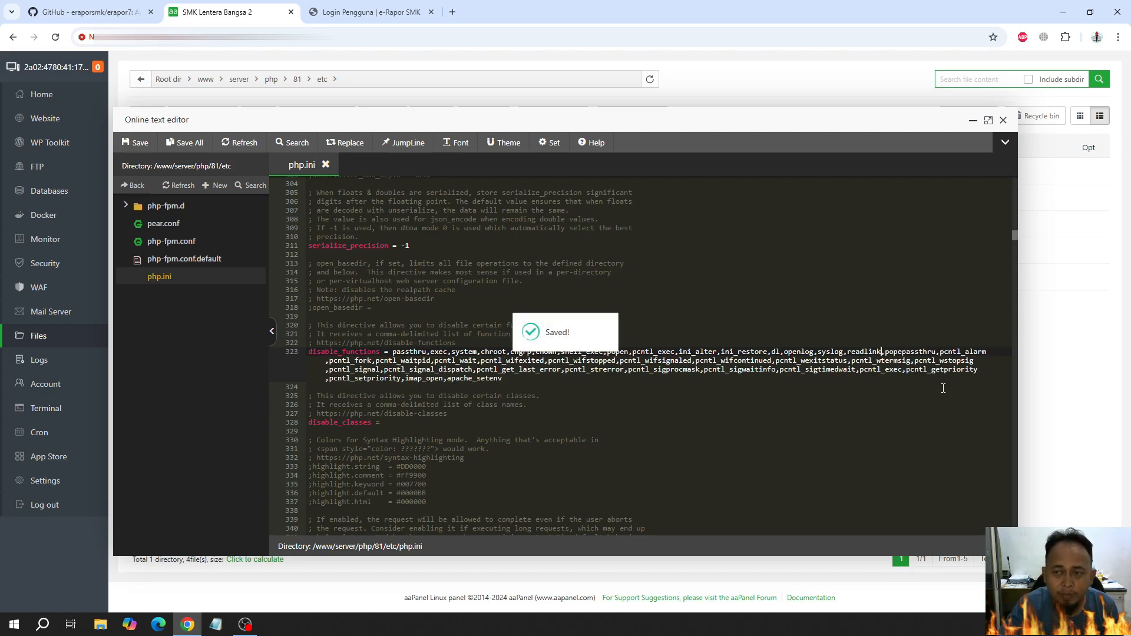
left_click(1004, 120)
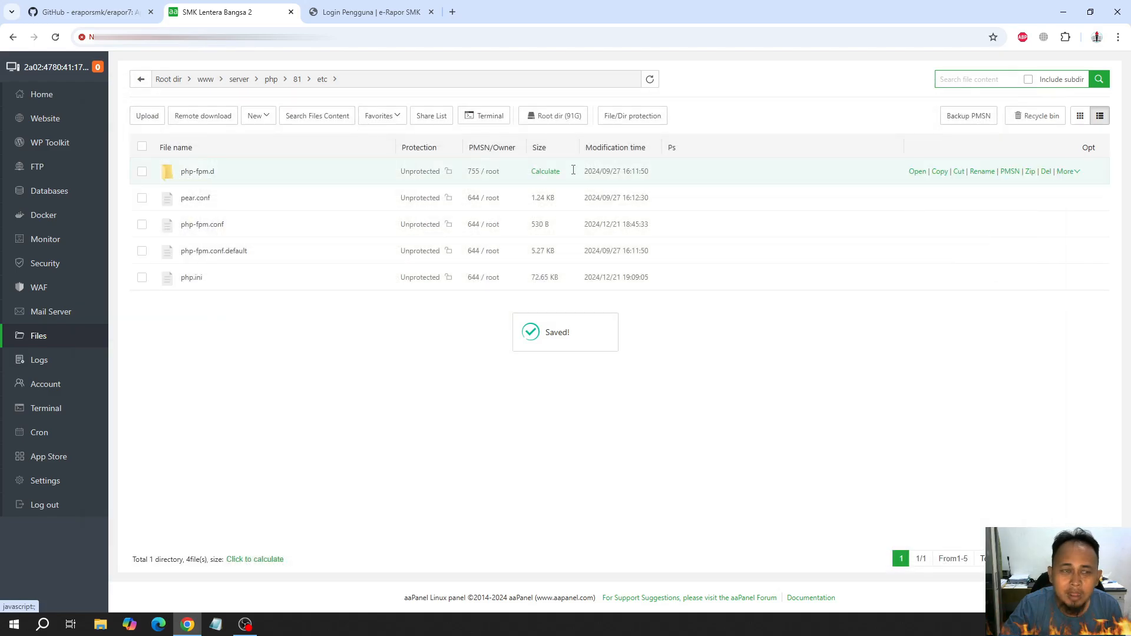
Open a terminal in the erapor.lb2 site's document root, /www/wwwroot/erapor.lb2/erapor7
left_click(33, 121)
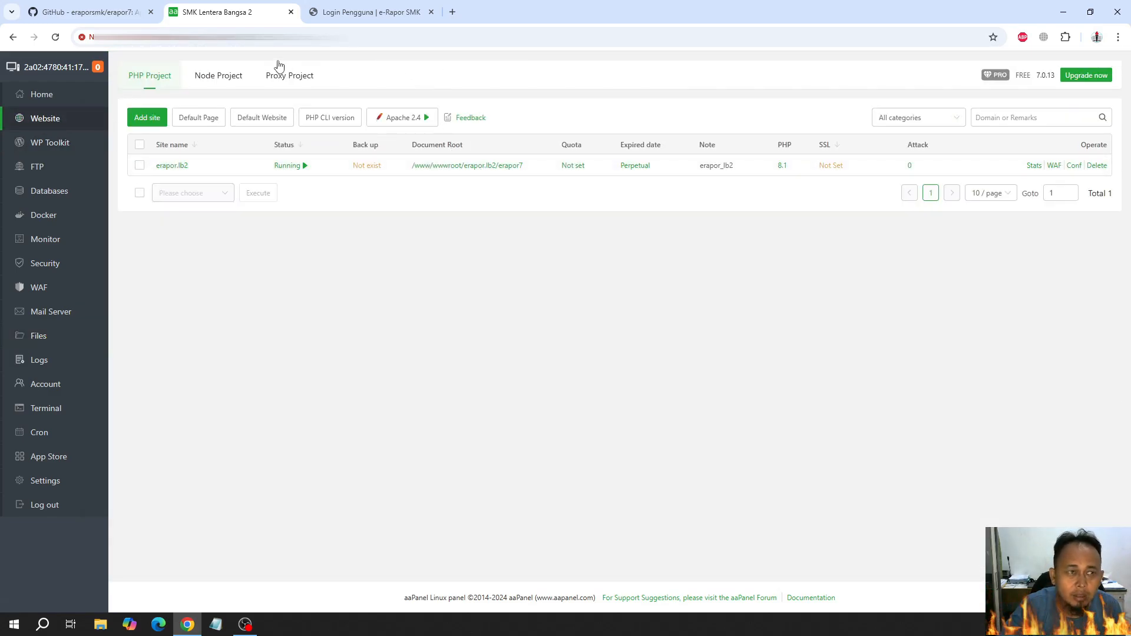
left_click(56, 37)
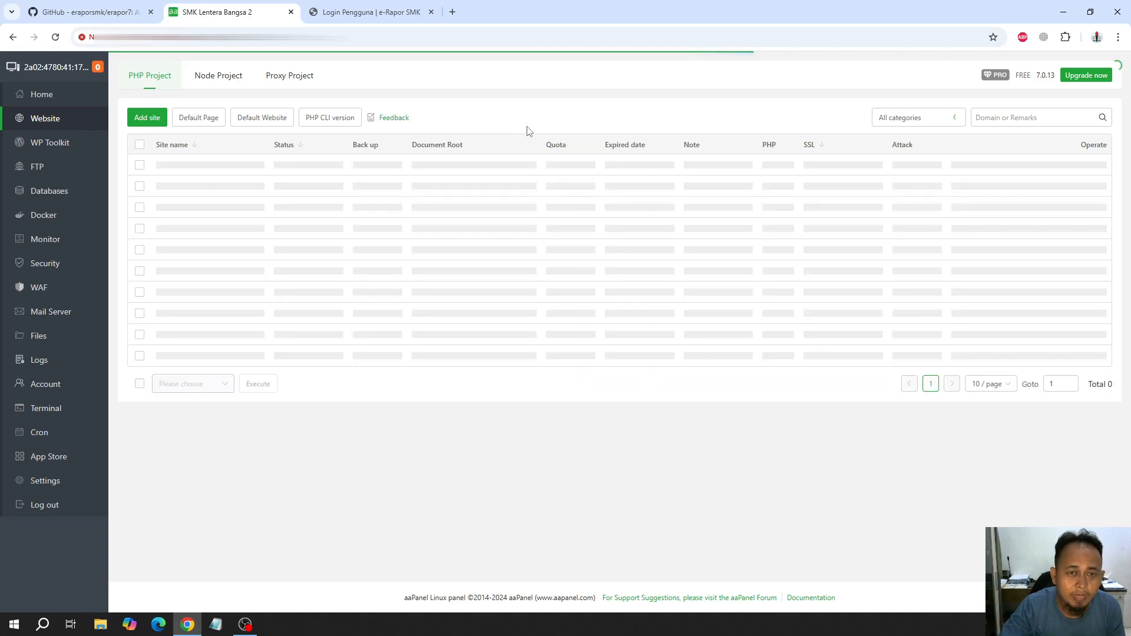
left_click(487, 167)
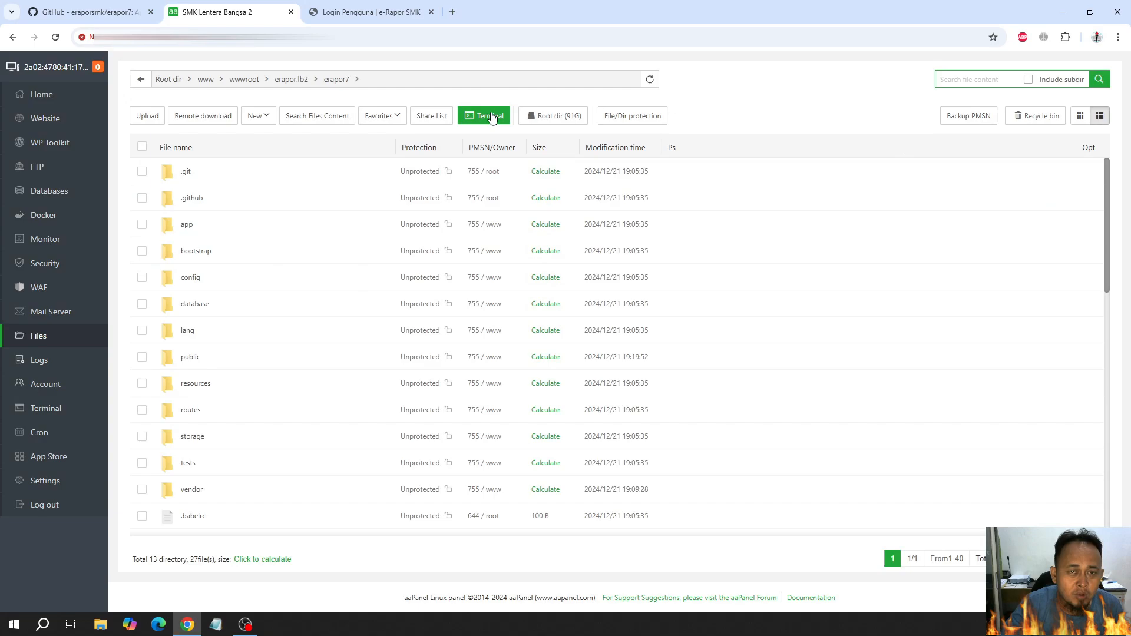
left_click(491, 116)
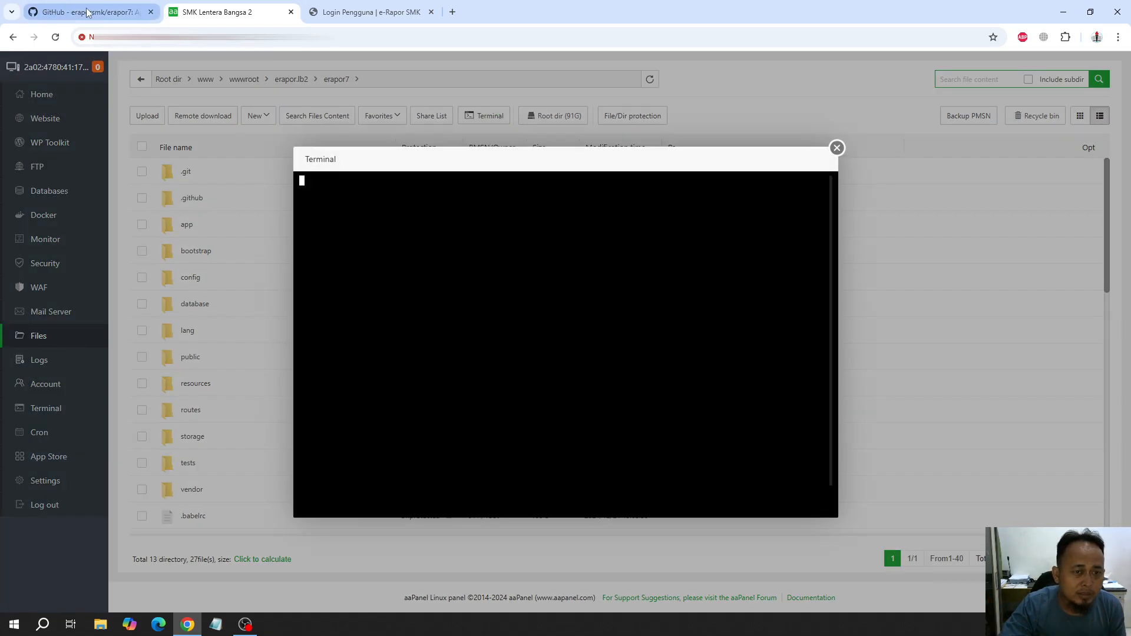
Copy the command php artisan erapor:update from the GitHub README and run it in the erapor7 terminal
left_click(87, 13)
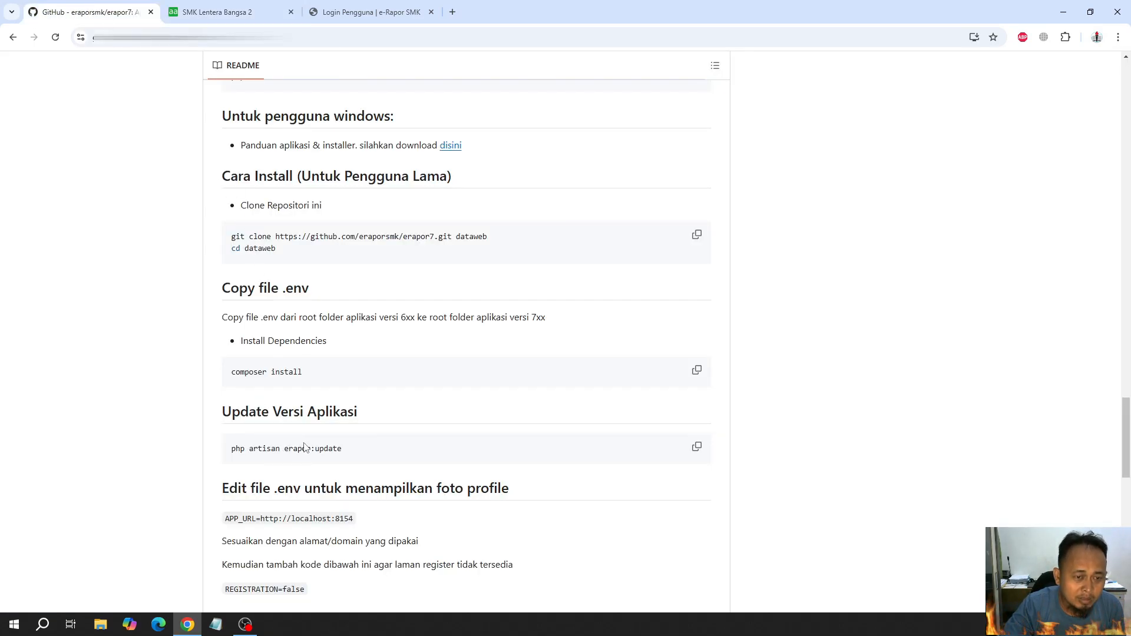
left_click(697, 449)
left_click(377, 13)
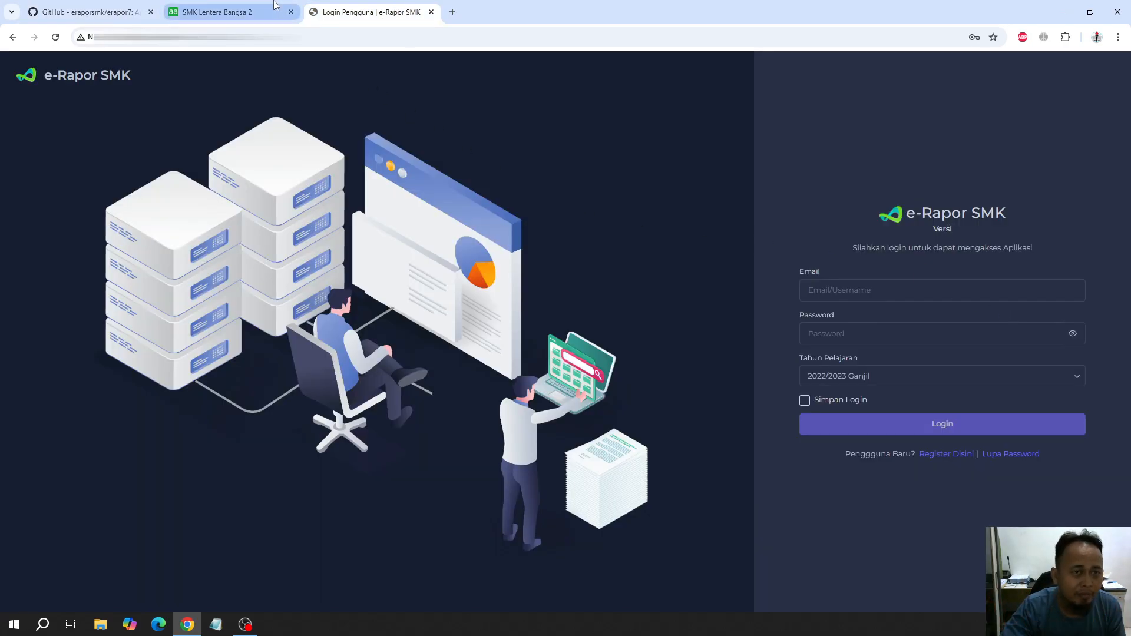
left_click(224, 12)
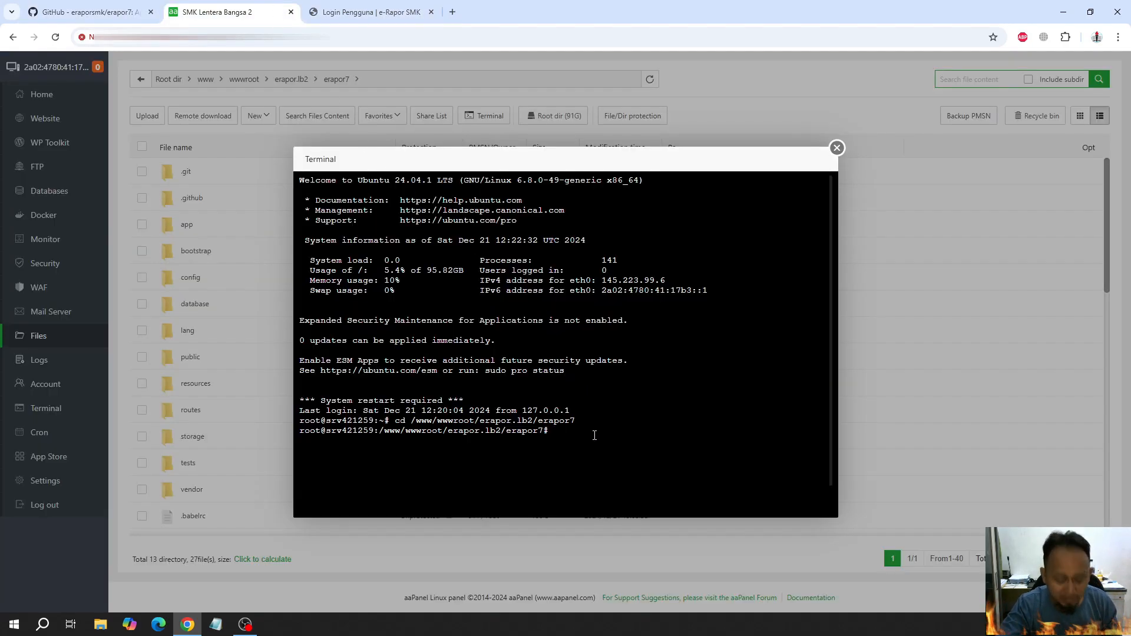
key("ctrl+v")
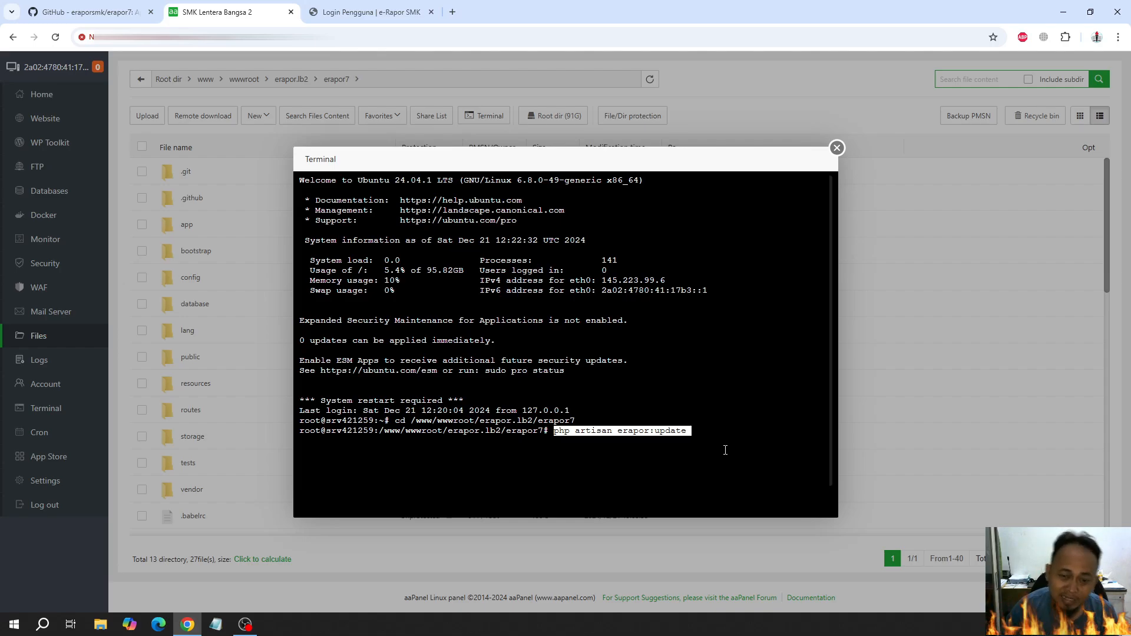
key("Return")
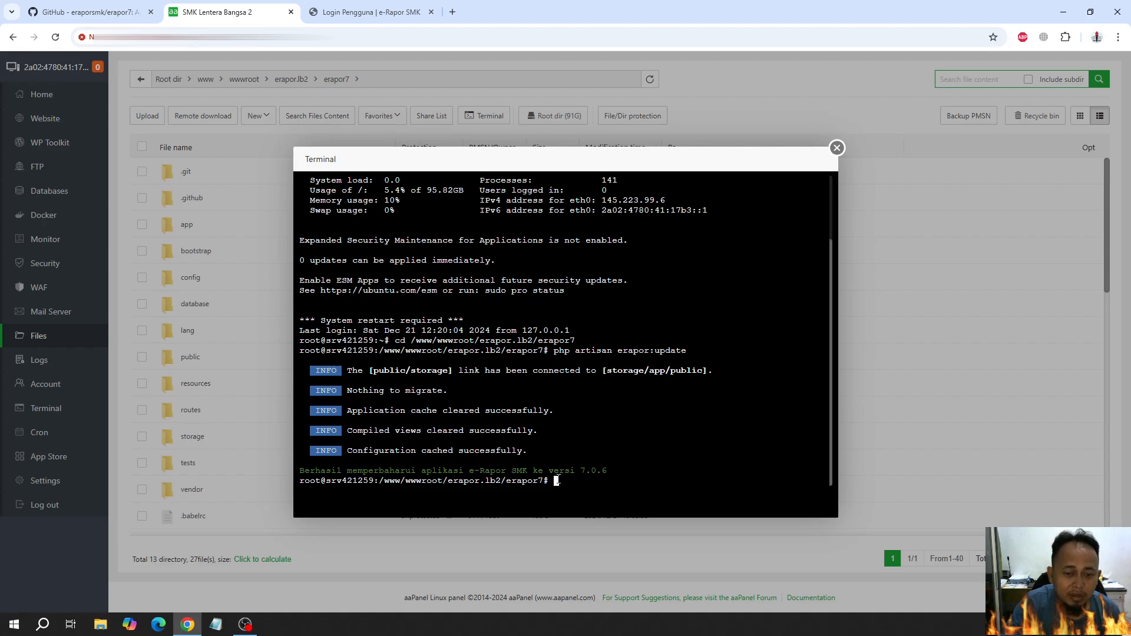
left_click_drag(299, 470, 609, 469)
left_click(610, 470)
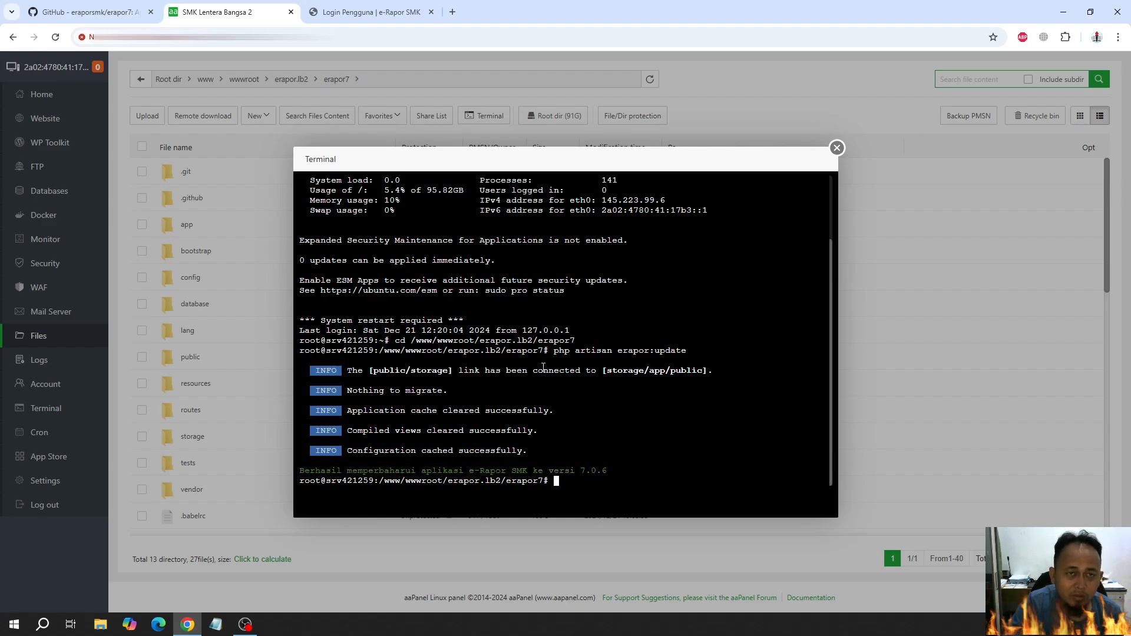
Reload the e-Rapor SMK login page and check the version shown under its title
left_click(366, 14)
left_click(56, 37)
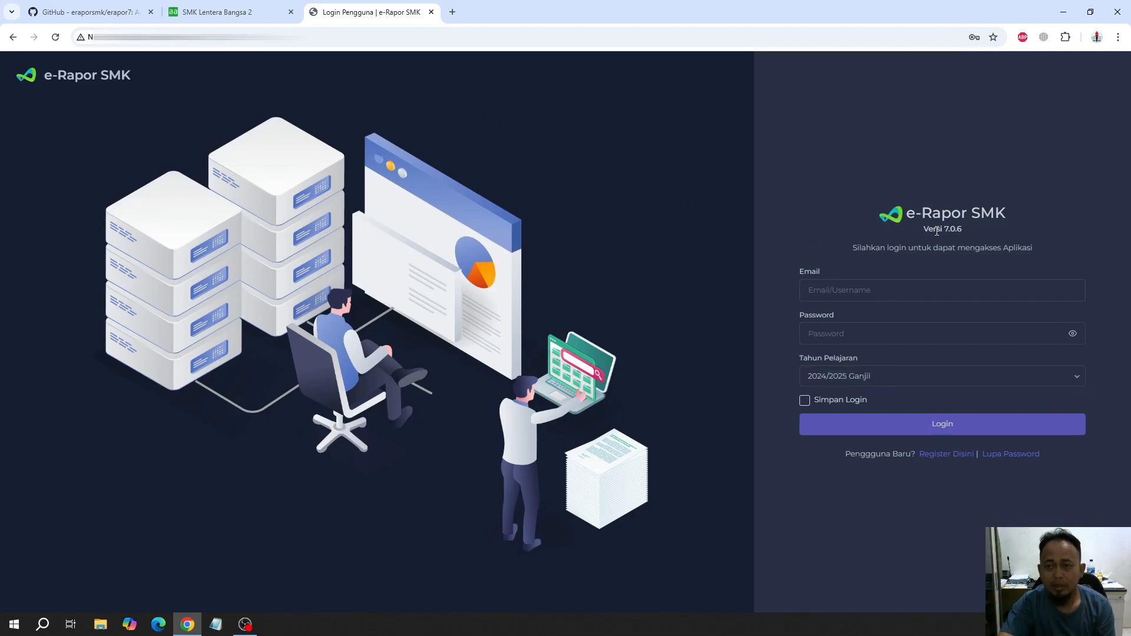
left_click_drag(929, 229, 990, 230)
left_click(972, 233)
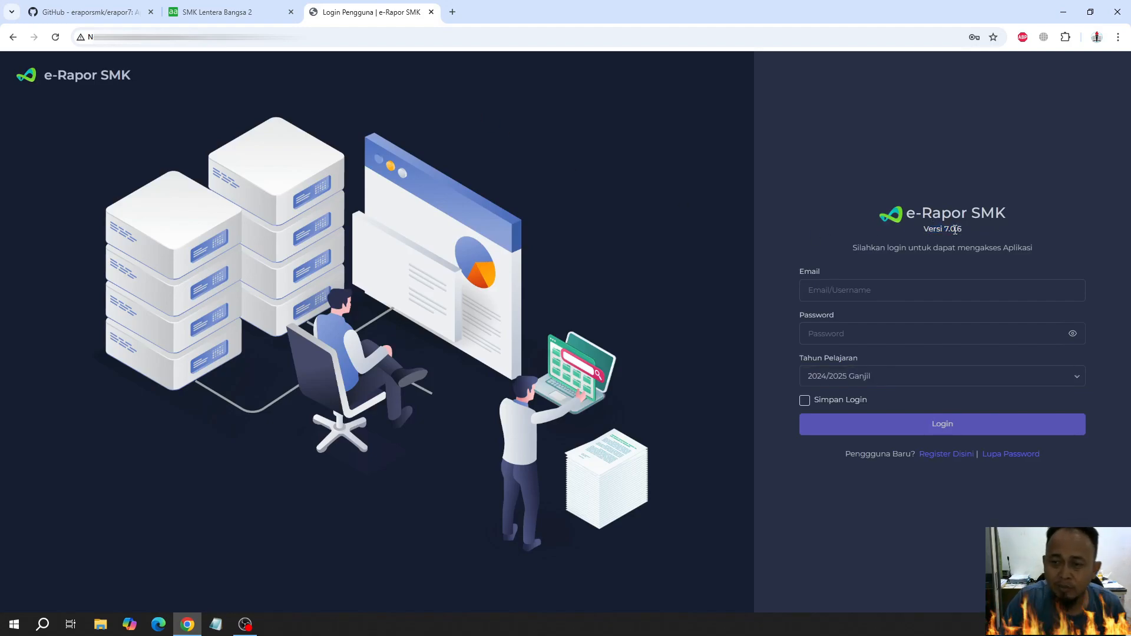
left_click(883, 233)
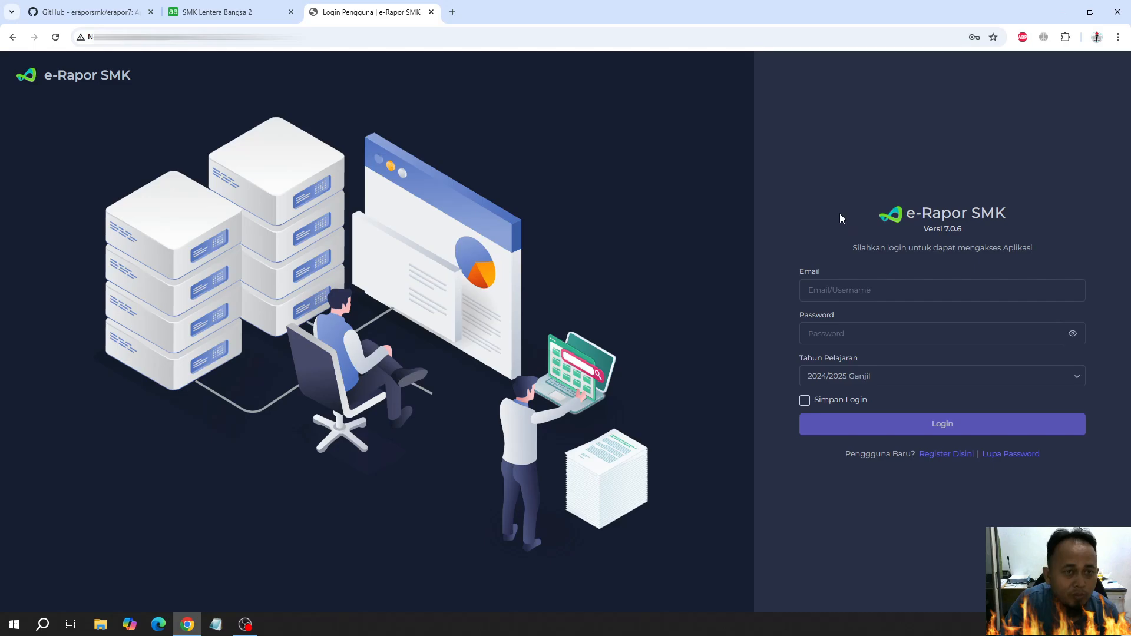
Close the aaPanel terminal and end its SSH session
left_click(227, 11)
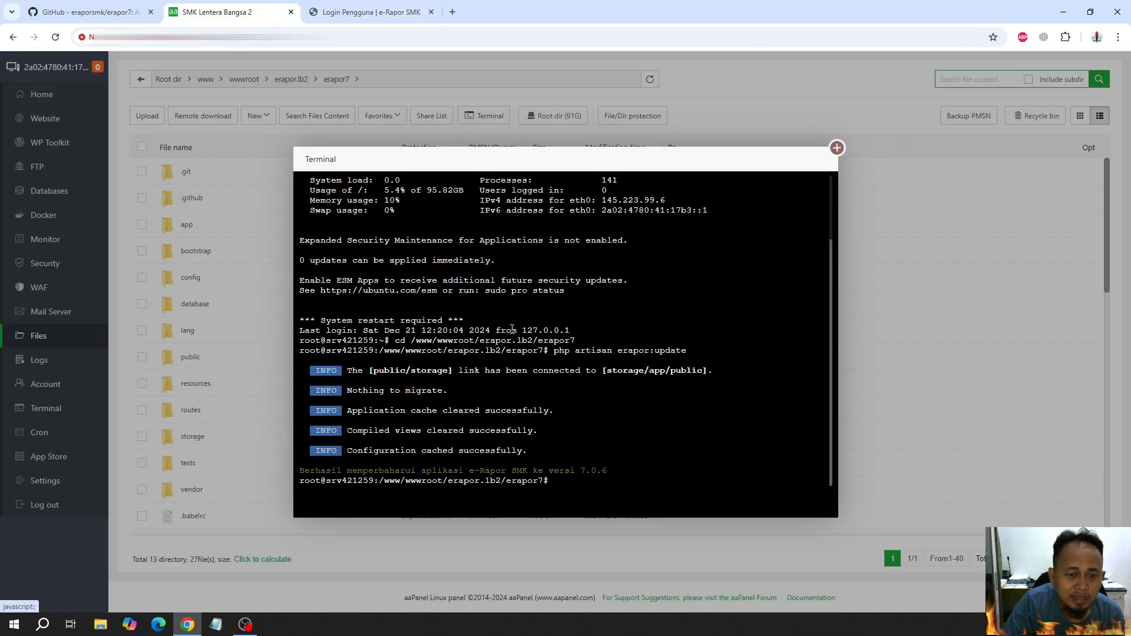
left_click(836, 148)
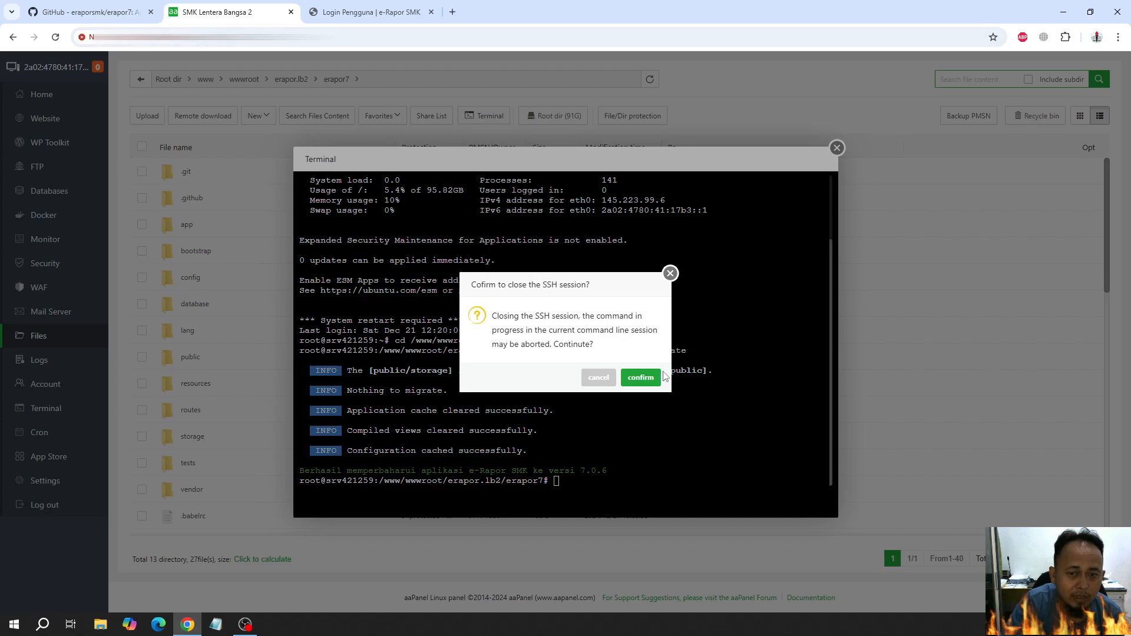
left_click(641, 377)
Review the README's .env notes on registration alongside the register link on the e-Rapor login page
left_click(92, 12)
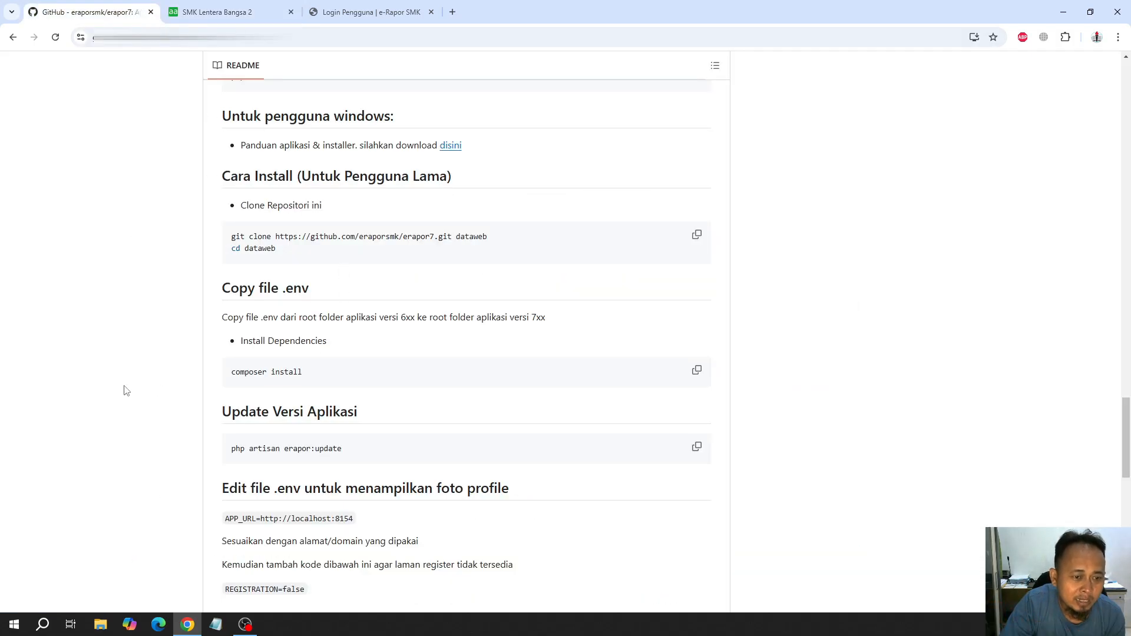
scroll(189, 391, "down", 2)
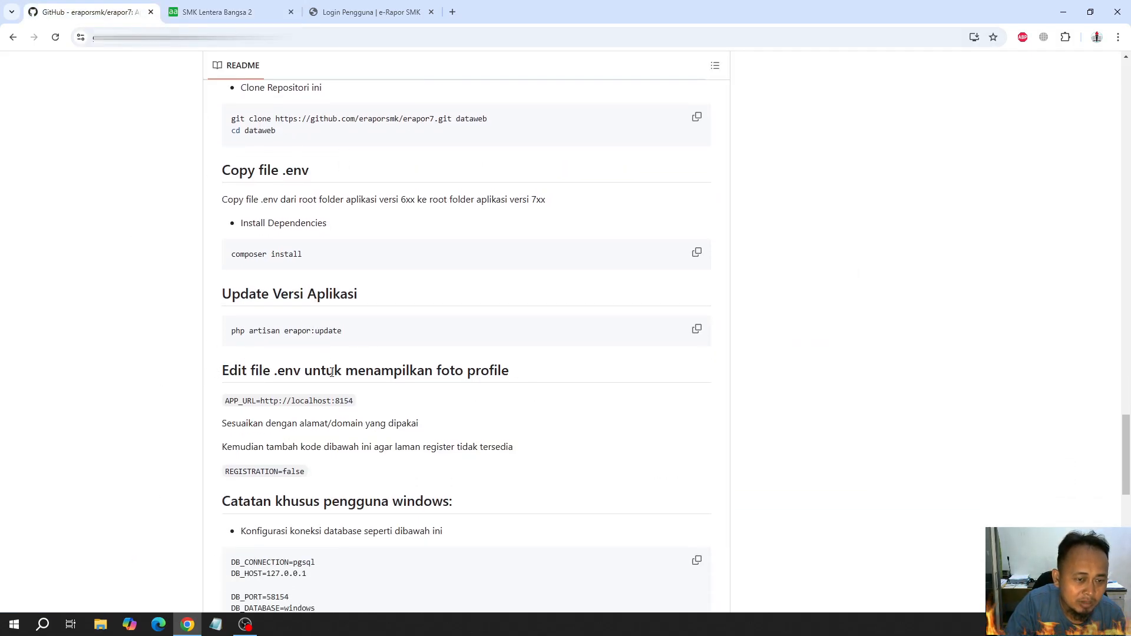
left_click(330, 7)
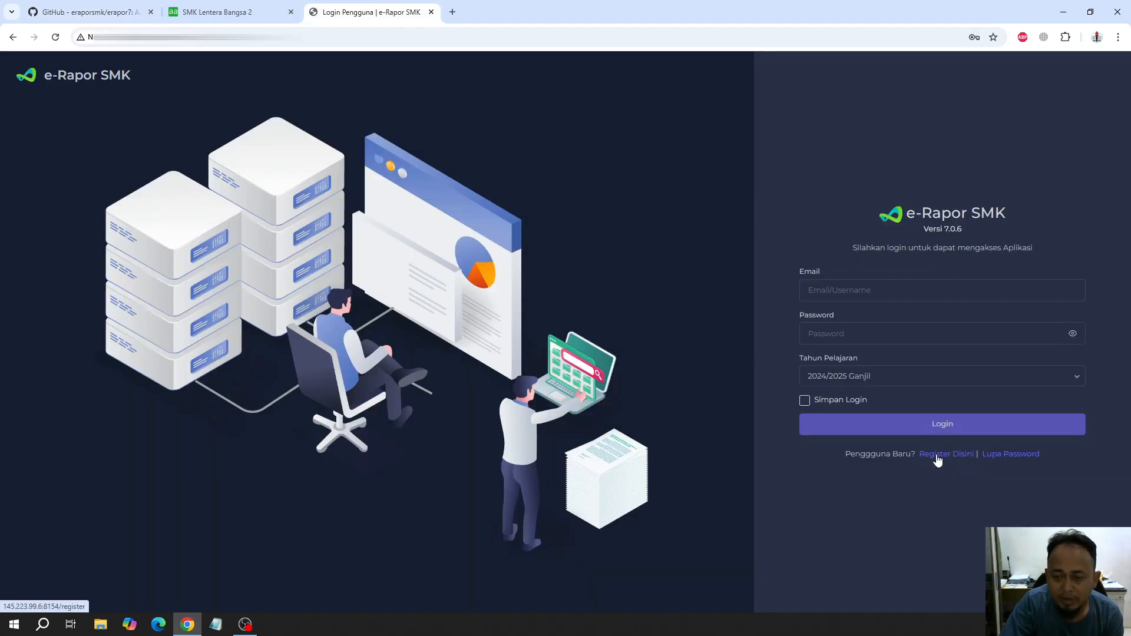
left_click(112, 7)
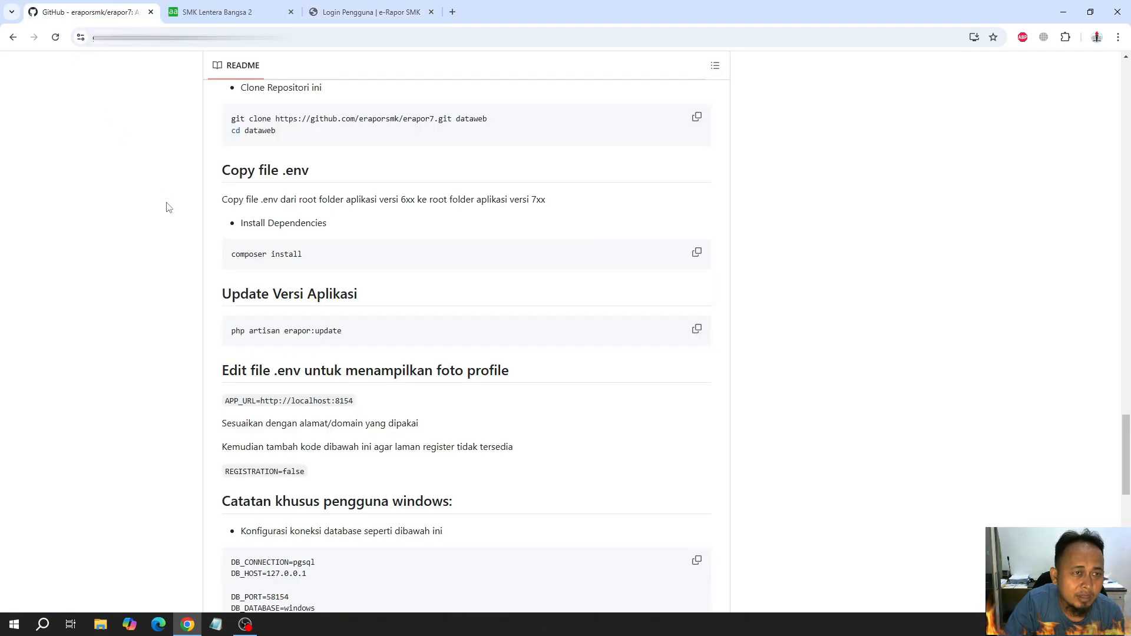
Restart the PHP 8.1 service from its management window in aaPanel
left_click(289, 6)
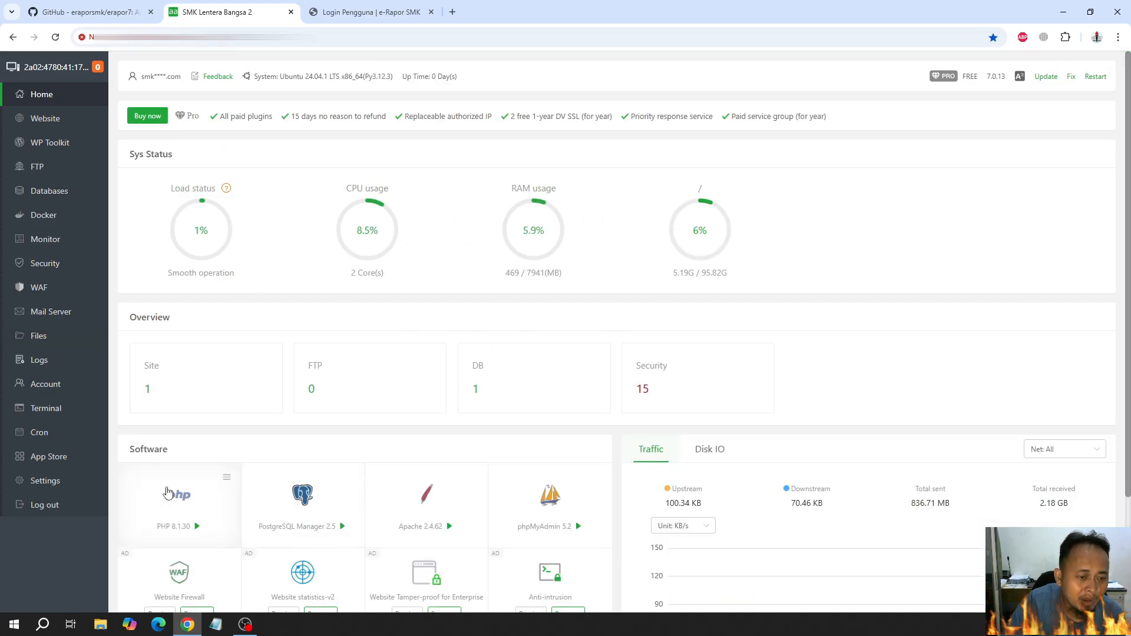
left_click(177, 495)
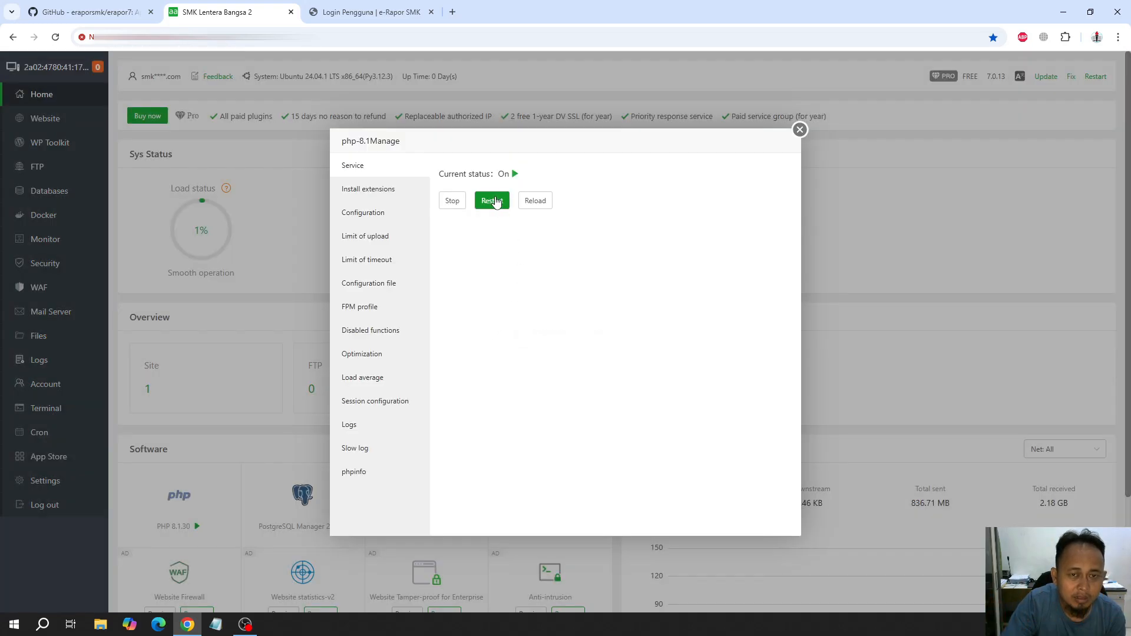
left_click(372, 12)
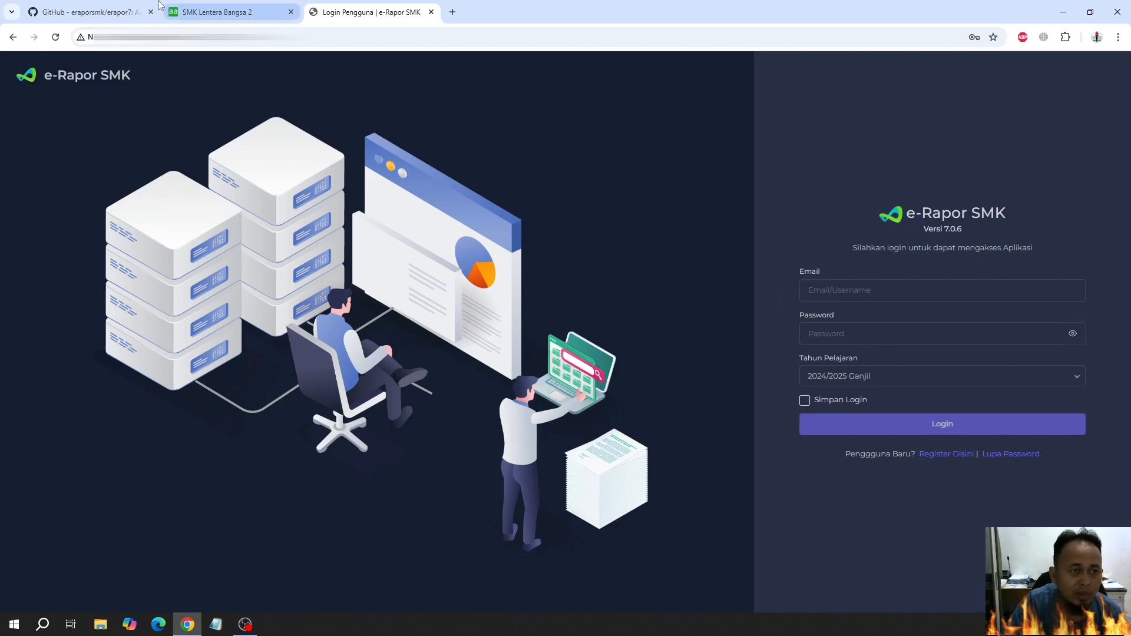
left_click(95, 11)
left_click(227, 9)
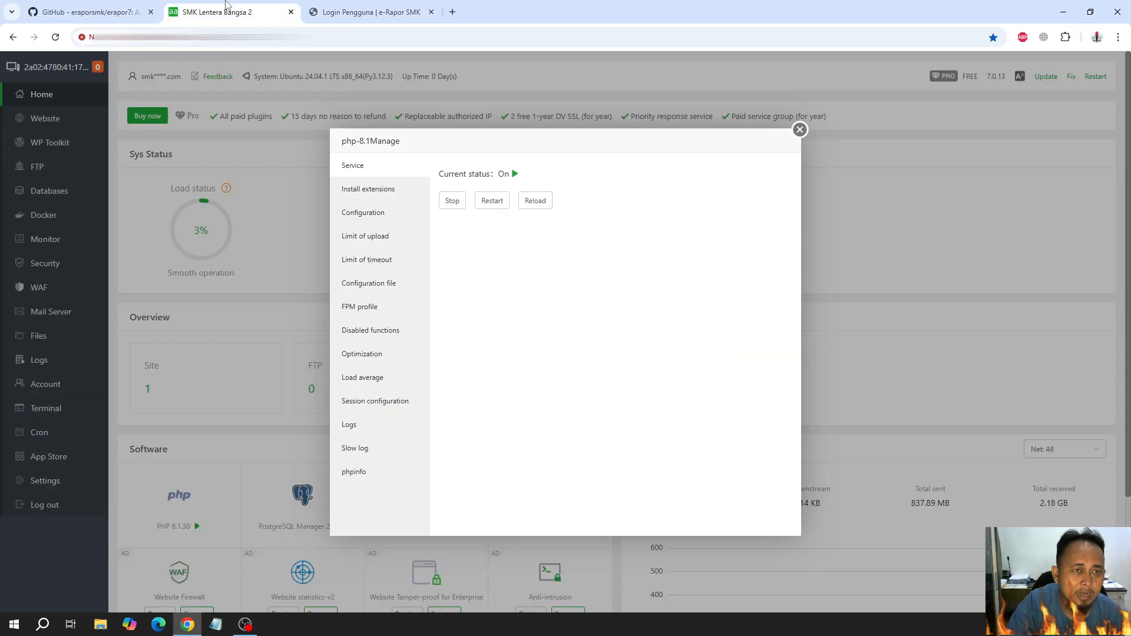
left_click(490, 201)
left_click(633, 364)
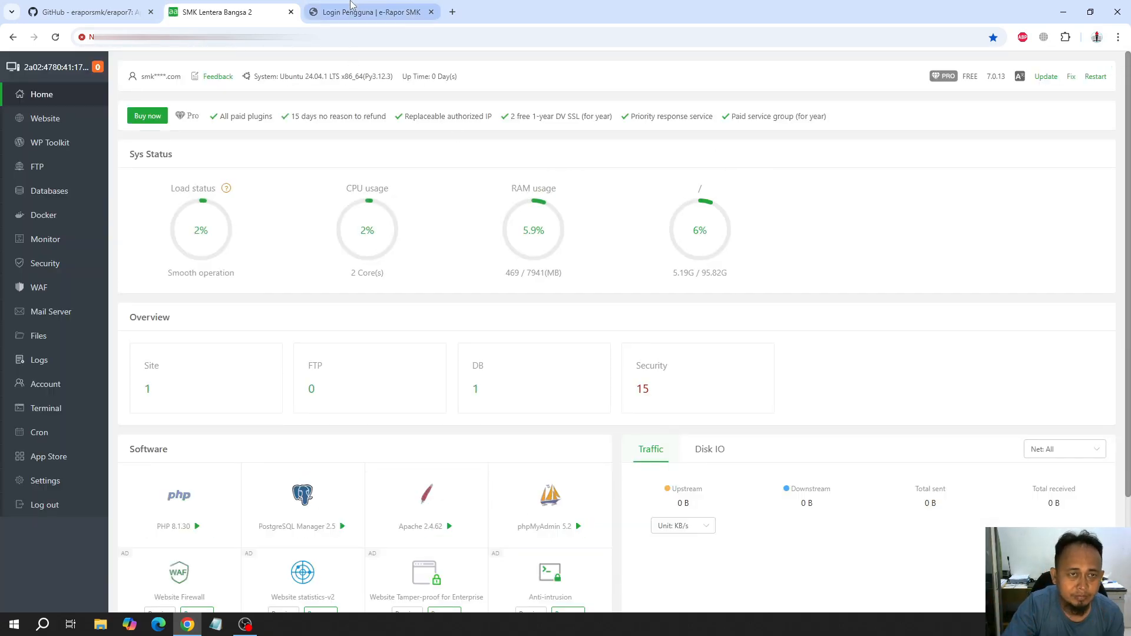
Register the school's account on the e-Rapor SMK registration page with its NPSN, Dapodik email and account password
left_click(368, 12)
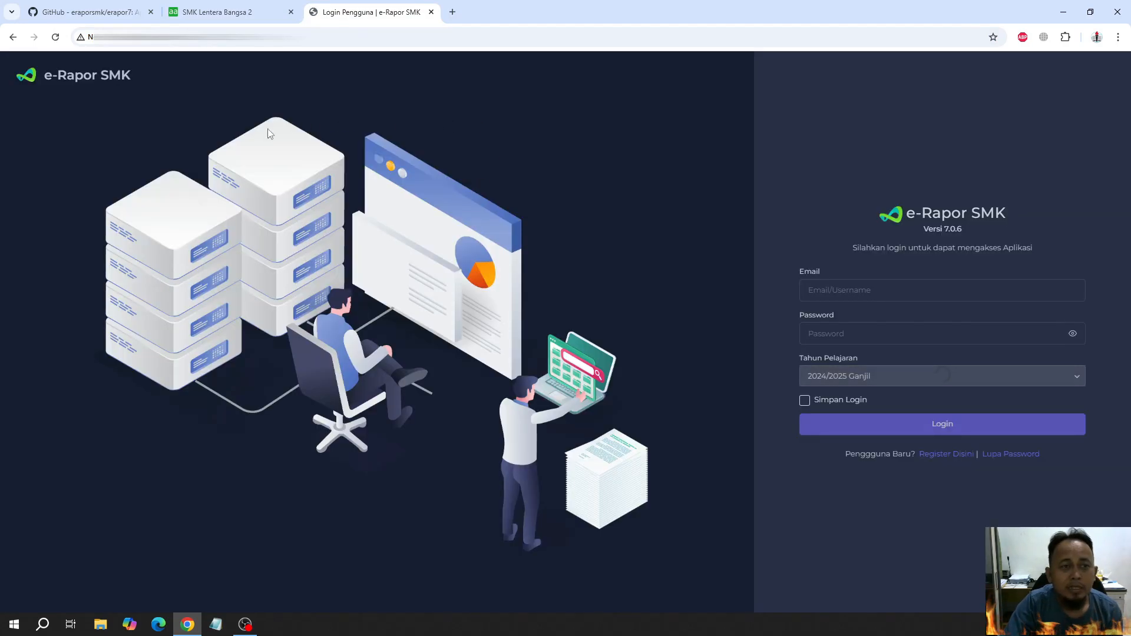
left_click(958, 455)
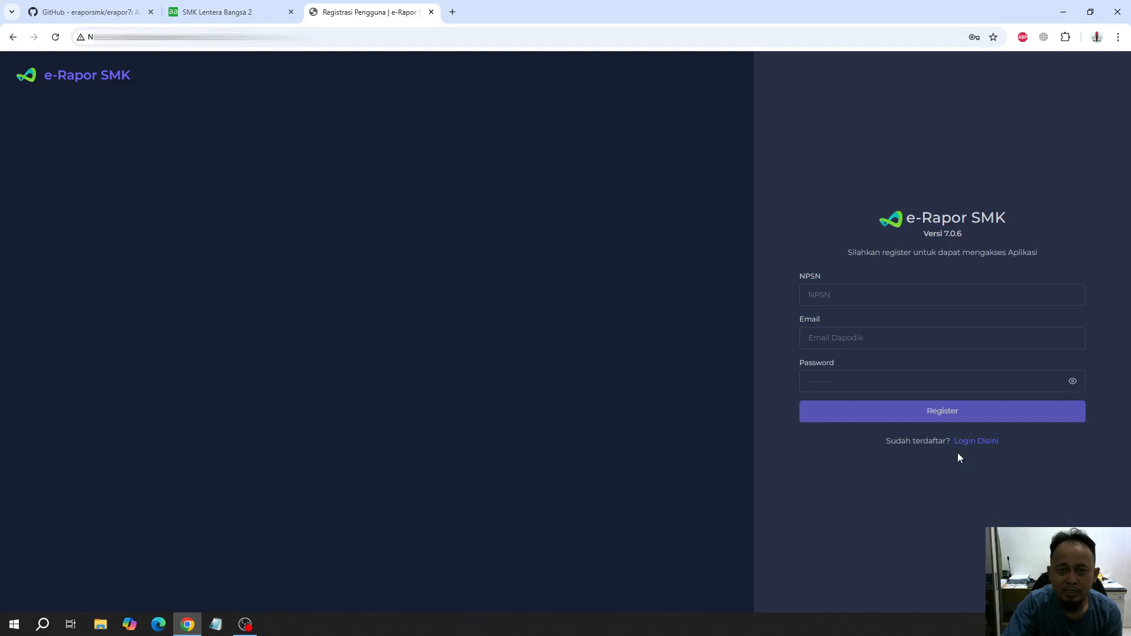
left_click(848, 295)
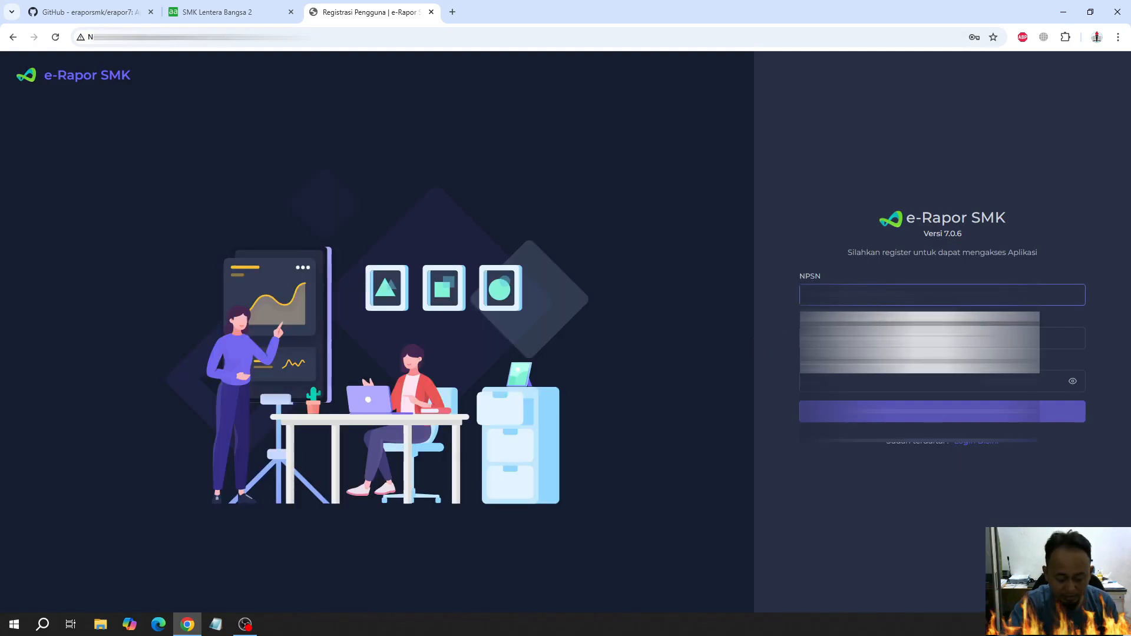
type("****")
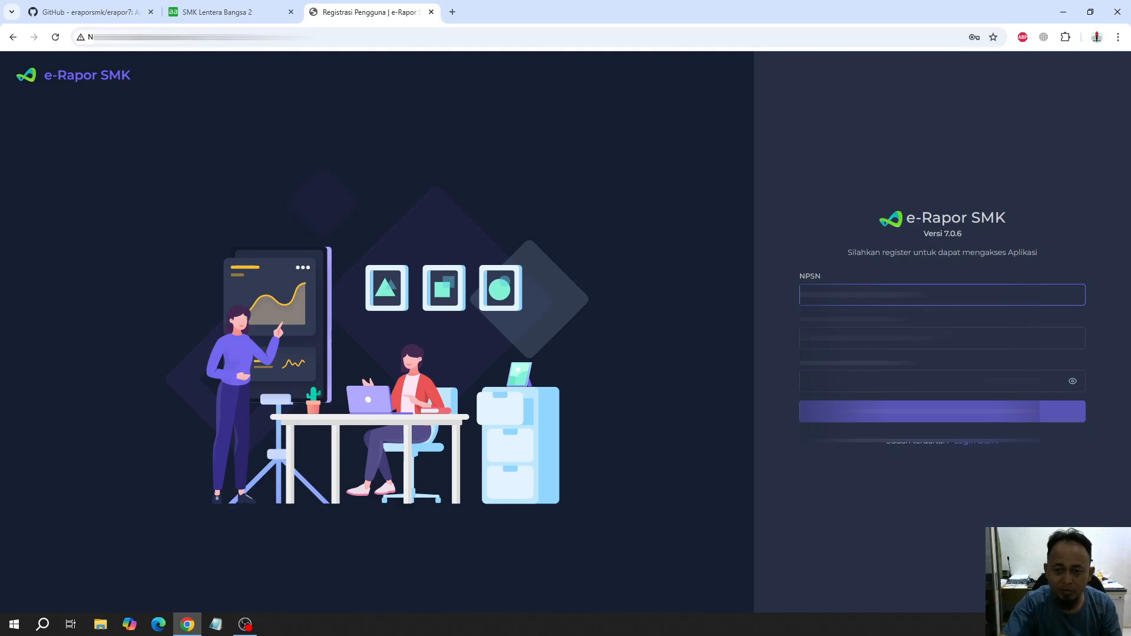
key("Tab")
key("Down")
key("Return")
key("Tab")
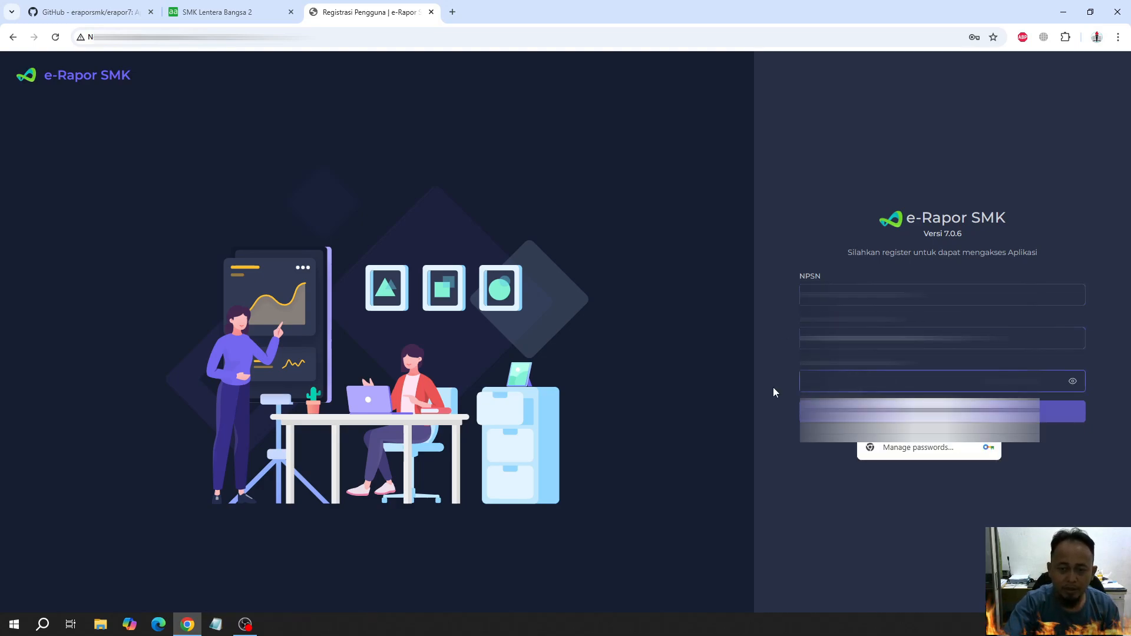
type("****")
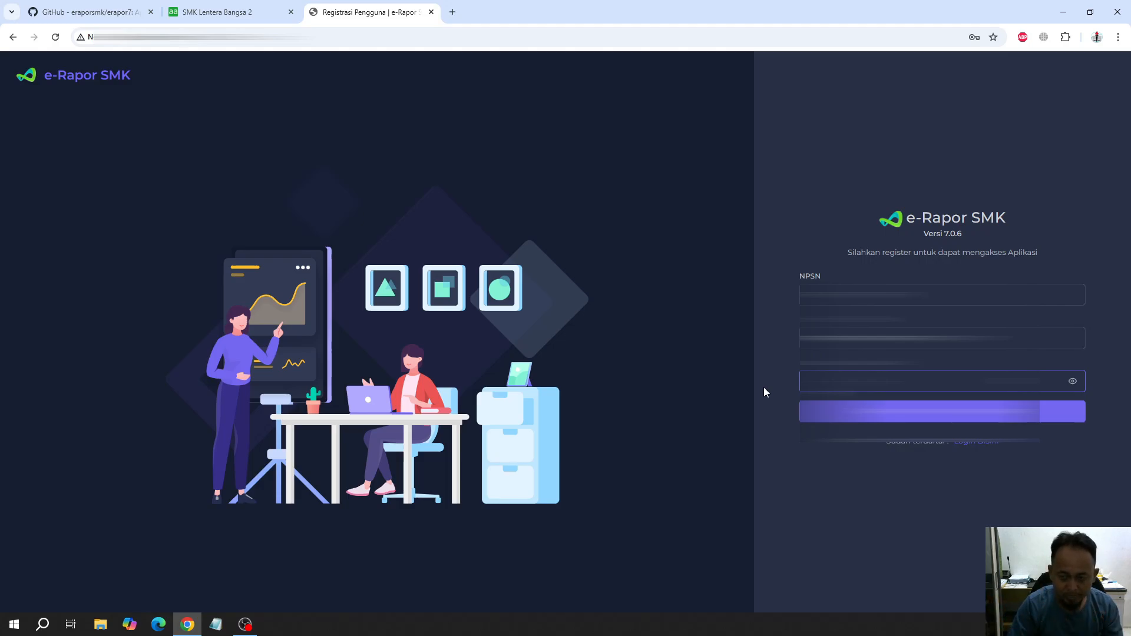
key("Return")
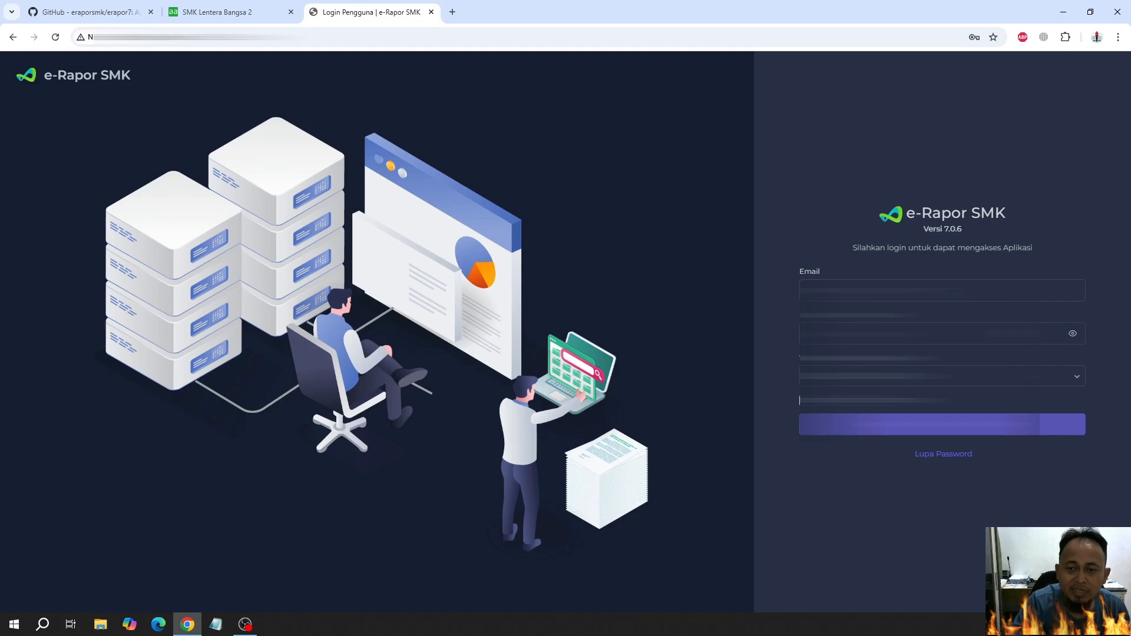
Log in to e-Rapor SMK with the registered email and account password
left_click(920, 291)
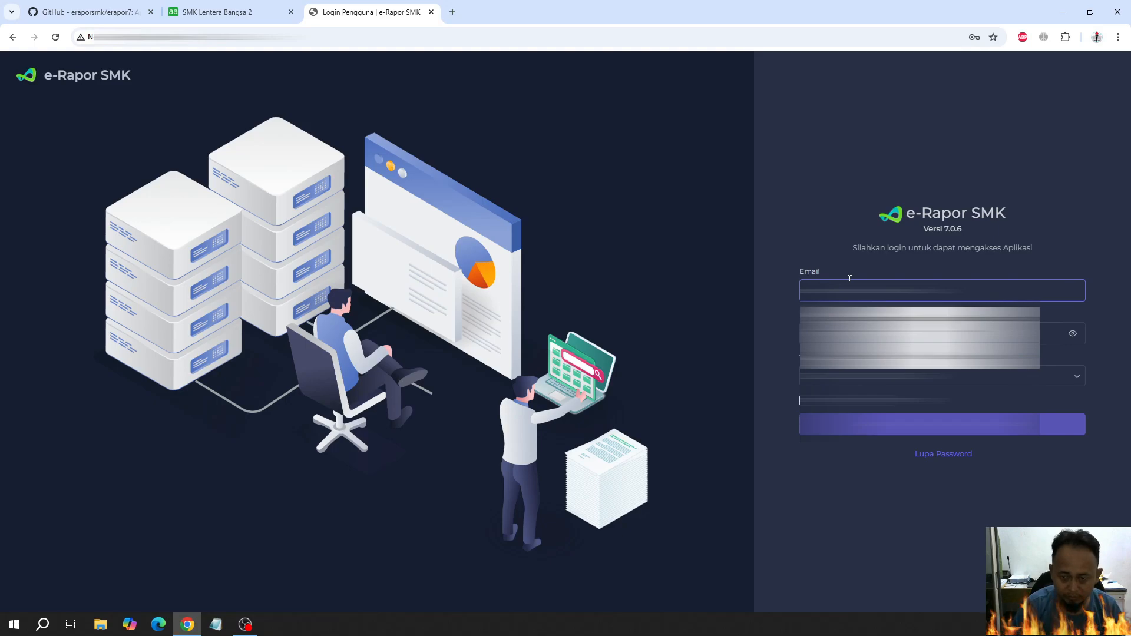
key("Tab")
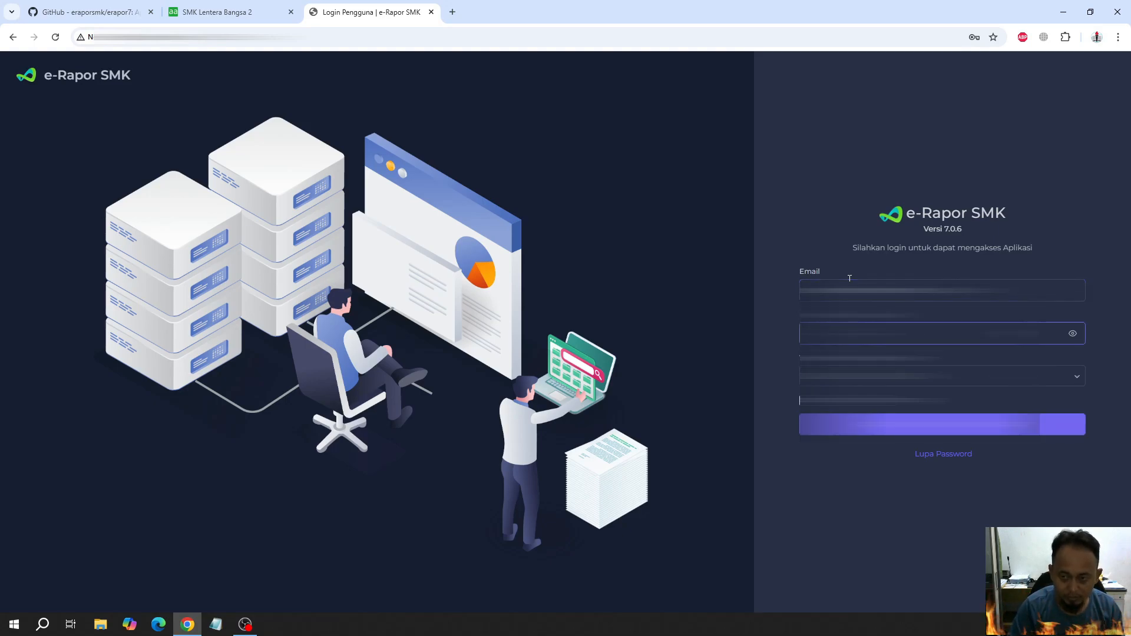
key("Return")
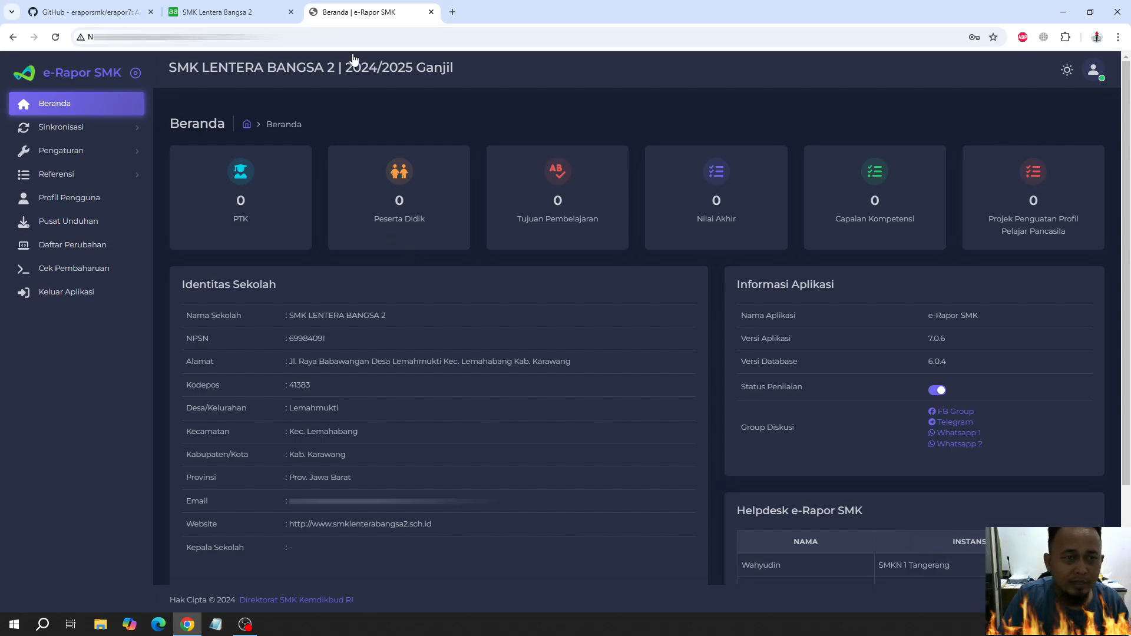
Review the system information on the aaPanel home page alongside the e-Rapor SMK dashboard
left_click(271, 11)
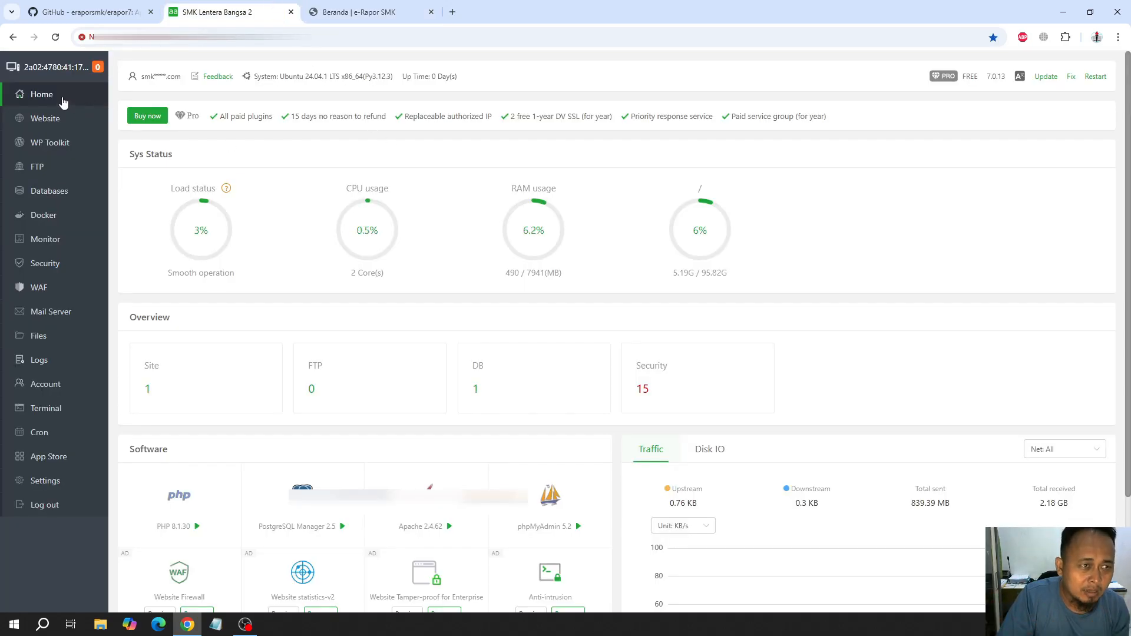
left_click(330, 8)
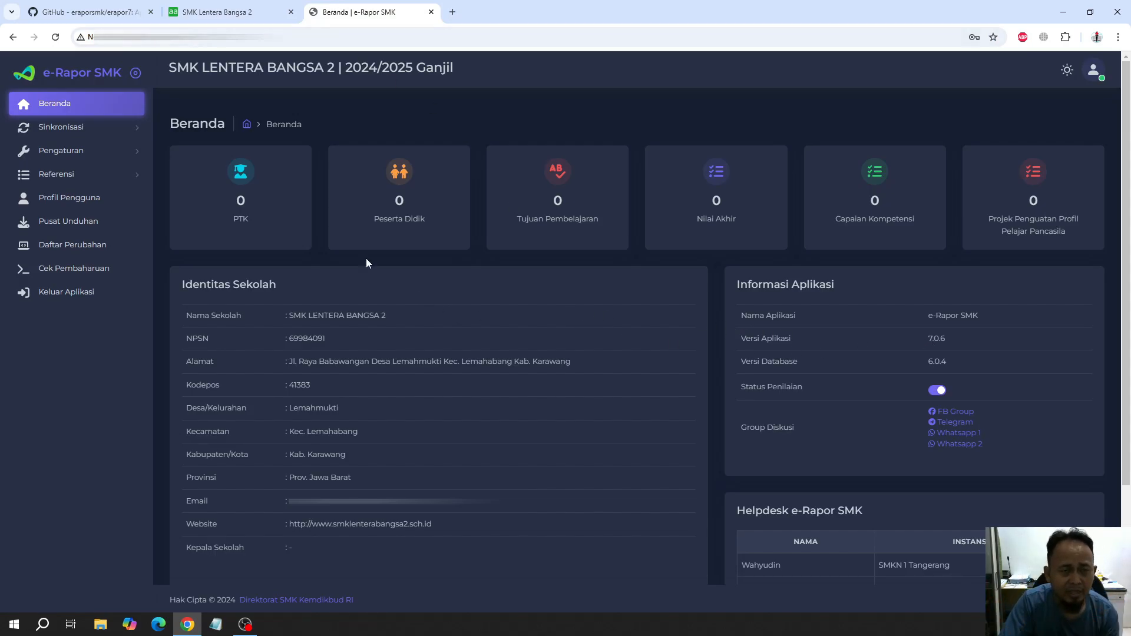
left_click(241, 13)
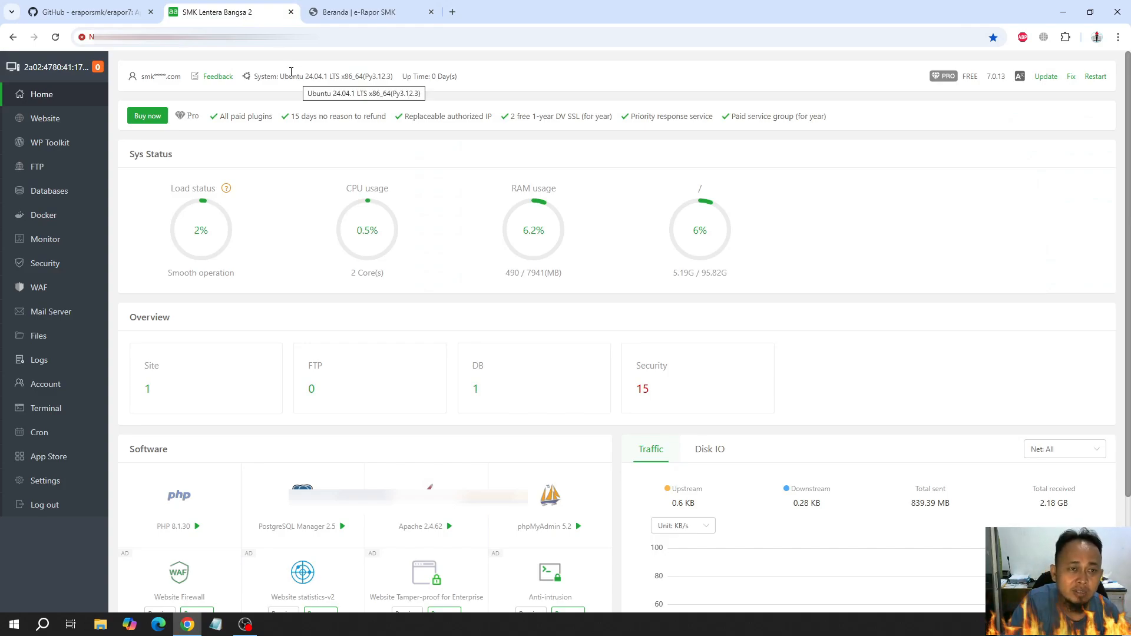
left_click(330, 13)
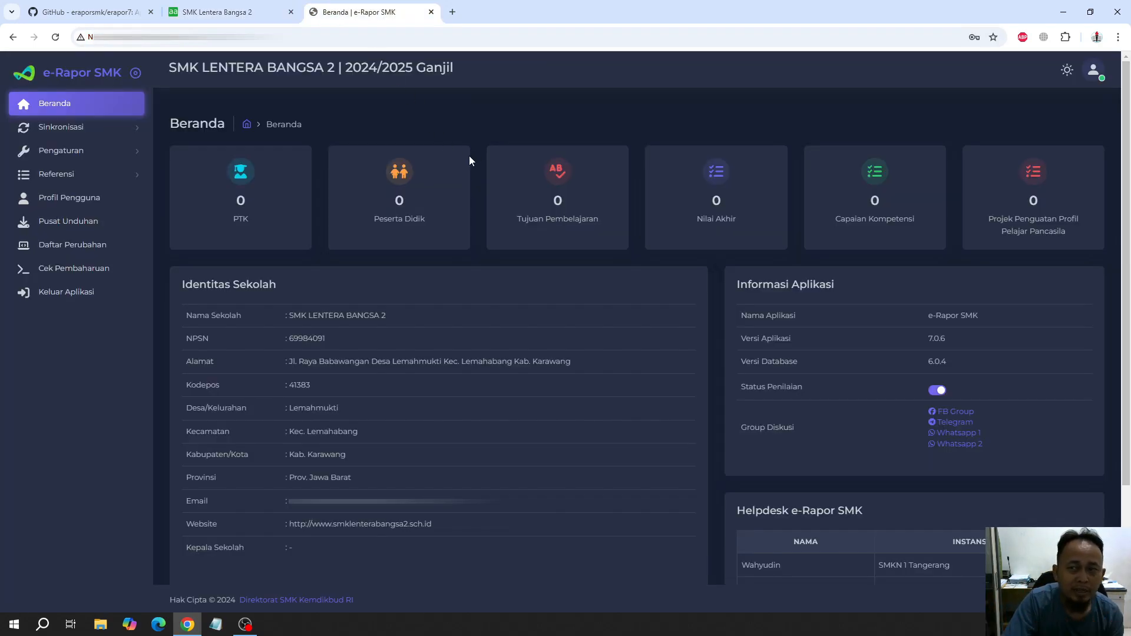
Switch the e-Rapor dashboard to the light theme and back to the dark theme
left_click(1067, 71)
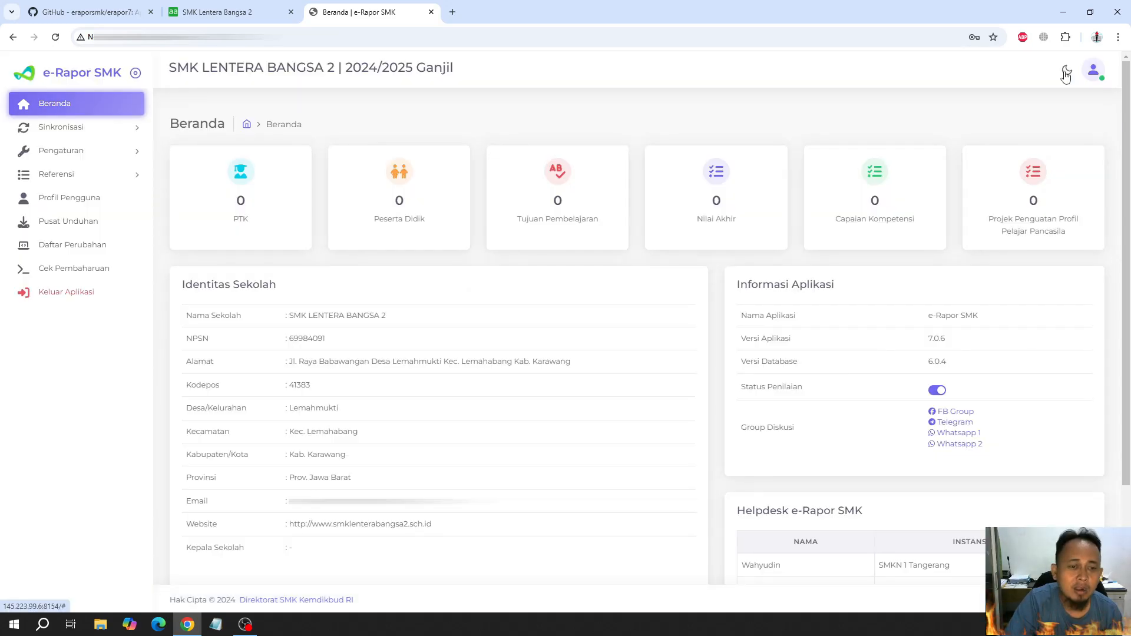
left_click(1067, 72)
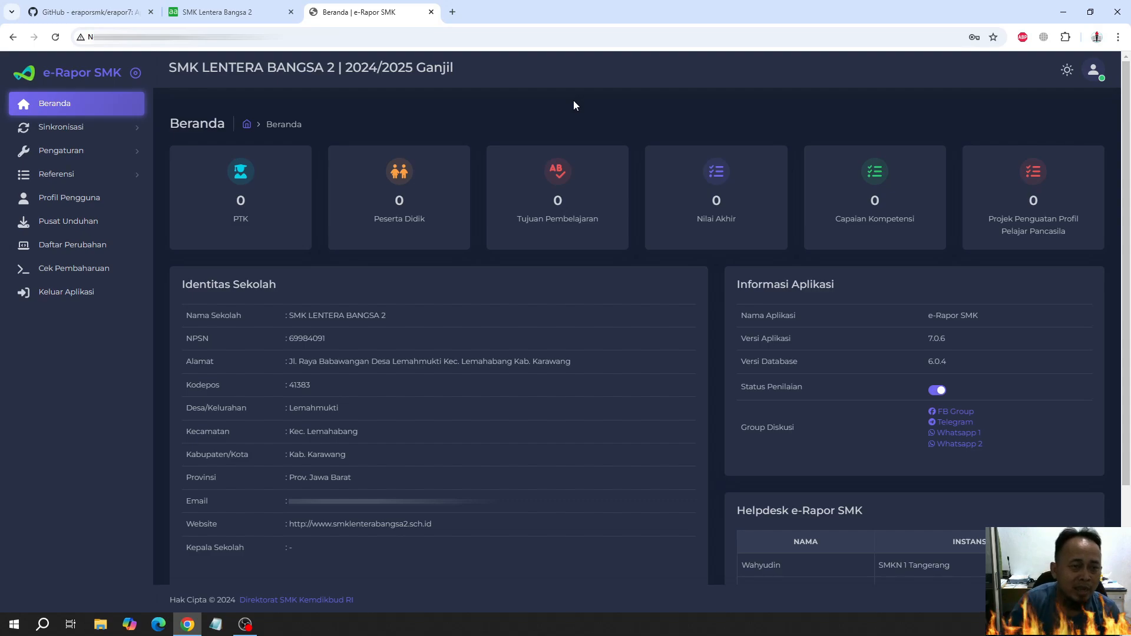
Close the aaPanel and GitHub pages and reload the e-Rapor SMK dashboard
left_click(291, 12)
left_click(151, 12)
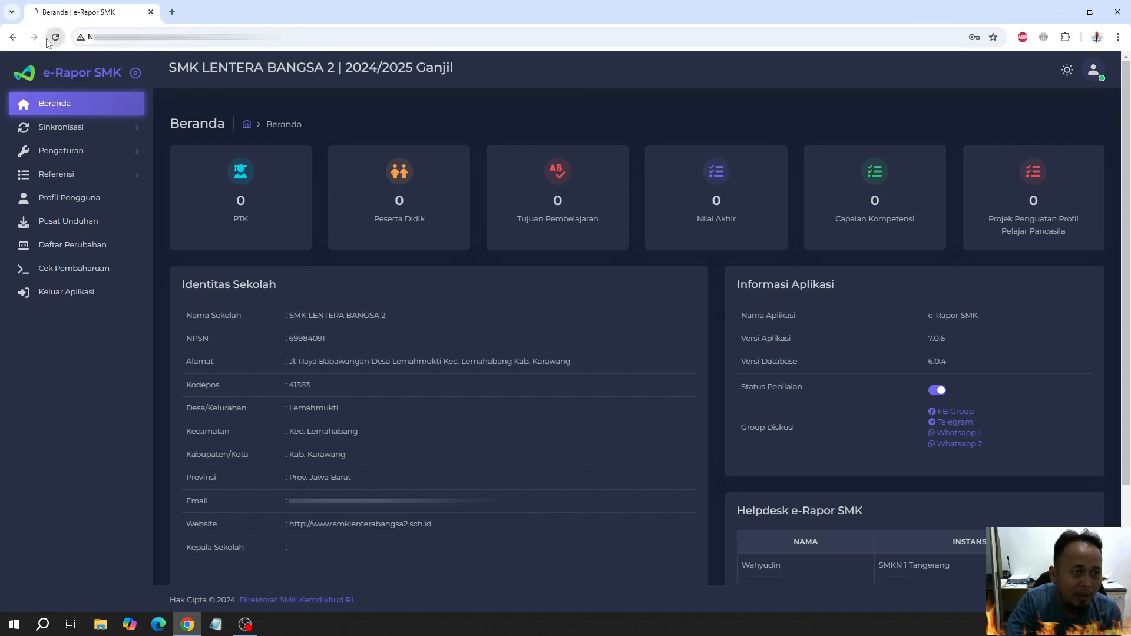
left_click(56, 36)
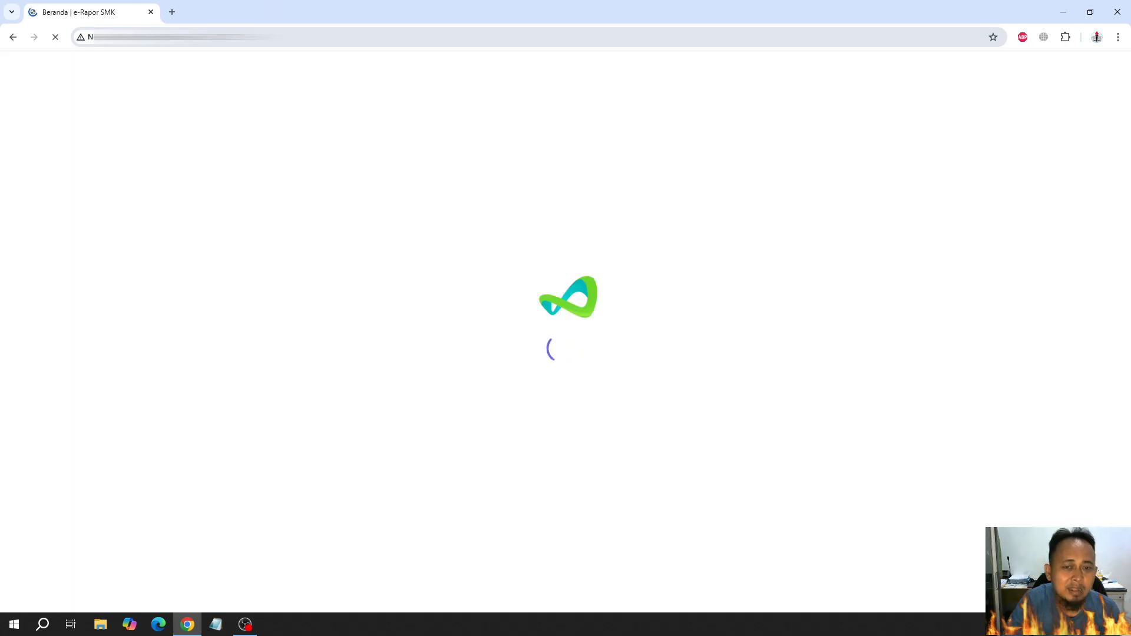